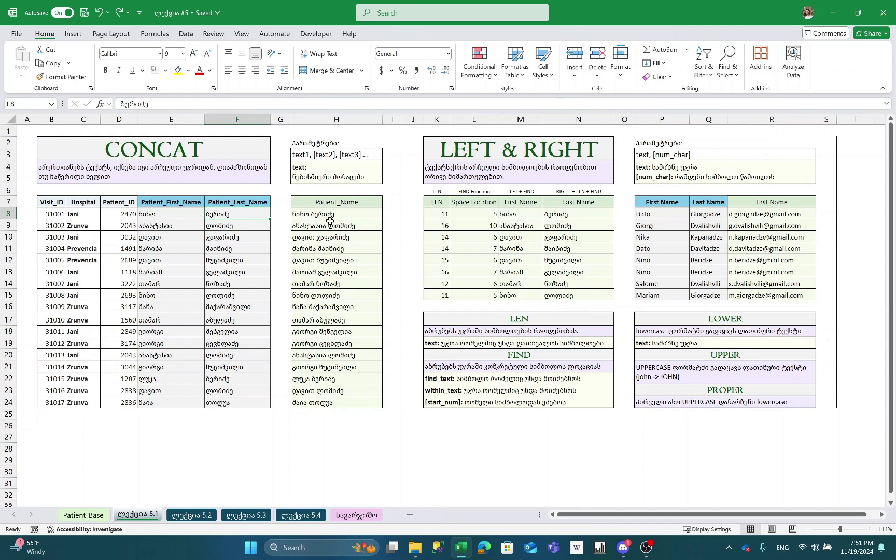
- Select the whole patient table, from the Visit_ID header across and down
left_click(101, 177)
left_click(129, 193)
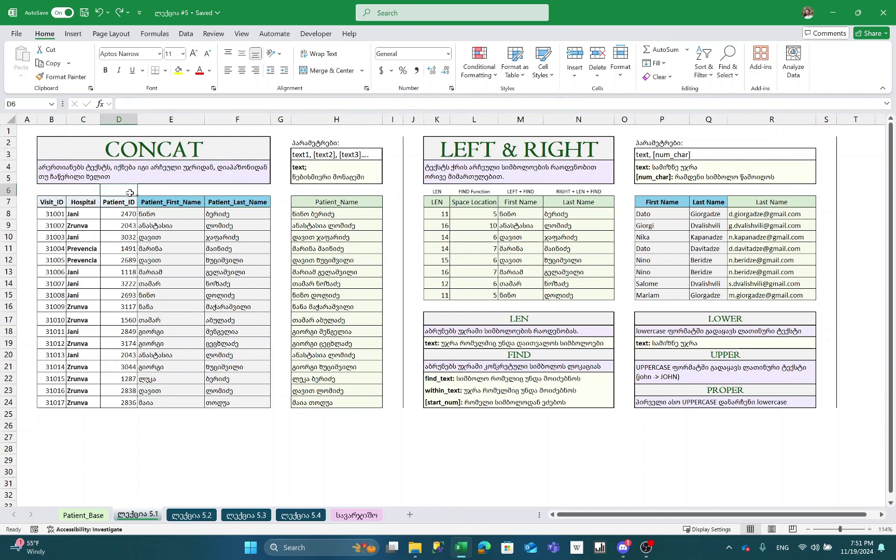
left_click(161, 211)
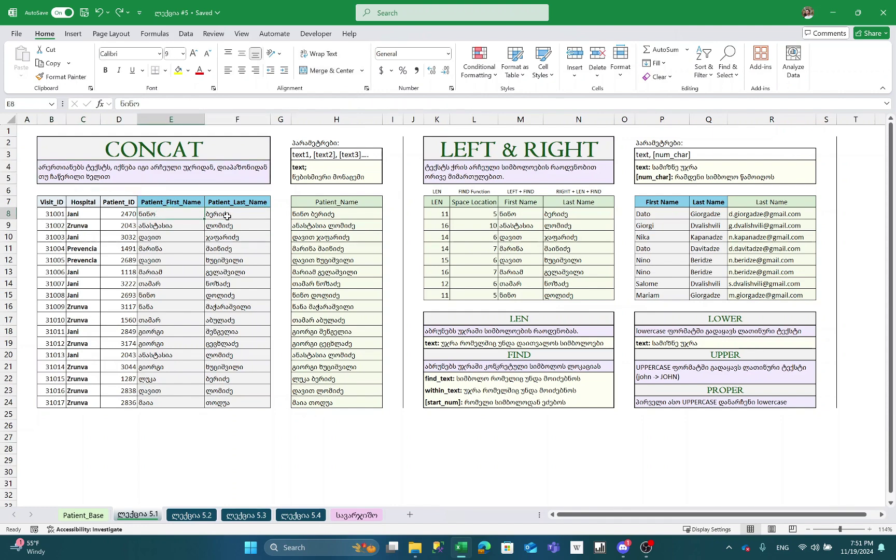
left_click(45, 203)
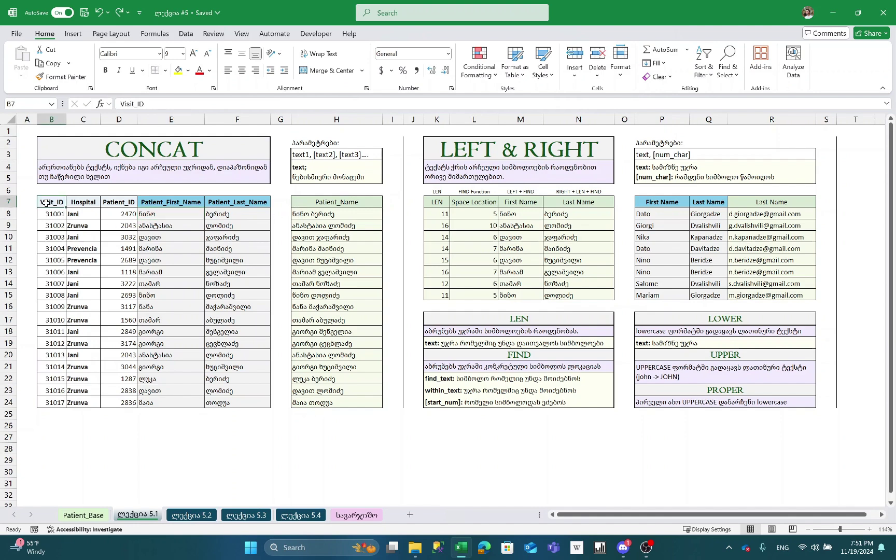
key("ctrl+shift+Right")
key("ctrl+shift+Down")
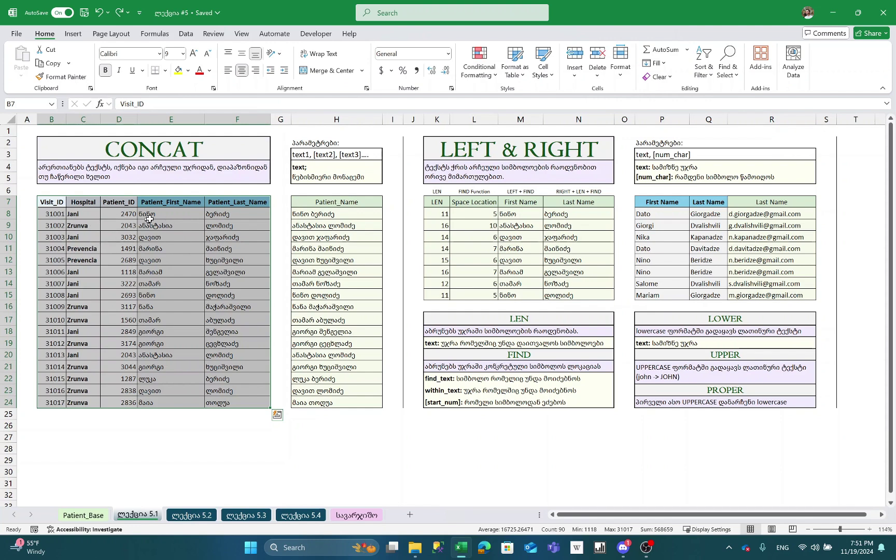
- Clear the existing CONCAT values from Patient_Name cells H8:H24
left_click(155, 204)
key("ctrl+shift+Down")
key("ctrl+shift+Right")
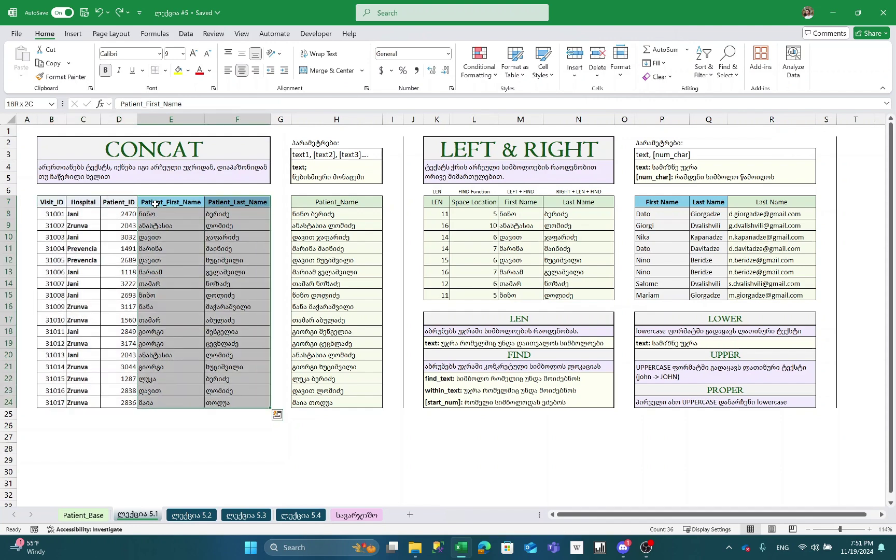
left_click(310, 217)
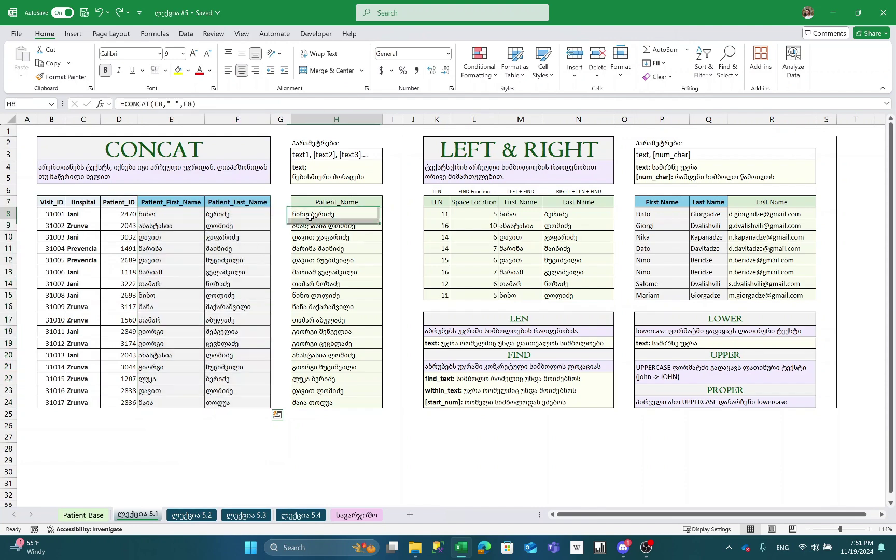
key("ctrl+shift+Down")
key("Delete")
- Enter =CONCAT(E8," ",F8) in H8 to join the first patient's first and last names
key("Up")
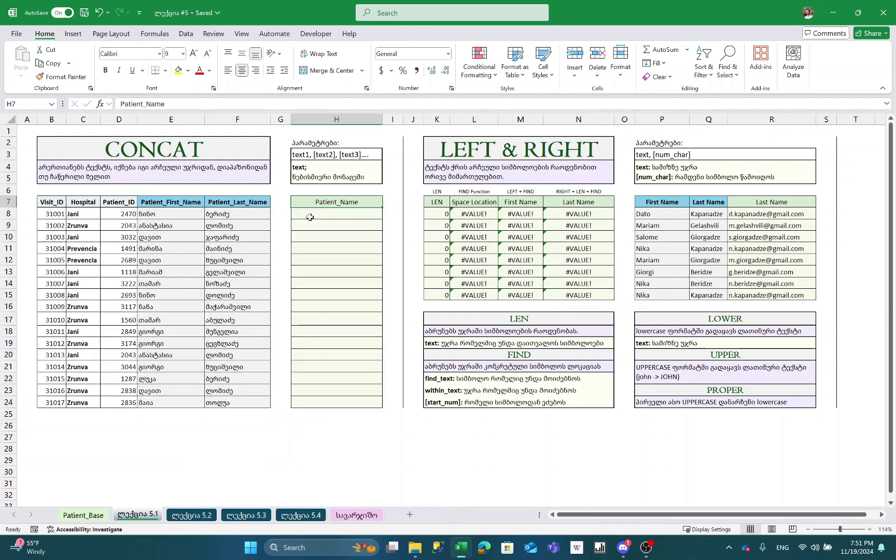
left_click(320, 212)
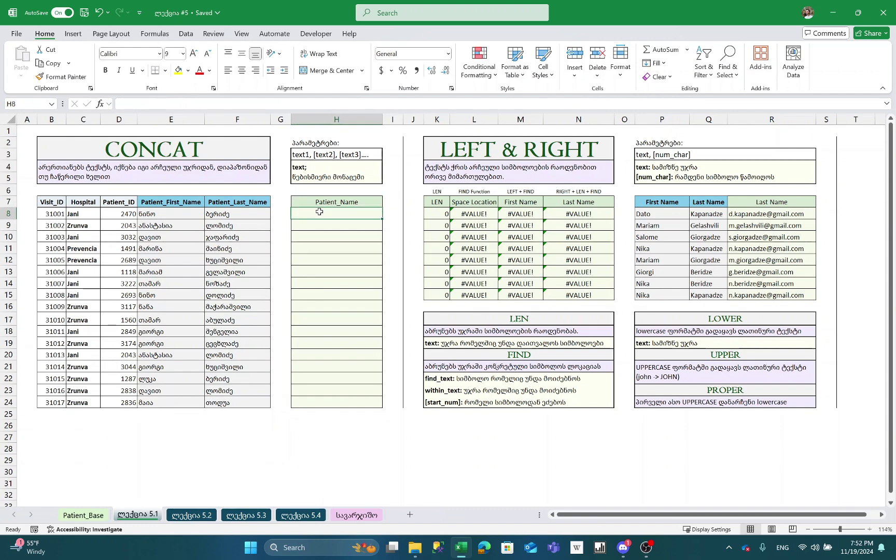
left_click(870, 530)
left_click(870, 530)
type("=")
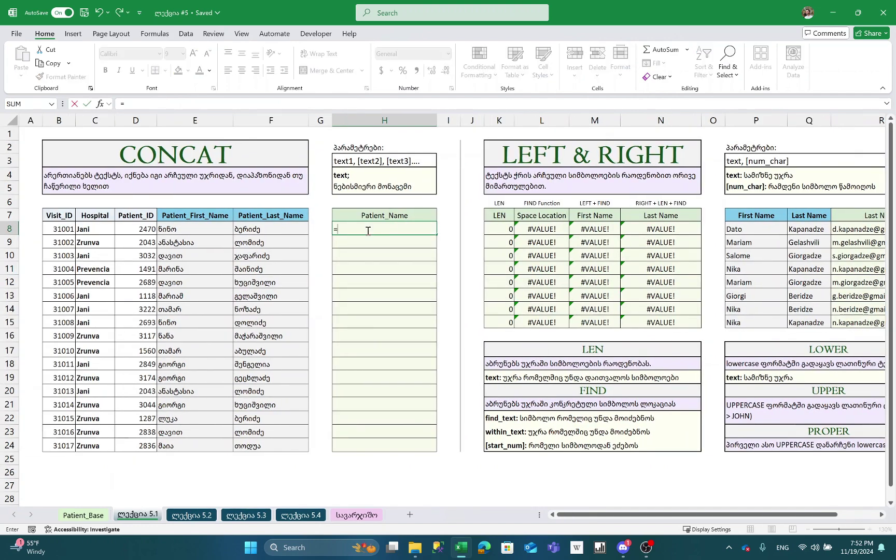
type("CONCA")
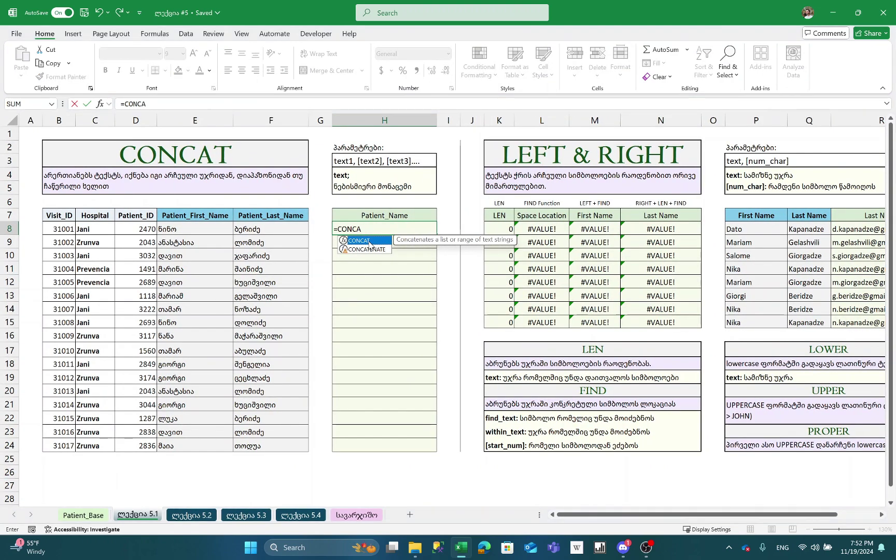
double_click(369, 241)
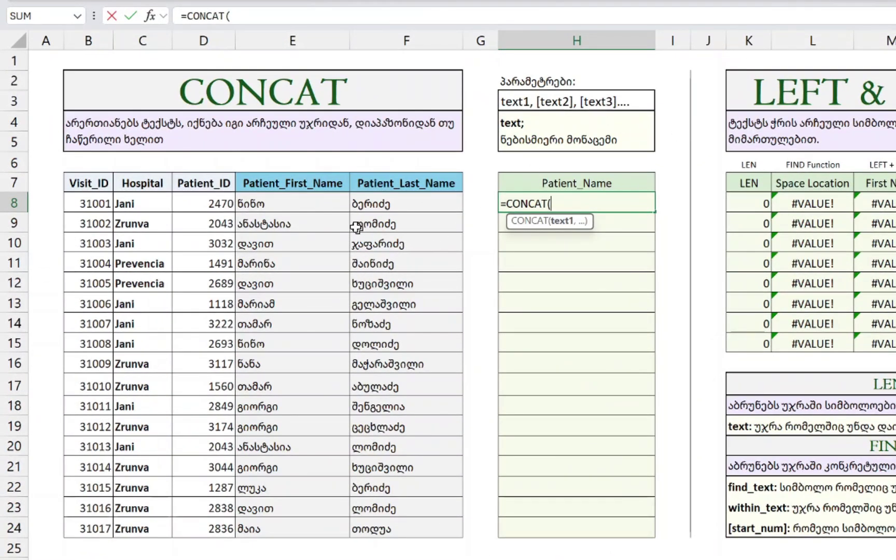
left_click(301, 204)
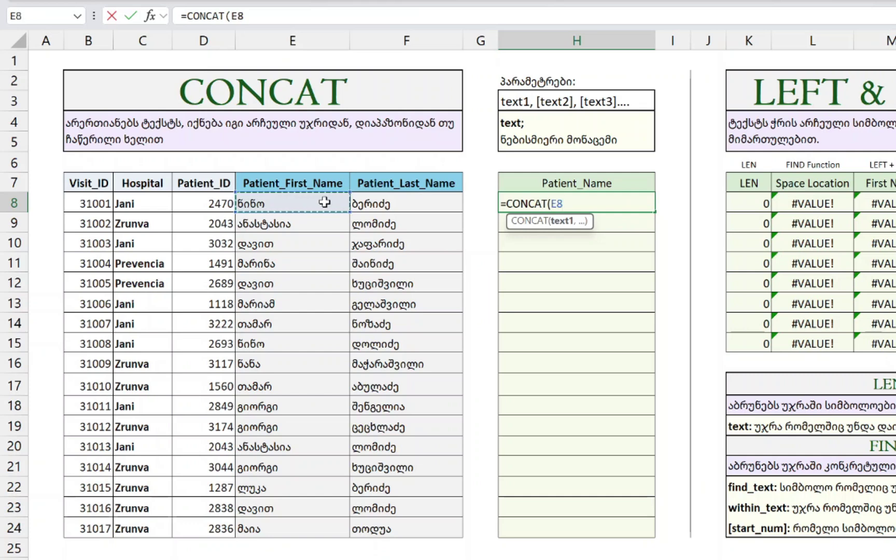
type(",")
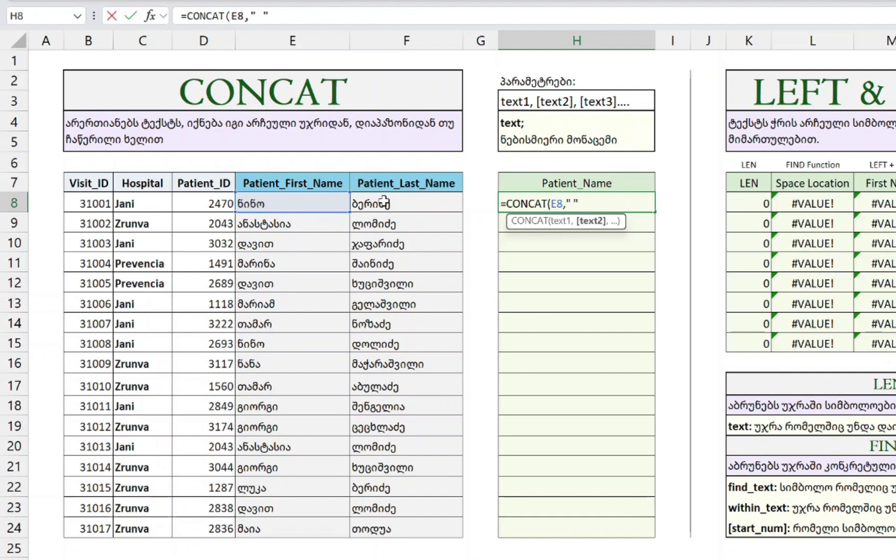
type(",")
left_click(418, 199)
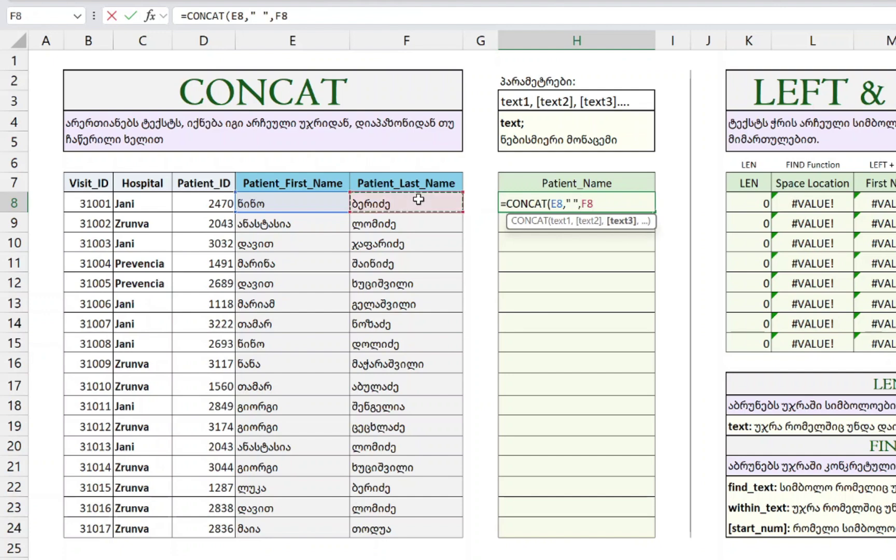
type(")")
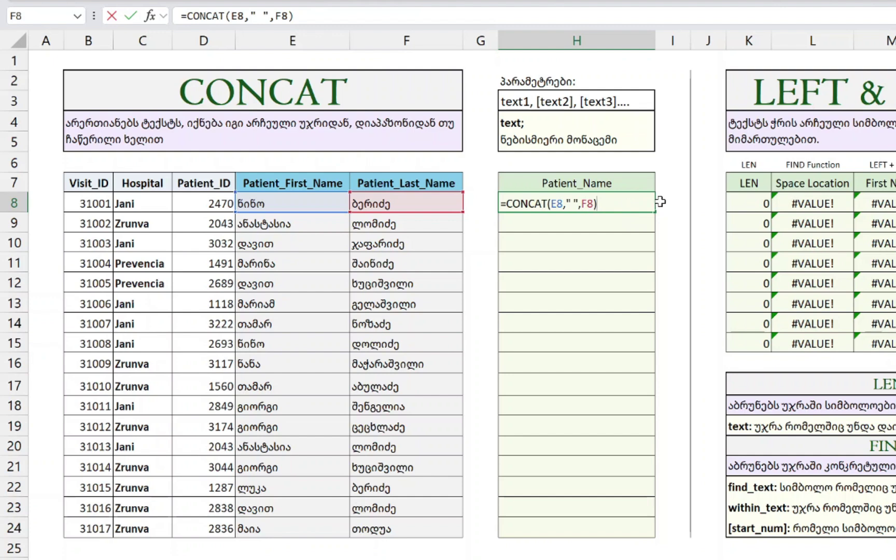
key("Return")
- Fill the CONCAT formula down Patient_Name rows 8–24 with Ctrl+D
key("Up")
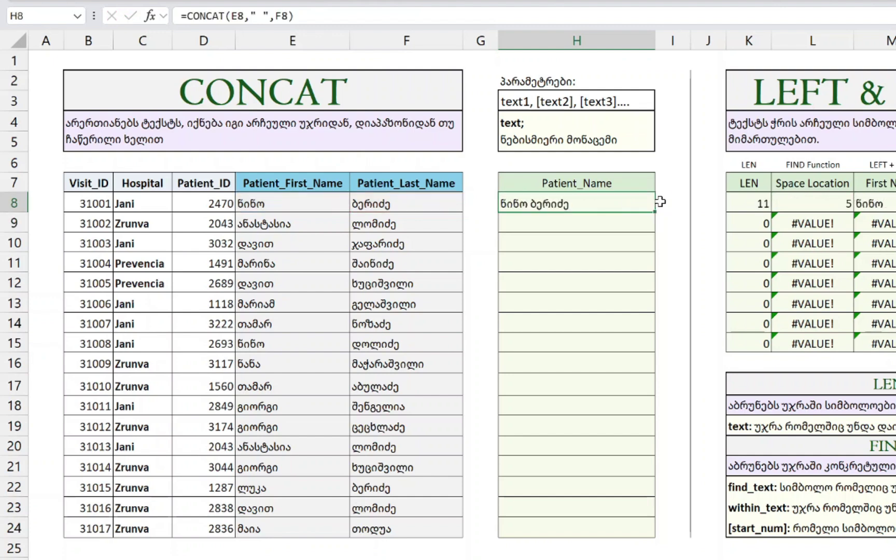
key("Left")
key("Left")
key("ctrl+Down")
key("Right")
key("Right")
key("ctrl+shift+Up")
key("ctrl+d")
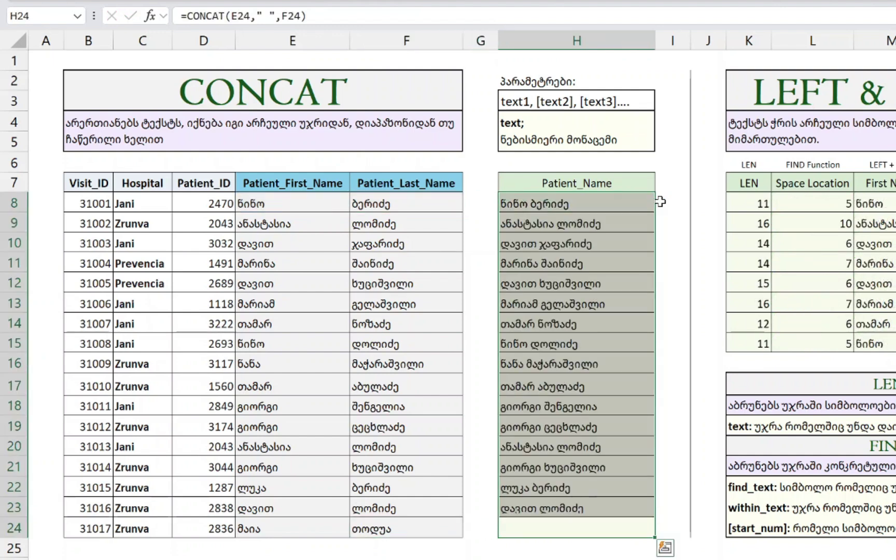
left_click(586, 231)
scroll(587, 231, "right", 2)
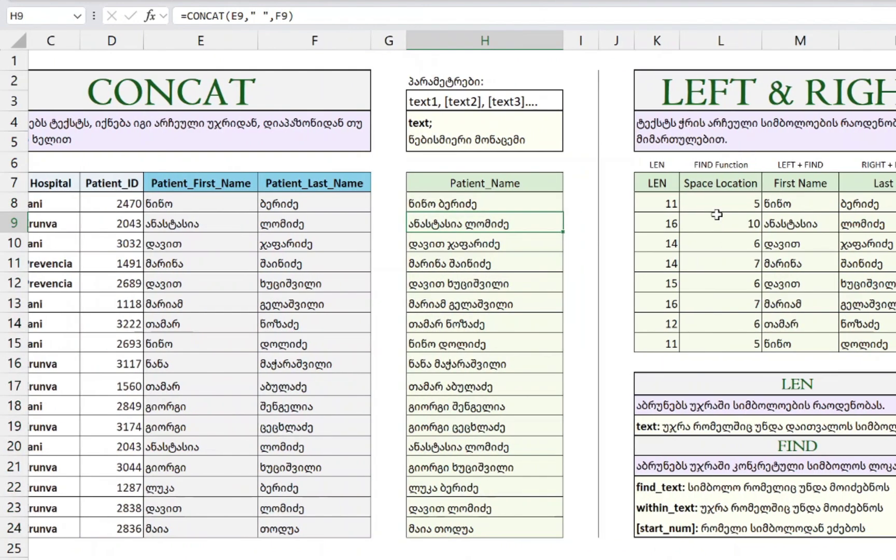
scroll(736, 224, "right", 2)
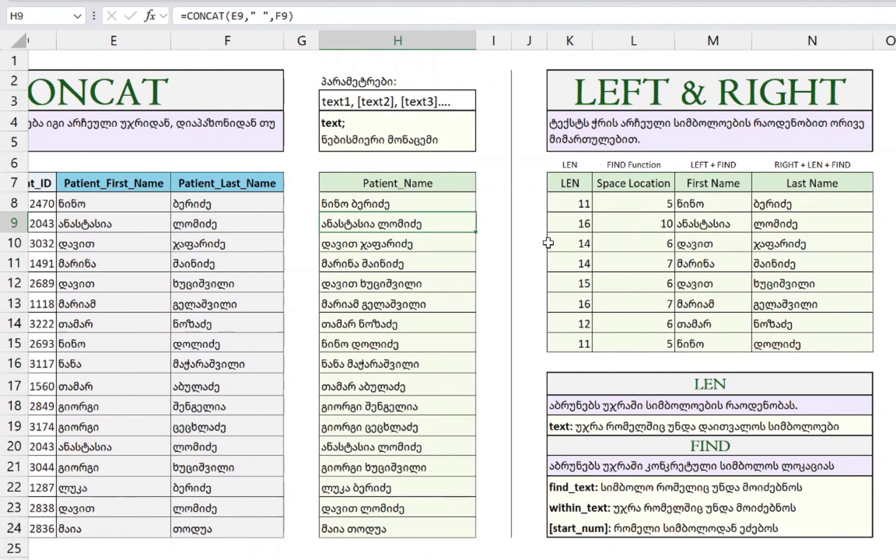
- Select the LEN, FIND, LEFT and RIGHT results range K8:N15
left_click(437, 202)
key("Up")
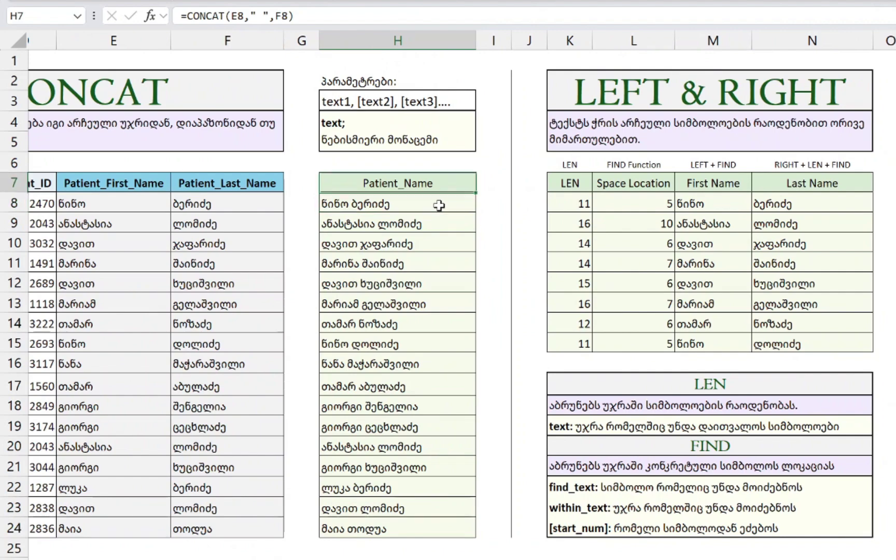
key("ctrl+shift+Down")
key("Right")
key("Right")
key("Right")
key("Down")
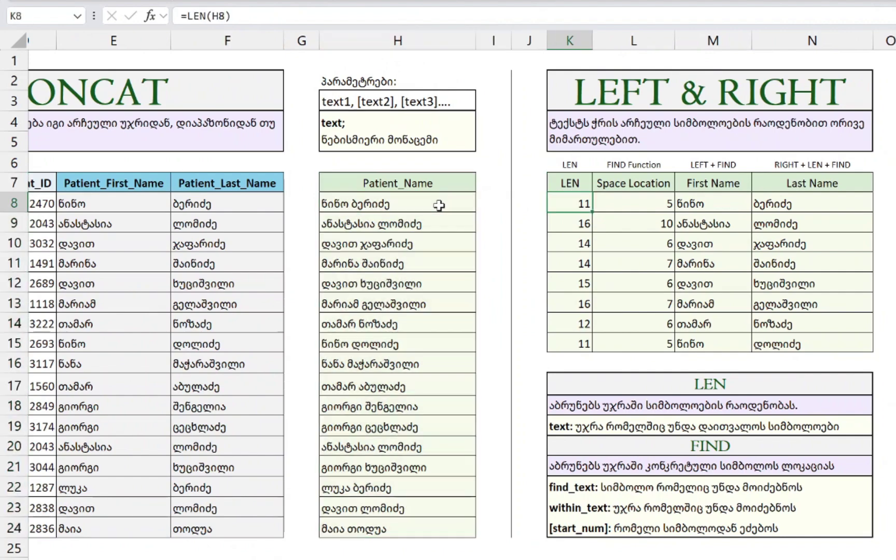
key("Left")
key("Left")
key("Left")
key("Right")
key("Right")
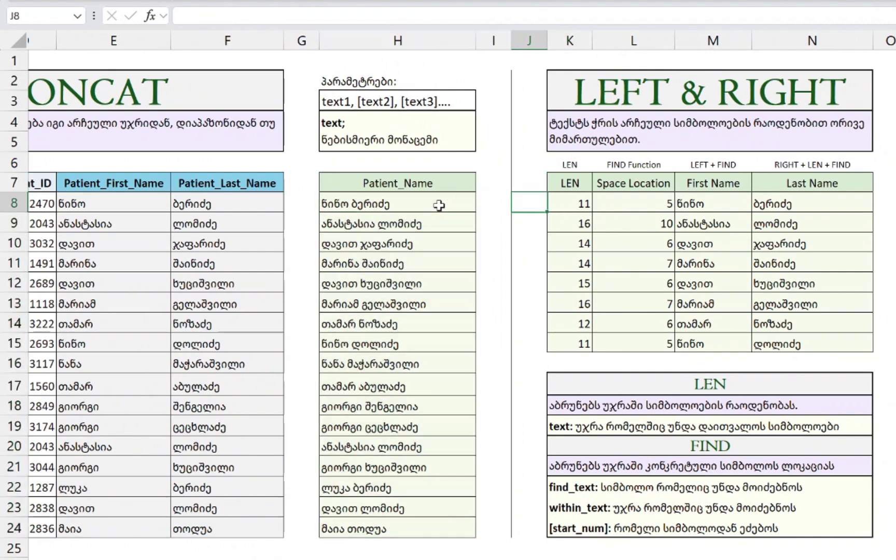
key("Right")
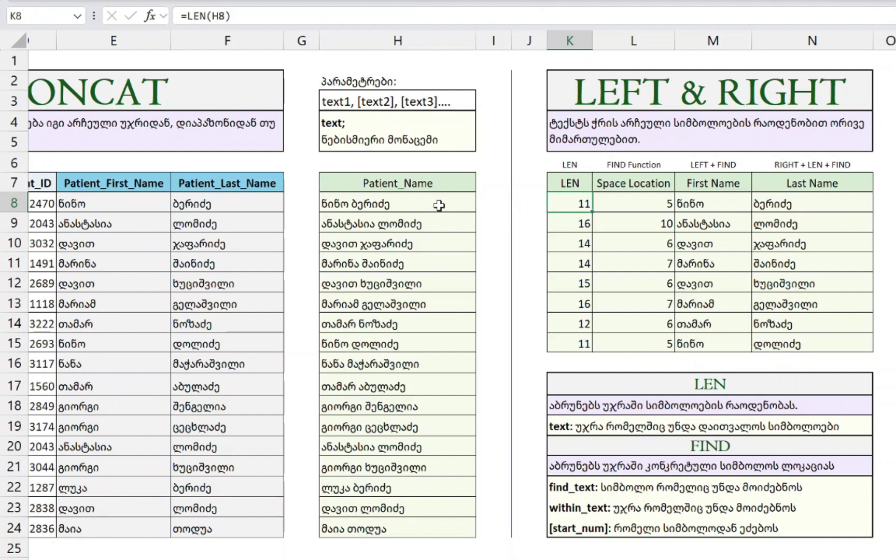
key("ctrl+shift+Right")
key("ctrl+shift+Down")
- Delete the old results in K8:N15, leaving the first LEN cell selected
key("Delete")
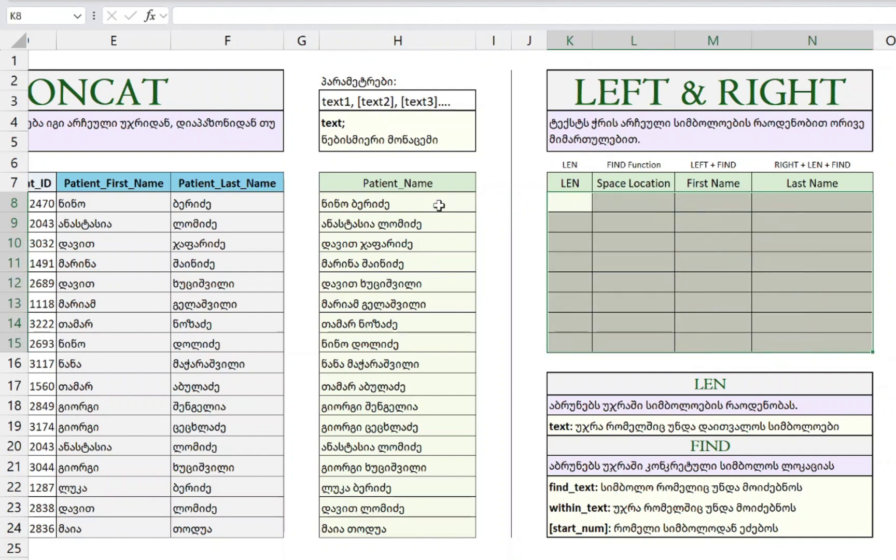
key("Up")
key("Down")
key("Up")
key("Up")
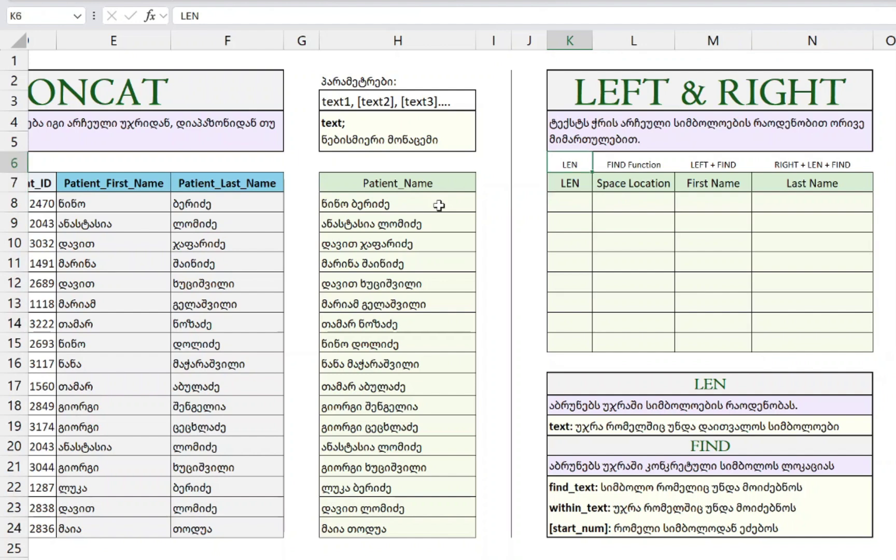
key("Right")
key("Right")
key("Right")
key("Right")
key("Right")
key("Left")
key("Left")
key("Left")
key("Left")
key("Left")
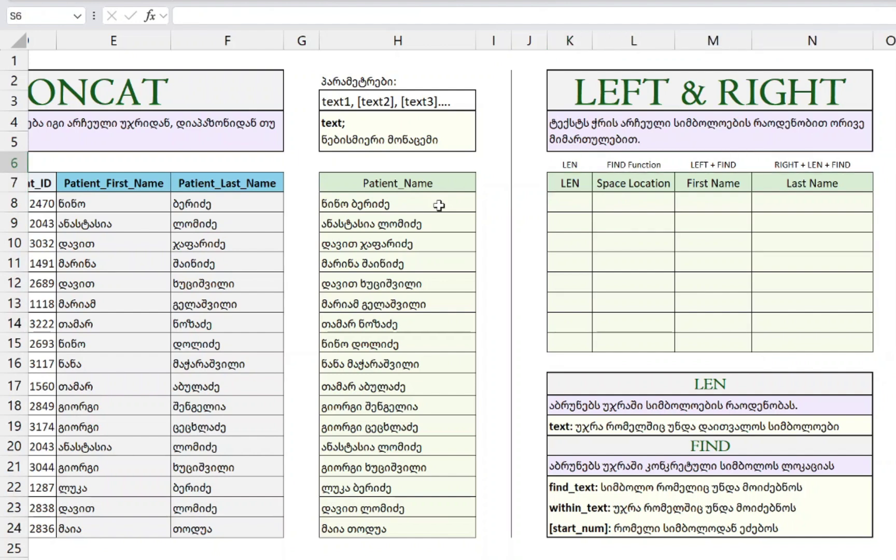
key("Down")
key("Down")
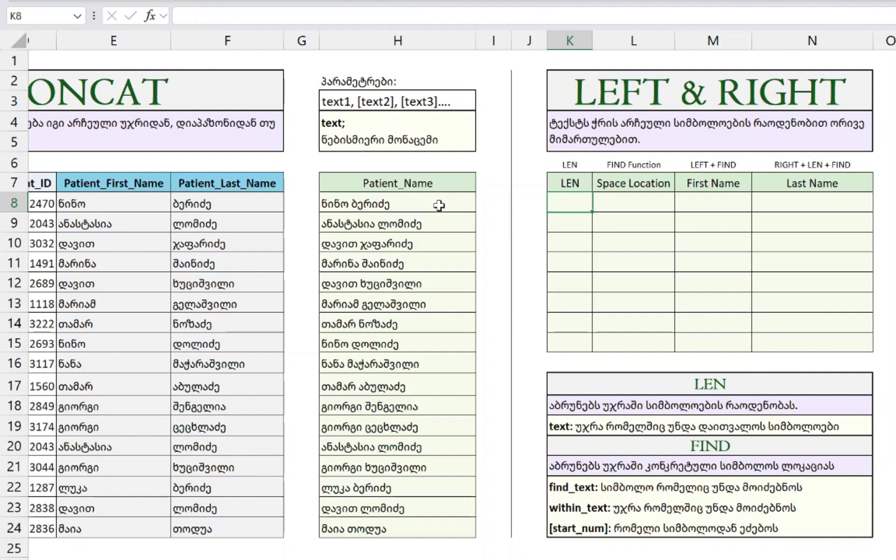
- Enter =LEN(H8) in K8 and fill it down to K15
type("=LEN(")
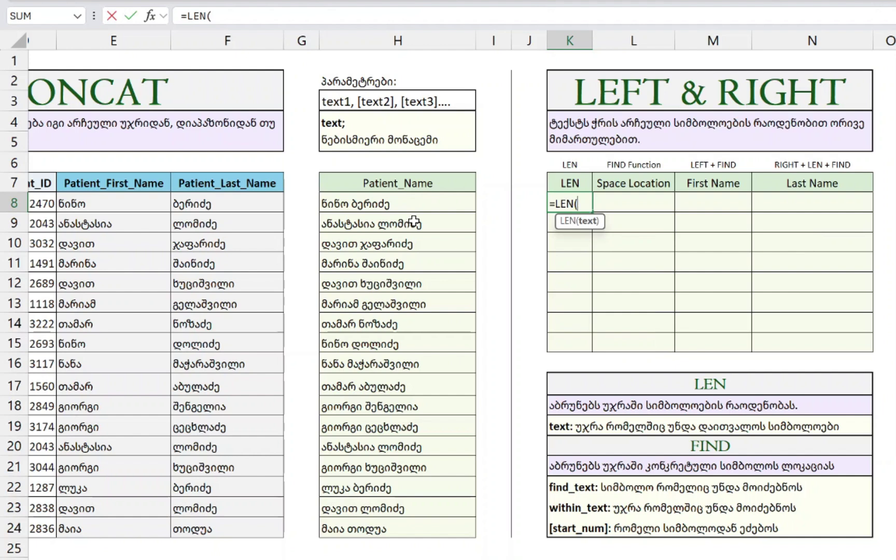
left_click(371, 205)
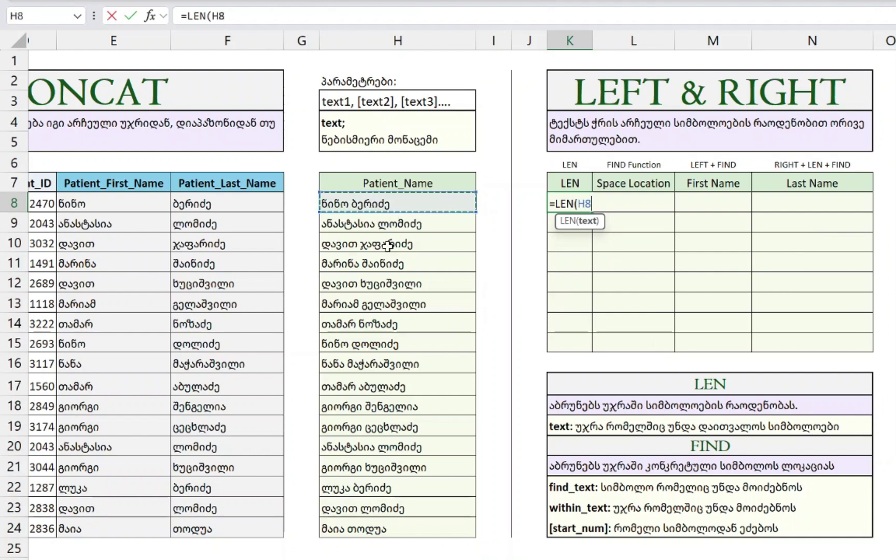
key("Return")
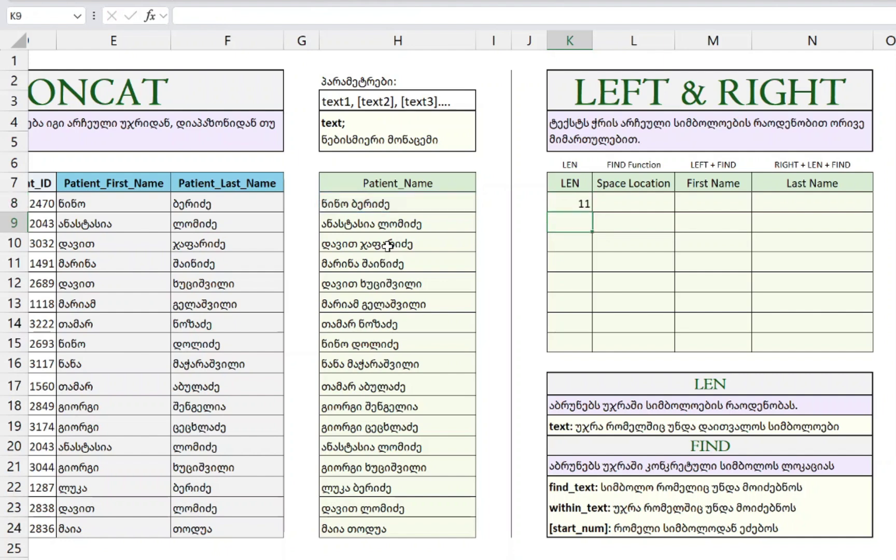
key("Up")
left_click(403, 200)
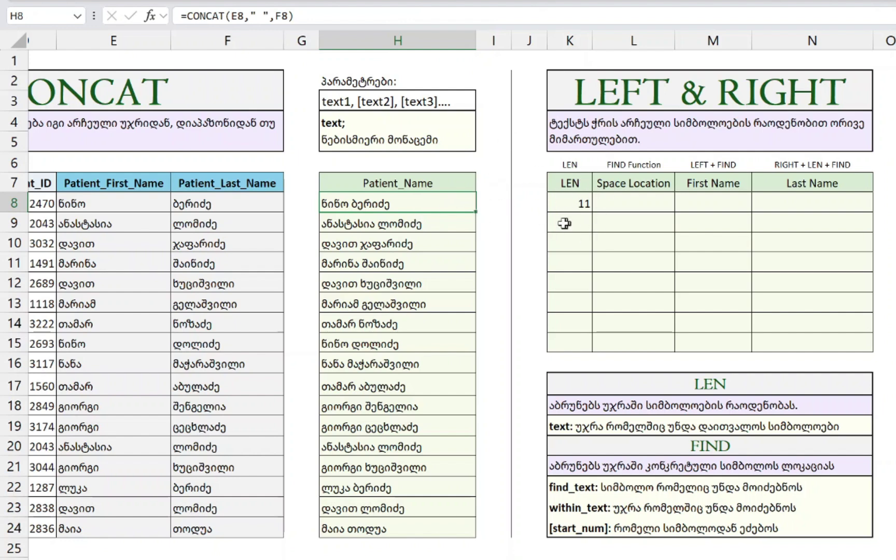
left_click(587, 205)
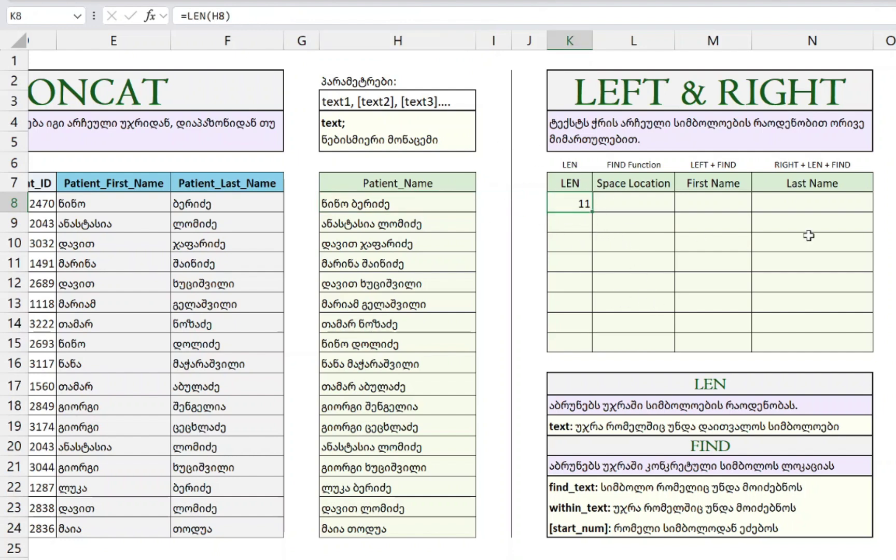
key("shift+Down")
key("shift+Down")
key("shift+Down")
key("shift+Down")
key("shift+Down")
key("shift+Down")
key("shift+Down")
key("ctrl+d")
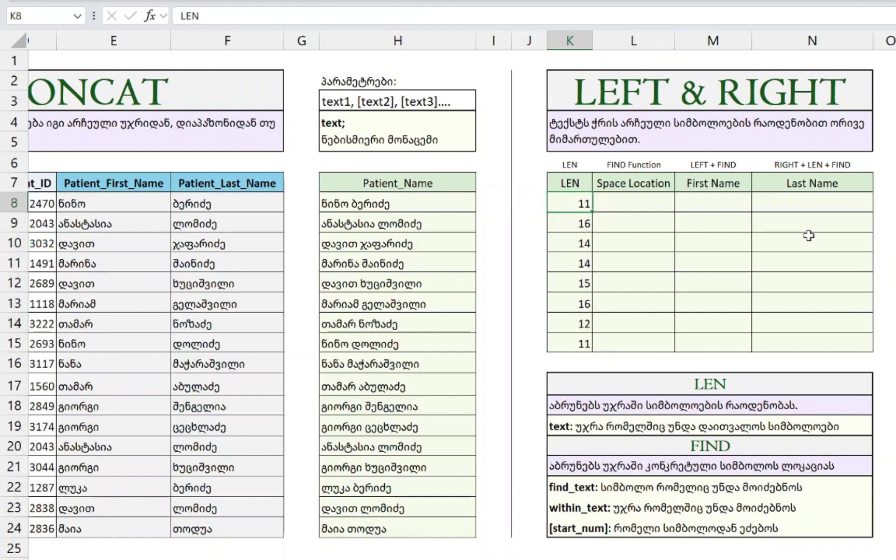
- Review the copied LEN results row by row: 11, 16, 14, 14, 15, 16, 12, 11
key("Down")
key("F2")
key("Return")
key("F2")
key("Return")
key("F2")
key("Return")
key("Down")
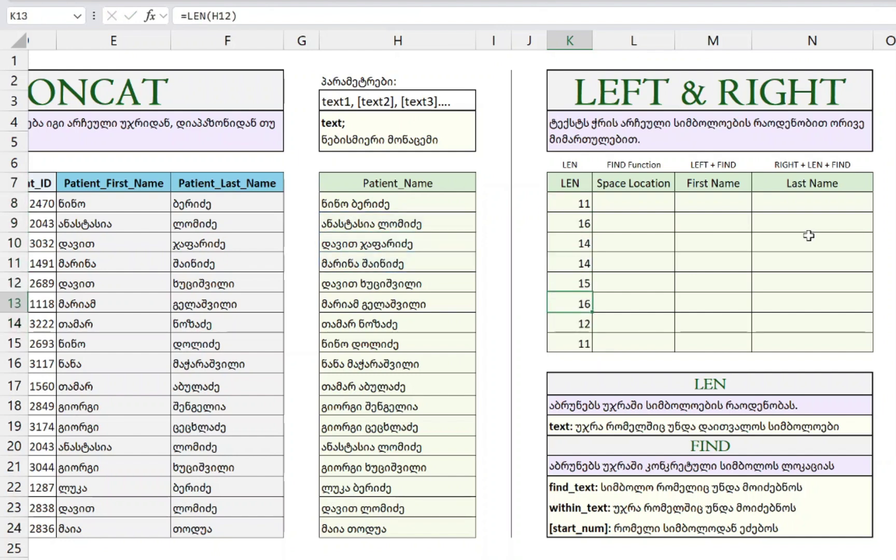
key("Down")
key("Down")
key("Left")
key("Left")
key("Right")
key("Right")
key("Up")
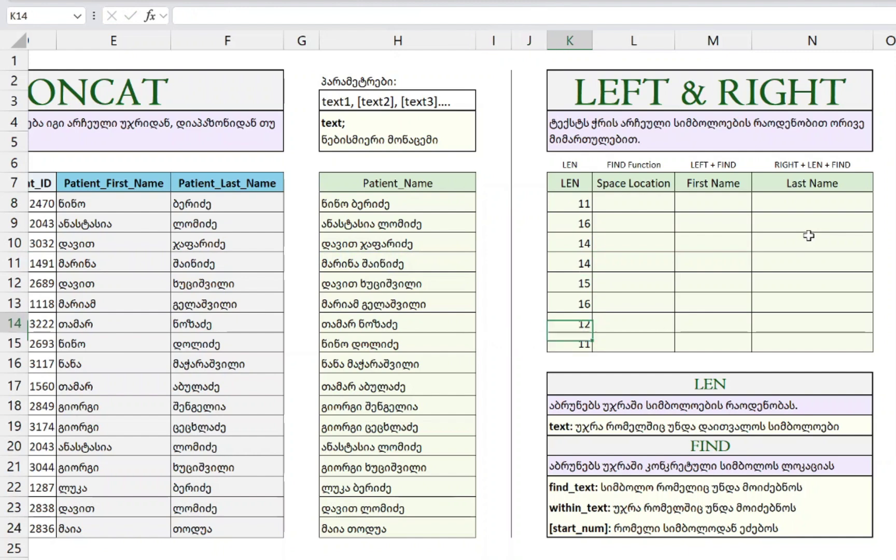
key("Left")
key("Left")
key("Left")
key("Right")
key("Right")
key("Right")
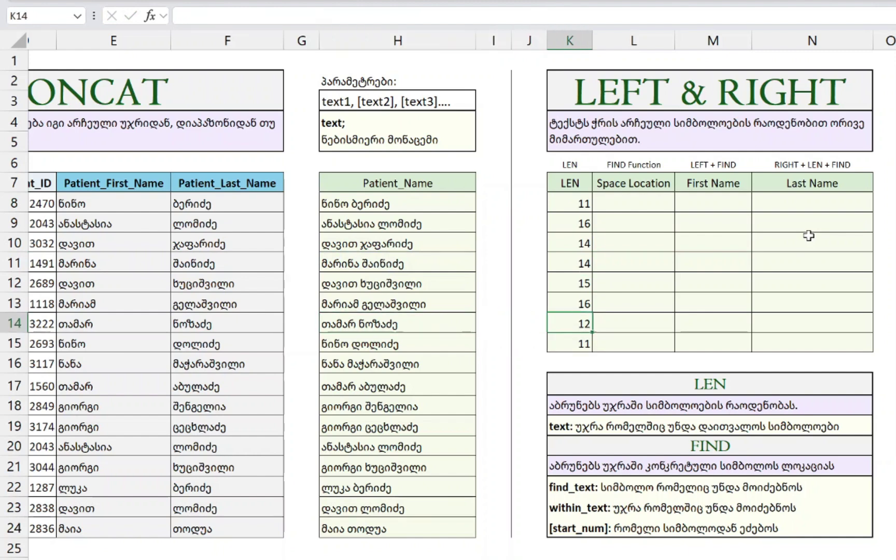
key("ctrl+Up")
key("Right")
key("Down")
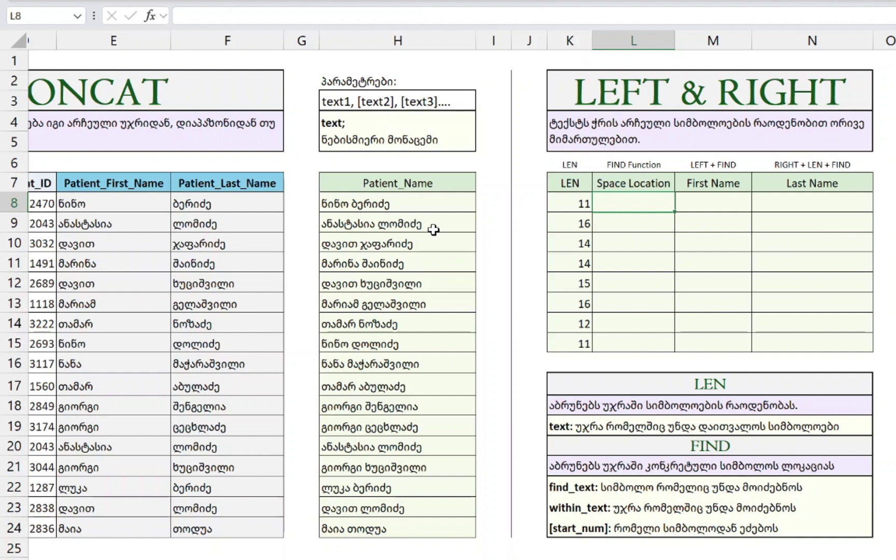
- Enter =FIND(" ",H8) in L8 to locate the space in the first full name
left_click(403, 209)
left_click(610, 208)
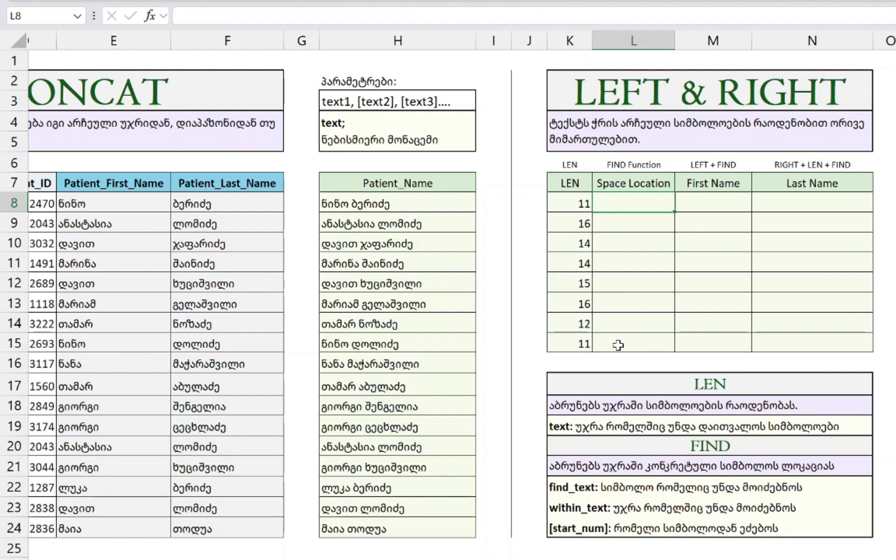
type("=FIND")
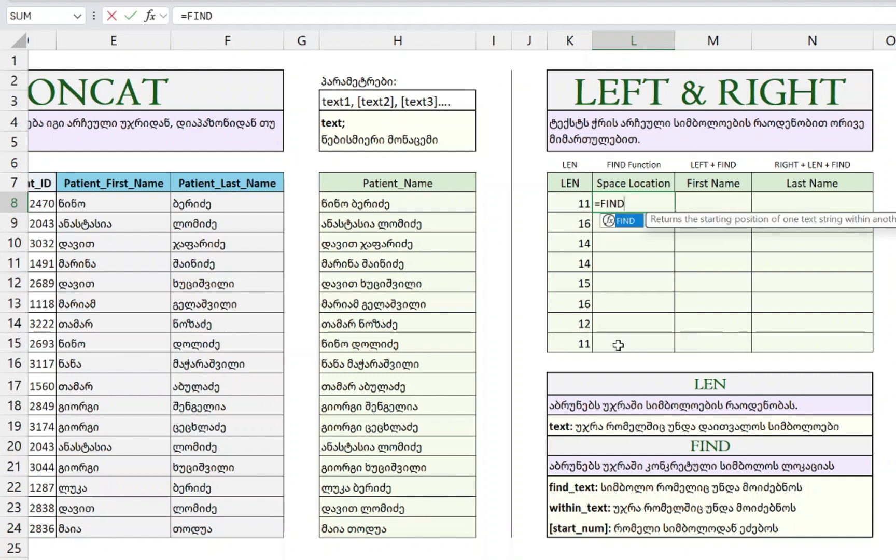
type("(")
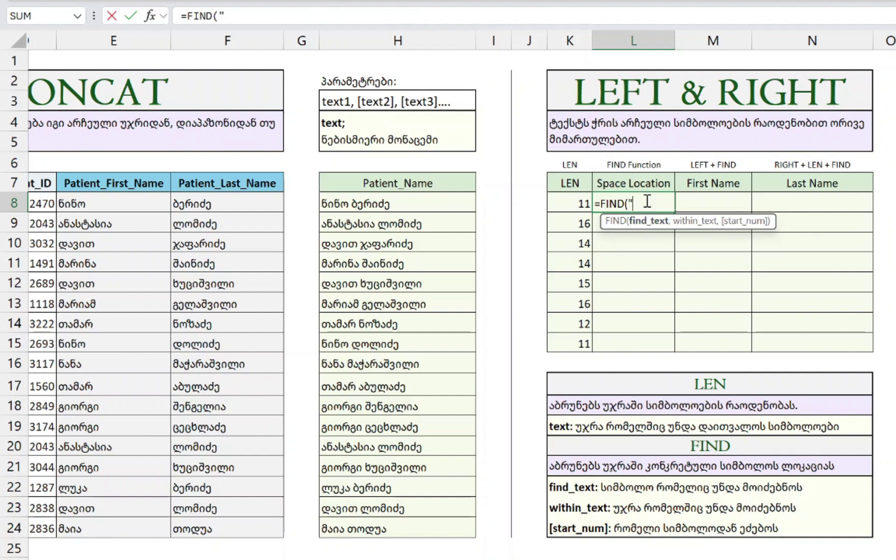
type("\" \",")
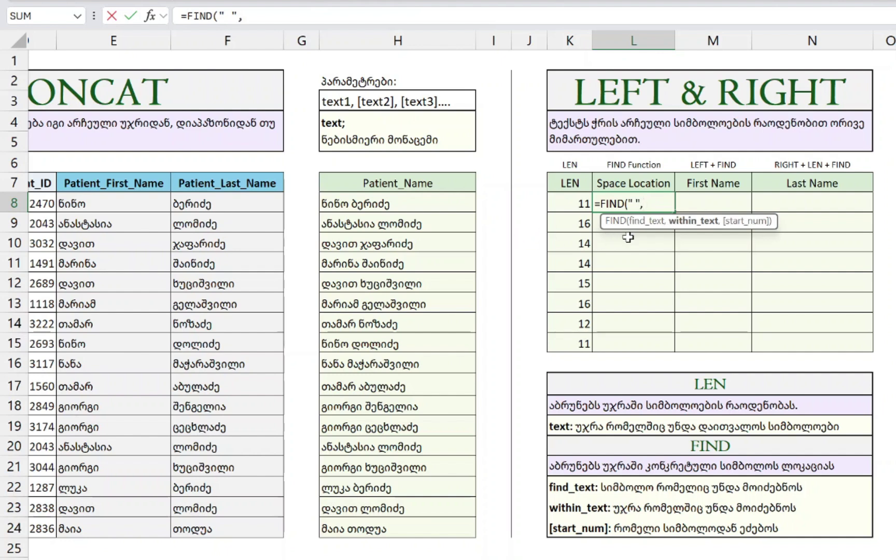
left_click(364, 204)
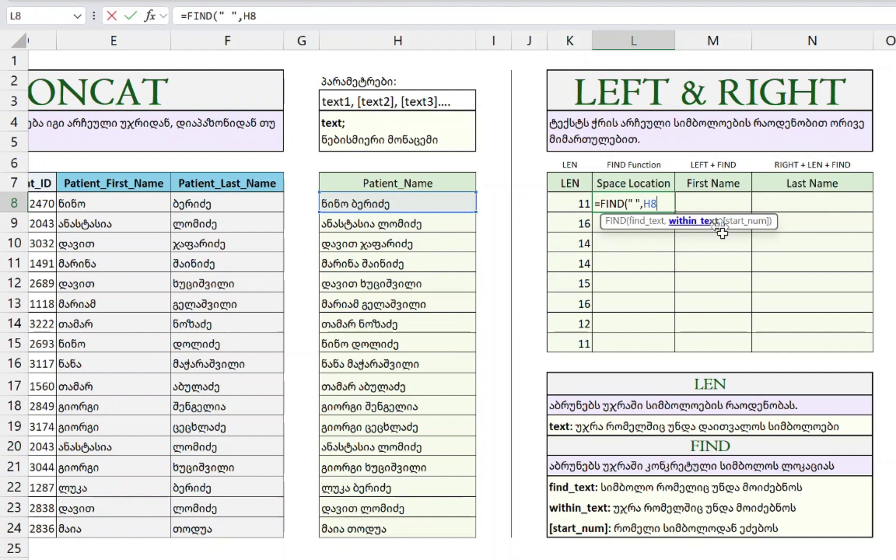
type(")")
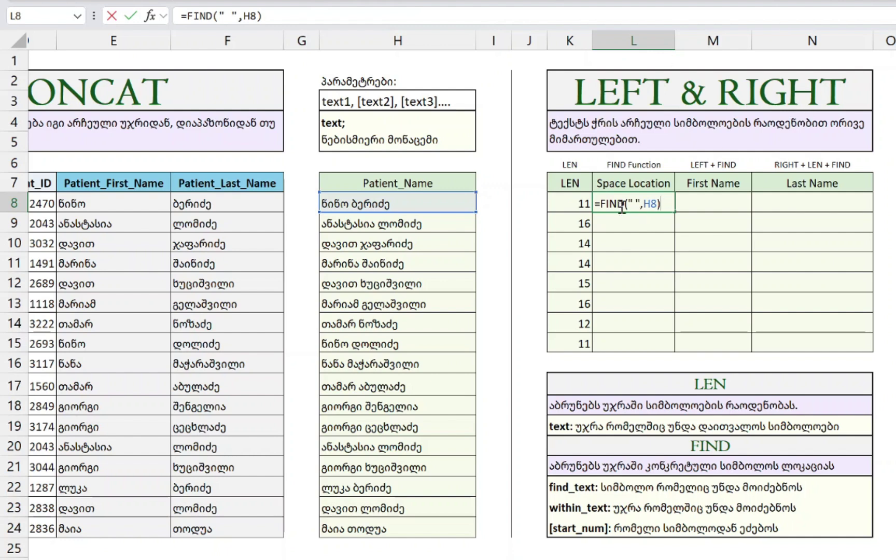
key("Return")
- Fill the FIND formula down L8:L15, giving 5, 10, 6, 7, 6, 7, 6, 5
key("Left")
key("ctrl+Down")
key("Right")
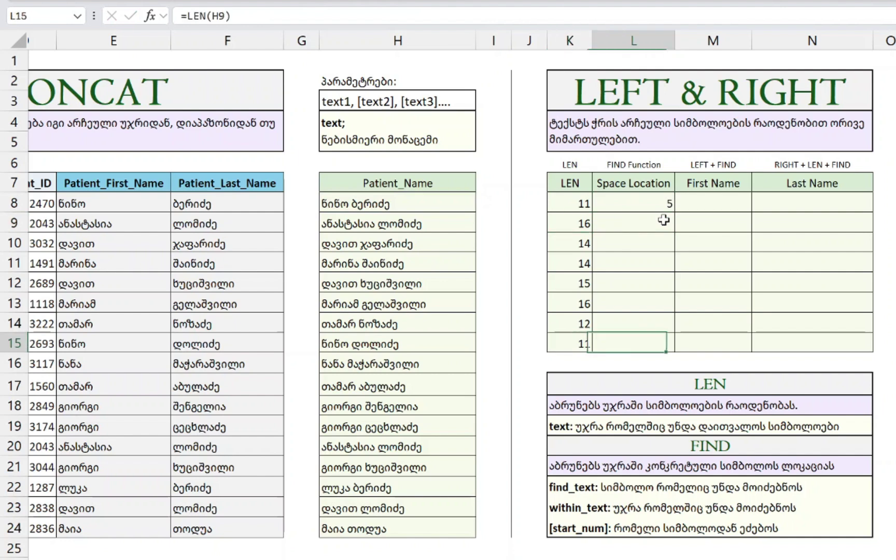
key("ctrl+shift+Up")
key("ctrl+d")
key("ctrl+Up")
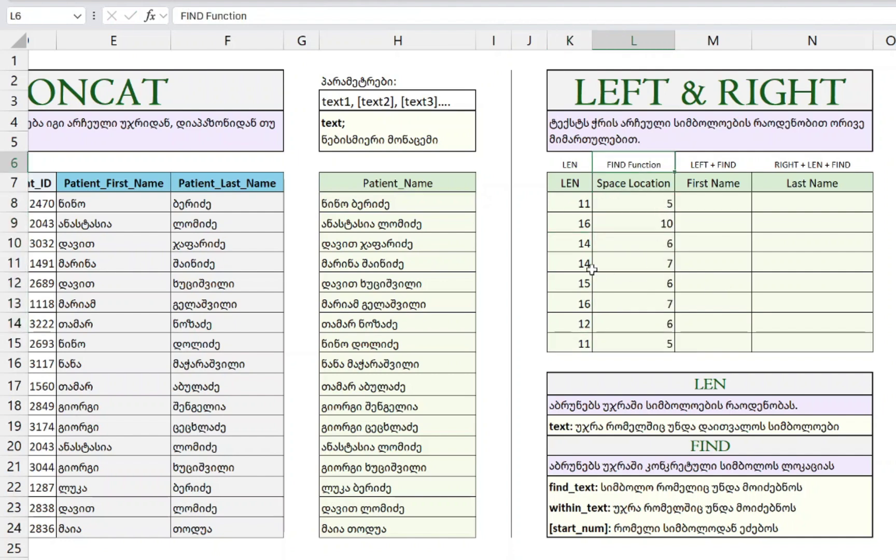
left_click(418, 207)
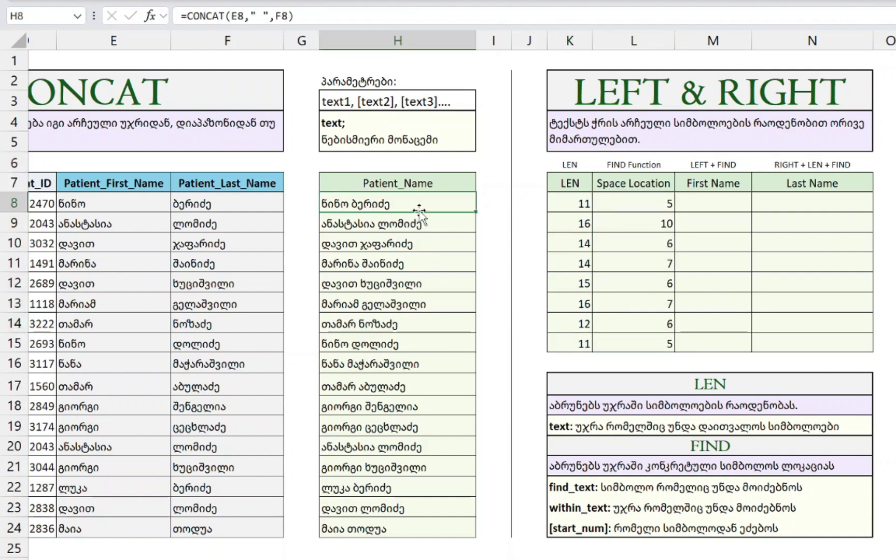
left_click(563, 204)
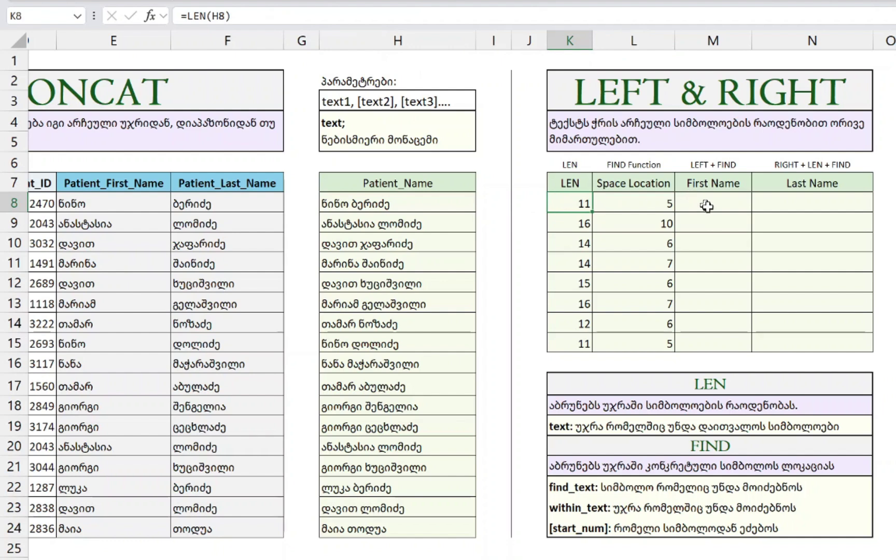
- Begin M8's formula as =LEFT(H8, taking text from the full name
left_click(716, 206)
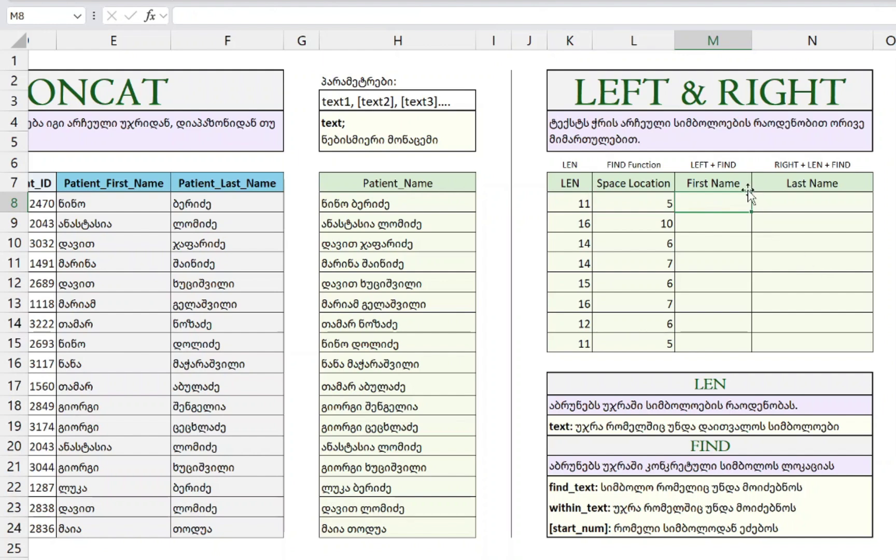
type("=LEFT")
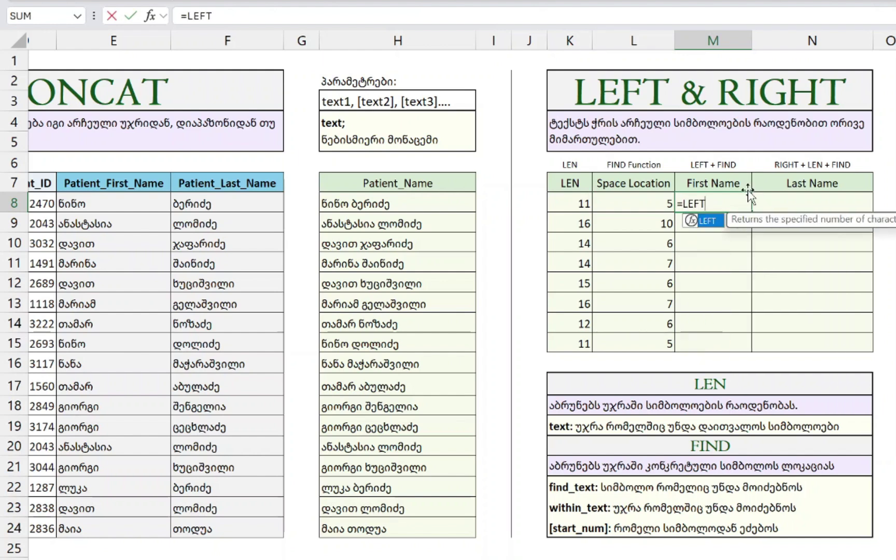
type("(")
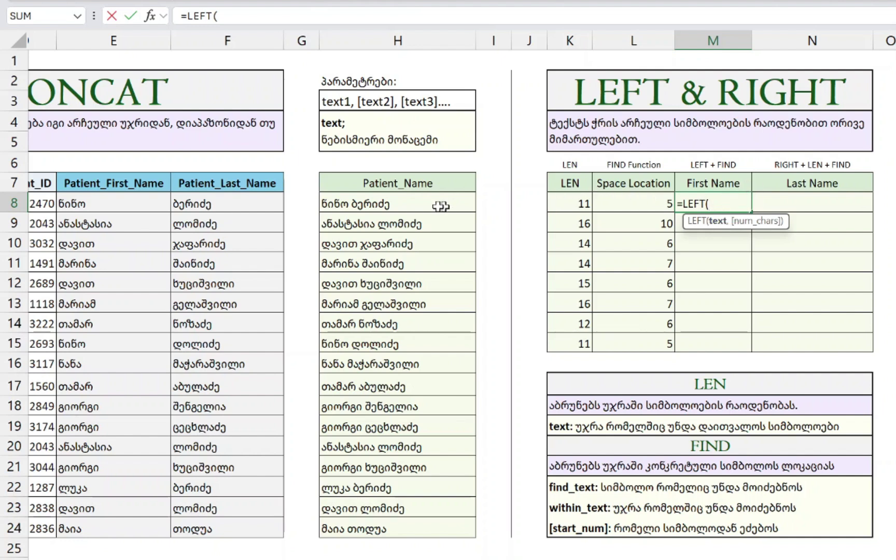
left_click(413, 203)
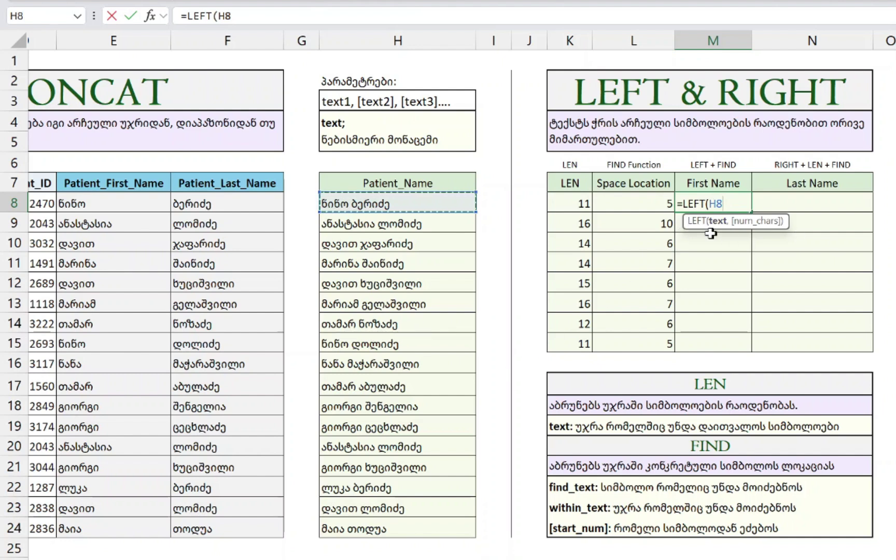
type(",")
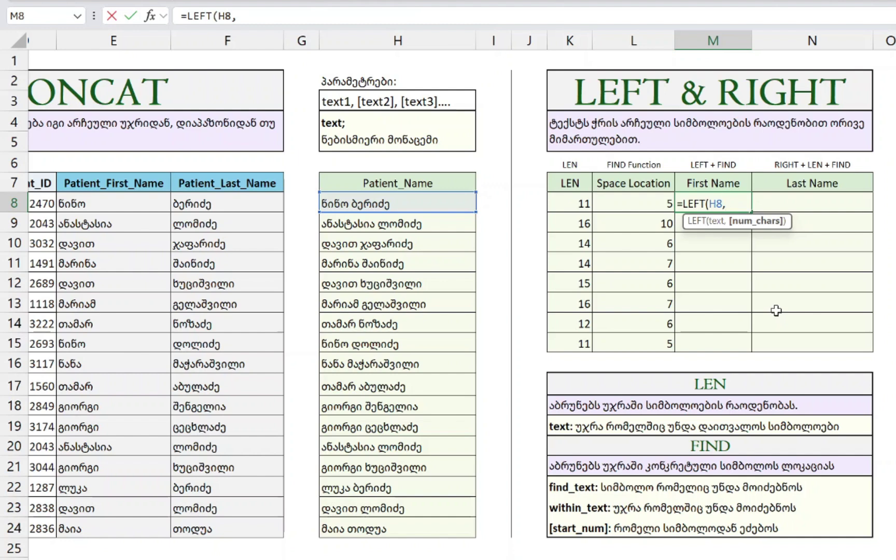
- Complete M8 as =LEFT(H8,FIND(" ",H8)) and confirm it returns the first name ნინო
type("FIND(")
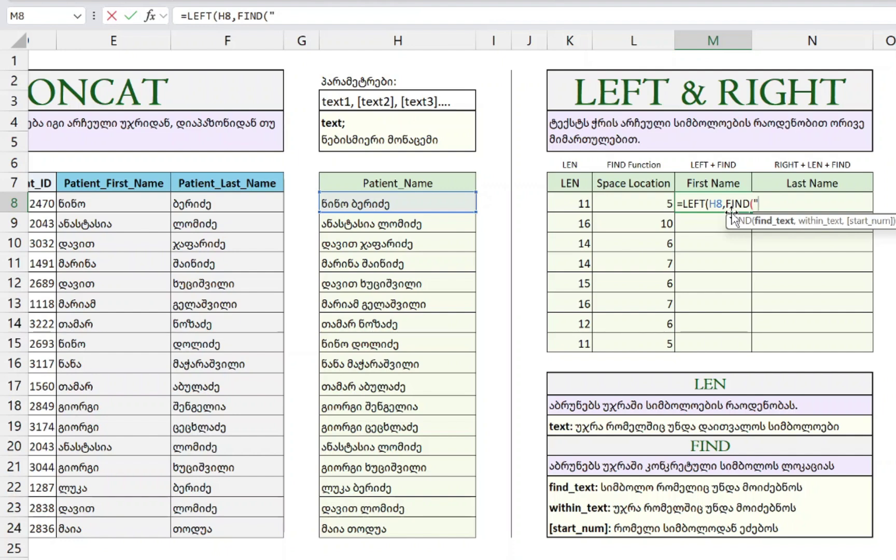
type("\" \"")
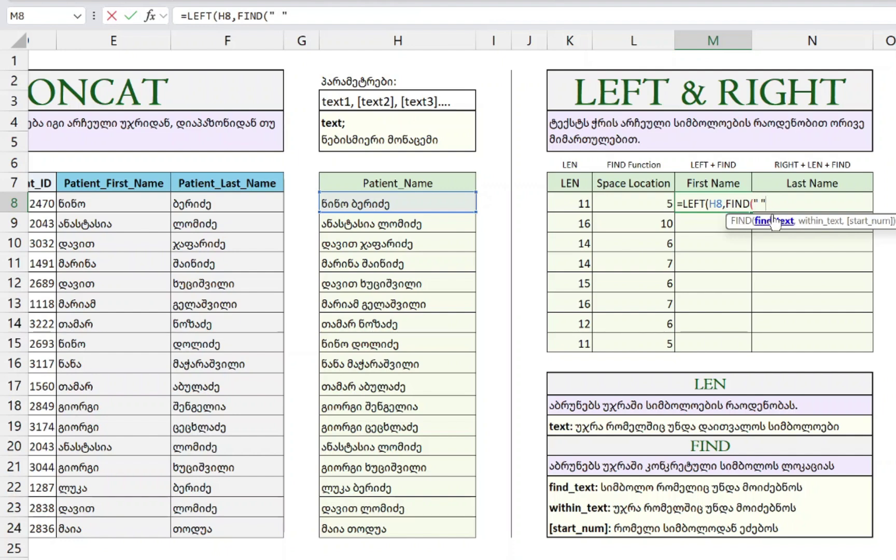
type(",")
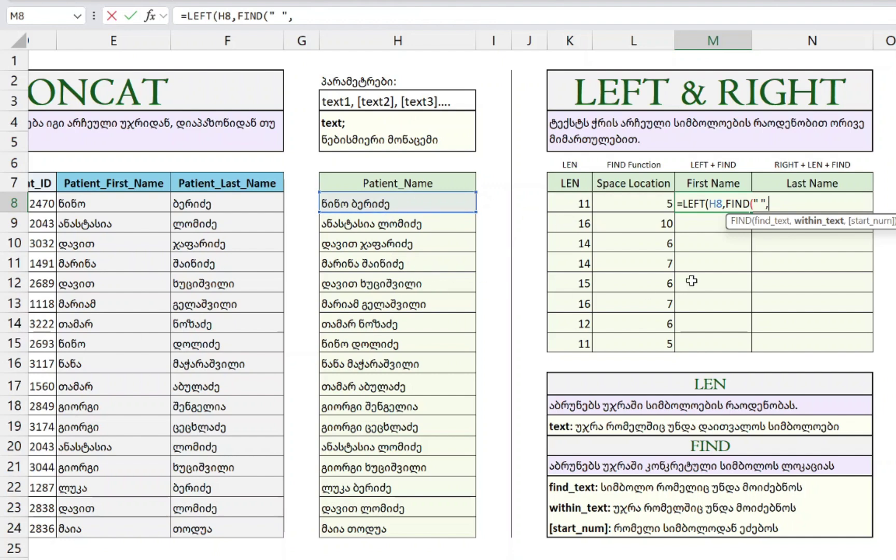
left_click(358, 204)
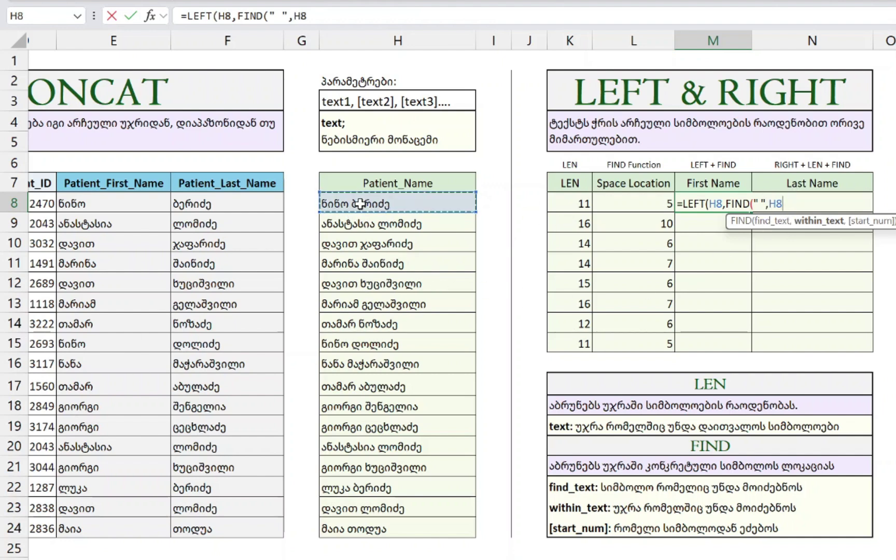
type(")")
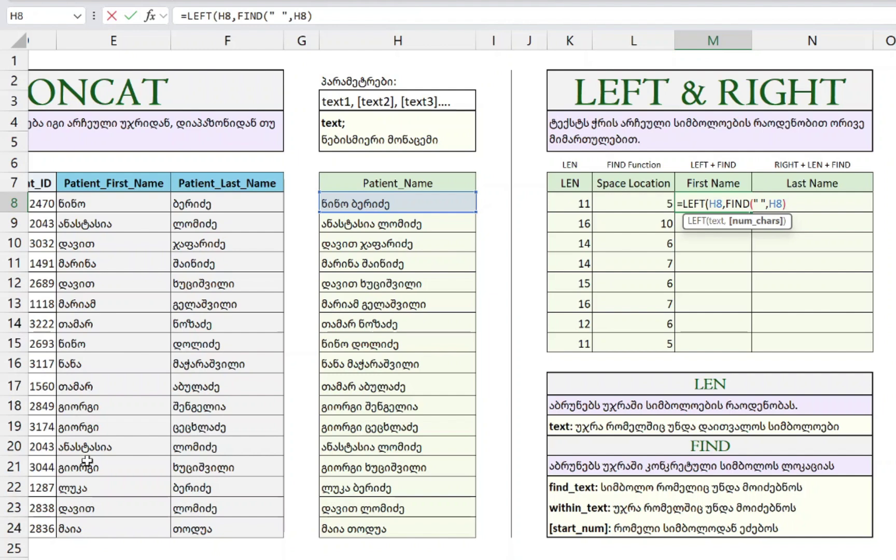
type(")")
key("Return")
key("Up")
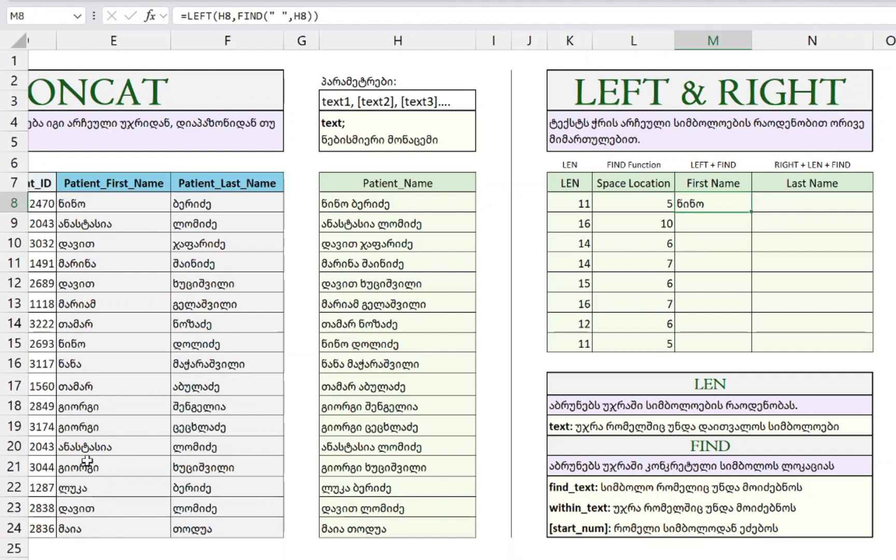
key("F2")
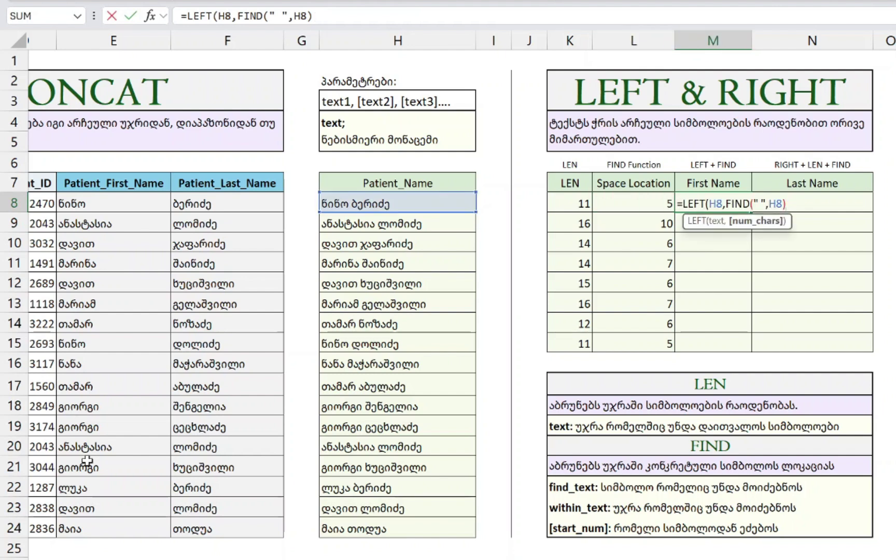
key("Escape")
- Try adjusting and filling L8's FIND formula, then undo both changes
key("Left")
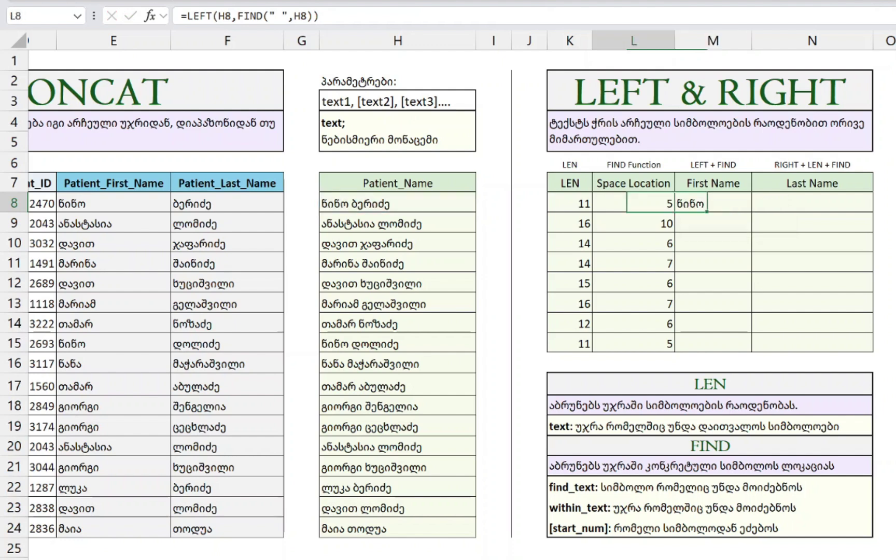
key("F2")
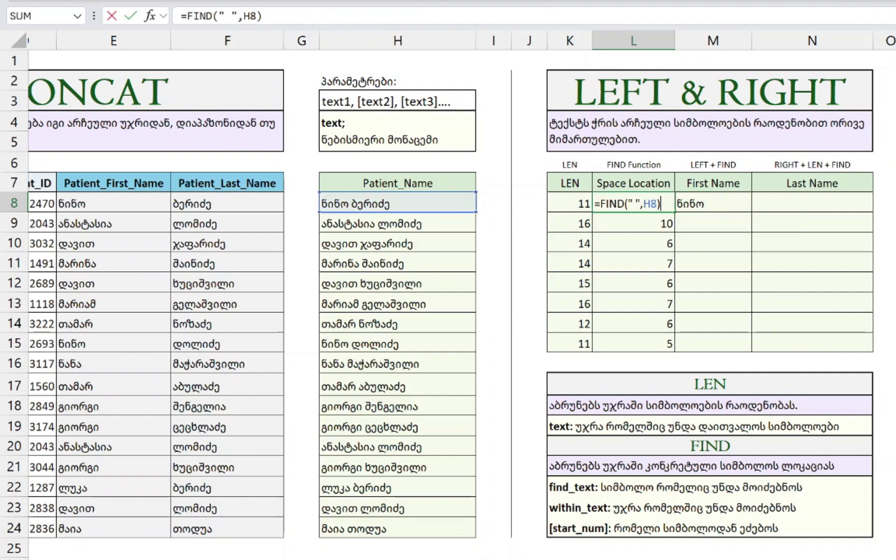
key("ctrl+Return")
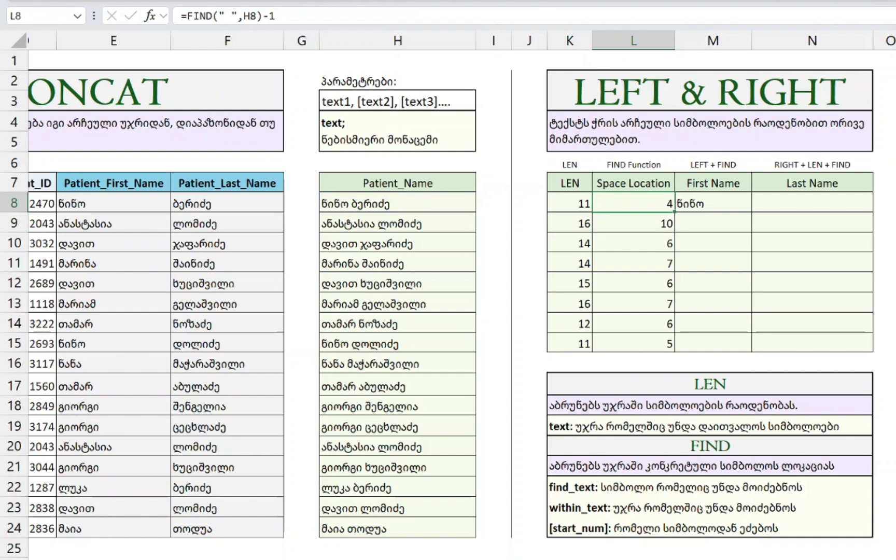
double_click(674, 212)
key("ctrl+z")
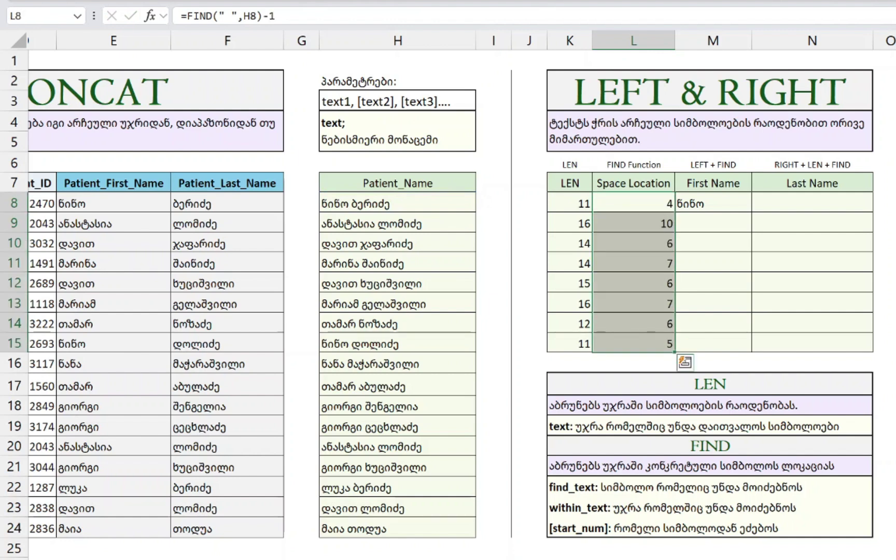
key("ctrl+z")
- Rewrite M8 as =LEFT(H8,FIND(" ",H8)-1) to drop the trailing space
key("Right")
type("=LEFT(H8,FIND(\" \",H8)")
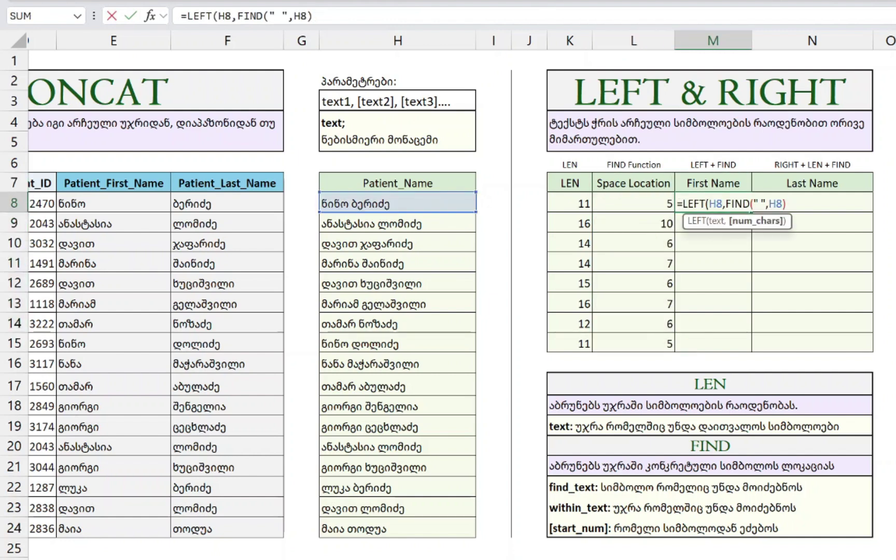
type("0")
key("BackSpace")
type("-1)")
key("Return")
- Fill the first-name formula down M8:M15 and check the resulting first names
key("Up")
key("Left")
key("ctrl+Down")
key("Right")
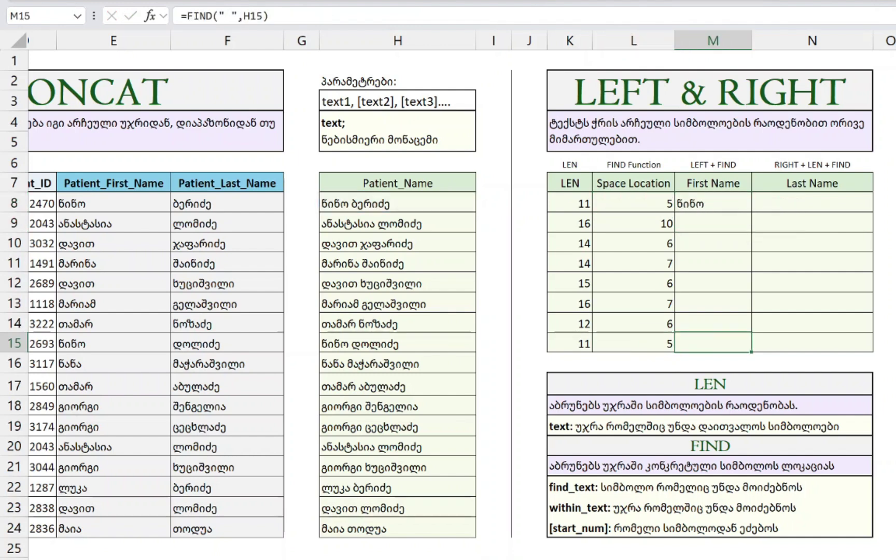
key("ctrl+shift+Up")
key("ctrl+d")
key("ctrl+Up")
key("Down")
key("Down")
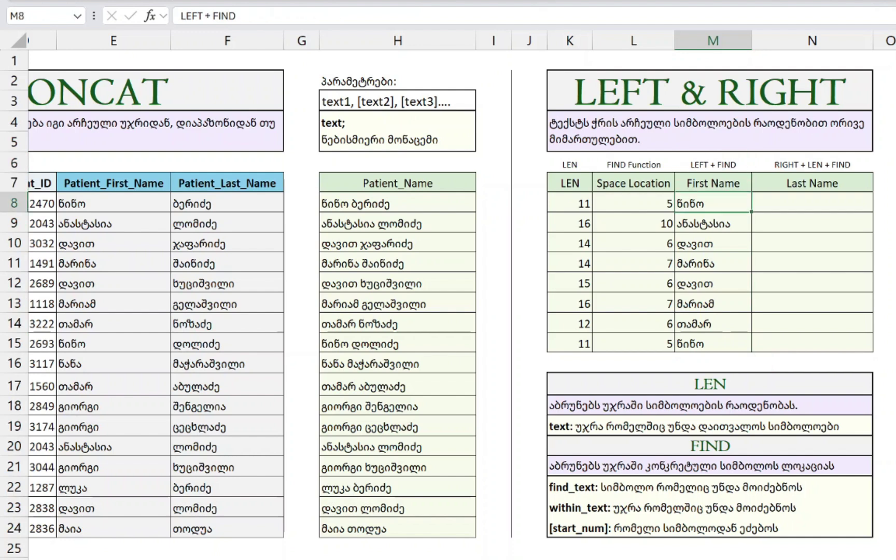
key("Down")
key("Down")
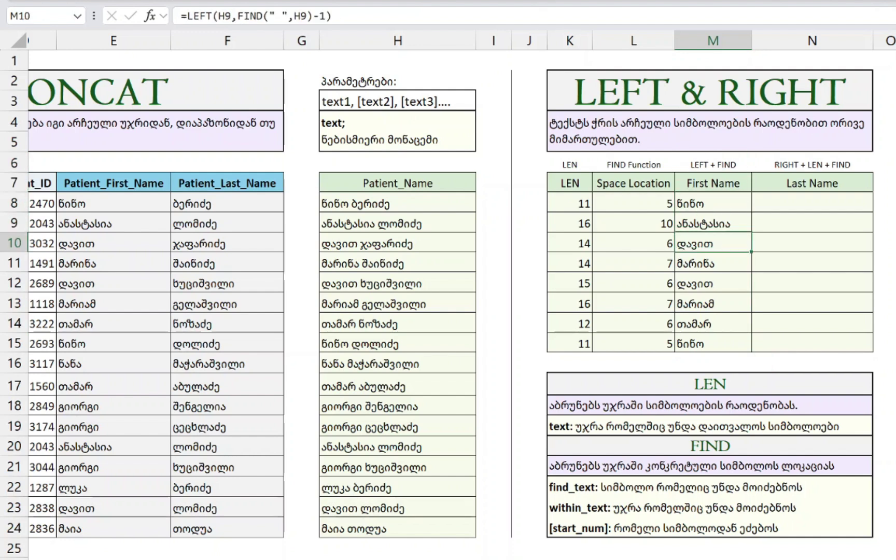
key("Down")
key("Down")
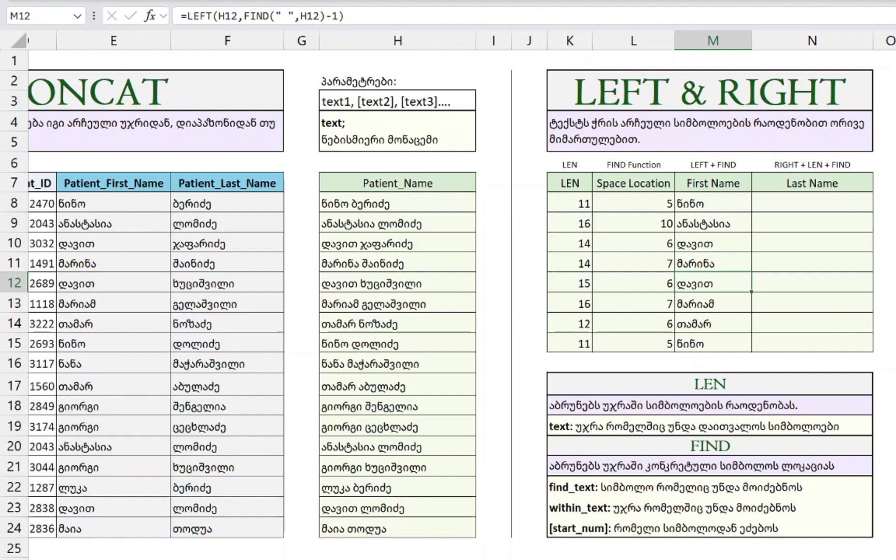
- Start the Last Name formula in N8 with =RIGHT(
key("ctrl+Up")
key("Down")
key("Down")
key("Right")
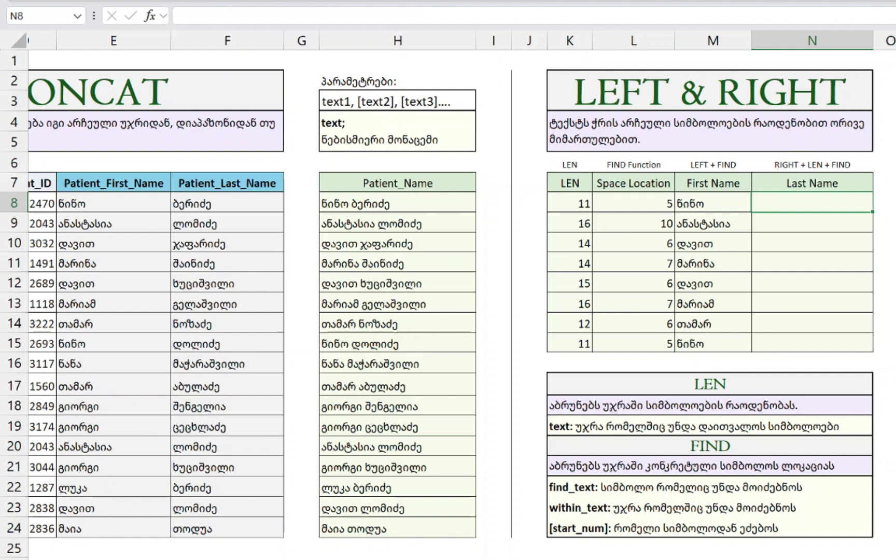
type("=RIG")
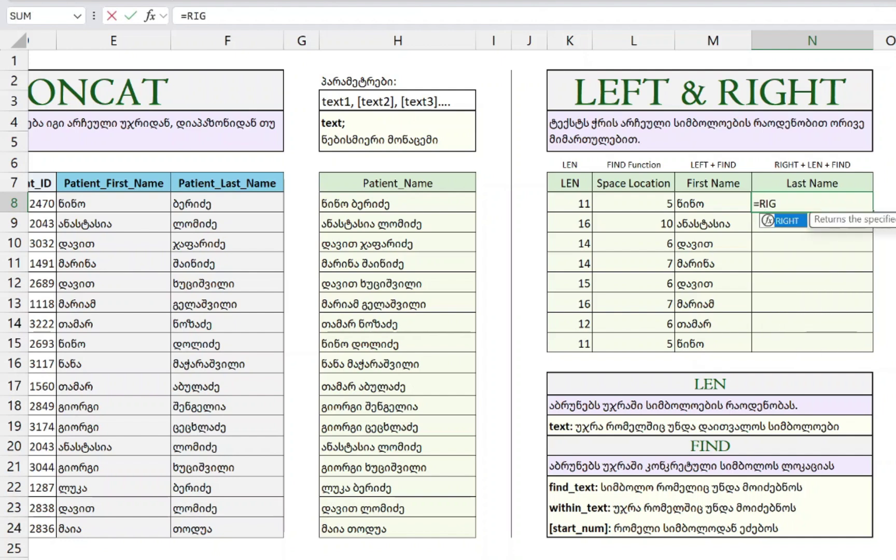
type("HT(")
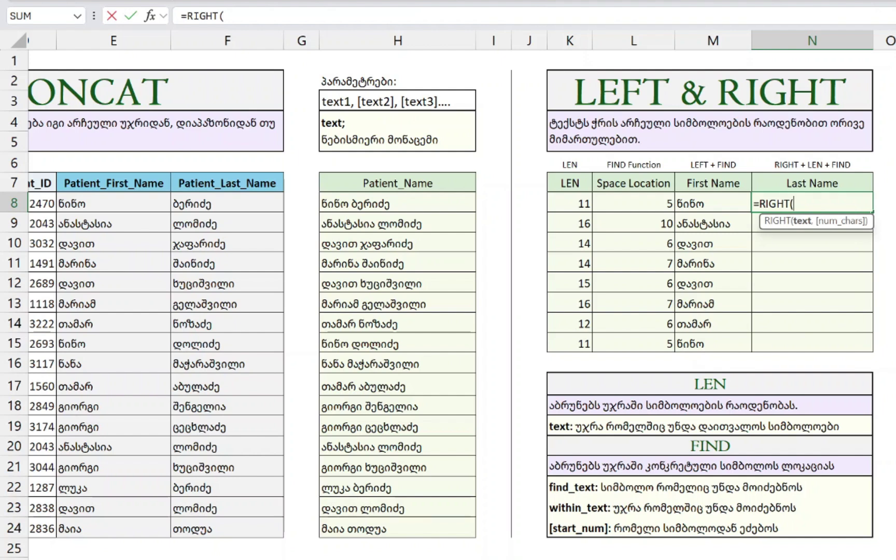
- Enter =RIGHT(H8,LEN(H8)-FIND(" ",H8)) in N8 to extract the first patient's surname
key("Left")
key("Left")
key("Left")
key("Left")
key("Left")
key("Left")
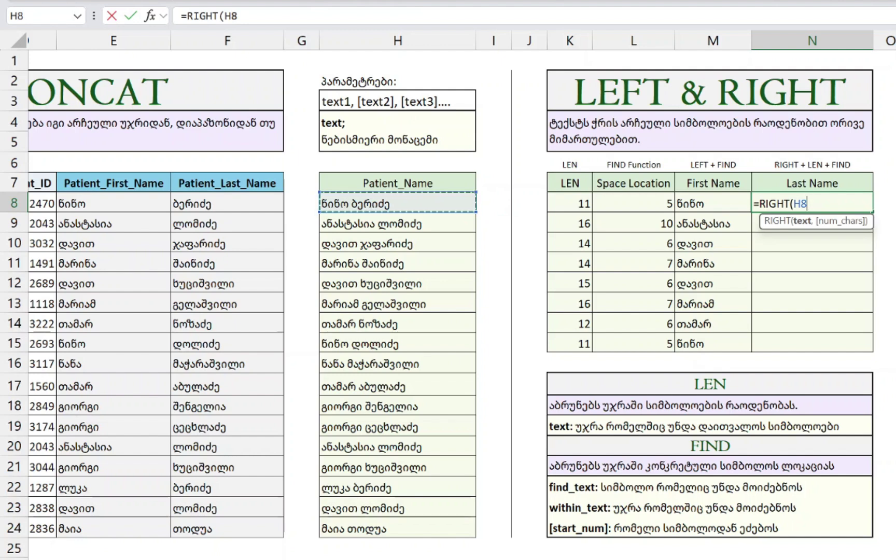
type(",")
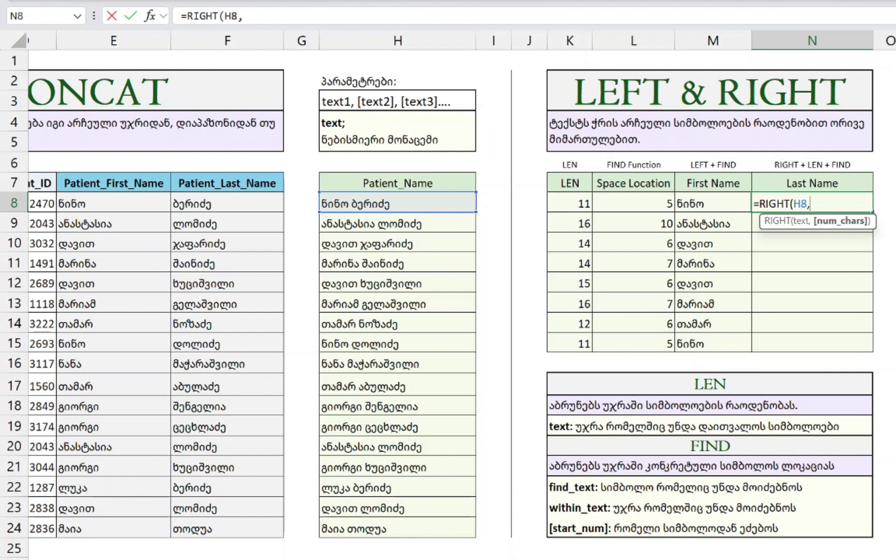
type("LE")
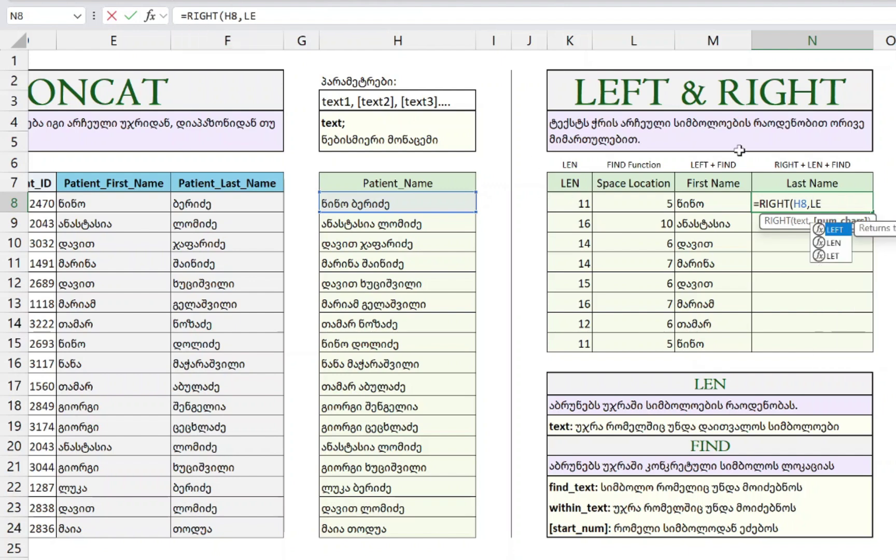
type("N(")
left_click(398, 203)
type(")")
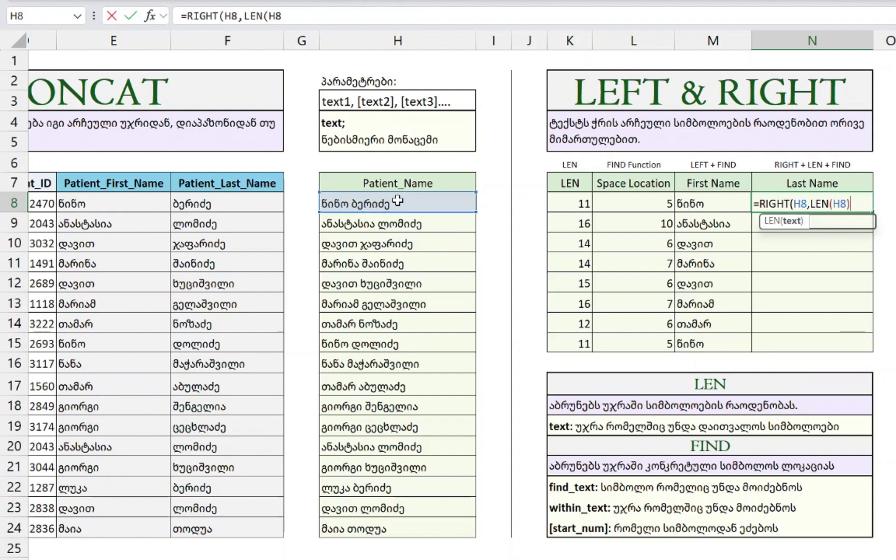
type("-FIND")
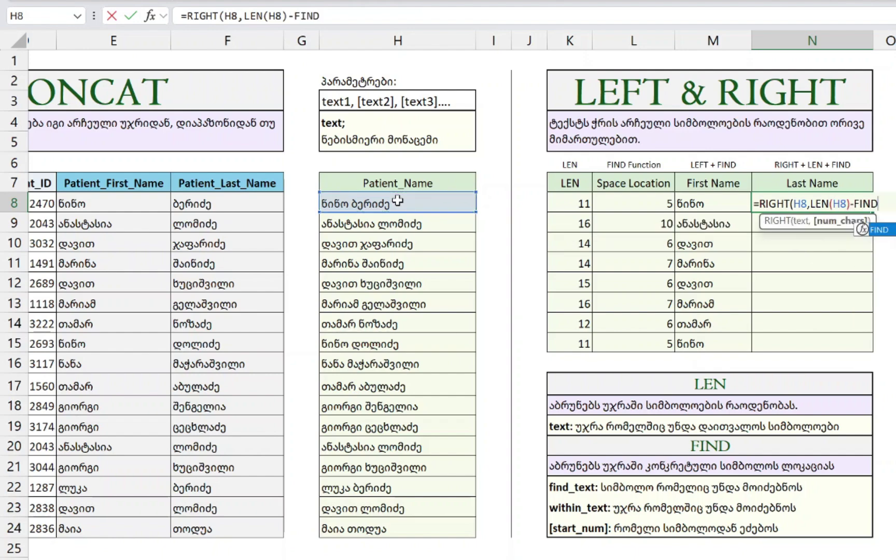
type("(\" \",")
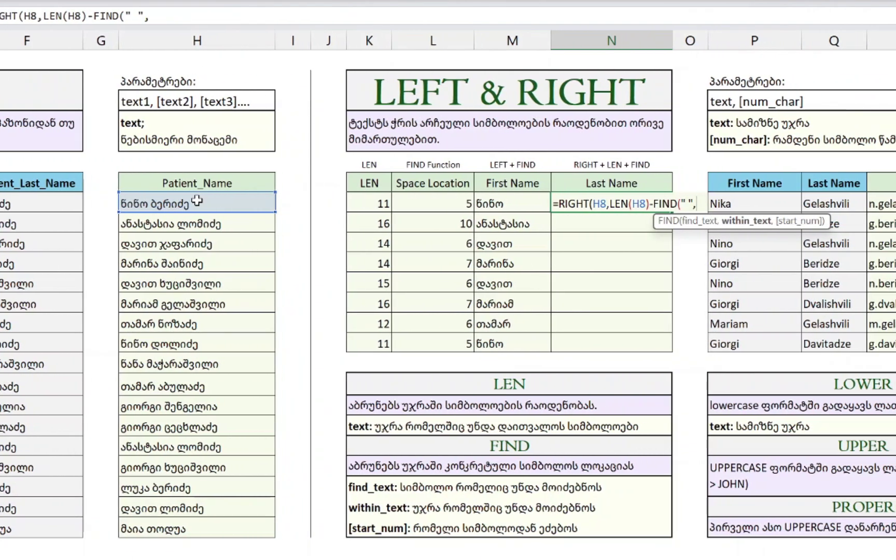
left_click(141, 202)
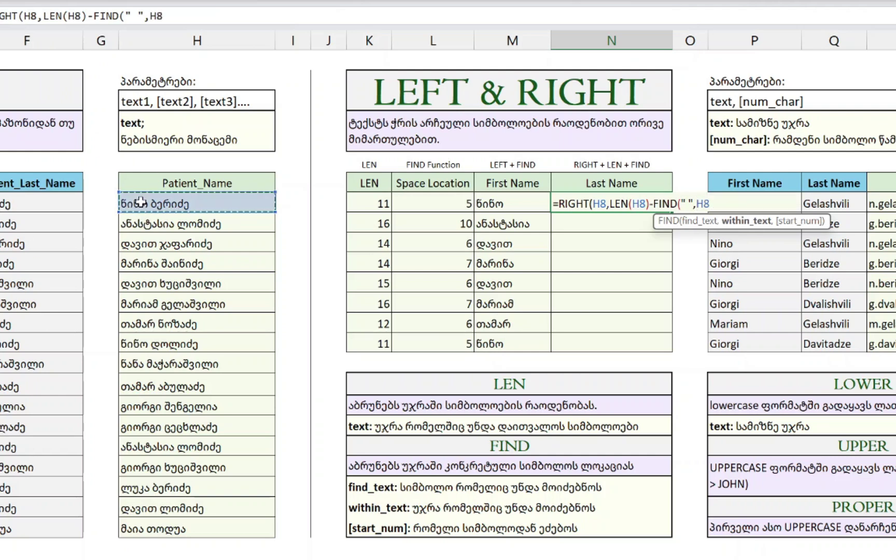
type(")")
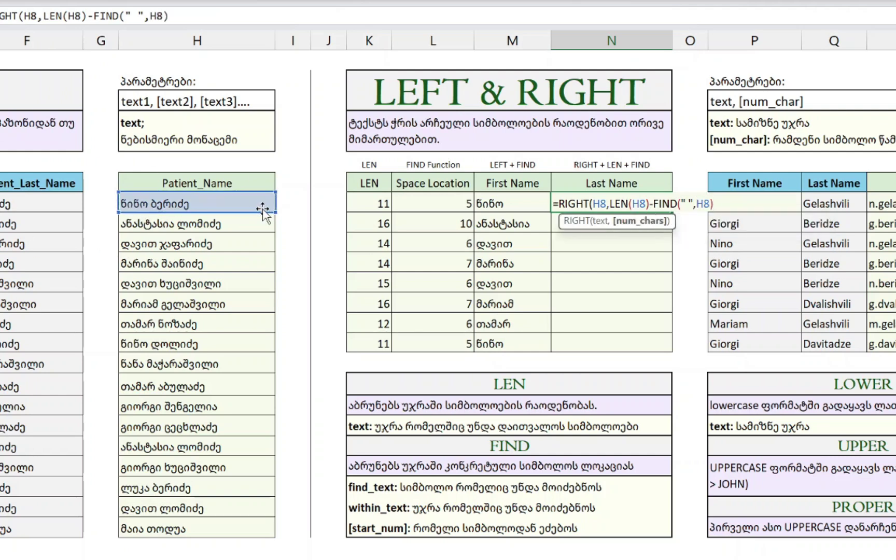
type(")")
key("Return")
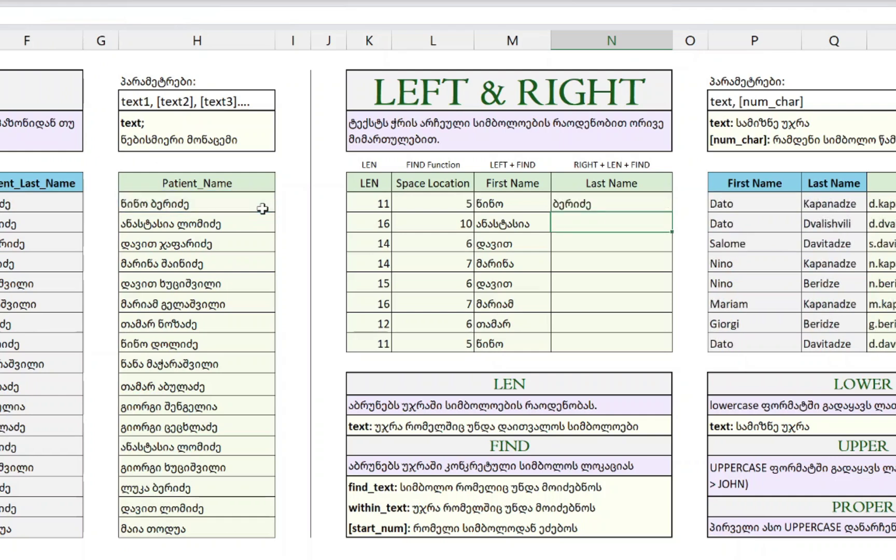
- Fill the last-name formula down through N8:N15
key("Left")
key("ctrl+Down")
key("Right")
key("ctrl+shift+Up")
key("ctrl+d")
key("ctrl+shift+Down")
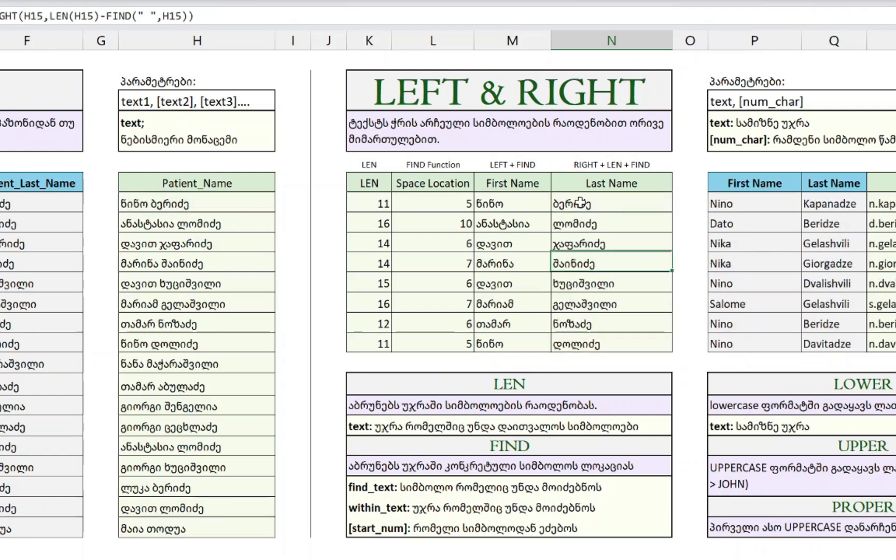
double_click(585, 207)
left_click(607, 203)
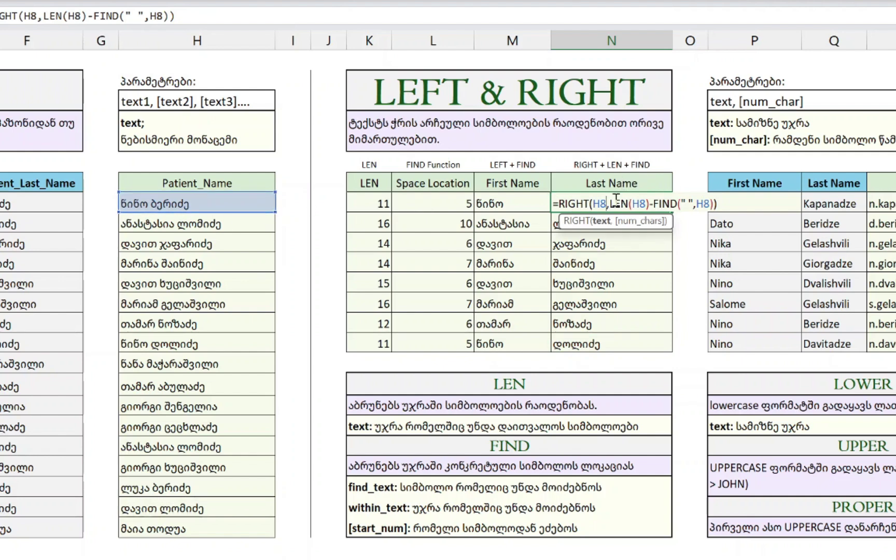
left_click_drag(607, 203, 716, 206)
left_click(655, 204)
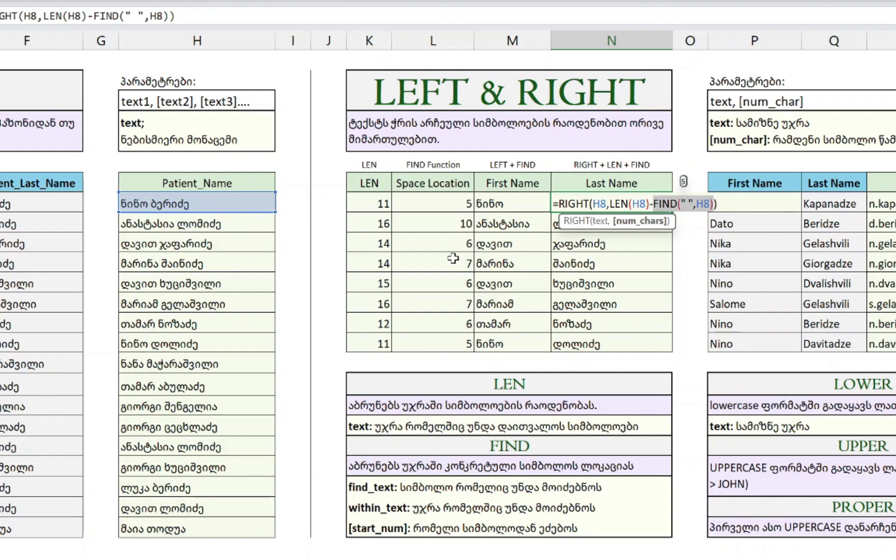
left_click_drag(611, 204, 748, 215)
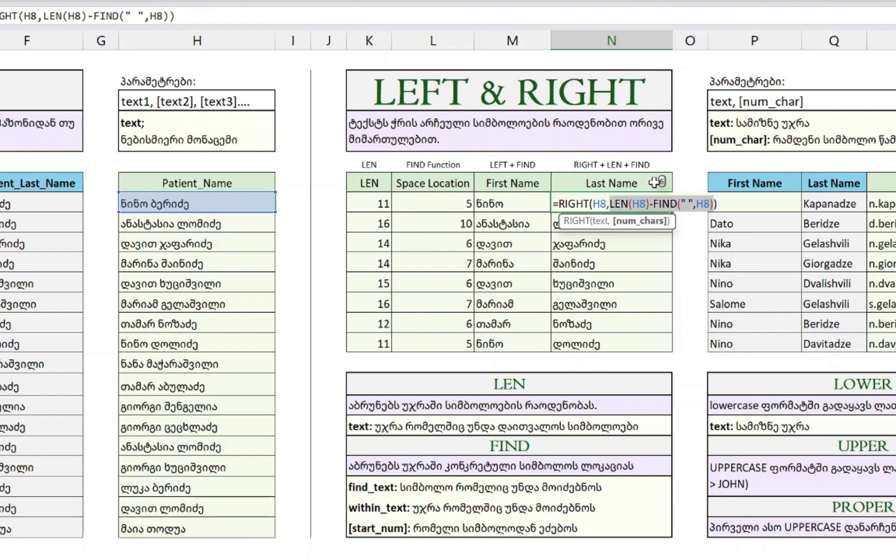
key("Return")
key("F2")
key("Escape")
key("Down")
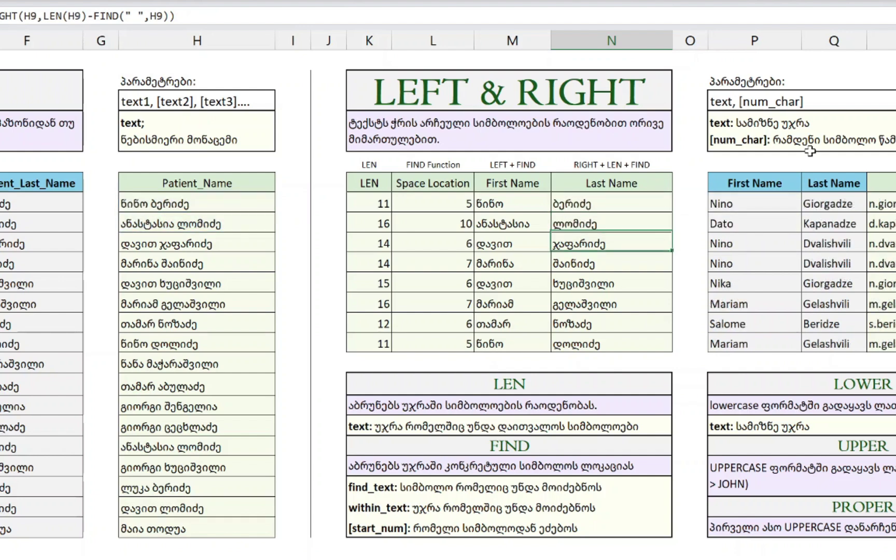
key("F2")
key("Escape")
key("Down")
key("F2")
key("Escape")
key("Down")
key("F2")
key("Escape")
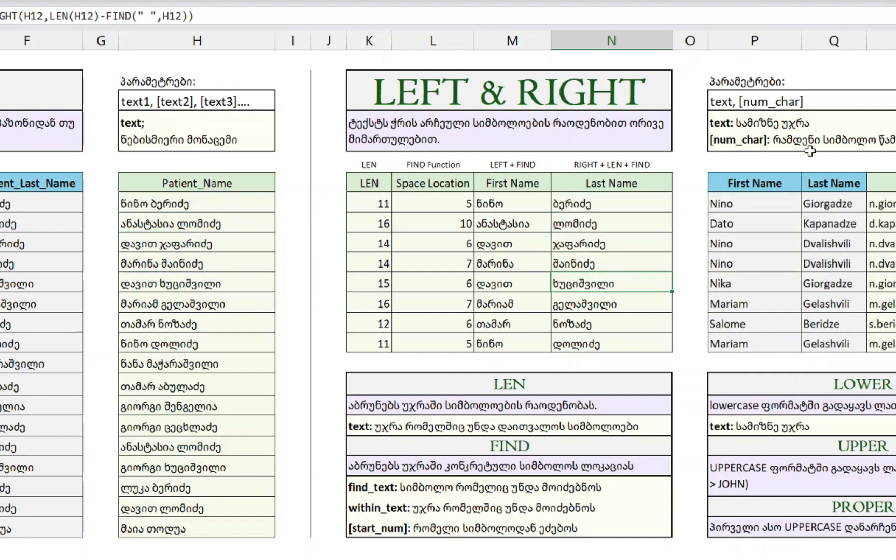
key("F2")
key("Escape")
key("Down")
key("F2")
key("Escape")
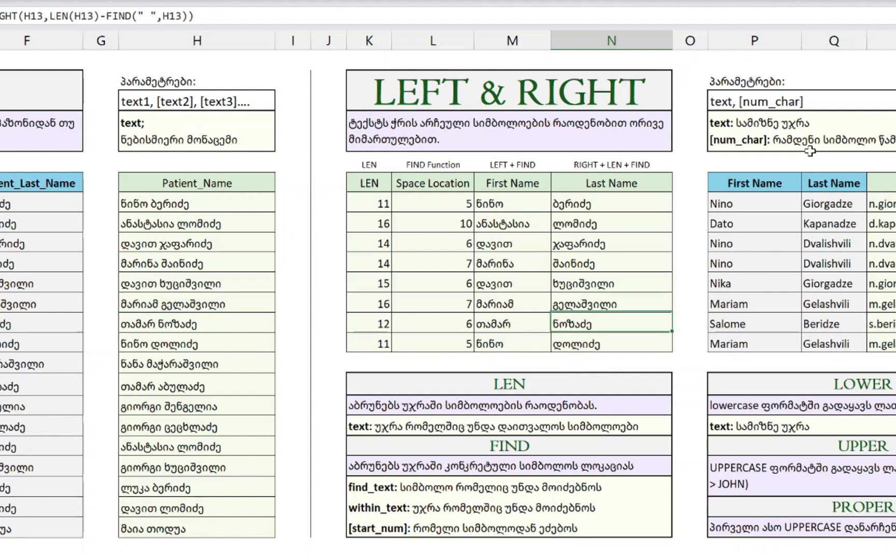
key("Down")
key("F2")
key("Escape")
key("Down")
key("F2")
key("Up")
key("F2")
key("Escape")
key("Up")
key("Up")
key("Up")
key("Up")
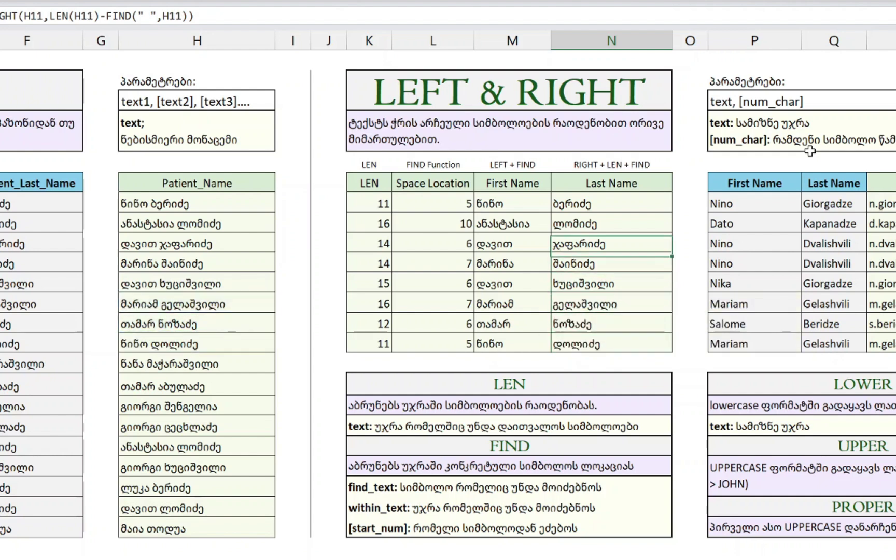
key("Down")
key("F2")
key("Escape")
key("Down")
key("F2")
key("Escape")
key("Down")
key("F2")
key("Escape")
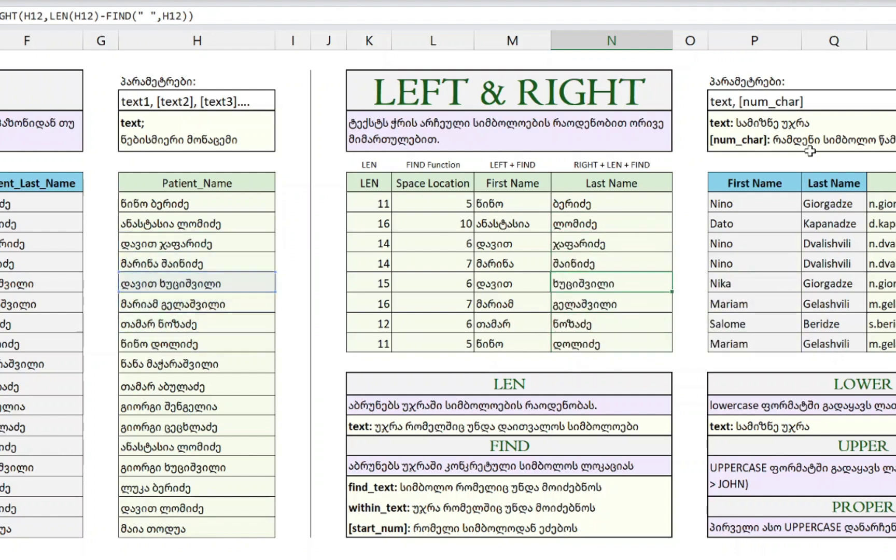
key("Down")
key("F2")
key("Escape")
key("Down")
key("F2")
key("Escape")
key("Down")
key("F2")
key("Escape")
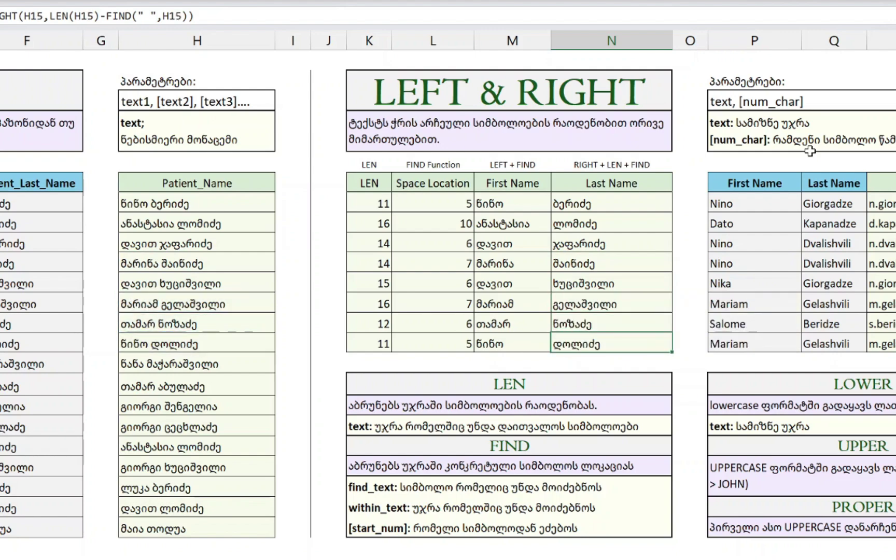
key("ctrl+Up")
key("Down")
key("Down")
key("Right")
key("Right")
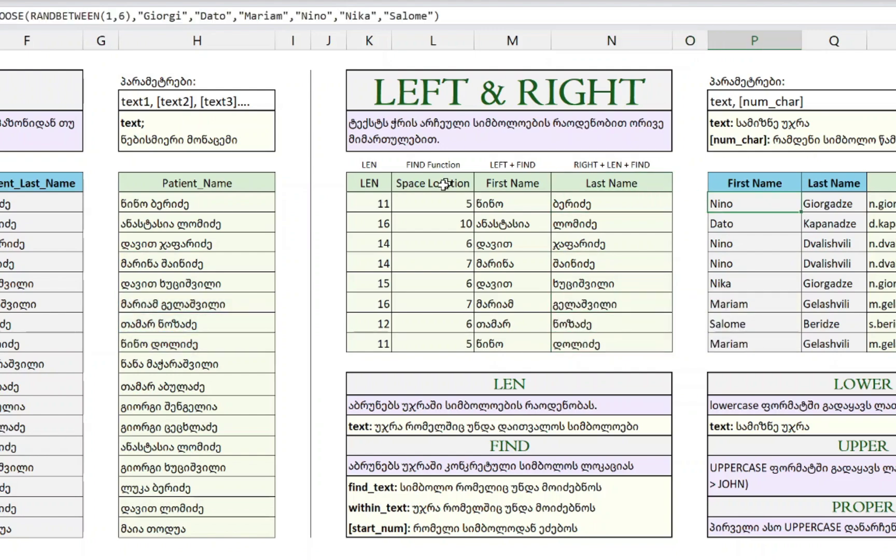
- Inspect the existing email, last-name and first-name formulas in the name table
key("Right")
key("Right")
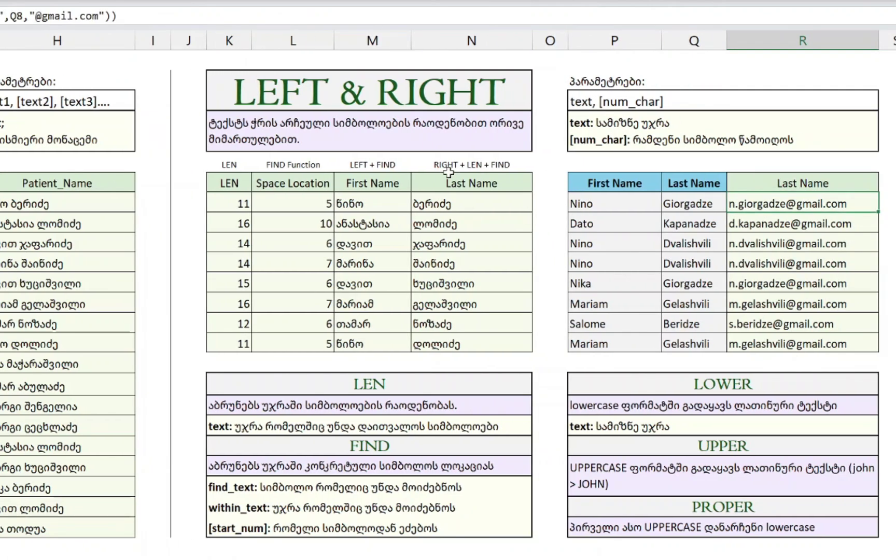
key("Left")
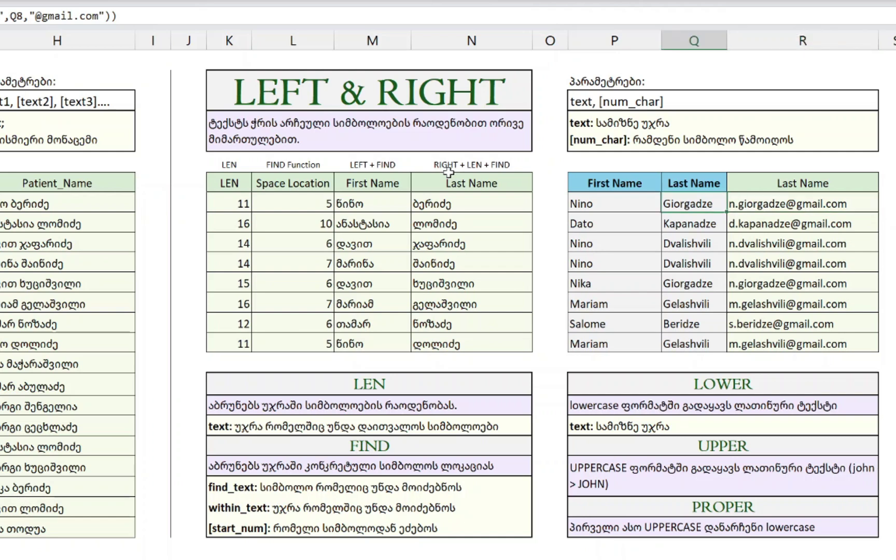
key("F2")
key("Escape")
key("Left")
key("Down")
key("Right")
key("Up")
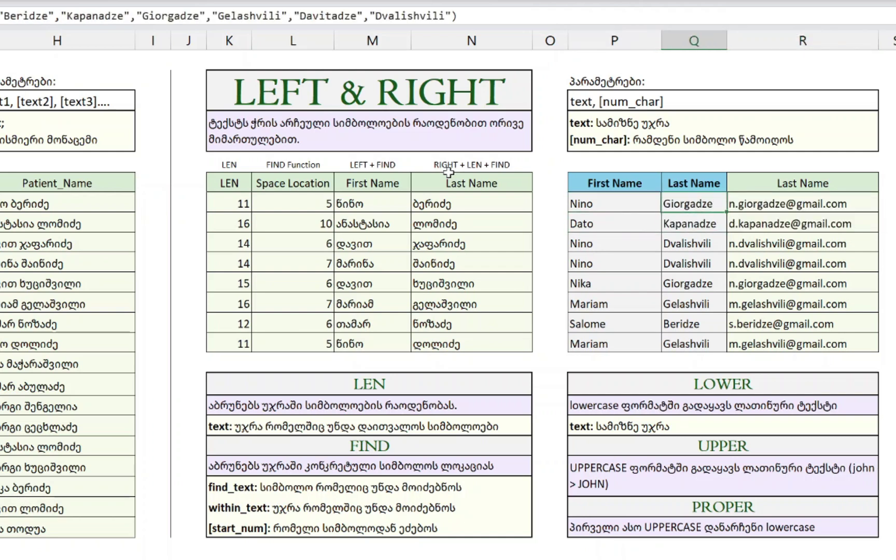
key("Left")
key("Right")
key("Left")
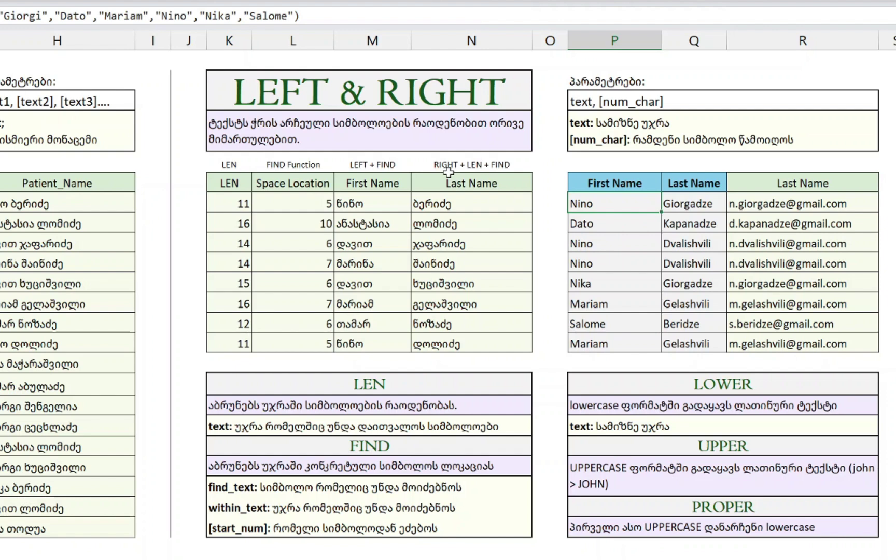
- Head the third column 'Email' and clear its old email values in R8:R15
key("Right")
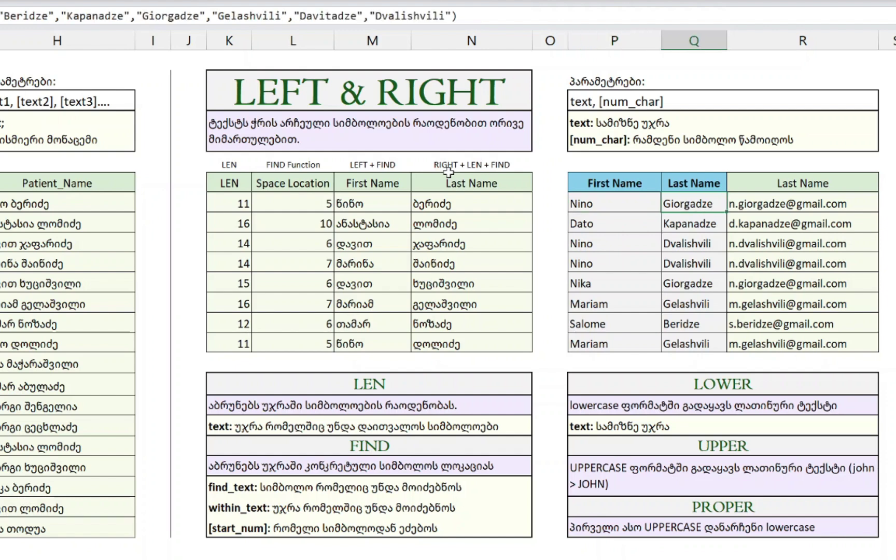
key("Right")
key("Up")
type("Email")
key("Return")
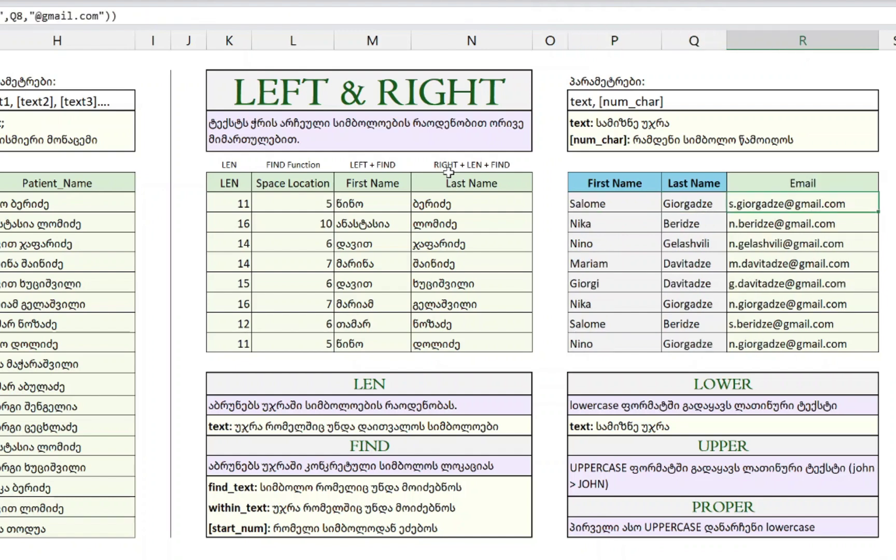
key("ctrl+shift+Down")
key("Delete")
- Copy the first and last names in P8:Q15
key("Up")
key("Left")
key("Left")
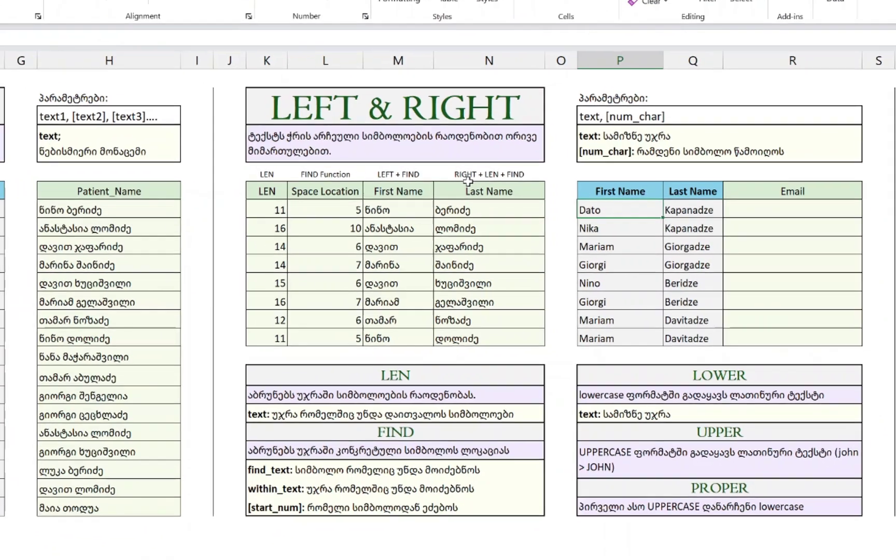
key("Down")
key("ctrl+shift+Down")
key("ctrl+shift+Right")
key("ctrl+c")
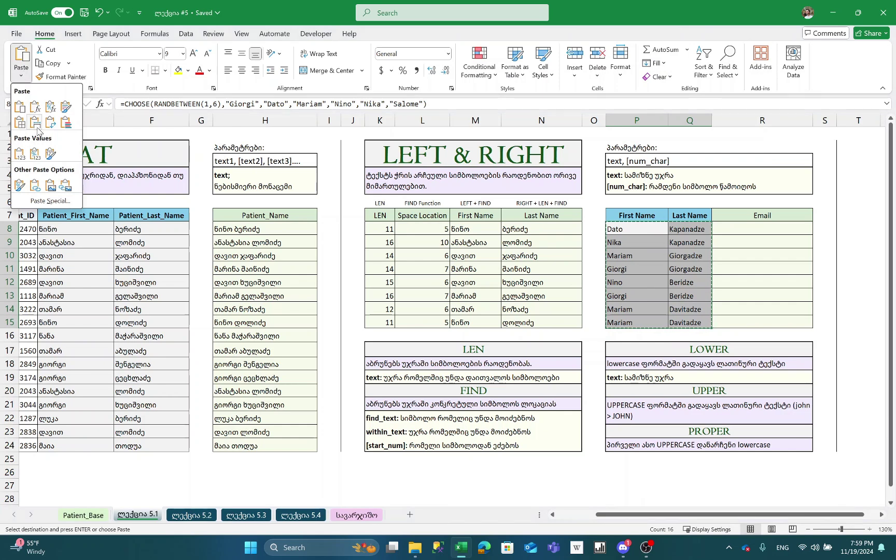
- Paste the copied names back over P8:Q15 as static values
left_click(21, 158)
key("Up")
key("Right")
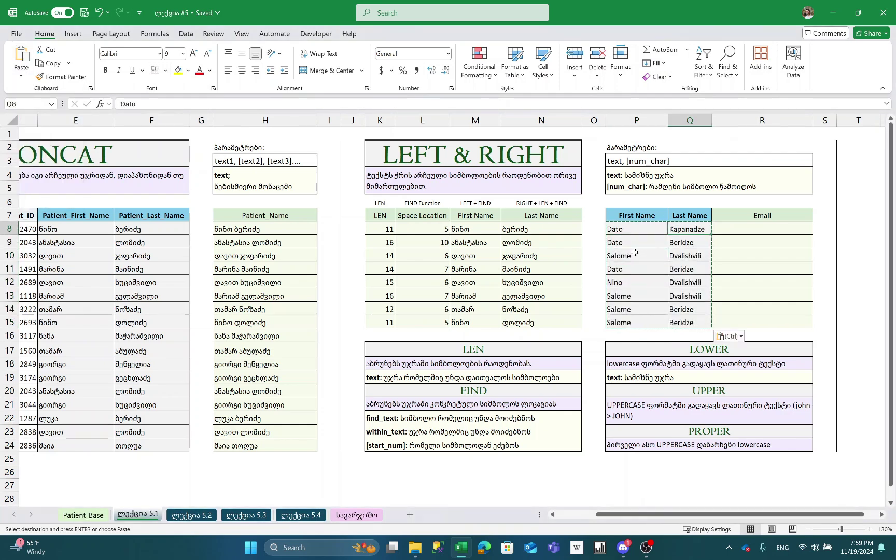
key("Escape")
key("Right")
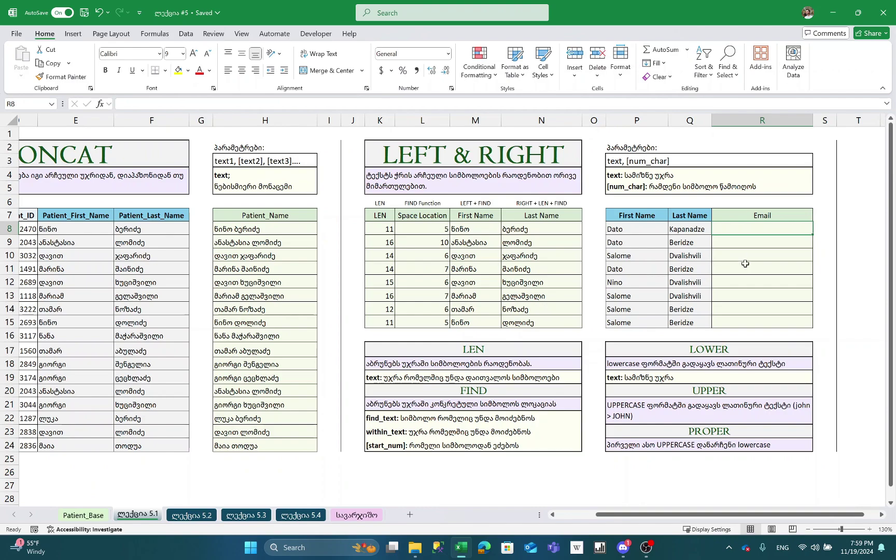
- Begin an email formula in R8 with =CONCAT(
right_click(803, 258)
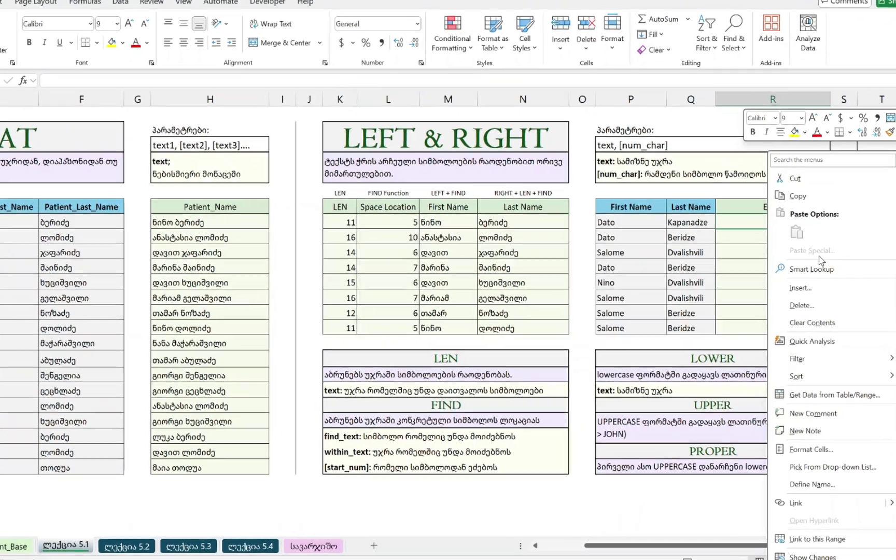
key("Escape")
type("=CONCAT(")
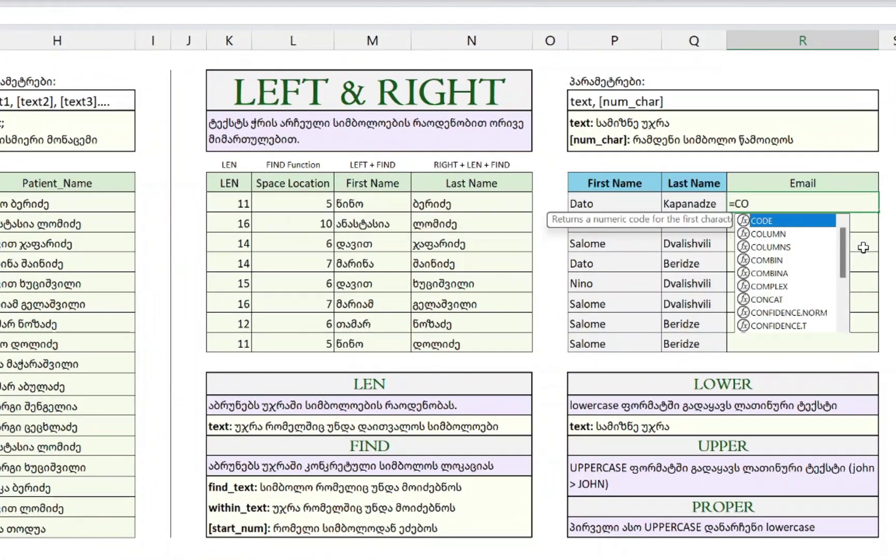
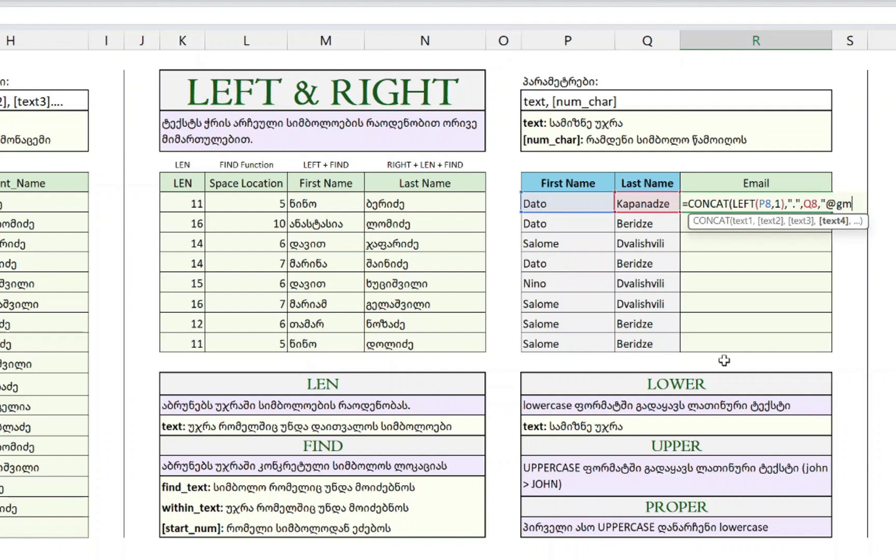
type("l.com")
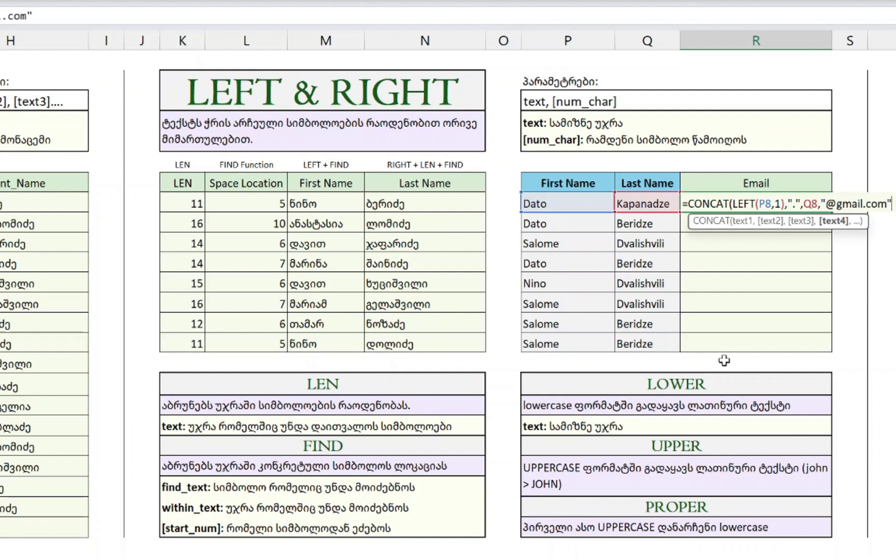
type(")")
key("Return")
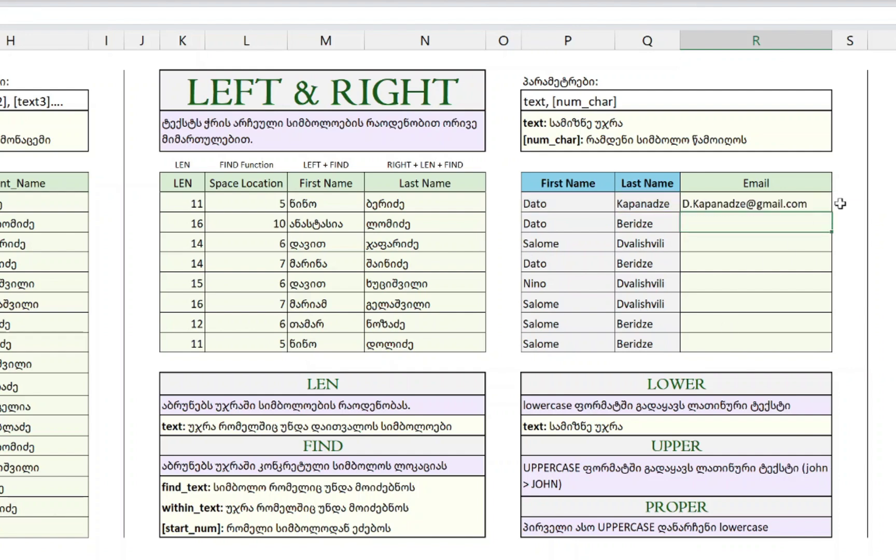
left_click(821, 203)
left_click_drag(832, 211, 820, 357)
left_click_drag(726, 193, 723, 187)
key("Escape")
left_click(562, 190)
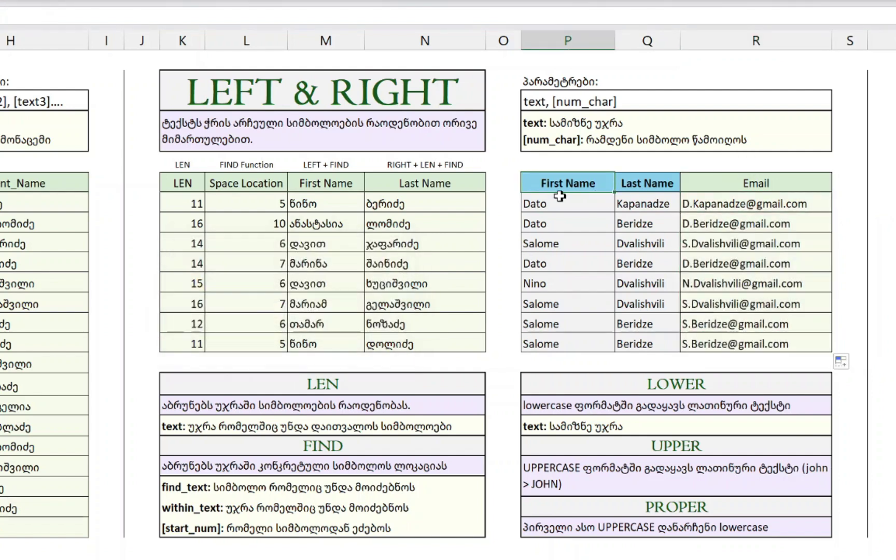
- Step through the filled email formulas row by row to check them
left_click(696, 202)
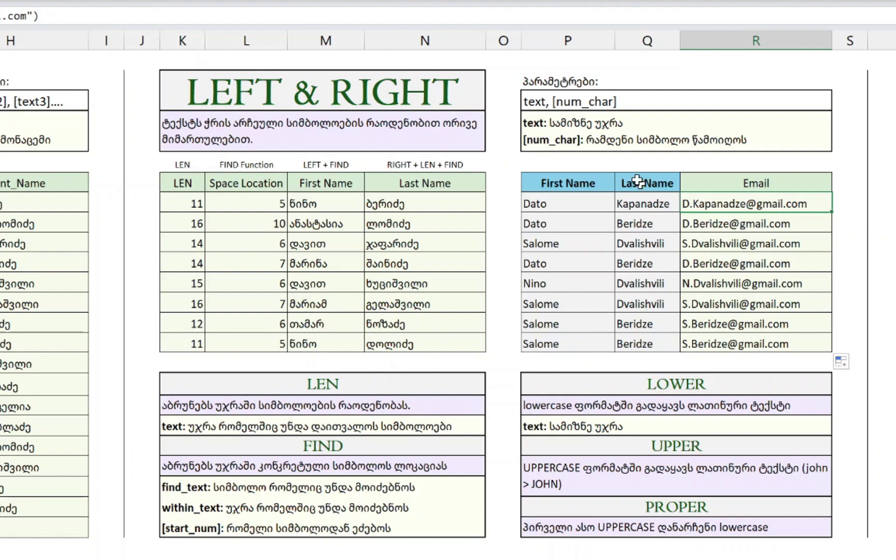
key("Down")
key("Up")
key("Down")
key("Down")
key("Down")
key("Down")
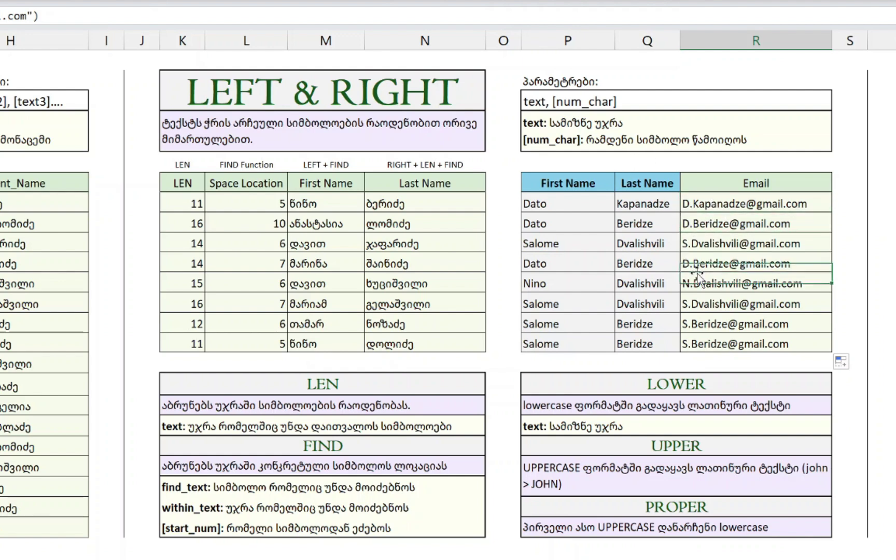
key("Up")
key("Up")
key("Up")
key("Up")
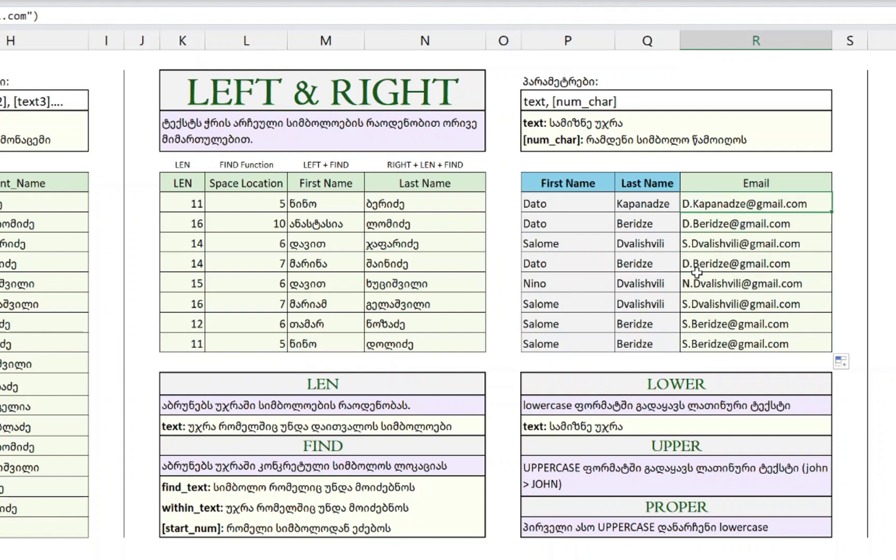
key("Down")
key("Down")
key("Down")
key("Down")
key("Down")
key("Down")
key("Down")
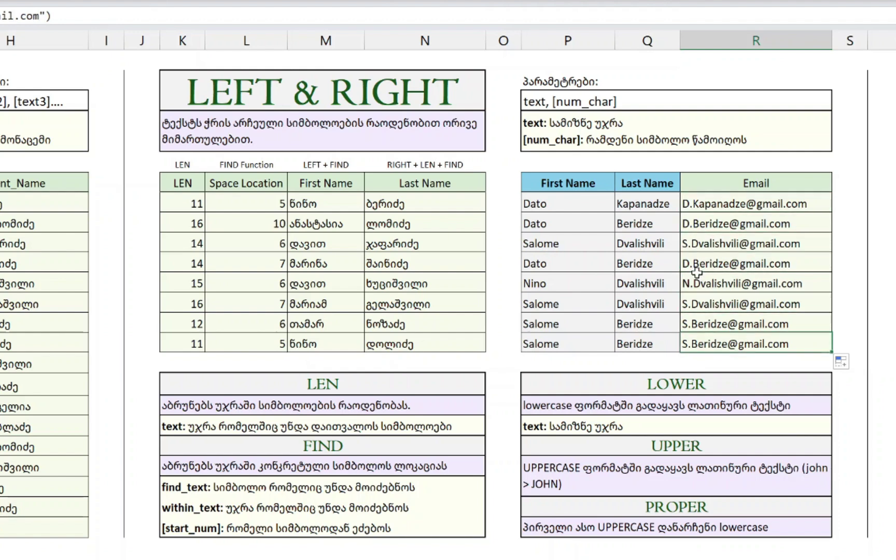
key("ctrl+Up")
key("Down")
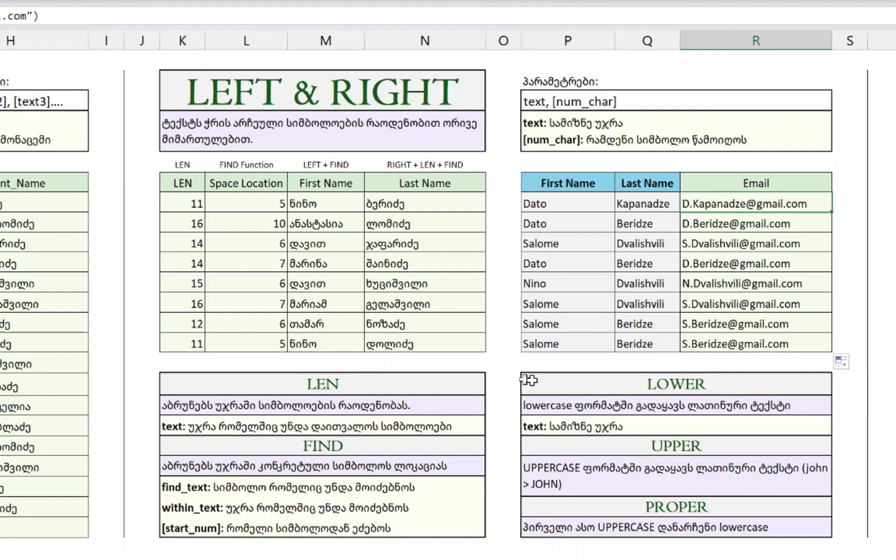
- Review the LOWER, UPPER and PROPER function descriptions
left_click(595, 385)
left_click(637, 503)
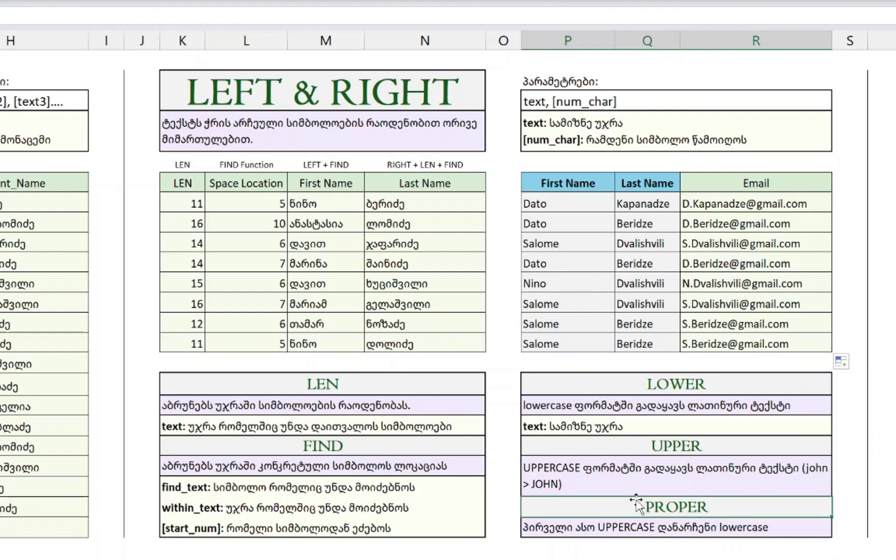
left_click(620, 390)
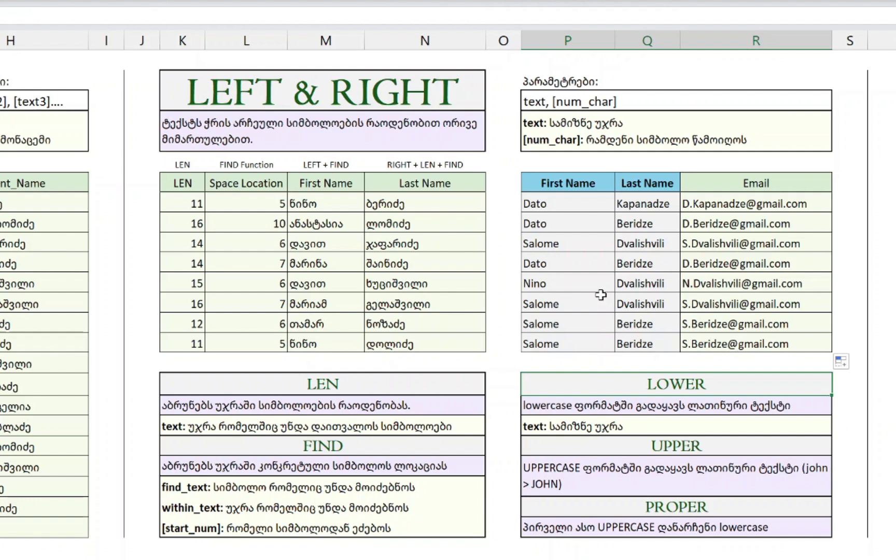
- Wrap R8's email formula in LOWER and fill it down the Email column
double_click(734, 204)
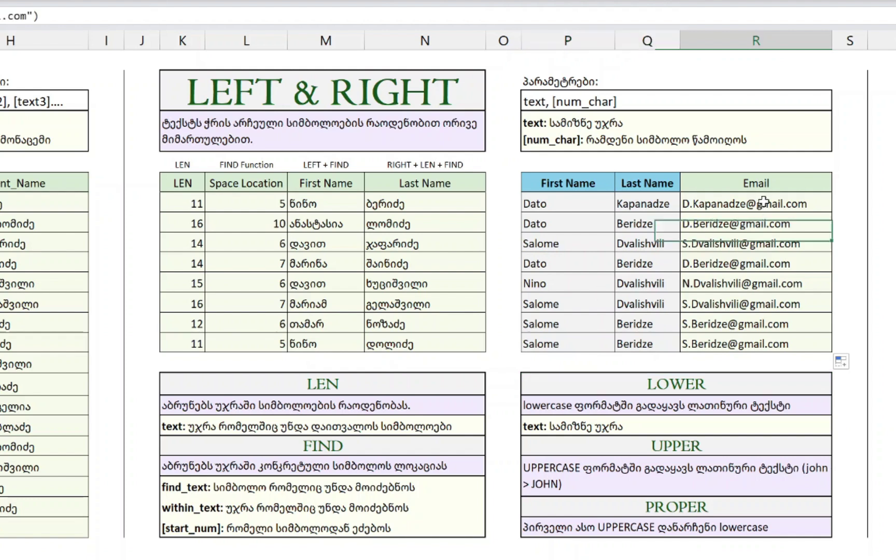
left_click(689, 202)
key("Escape")
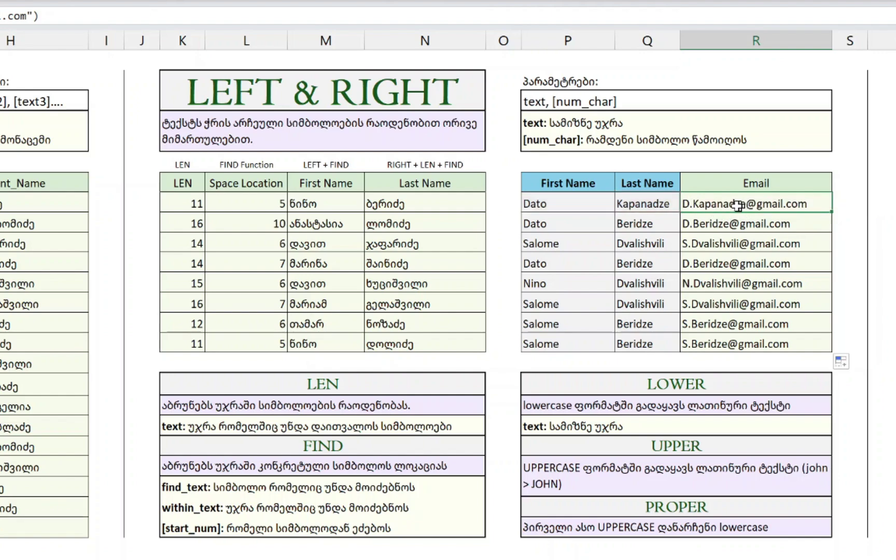
double_click(718, 205)
left_click(690, 202)
key("Escape")
type("LOWER(CONCAT(LEFT(P8,1),\"")
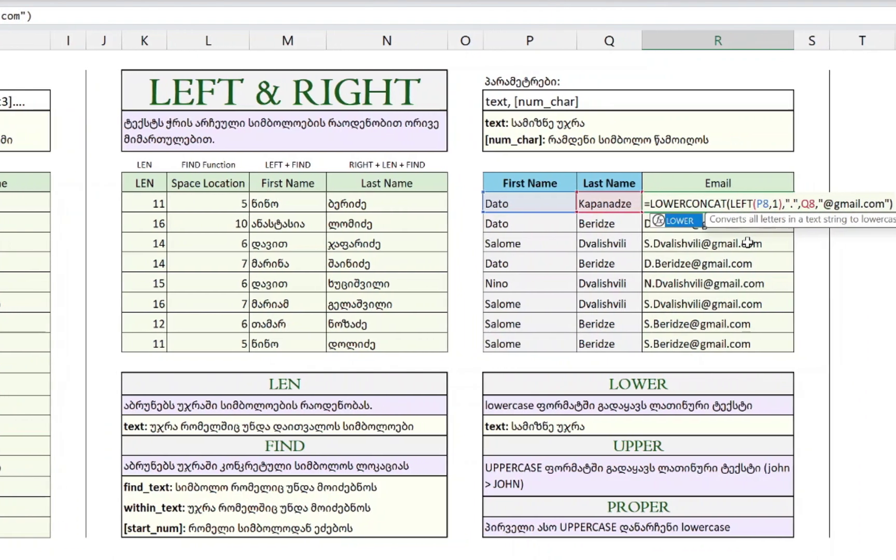
left_click(32, 14)
type(")")
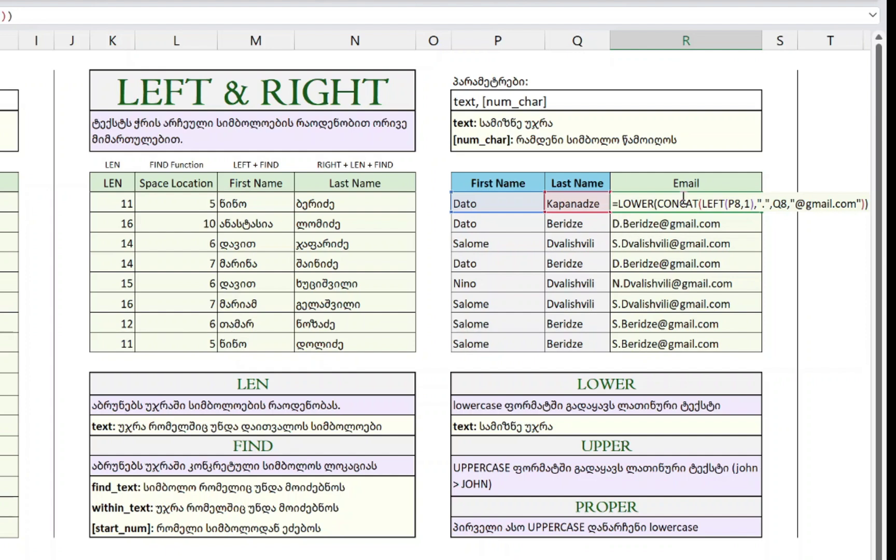
left_click(430, 41)
left_click(688, 204)
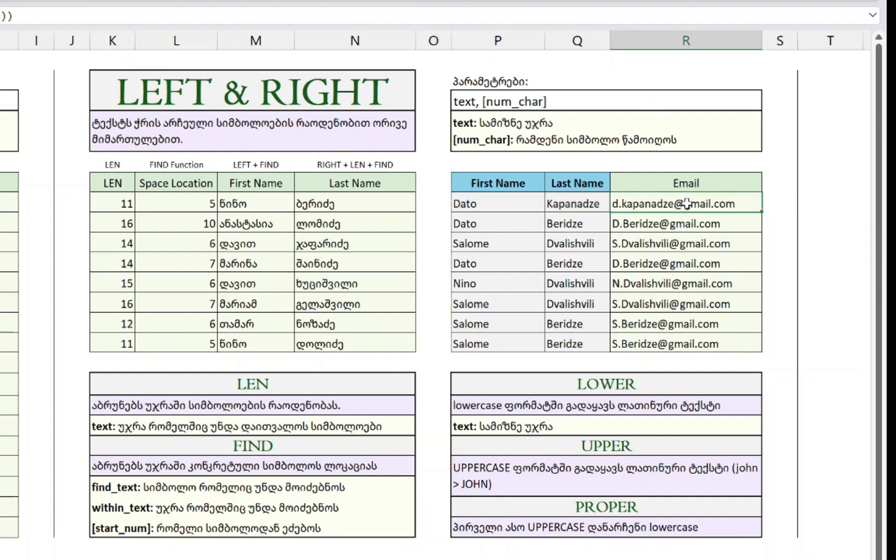
double_click(762, 213)
- Replace LOWER with UPPER in R8 and fill the uppercase formula down to R15
left_click(628, 269)
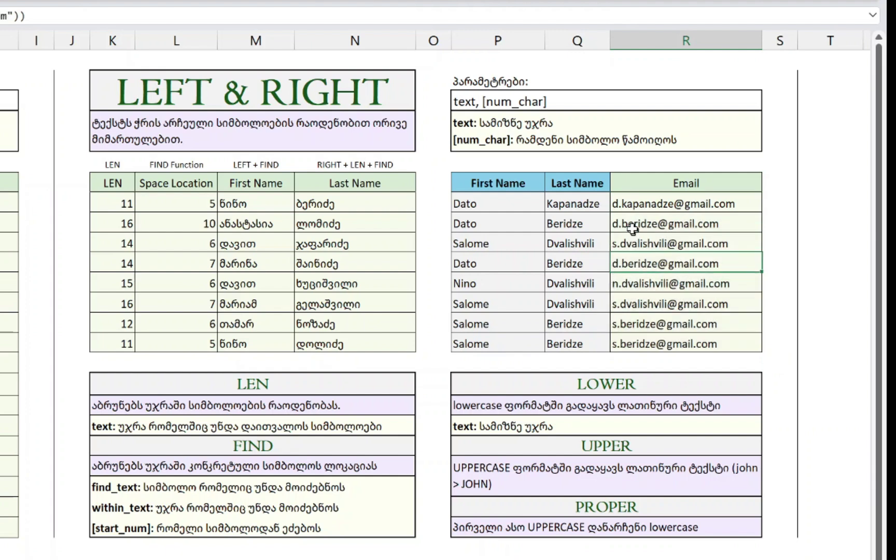
left_click(630, 220)
key("Up")
key("Up")
key("Down")
key("F2")
key("Home")
key("Right")
key("shift+Right")
key("shift+Right")
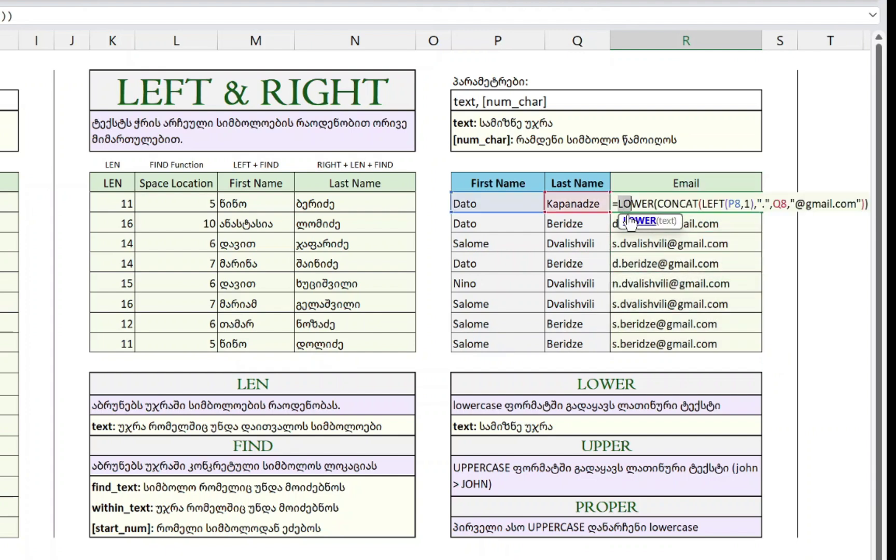
type("UPPER")
key("ctrl+Return")
double_click(762, 212)
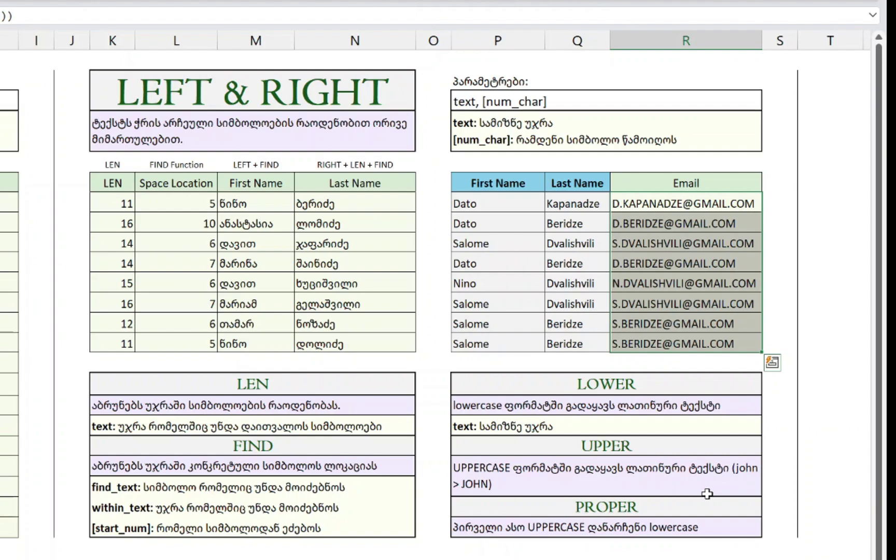
- Check the first uppercase email formula without changing it
key("Up")
key("Down")
key("F2")
key("Escape")
key("Up")
key("Right")
key("Right")
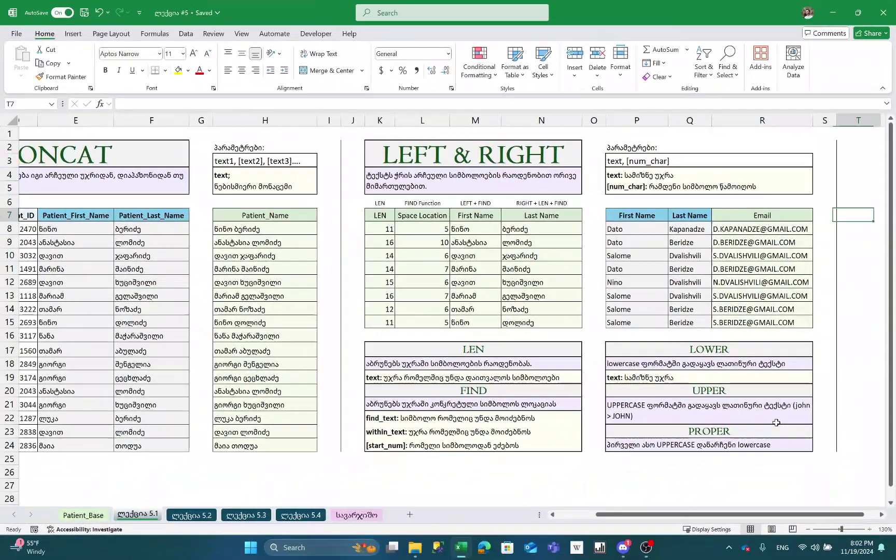
key("Right")
key("Right")
key("Left")
type("giorg")
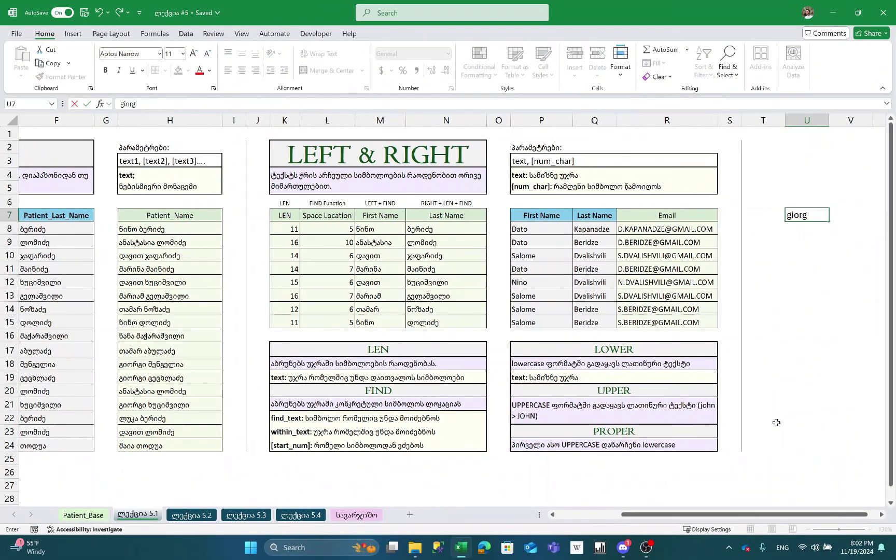
type("i")
key("Return")
type("dato")
key("Return")
type("nika")
key("Return")
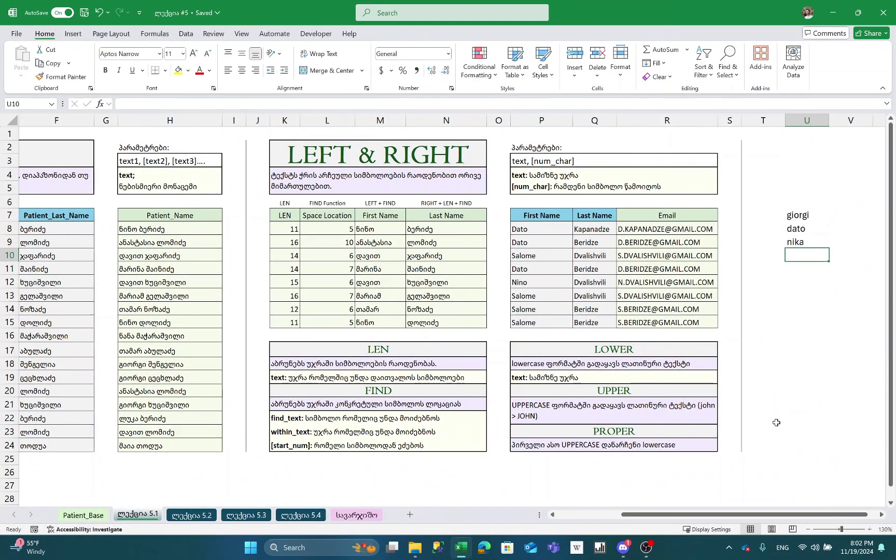
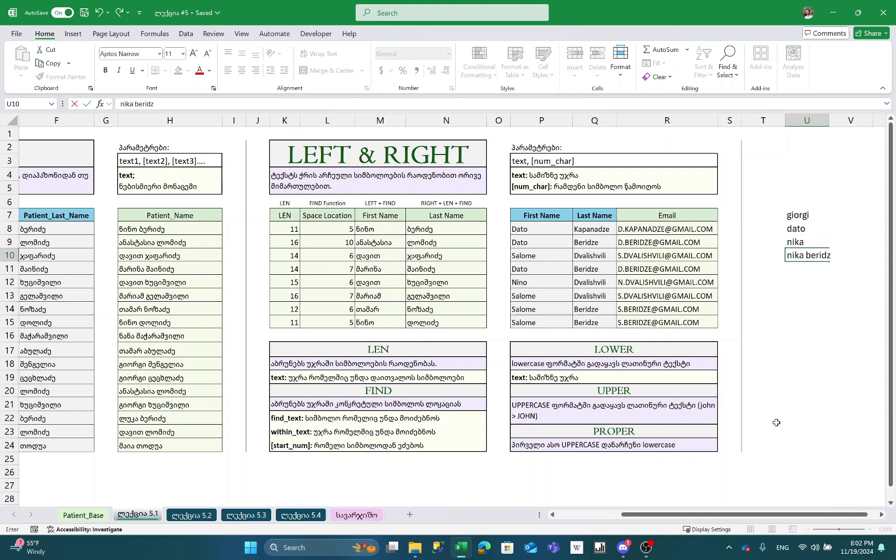
key("Return")
- Enter =PROPER(U7) in V7 and fill it down to V10
key("ctrl+Up")
key("ctrl+Up")
key("Right")
type("=prop")
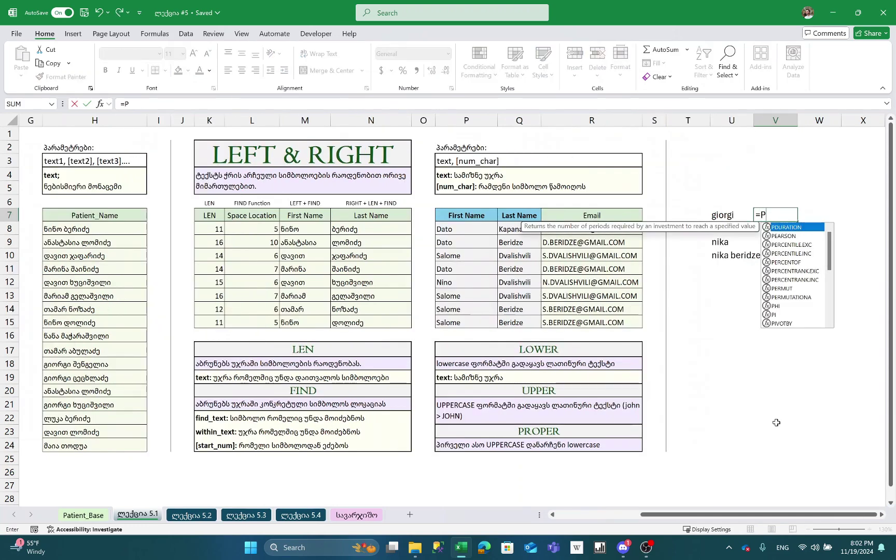
key("Tab")
key("Left")
type(",")
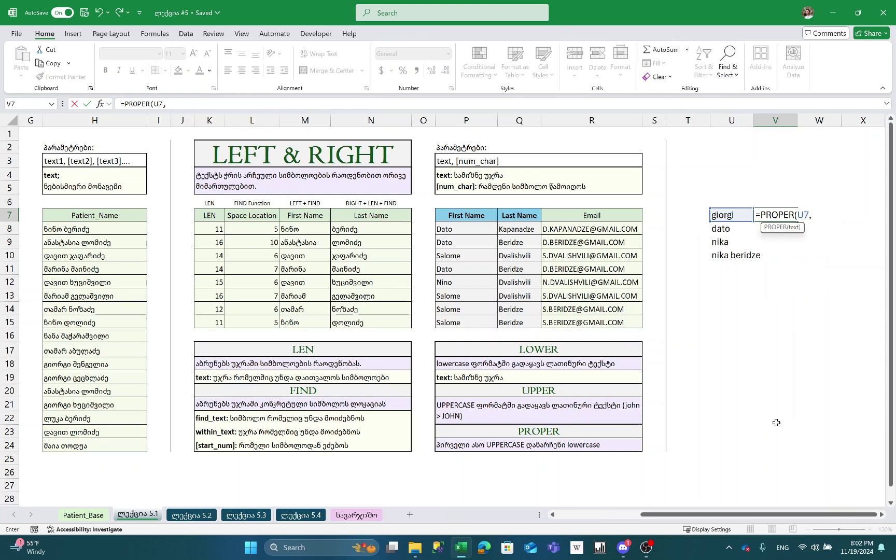
key("BackSpace")
type(")")
key("Return")
key("Left")
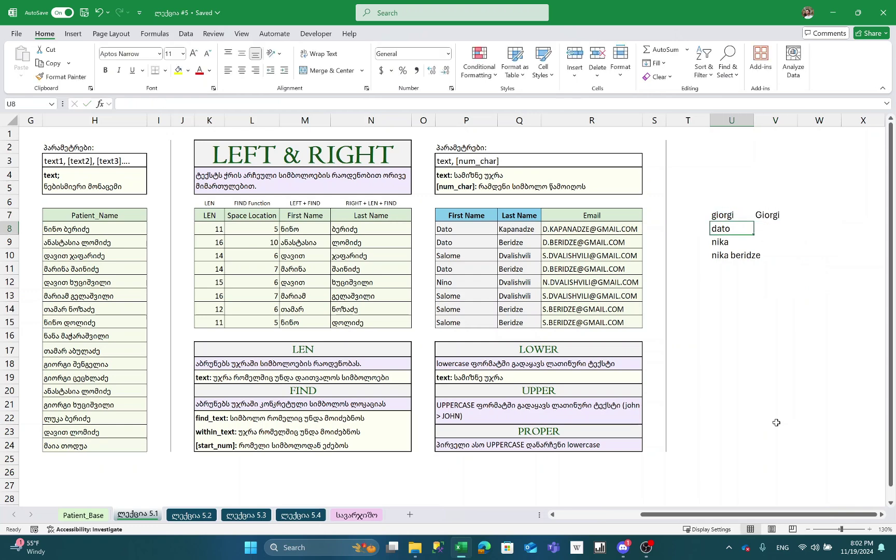
key("ctrl+Down")
key("Right")
key("ctrl+shift+Up")
key("ctrl+d")
- Autofit the widths of columns U and V to the names
key("Up")
key("Left")
key("Left")
key("ctrl+space")
key("shift+Right")
key("Right")
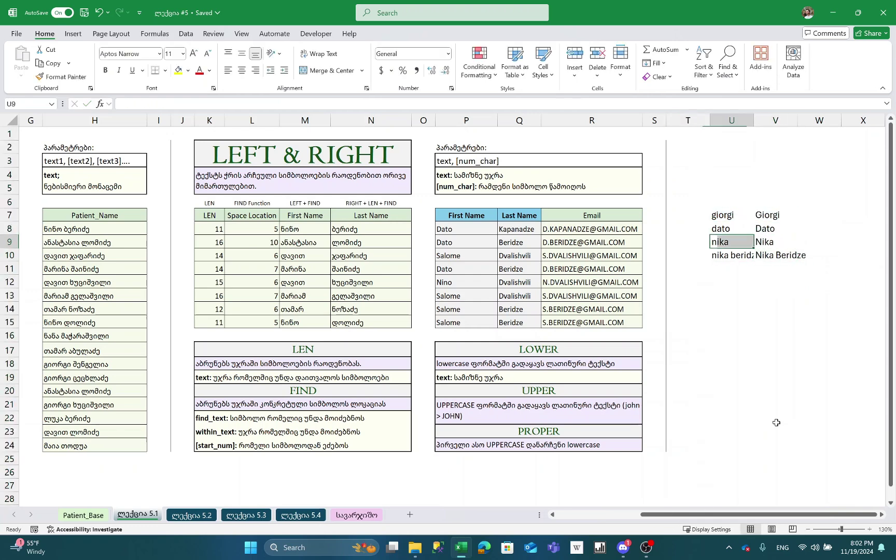
key("ctrl+space")
key("shift+Right")
key("alt+h")
key("o")
key("i")
key("Right")
- Review the capitalised names, then switch to the ლექცია 5.2 sheet
key("Down")
key("F2")
key("Escape")
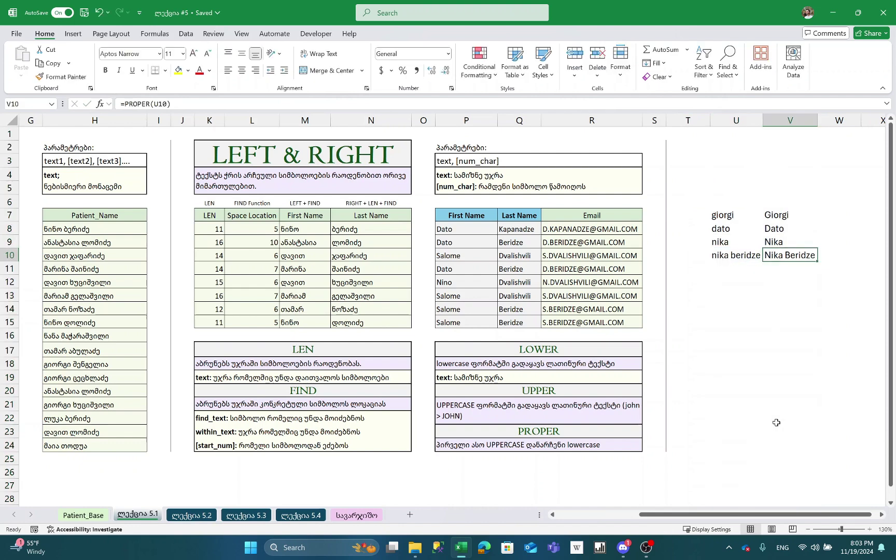
key("Up")
key("Left")
key("Right")
key("Down")
key("Up")
key("Down")
key("Down")
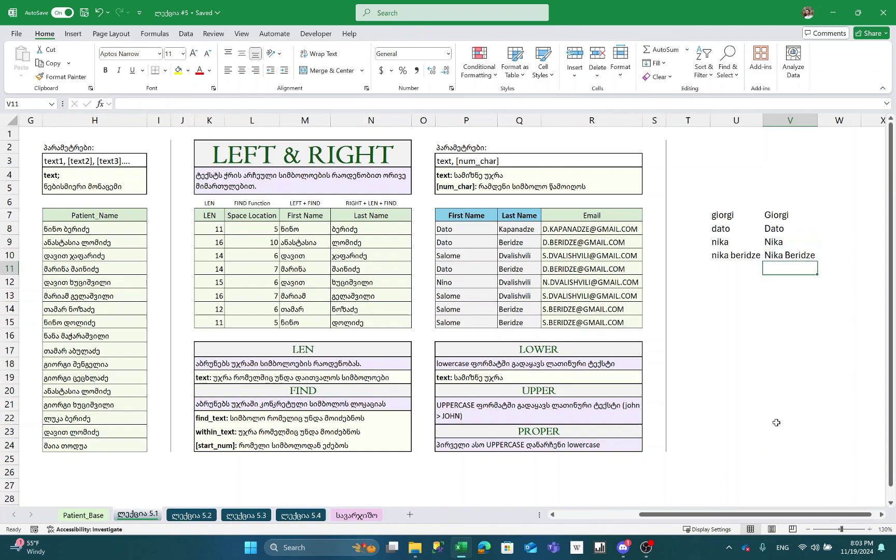
key("ctrl+space")
key("shift+Left")
key("ctrl+Page_Down")
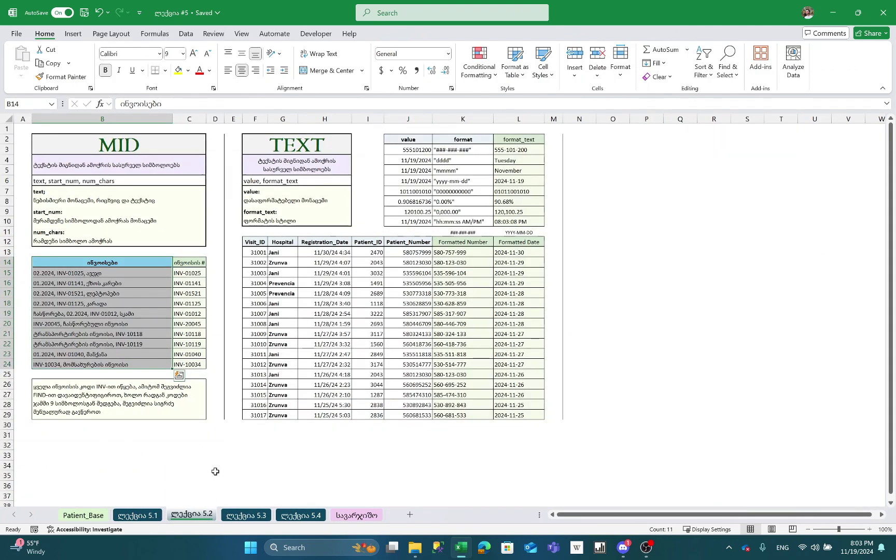
left_click(140, 436)
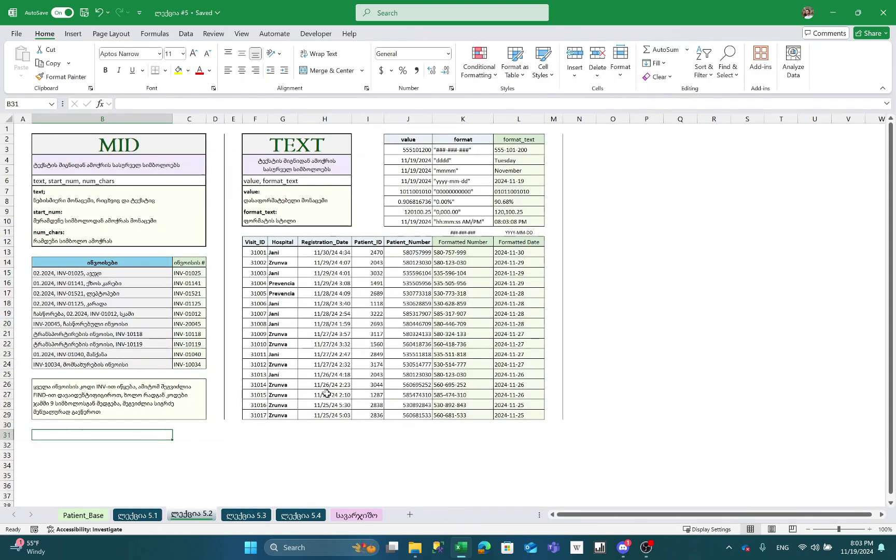
scroll(97, 194, "up", 1, "ctrl")
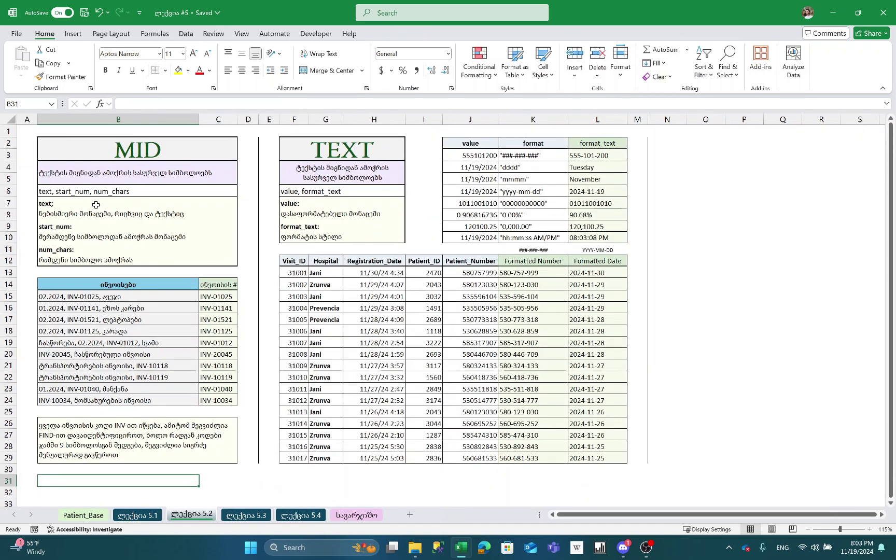
left_click(221, 296)
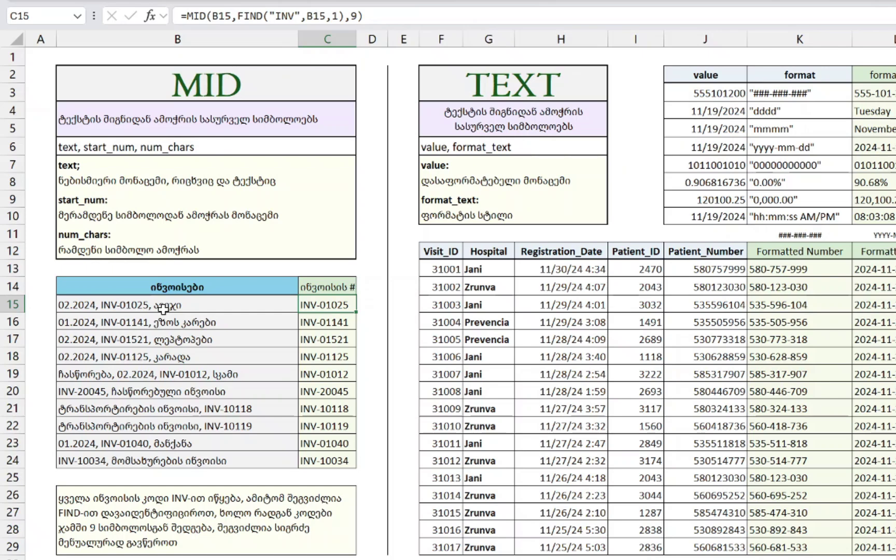
left_click(163, 309)
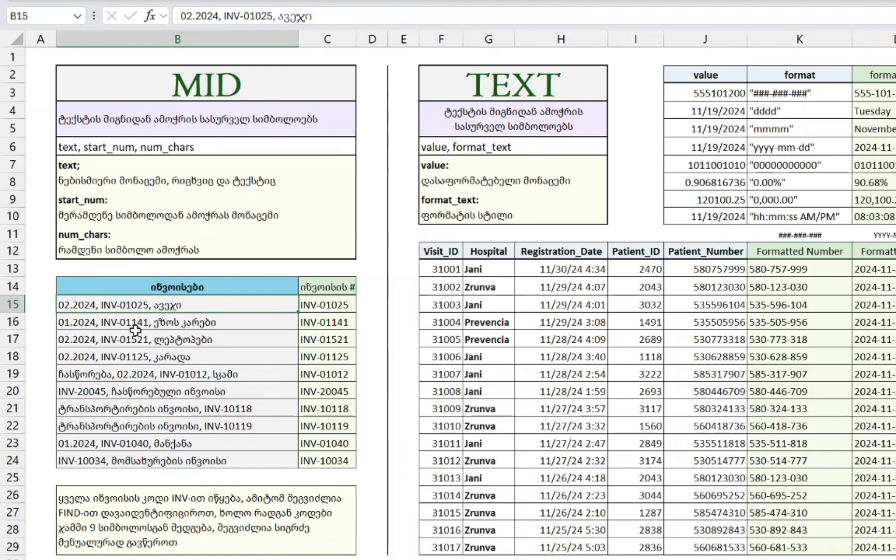
left_click(119, 331)
key("Down")
key("Down")
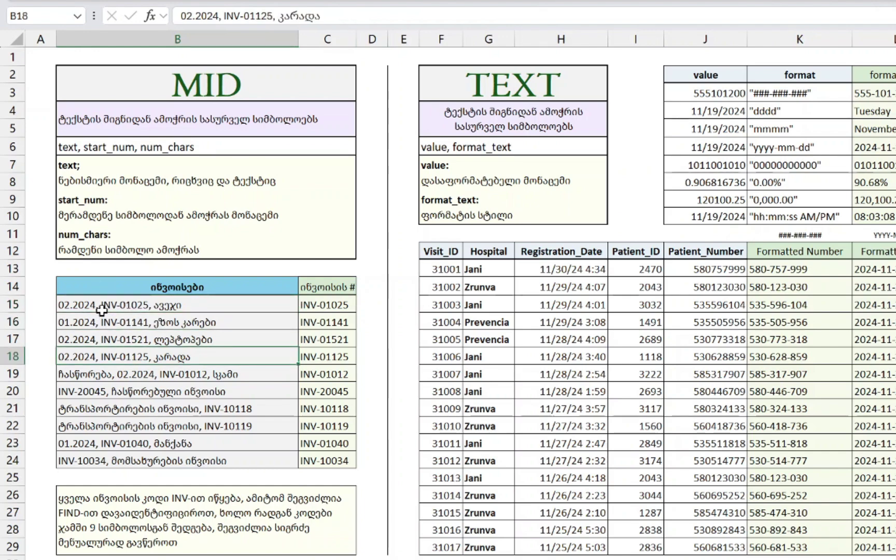
left_click(104, 307)
left_click(156, 378)
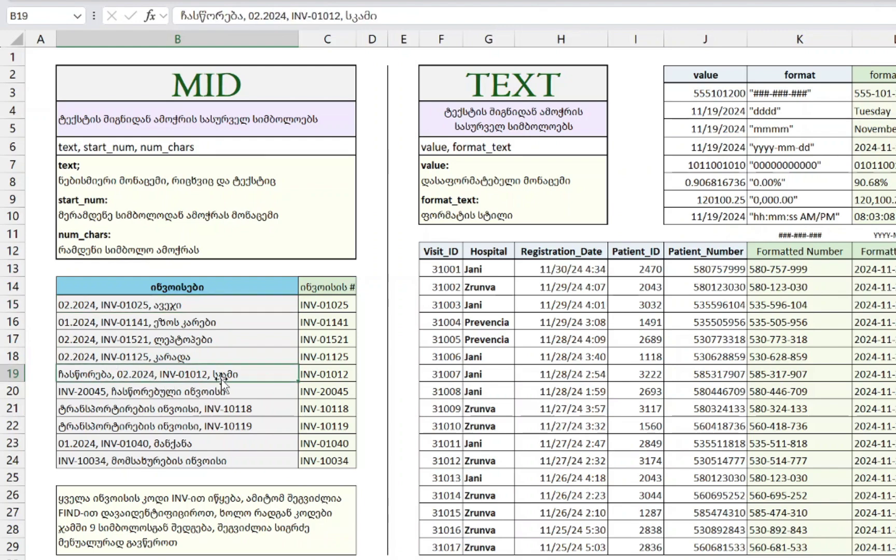
left_click(209, 410)
left_click(98, 446)
left_click(104, 462)
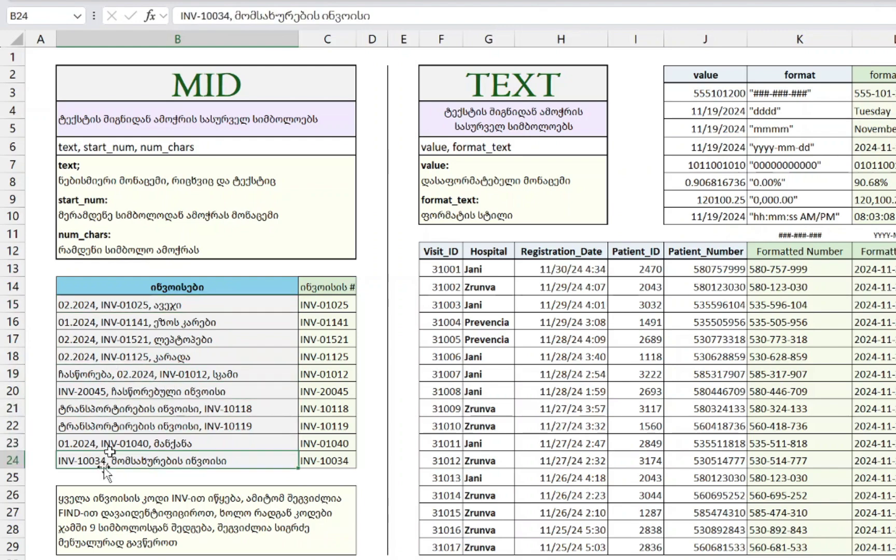
left_click(137, 310)
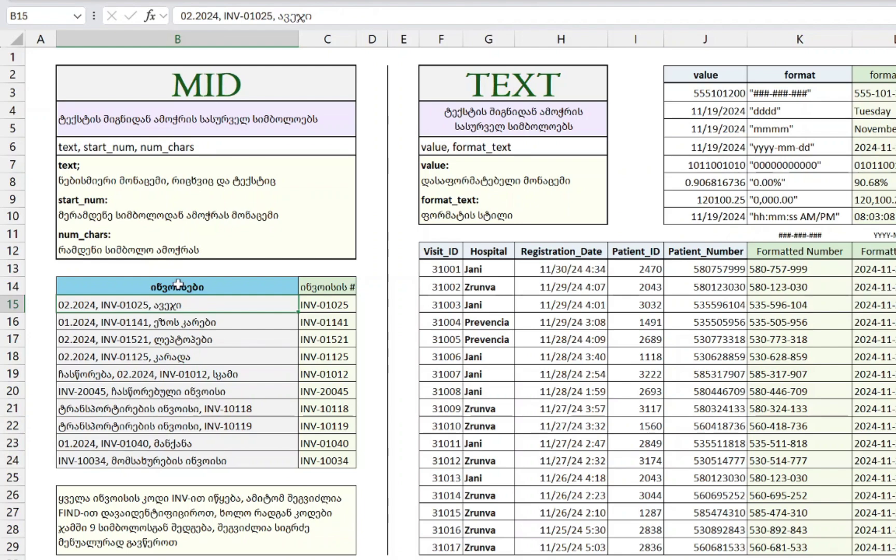
left_click(332, 305)
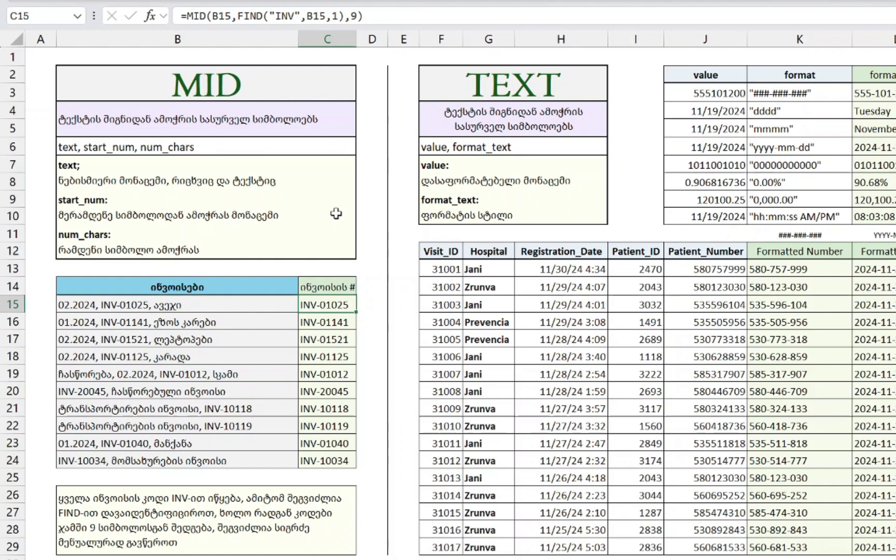
- Clear C15:C24 and start =MID(B15,FIND("INV-",B15) in C15
key("shift+Down")
key("shift+Down")
key("shift+Down")
key("shift+Down")
key("shift+Down")
key("shift+Down")
key("shift+Down")
key("shift+Down")
key("shift+Down")
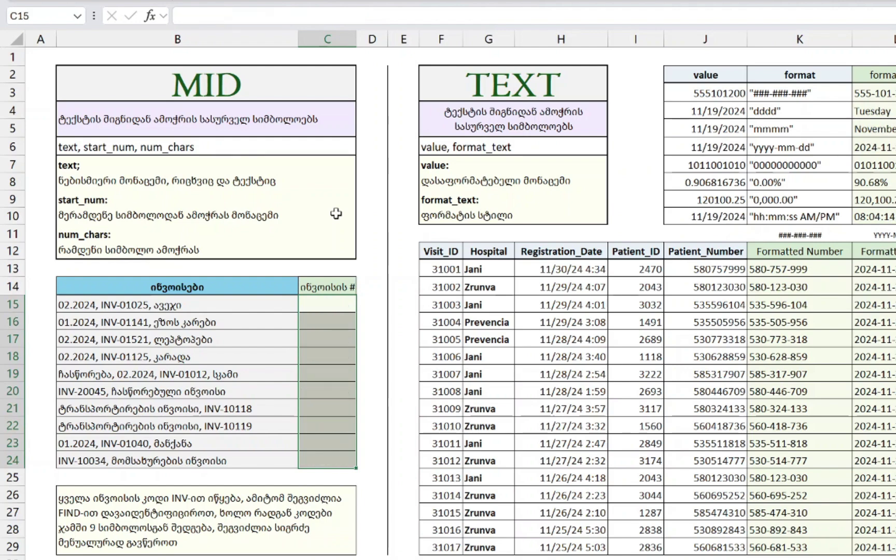
key("Delete")
type("=MID(")
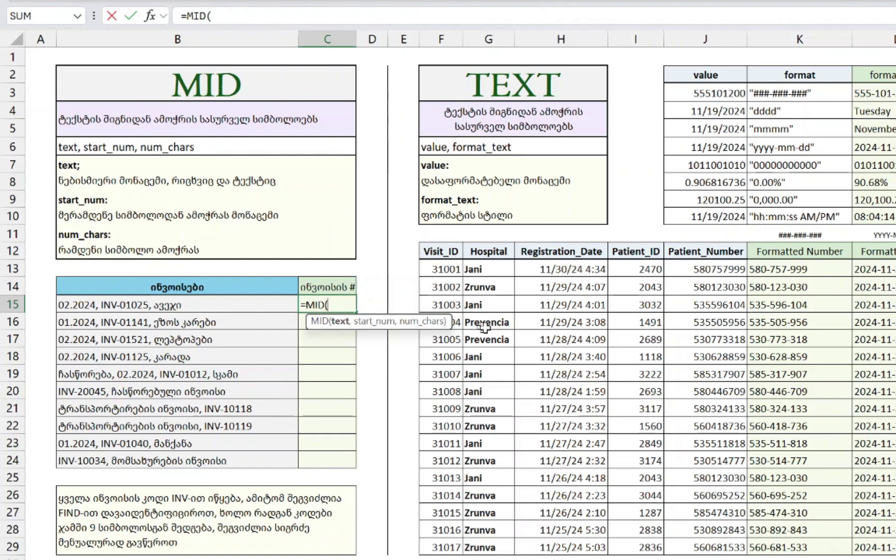
left_click(252, 303)
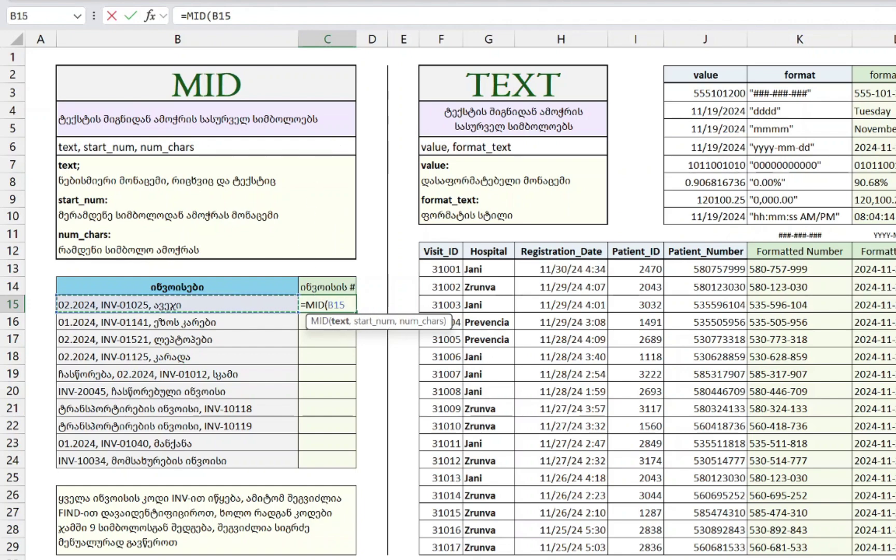
type(",")
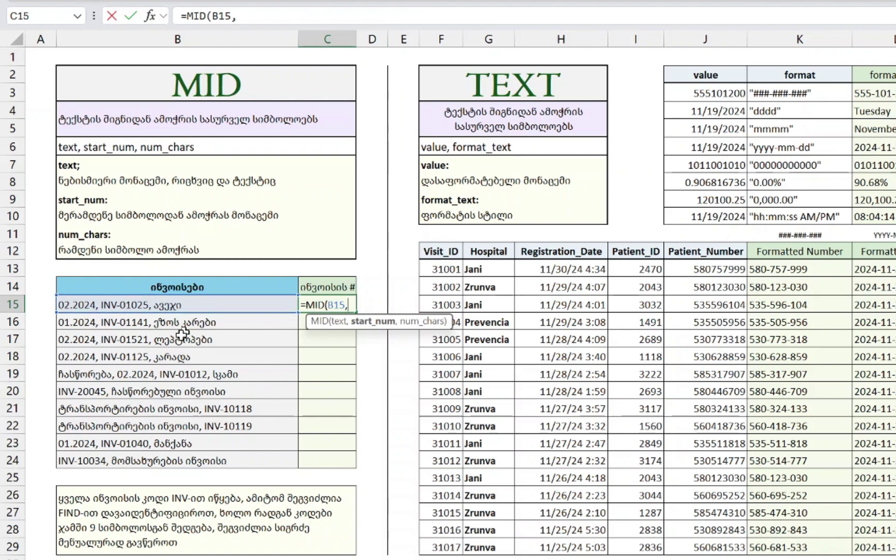
type("FIND(\"I")
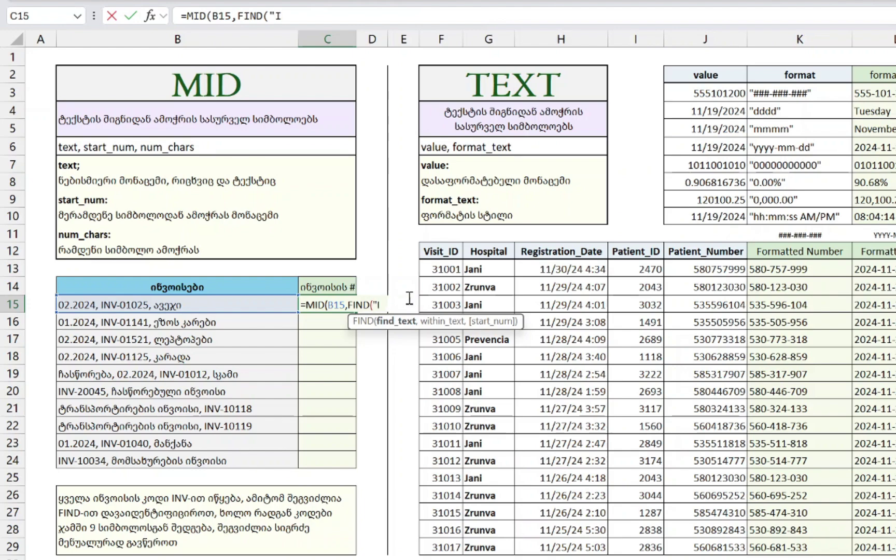
type("NV-\"")
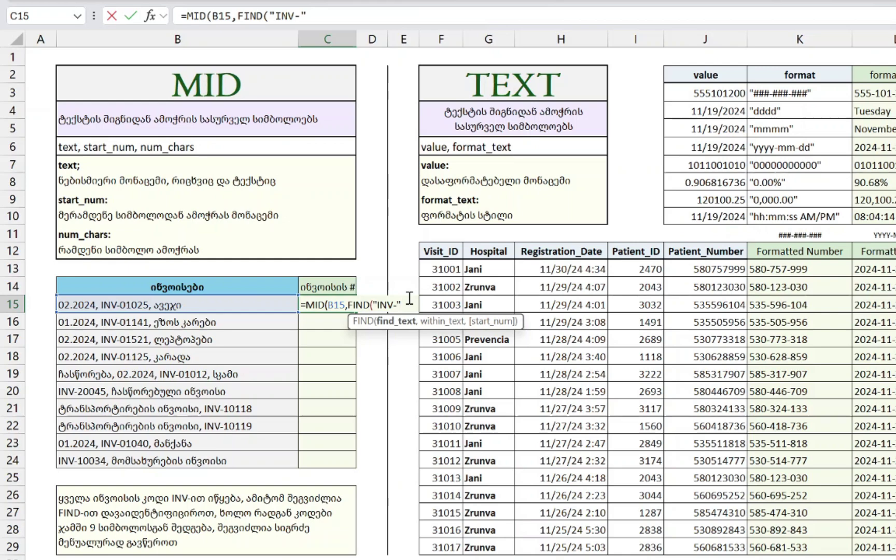
type(",")
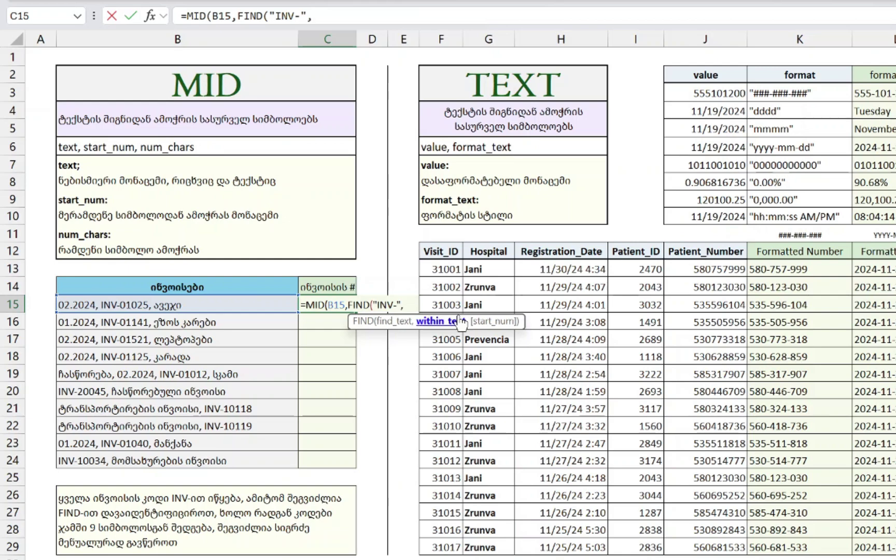
left_click(117, 307)
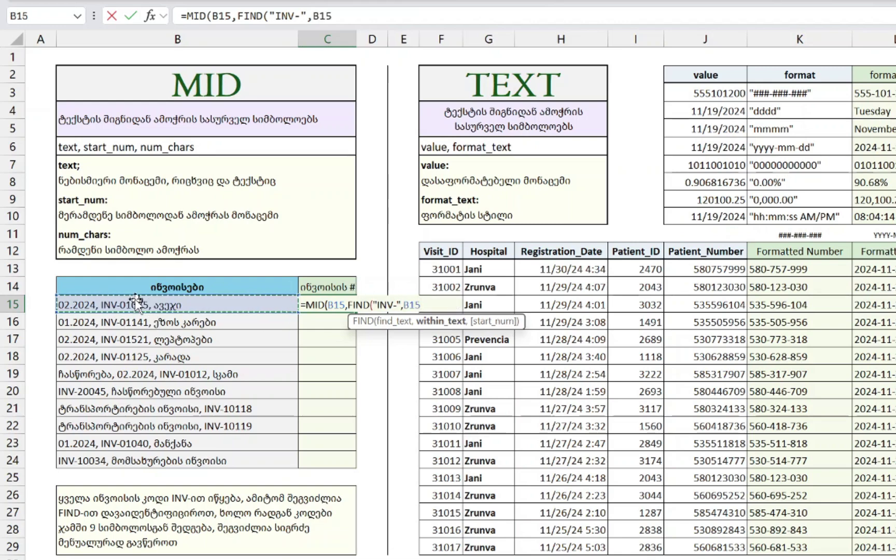
left_click(343, 305)
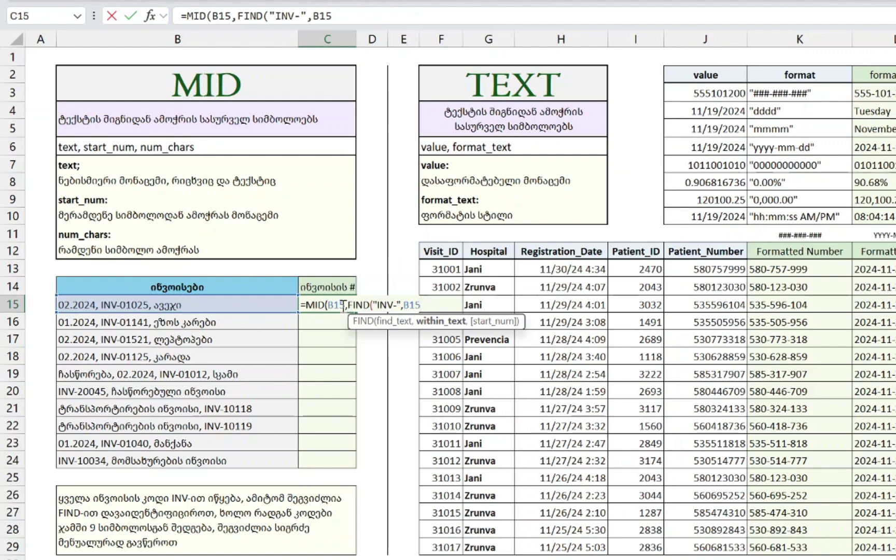
left_click(423, 306)
type(")")
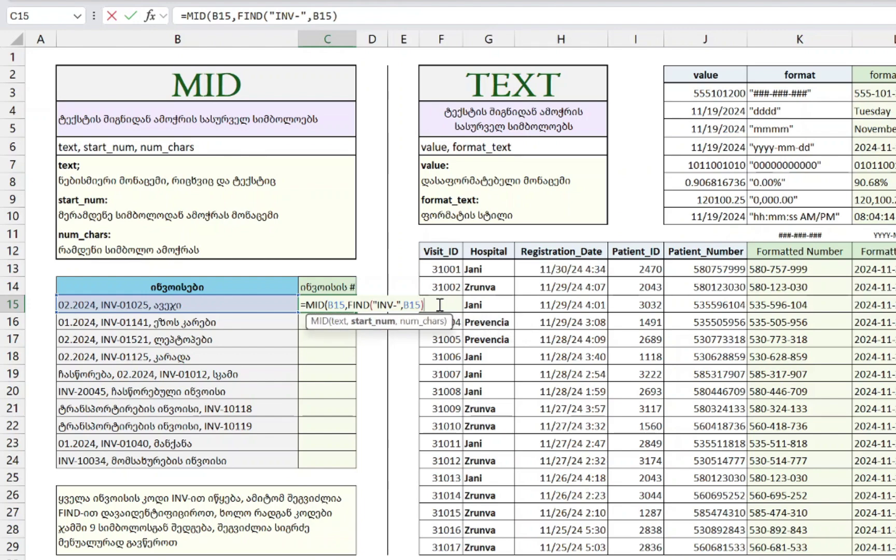
- Finish the formula with length 9 and commit it in C15
left_click_drag(440, 306, 344, 302)
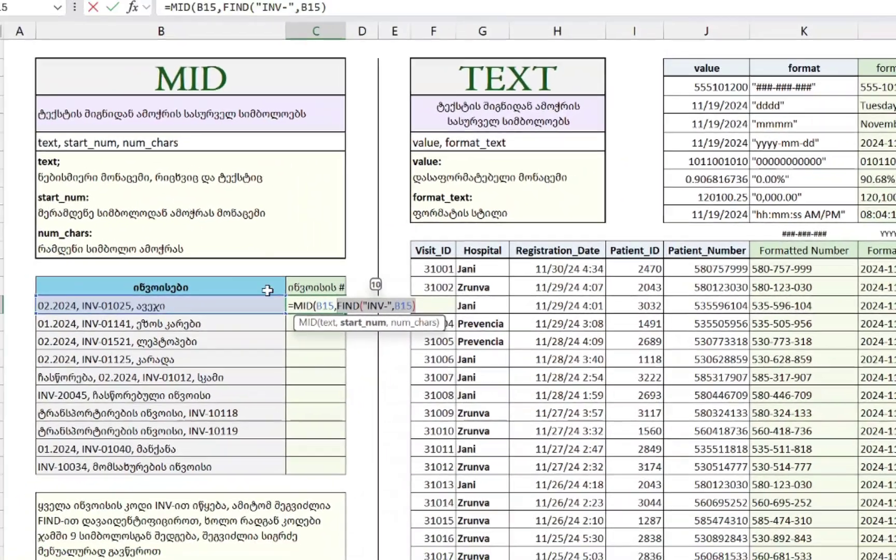
type(",")
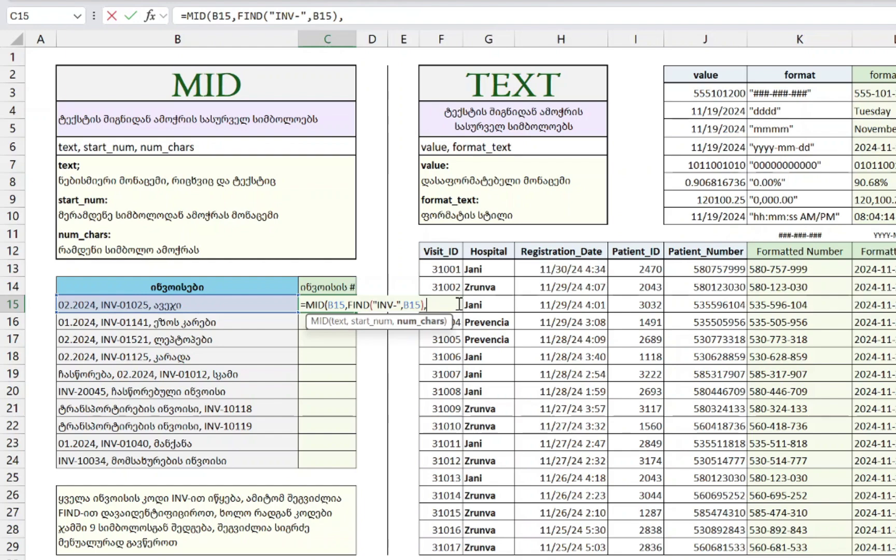
type("9")
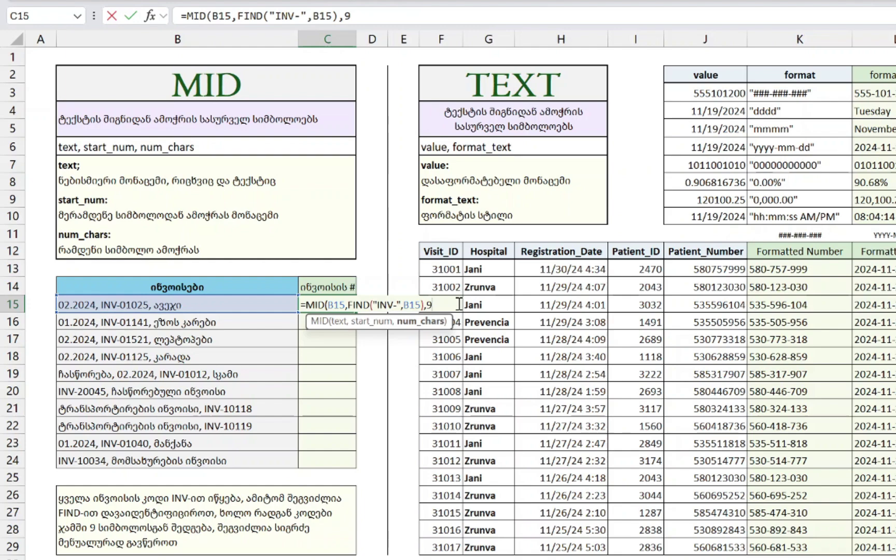
type(")")
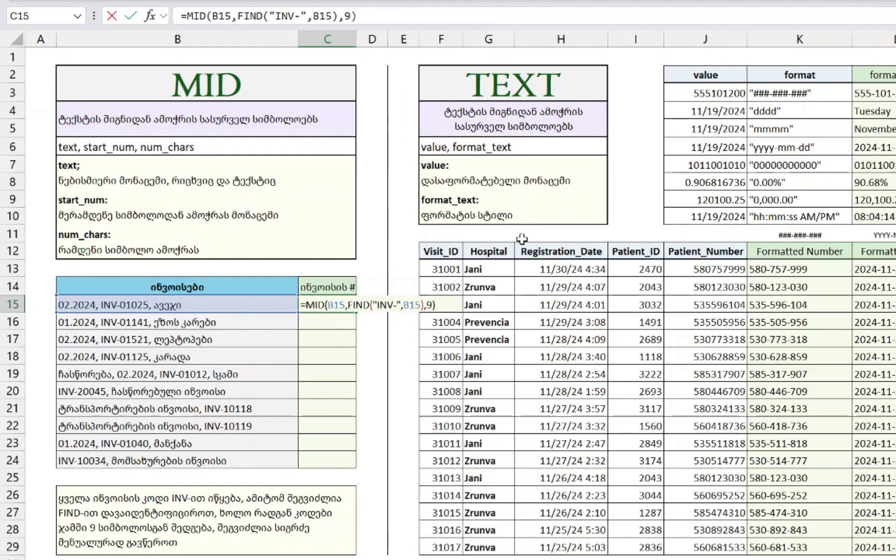
key("BackSpace")
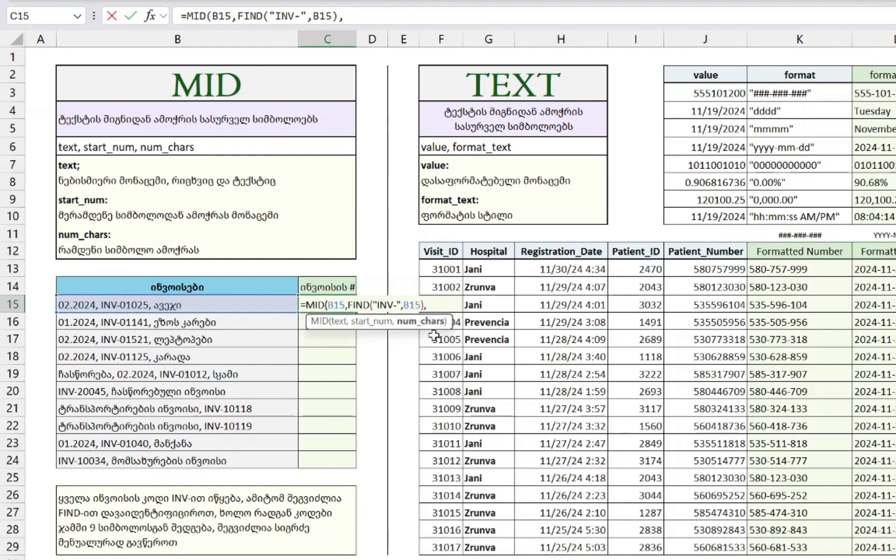
type("9(")
key("BackSpace")
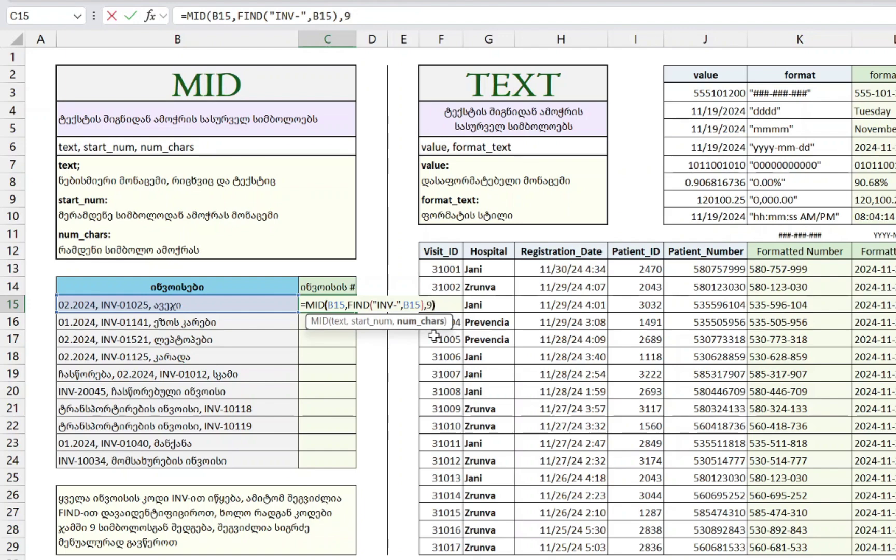
type(")")
key("Return")
key("Left")
key("ctrl+Down")
- Fill the MID/FIND formula from C15 down through C24 and review it
key("Right")
key("ctrl+shift+Up")
key("ctrl+d")
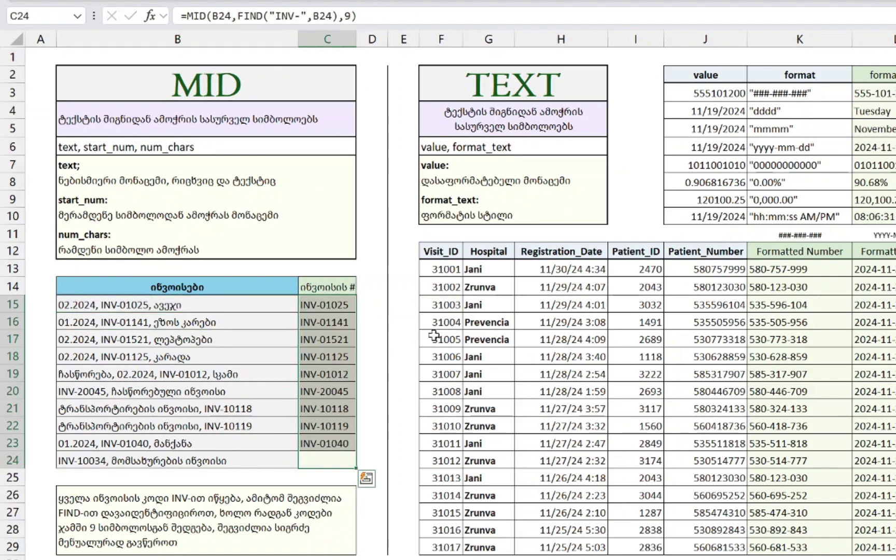
key("ctrl+Up")
key("Down")
key("F2")
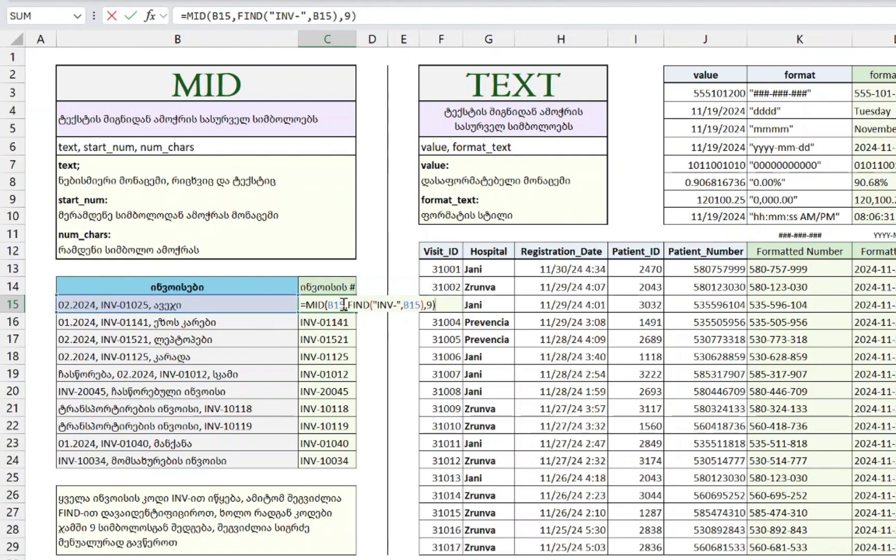
key("Escape")
- Inspect the invoice descriptions and C19's formula returning INV-01012
key("Left")
key("Down")
key("Down")
key("F2")
key("Return")
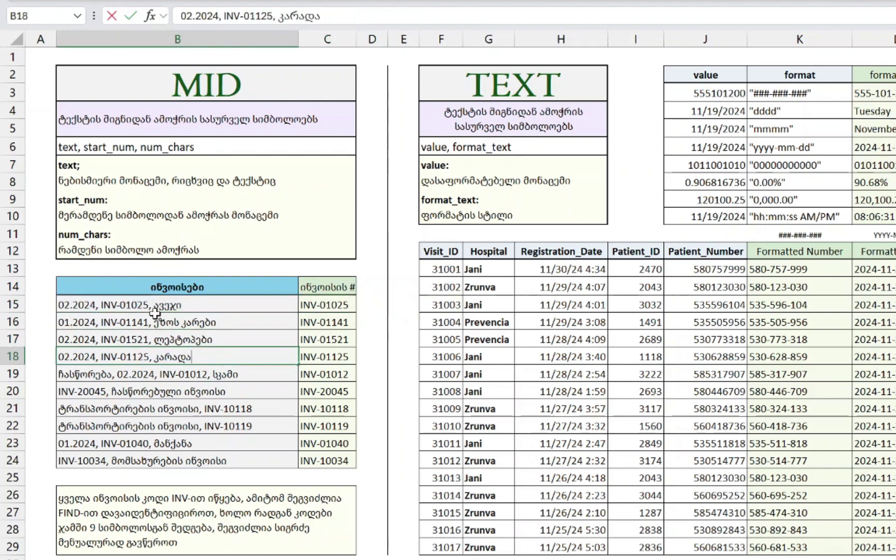
key("Down")
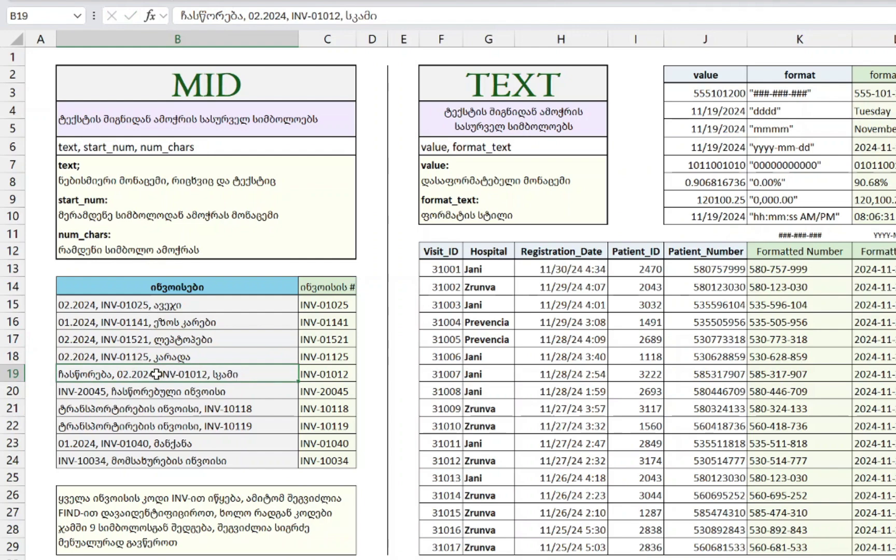
left_click(326, 374)
double_click(346, 374)
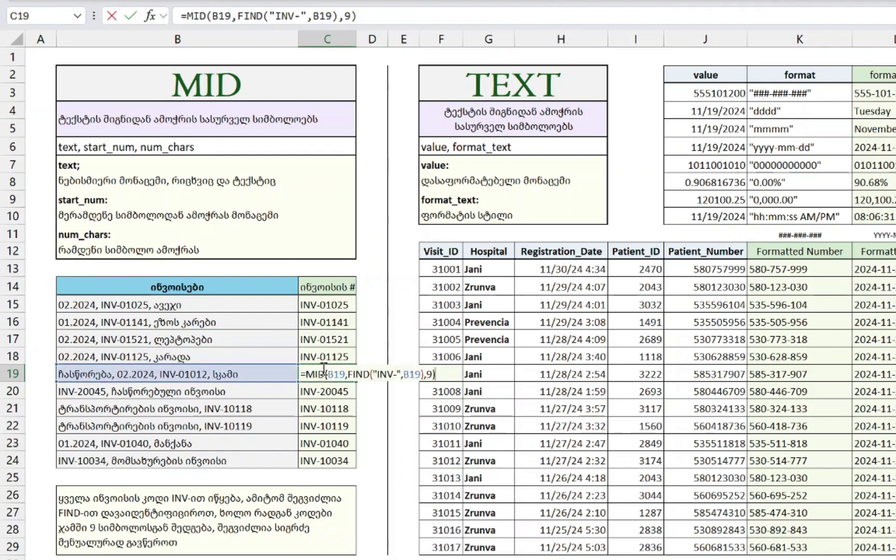
left_click_drag(349, 374, 424, 377)
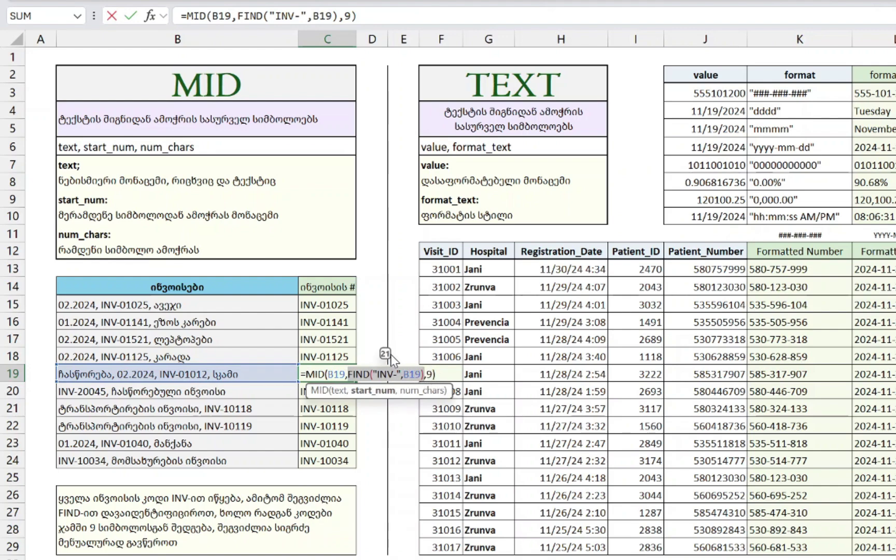
key("Escape")
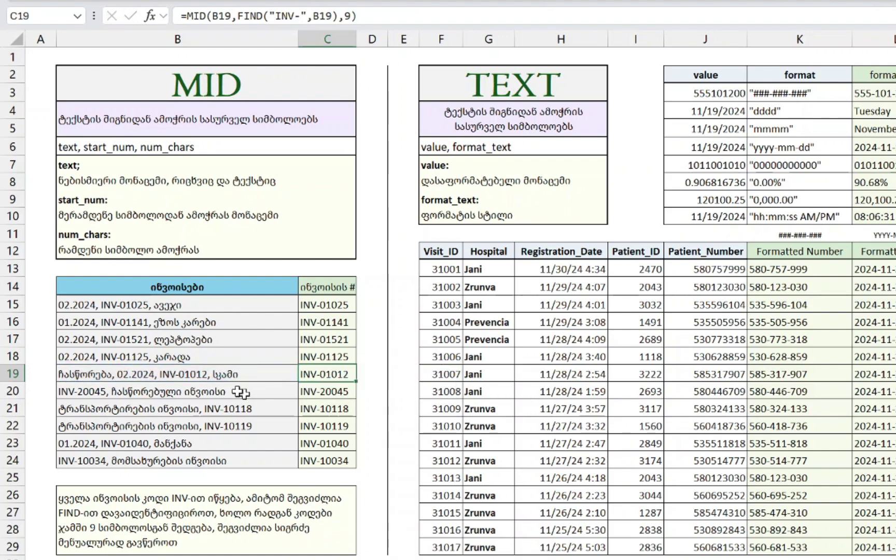
- Inspect the TEXT example =TEXT(J3,"###-###-###") formatting 555101200 as 555-101-200
key("ctrl+Up")
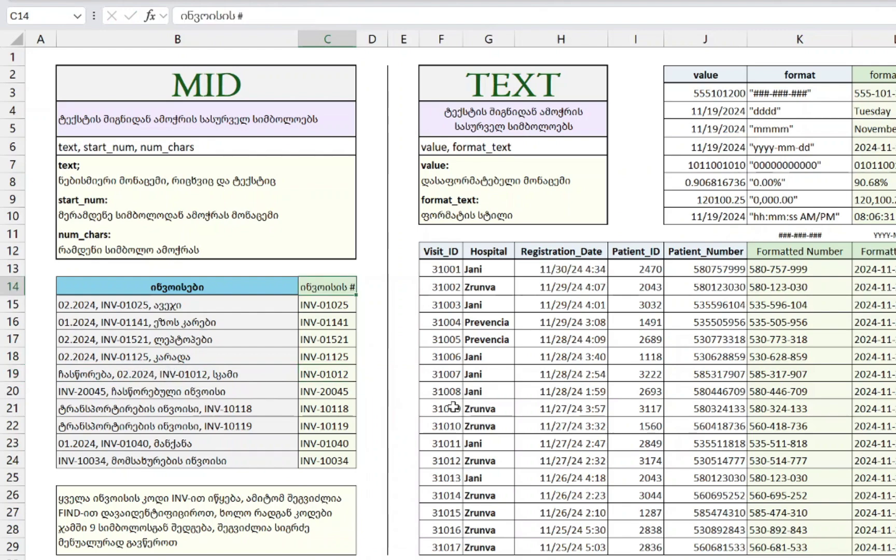
key("Right")
key("Right")
key("Right")
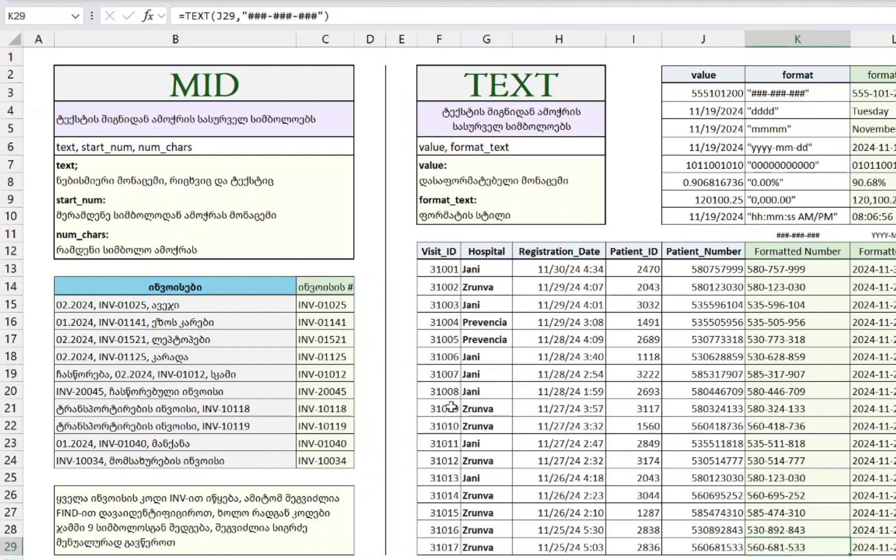
key("ctrl+Up")
key("ctrl+Up")
key("Left")
key("Down")
key("Left")
key("Left")
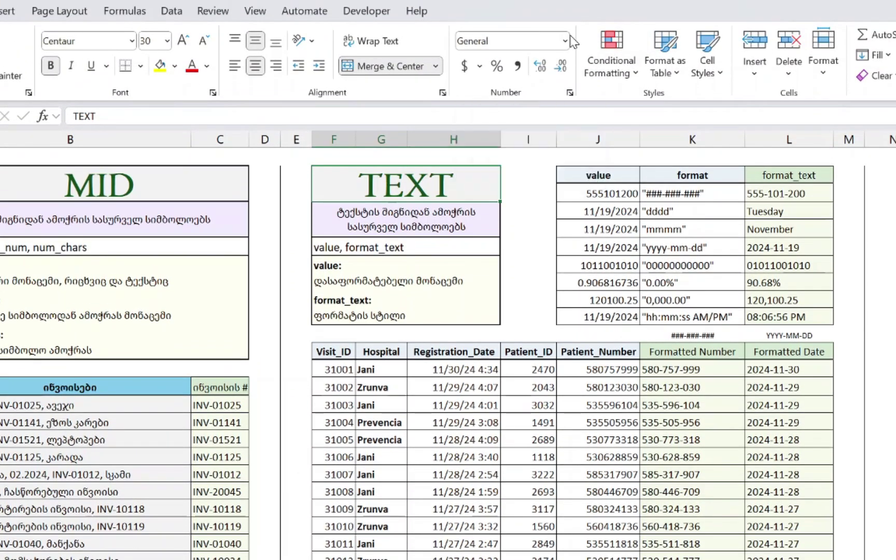
left_click(569, 42)
left_click(288, 172)
left_click(776, 194)
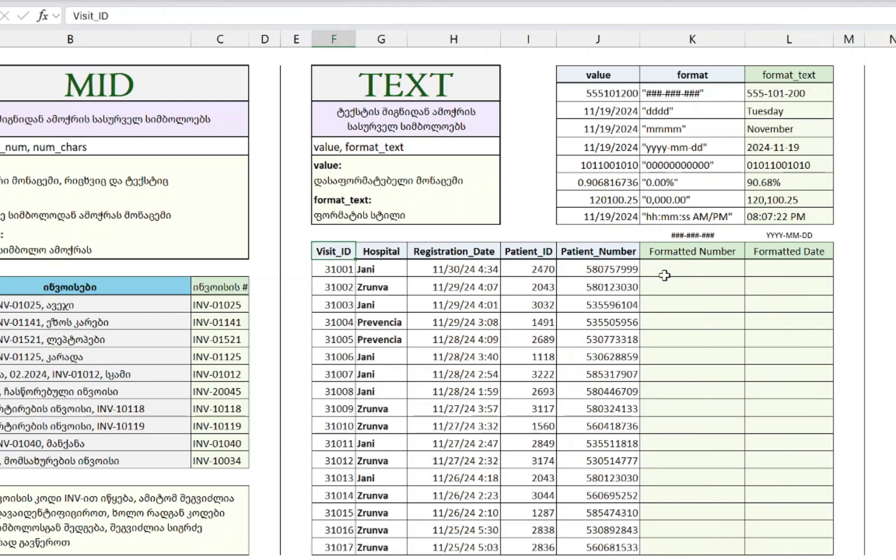
- Review the patient table headers and the ###-###-### format note for the Formatted Number column
key("ctrl+shift+Down")
key("shift+Right")
key("shift+Right")
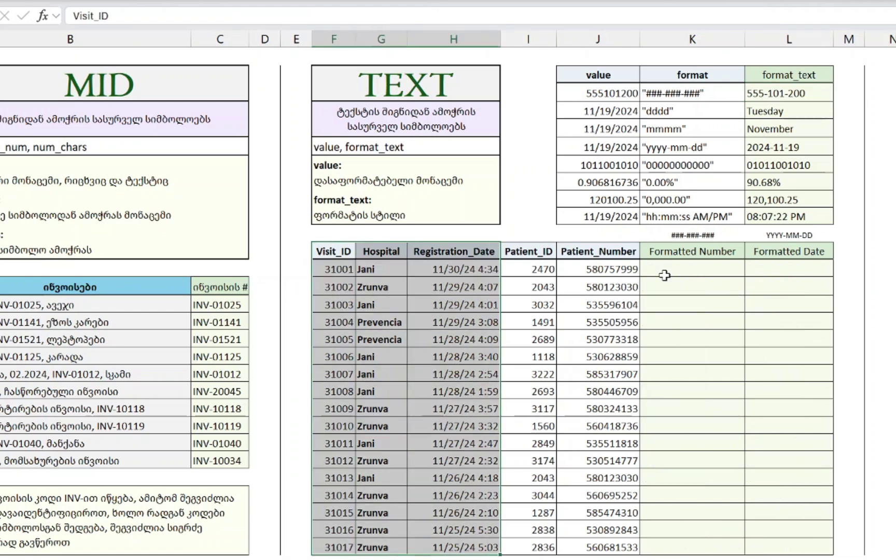
key("Up")
key("Down")
key("ctrl+shift+Down")
key("Right")
key("Right")
key("Right")
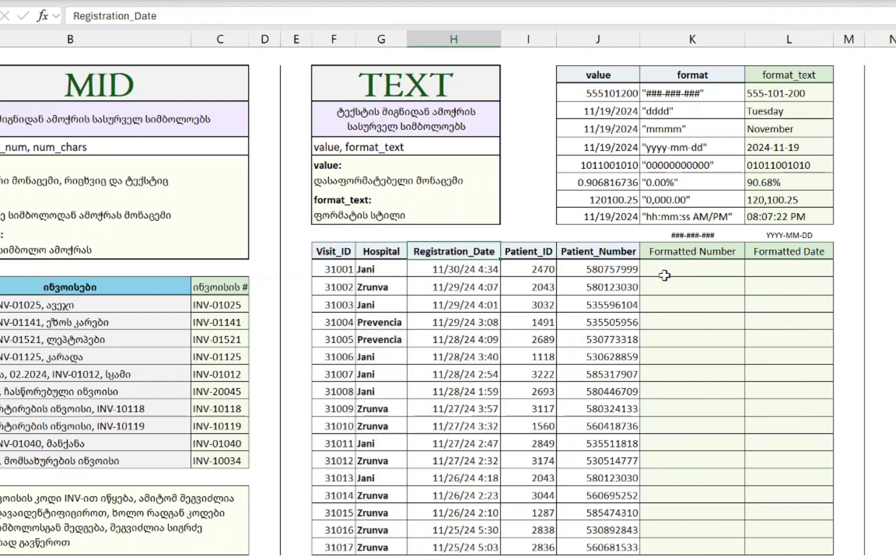
key("Right")
key("Right")
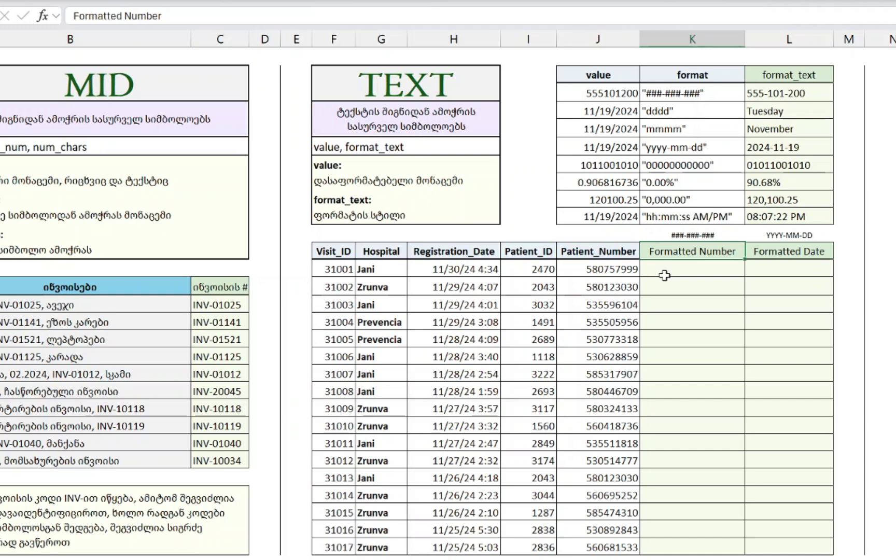
key("Down")
key("Up")
key("Up")
key("Down")
key("Left")
key("Down")
key("Up")
key("Right")
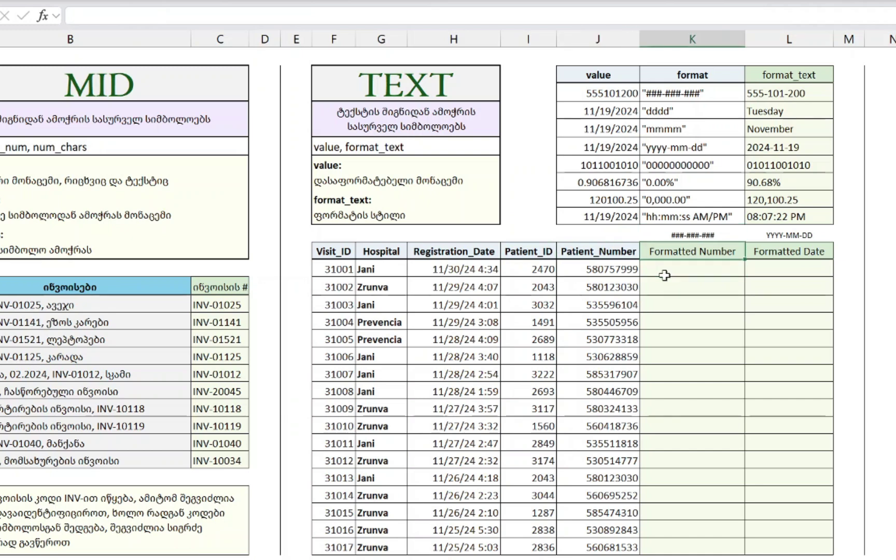
key("Down")
key("Left")
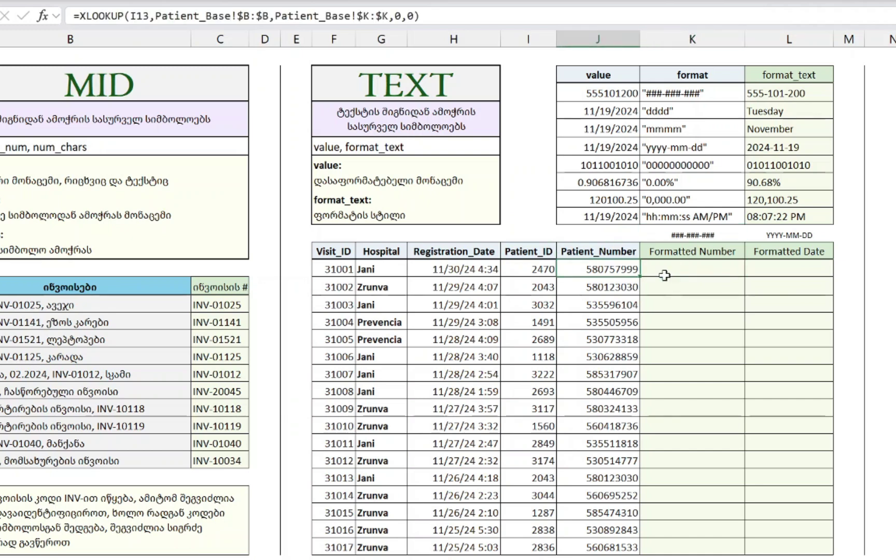
- Enter =TEXT(J13,"###-###-###") in K13 to hyphenate the first patient number
left_click(665, 275)
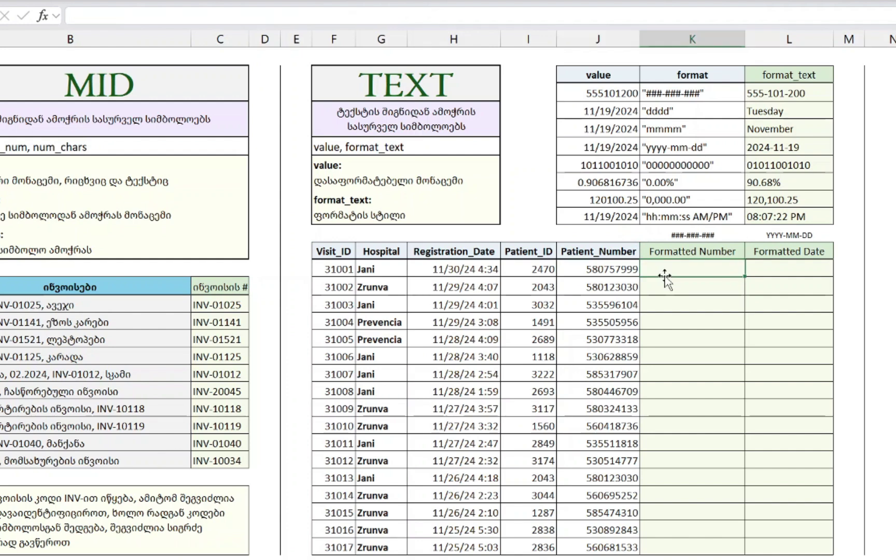
type("=TEXT")
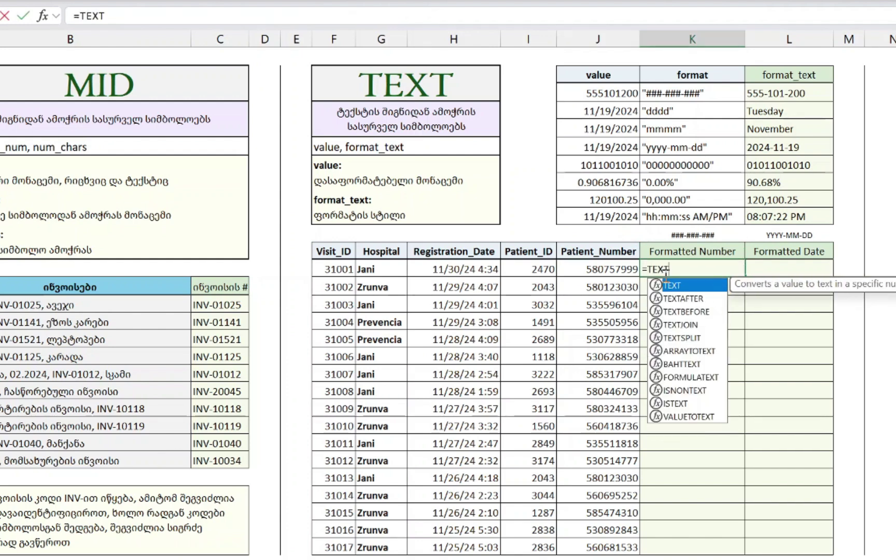
type("(")
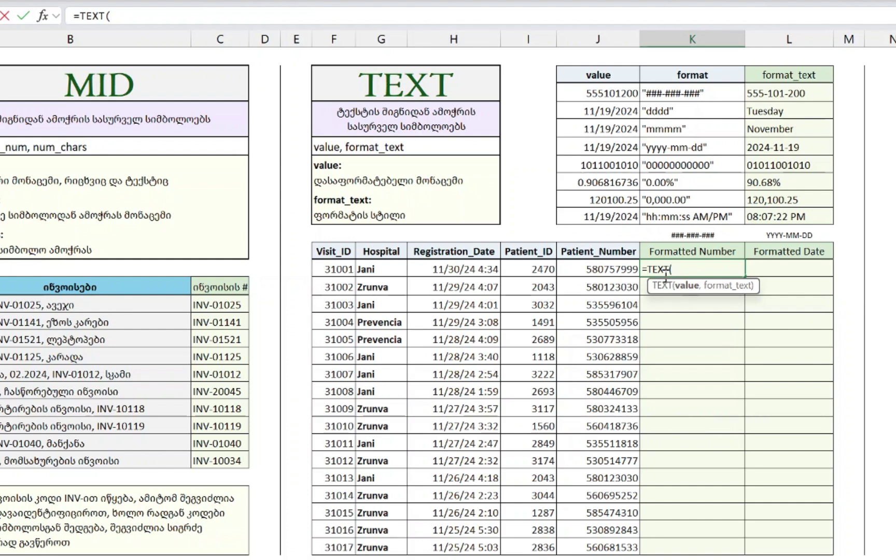
left_click(590, 268)
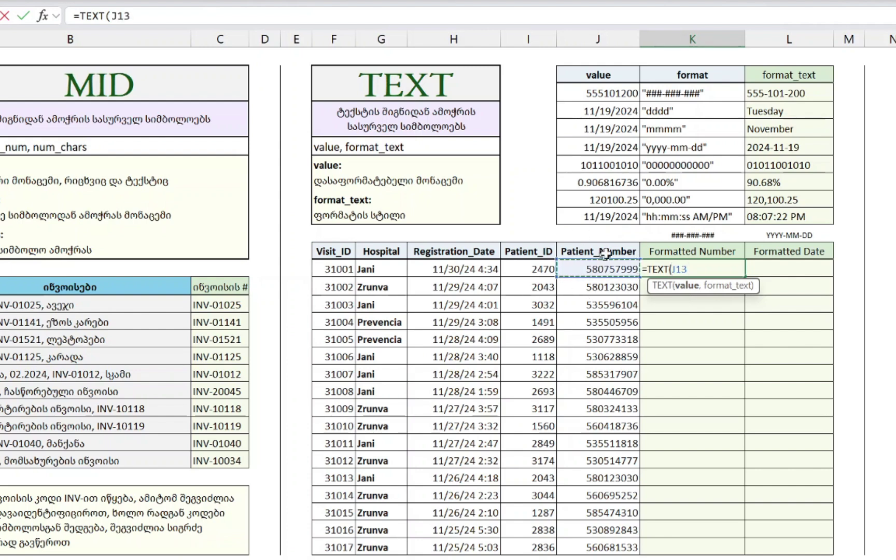
type(",")
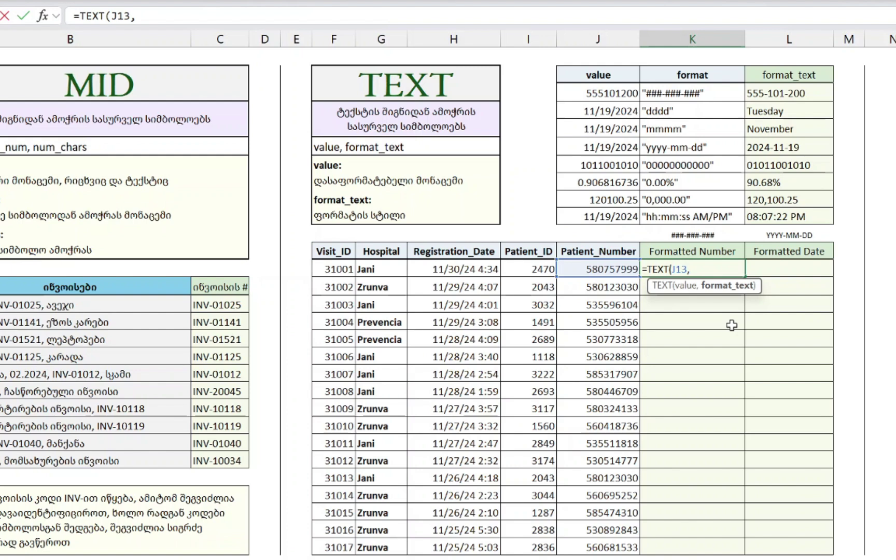
type("\"")
type("###-###-")
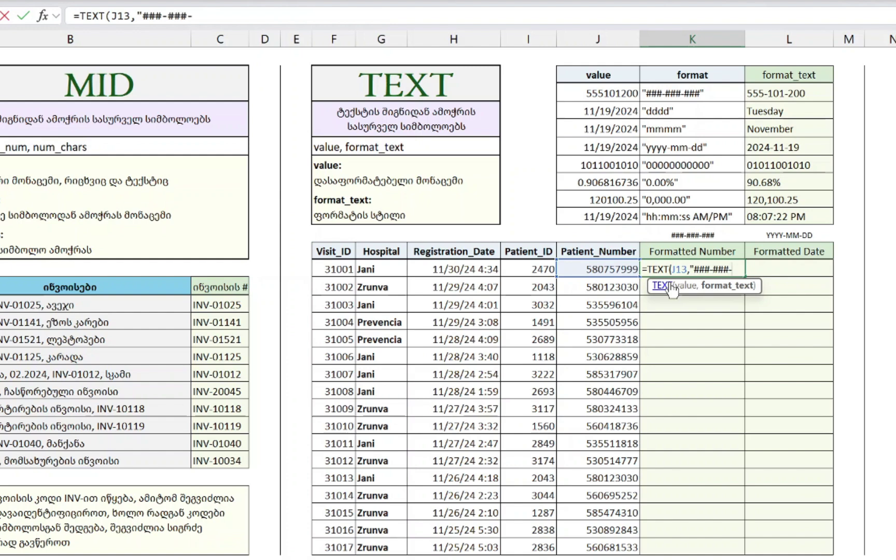
type("###\")")
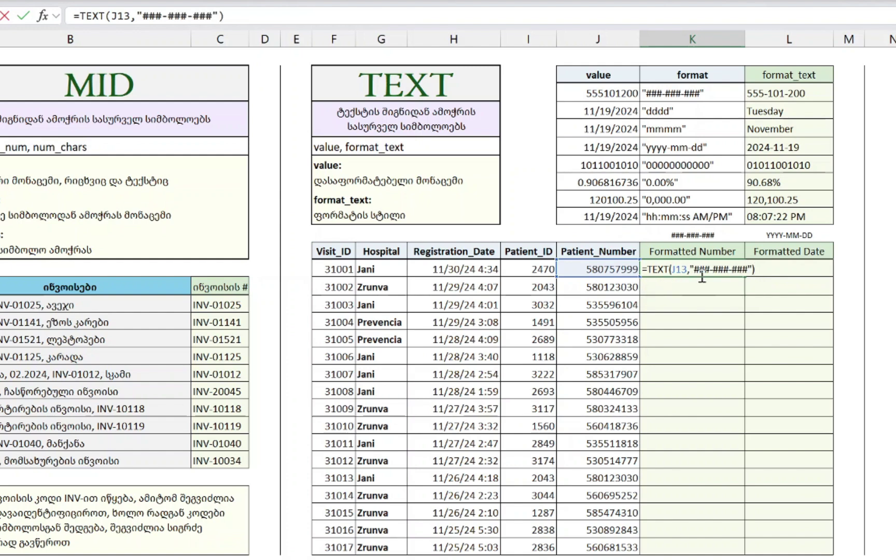
key("Return")
- Fill the hyphenating formula down K13:K29 so every patient number reads like 580-757-999
key("Left")
key("ctrl+Down")
key("Right")
key("ctrl+shift+Up")
key("ctrl+d")
key("ctrl+Up")
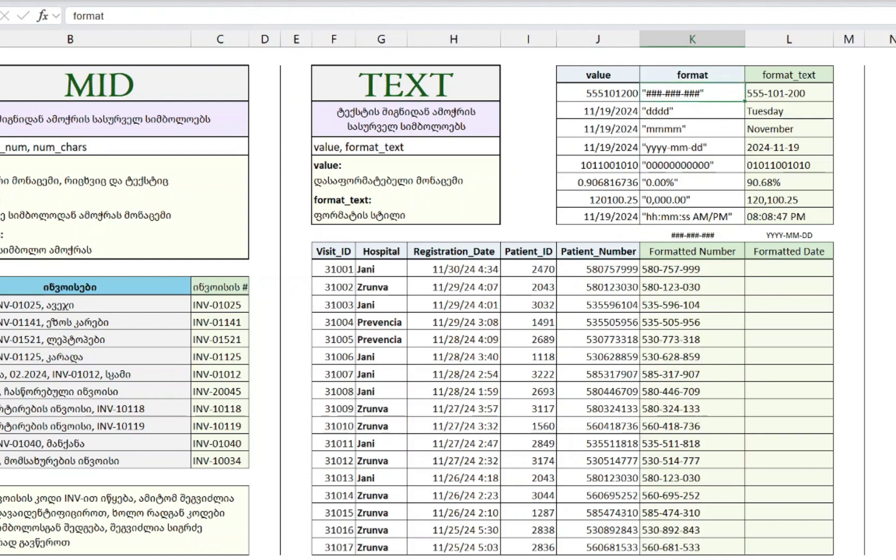
key("ctrl+Down")
left_click(724, 265)
key("Right")
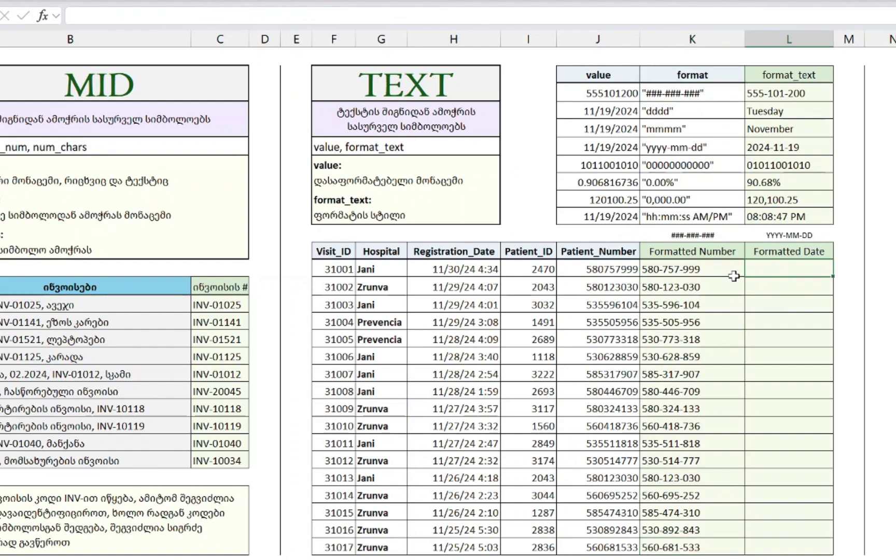
- Enter =TEXT(H13,"YYYY-MM-DD") in L13 and fill it down the Formatted Date column
type("=TEXT(")
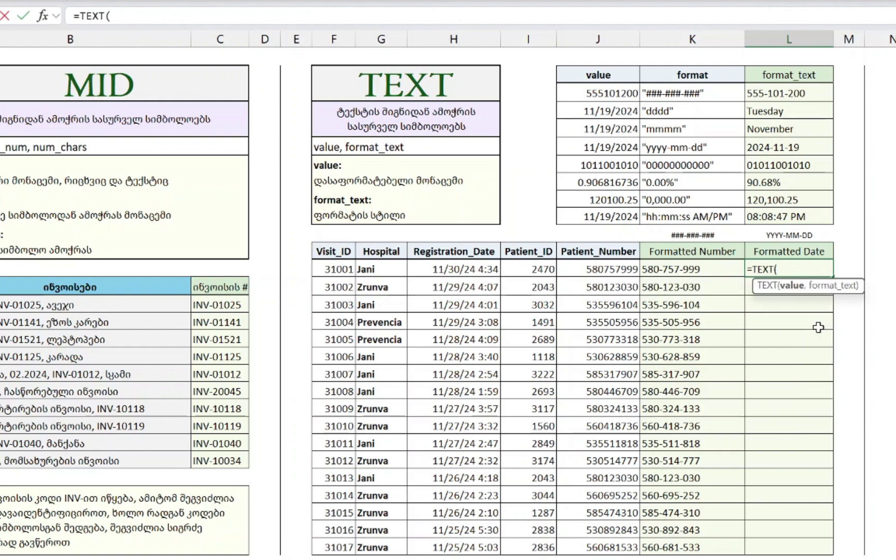
left_click(429, 268)
type(",")
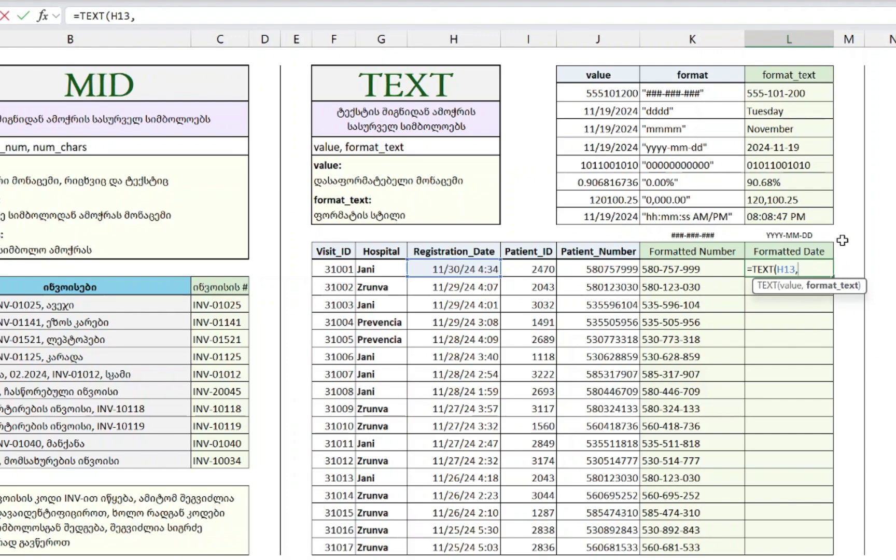
type("\"YYYY")
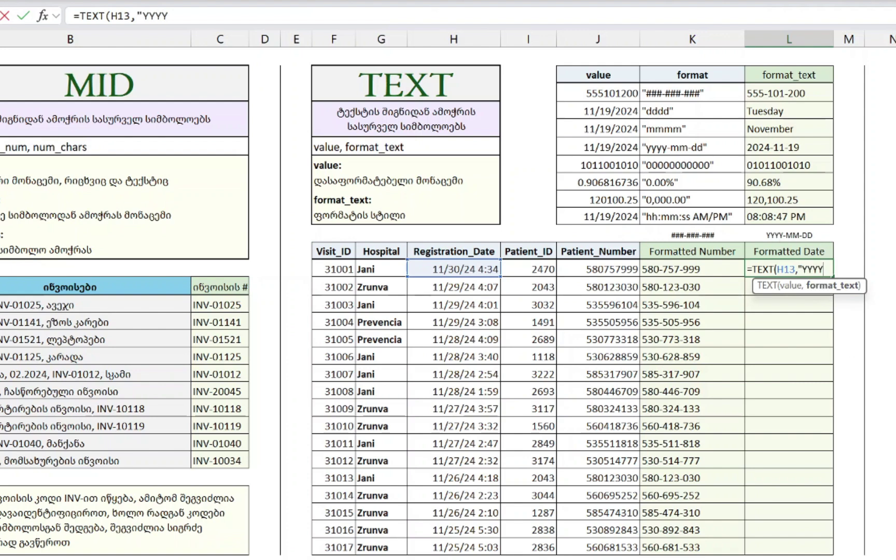
type("-MM")
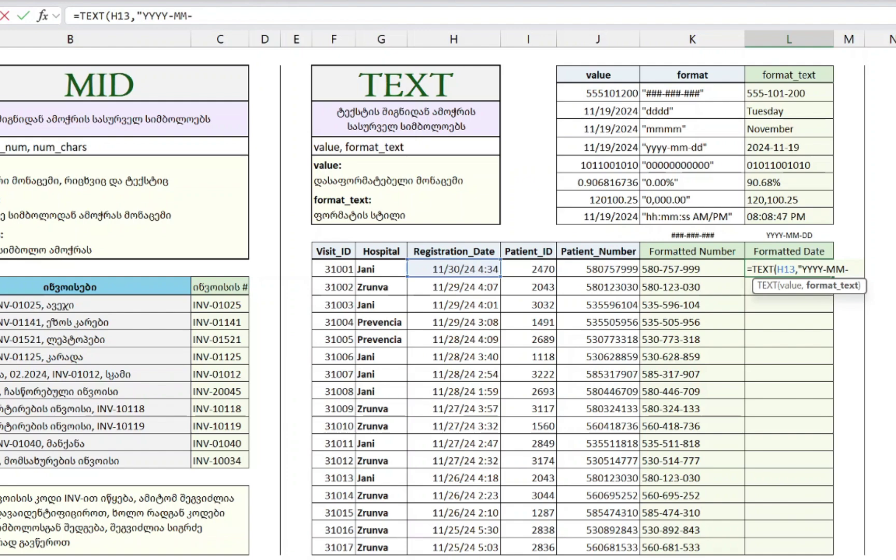
type("-DD\")")
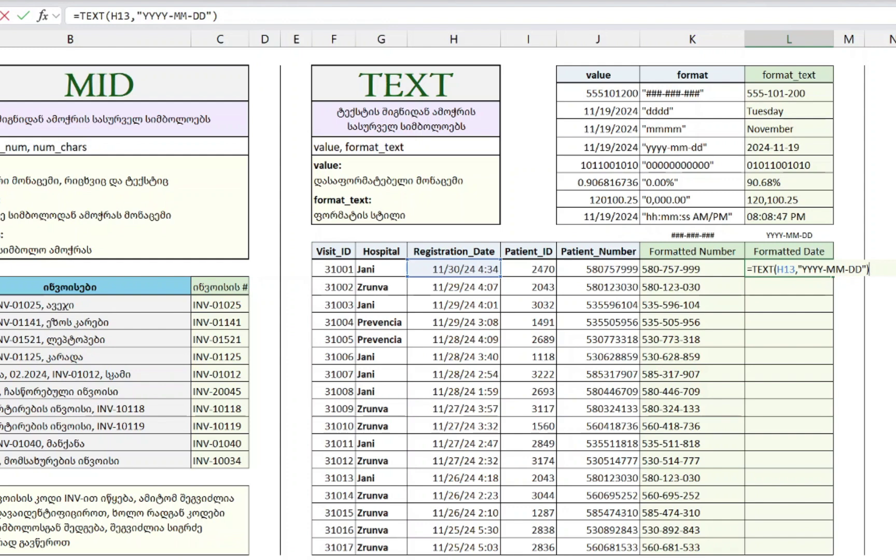
key("ctrl+Return")
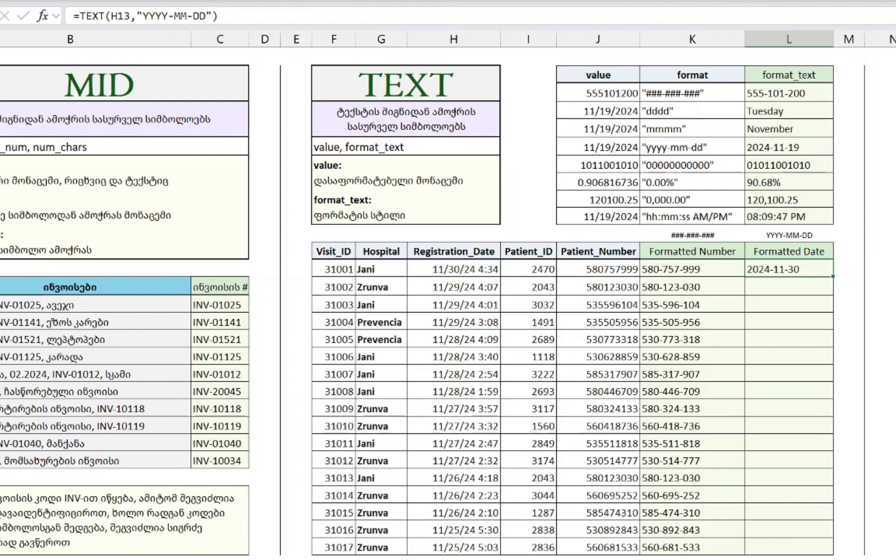
left_click(438, 270)
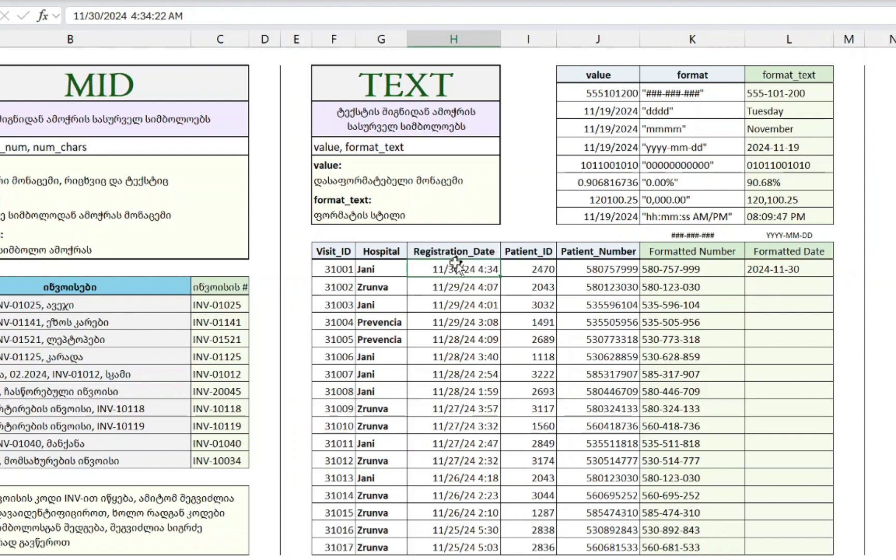
left_click(770, 274)
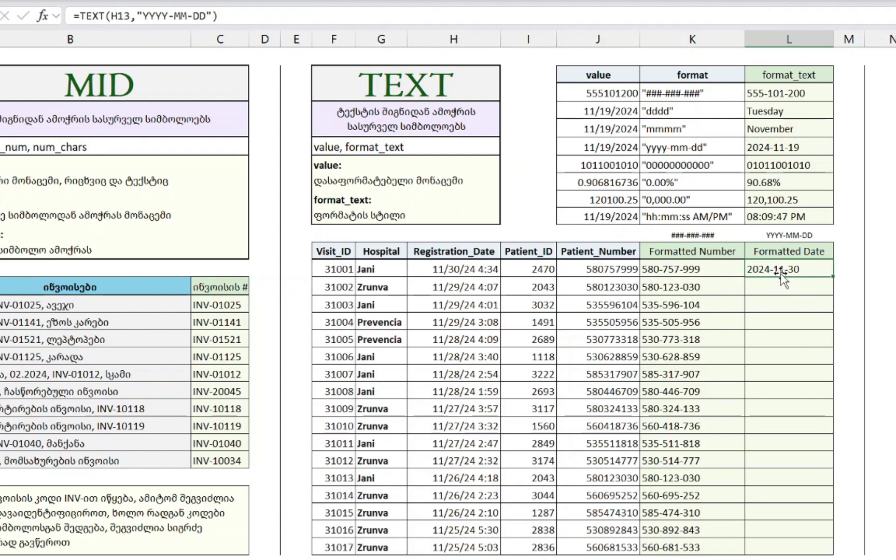
double_click(832, 269)
- Change L13's format code to "YYYY-MMM-DD" for abbreviated month names like 2024-Nov-30
key("ctrl+Up")
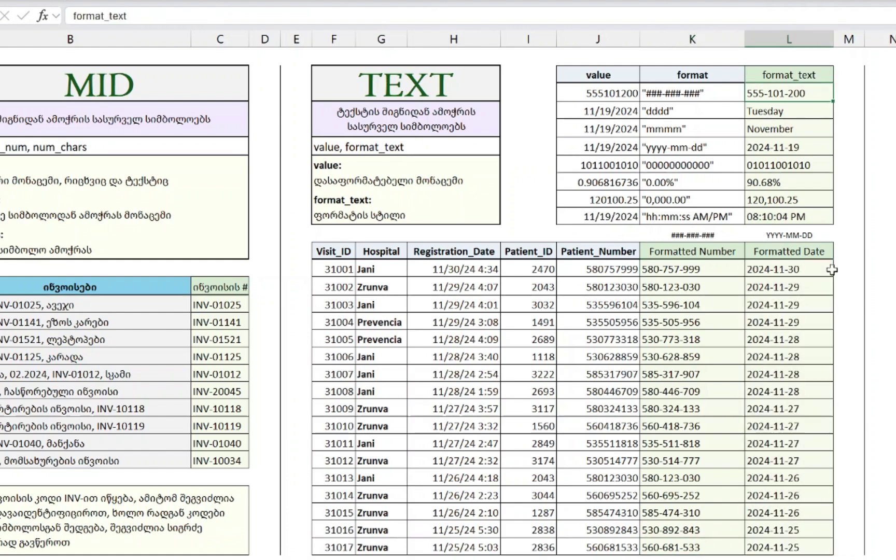
key("Down")
key("Down")
key("Down")
key("Down")
key("Down")
key("Down")
key("Down")
key("Down")
key("Down")
key("Down")
key("Down")
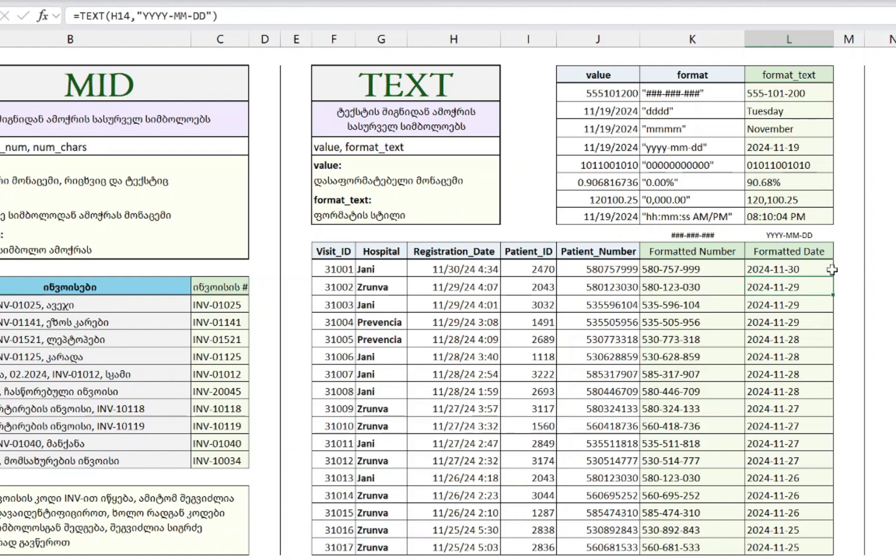
key("Up")
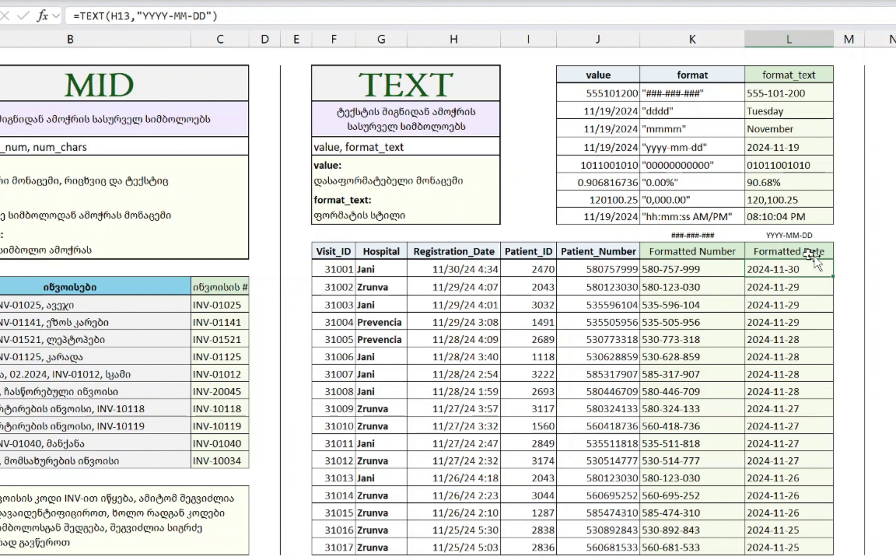
double_click(812, 269)
type("M")
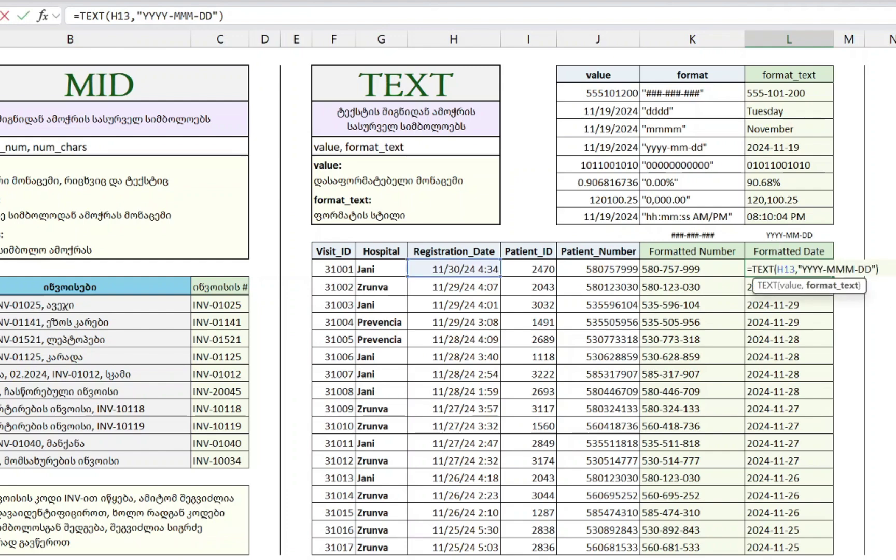
key("ctrl+Return")
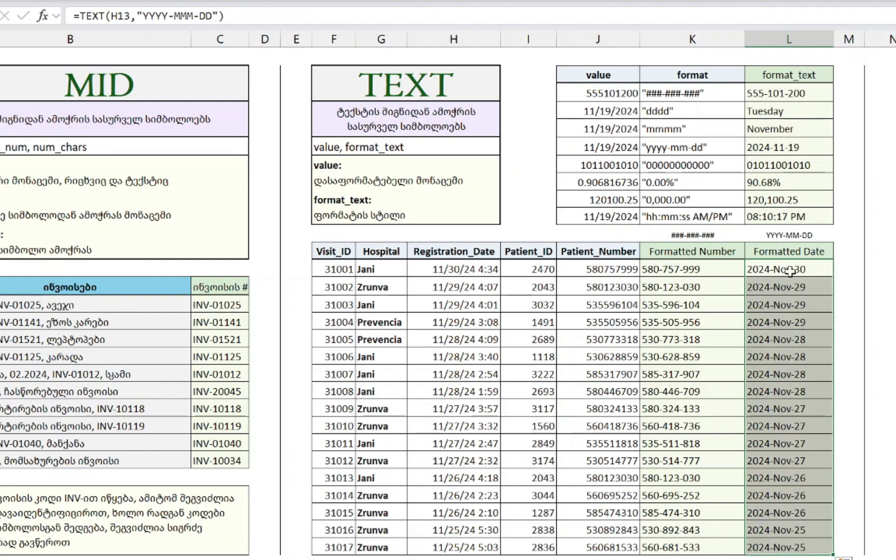
- Try the full-month "MMMM" format filled down the column, then undo back to abbreviated months
left_click(791, 272)
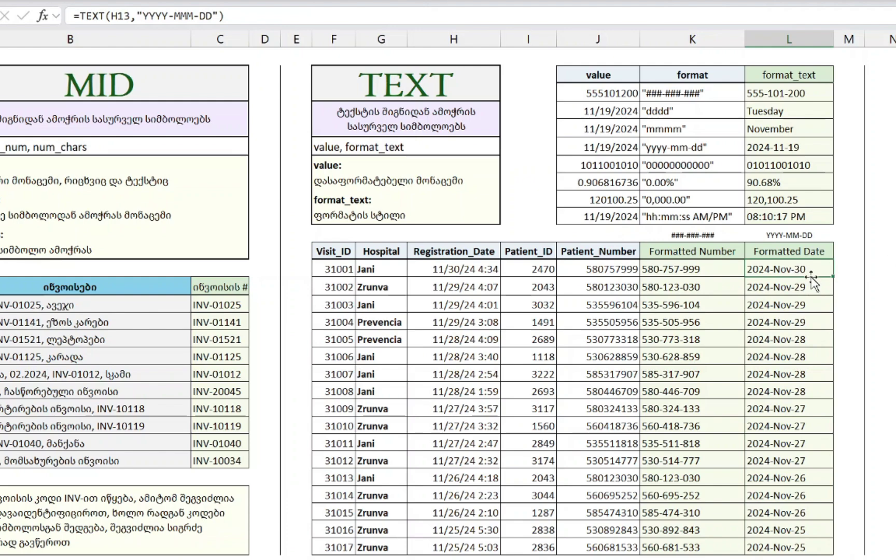
key("F2")
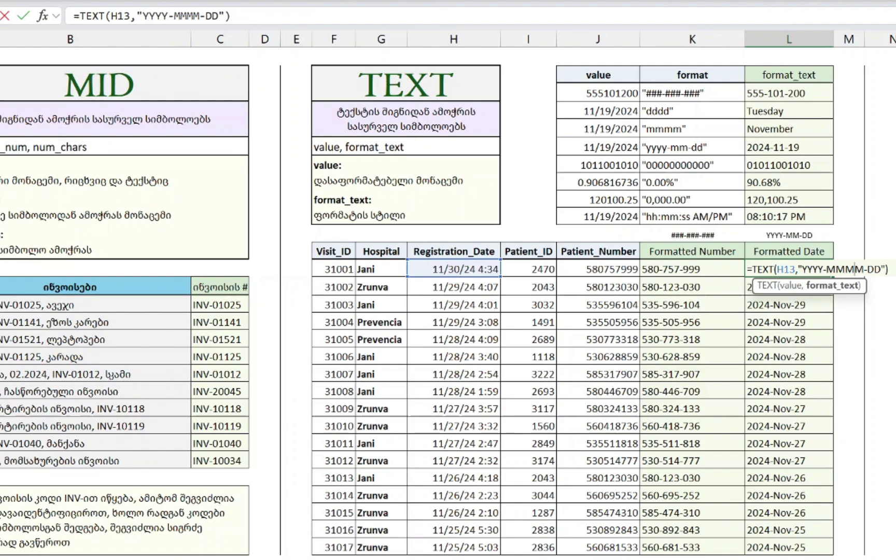
key("ctrl+Return")
key("ctrl+shift+Down")
key("ctrl+d")
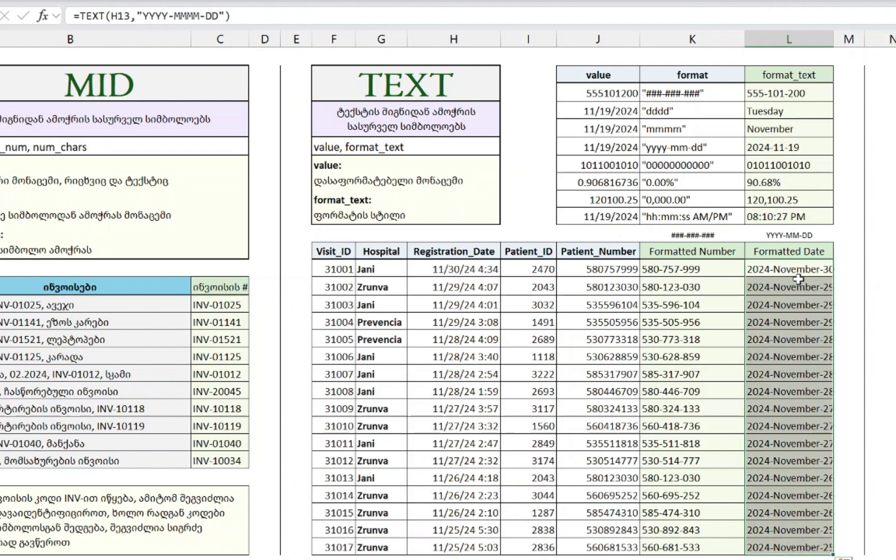
key("ctrl+z")
key("ctrl+z")
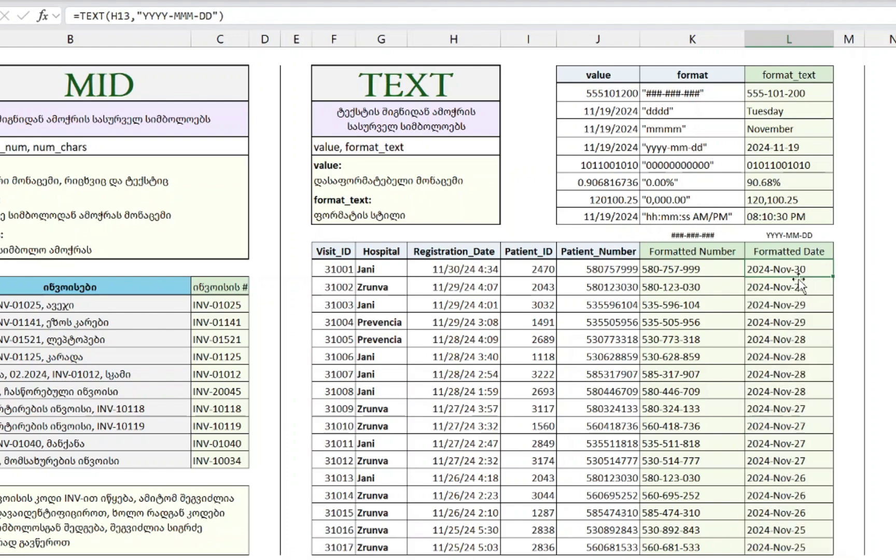
- Build a test formula =TEXT(H13,"M") in O13 showing the registration month number
key("Right")
key("Right")
key("Right")
type("=TEXT(")
key("Left")
key("Left")
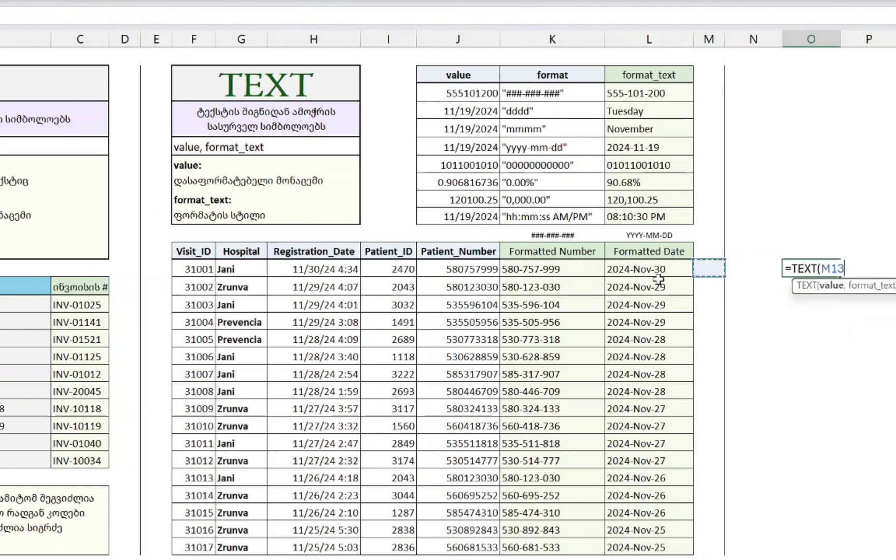
key("Left")
key("Left")
key("Left")
key("Left")
key("Left")
type(",\"")
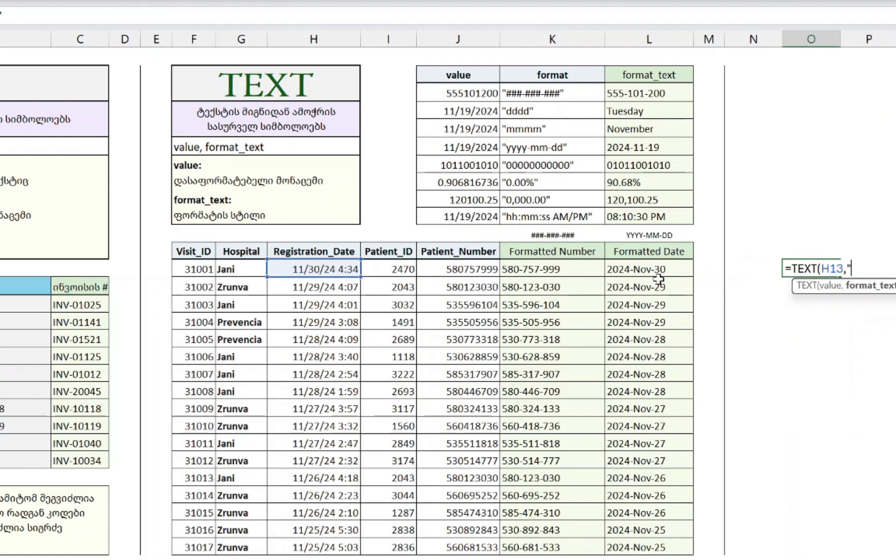
type("N")
key("BackSpace")
type("M\")")
key("Return")
key("Up")
- Change the month of H13's registration date to 3, making it March 30
key("Left")
key("Left")
key("Left")
key("Left")
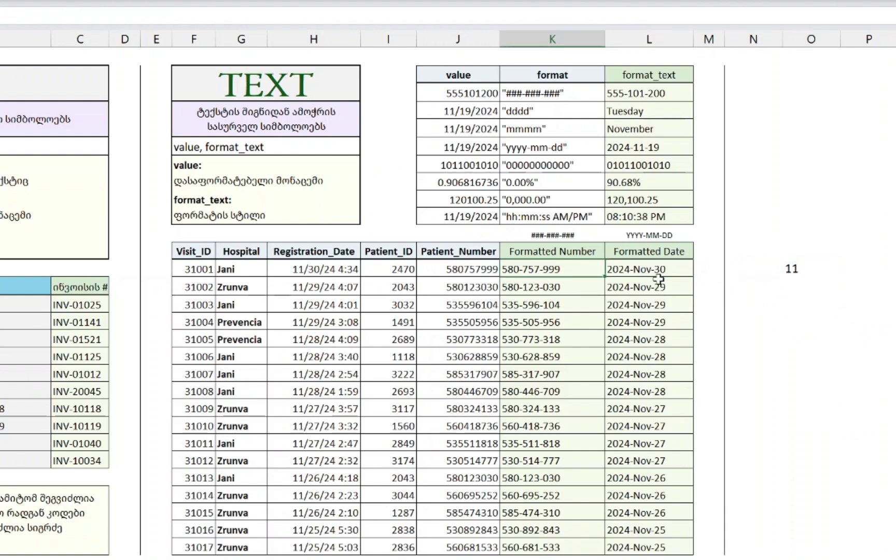
key("Left")
key("Left")
key("Left")
key("F2")
key("Home")
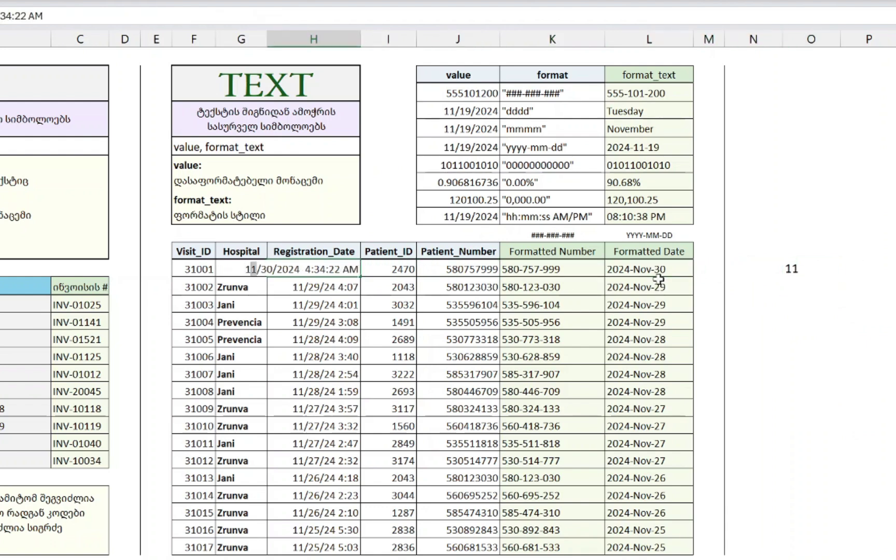
key("shift+Right")
key("shift+Right")
type("3")
key("ctrl+Return")
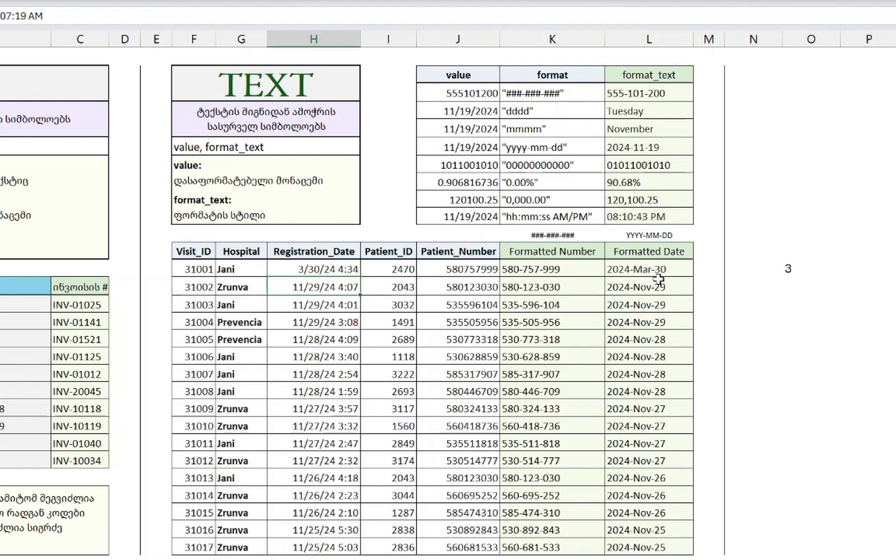
- Try the "MM", "MMM" and "MMMM" month codes in O13, then clear the test cell
key("Right")
key("Right")
key("Right")
key("Right")
key("Right")
key("Right")
key("Right")
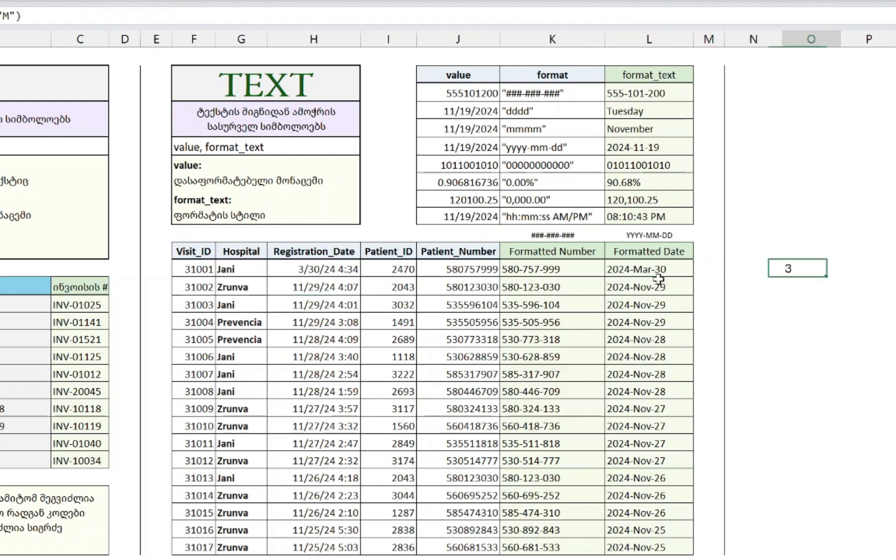
key("F2")
type("M")
key("ctrl+Return")
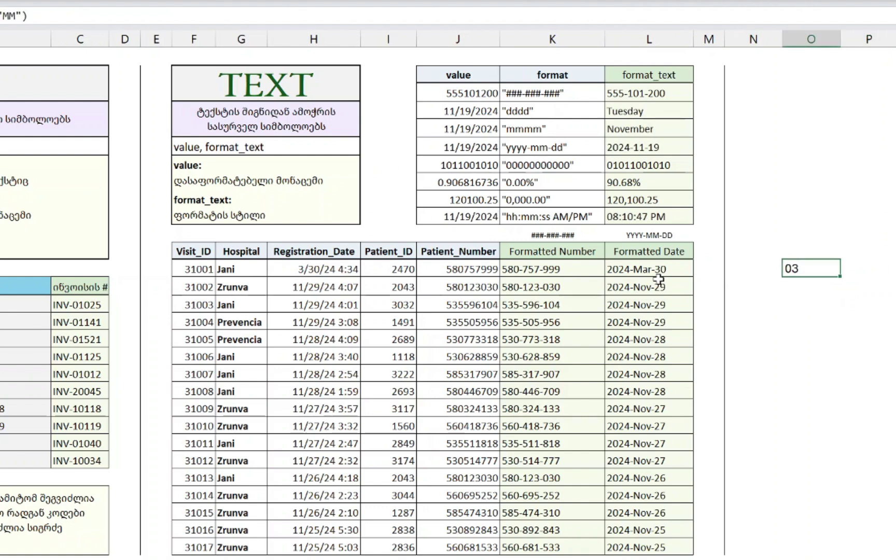
key("F2")
type("Mar")
key("ctrl+Return")
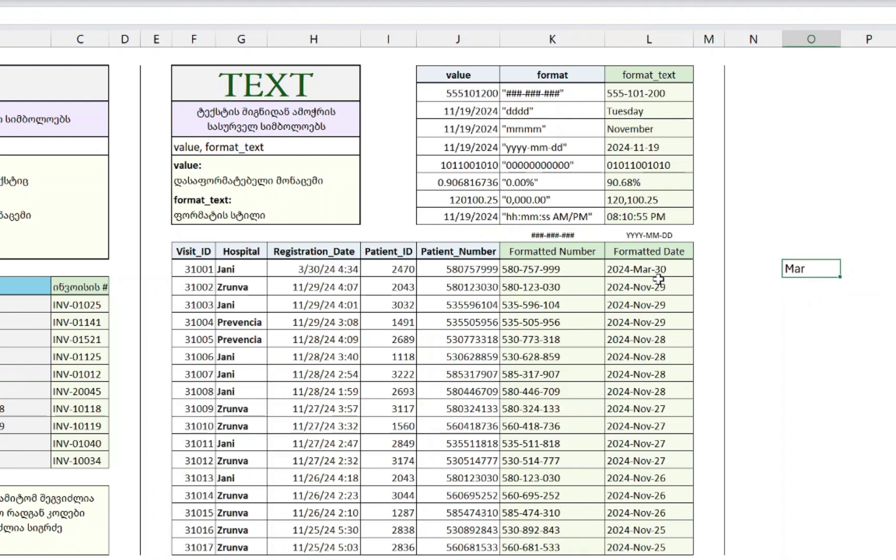
key("F2")
type("MMMM\")")
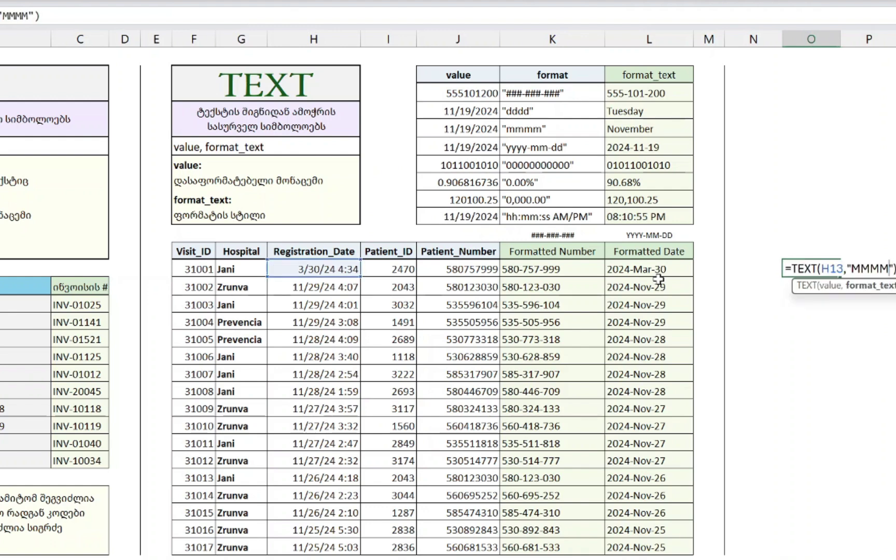
key("Return")
key("Up")
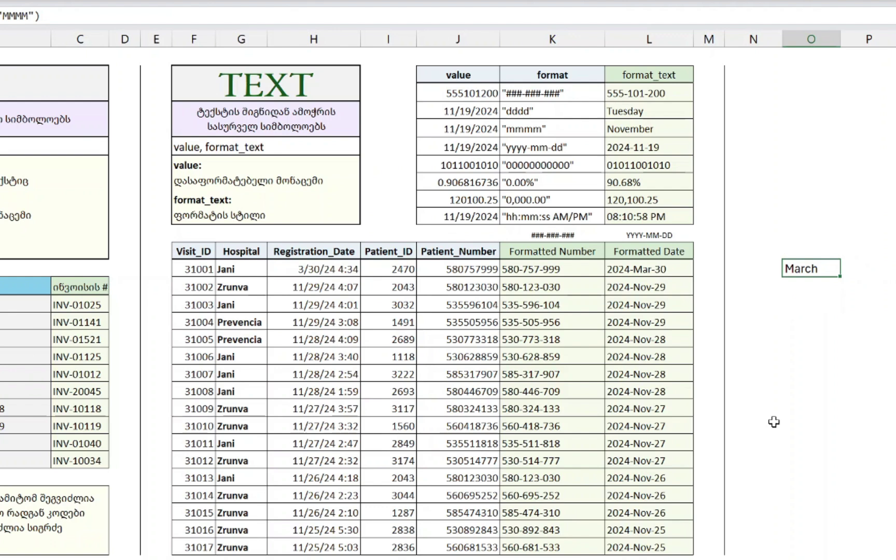
key("Delete")
key("Left")
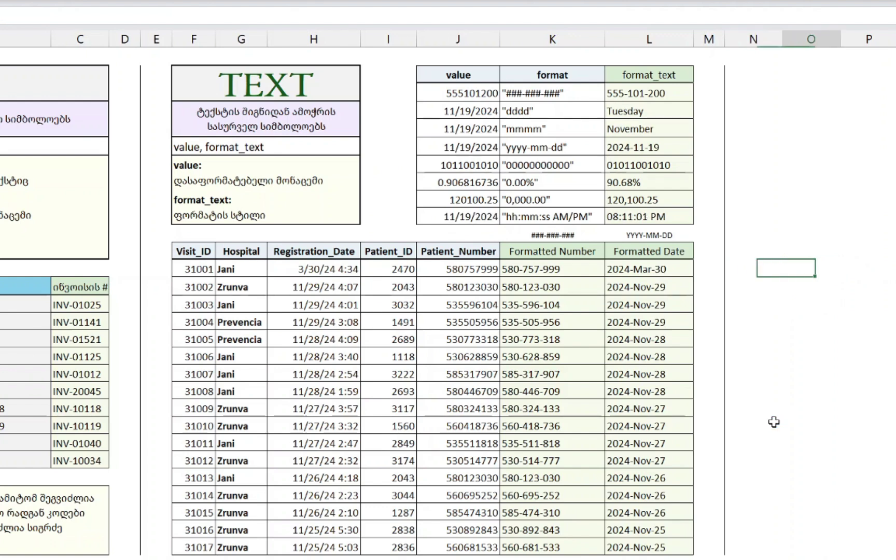
key("Right")
type("=TEXT(")
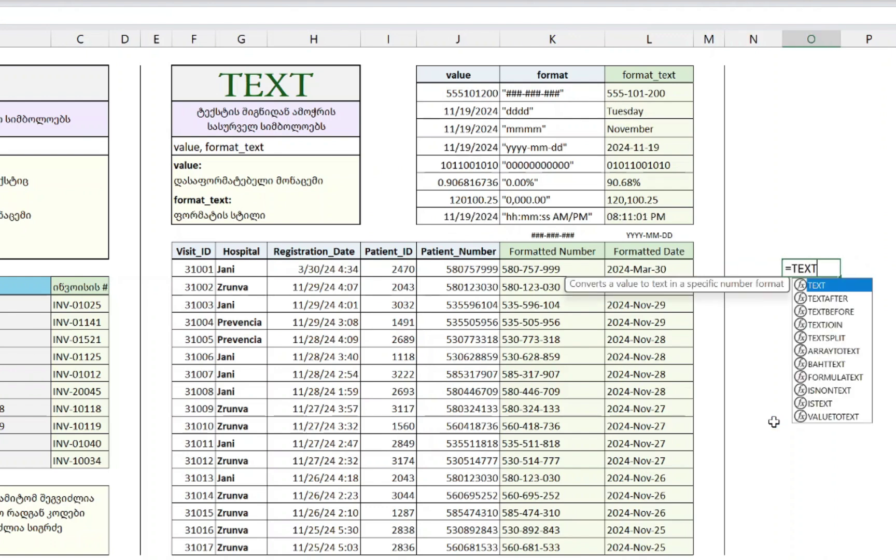
key("Left")
key("Left")
key("Left")
key("Left")
key("Left")
key("Left")
key("Left")
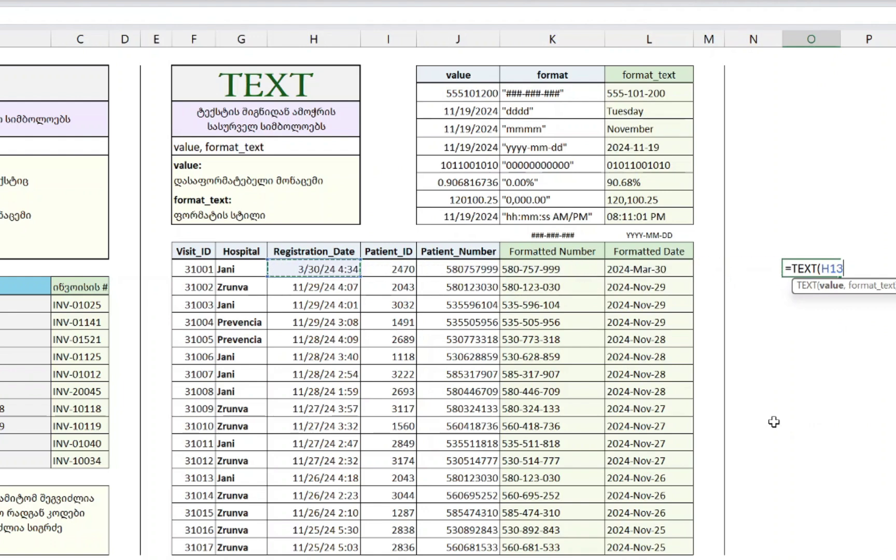
type(",\"")
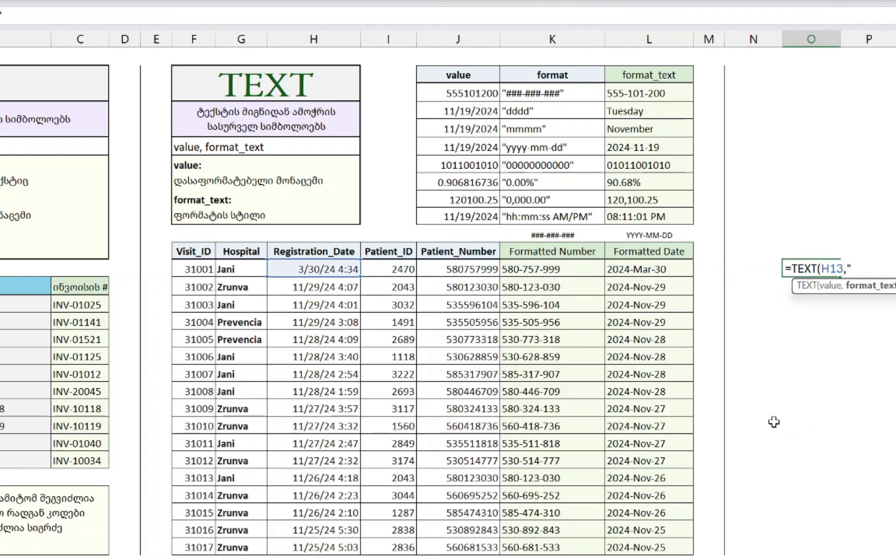
type("D\")")
key("Return")
key("Up")
key("Left")
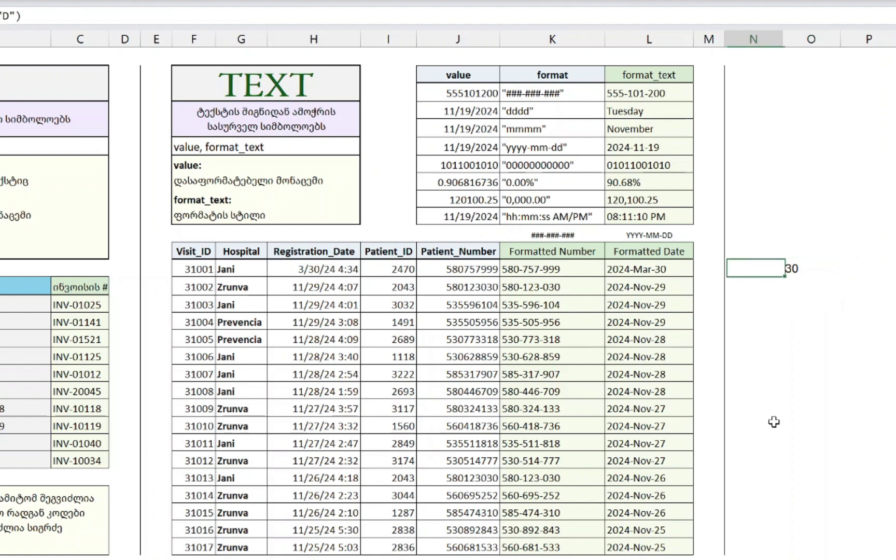
key("Left")
key("Left")
key("Left")
key("Left")
key("Left")
key("Left")
key("F2")
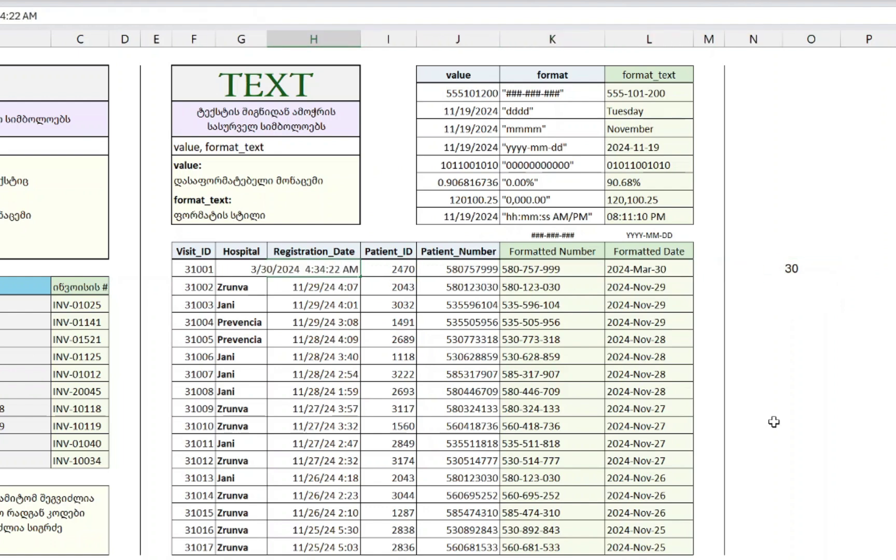
key("shift+Right")
type("7")
key("Return")
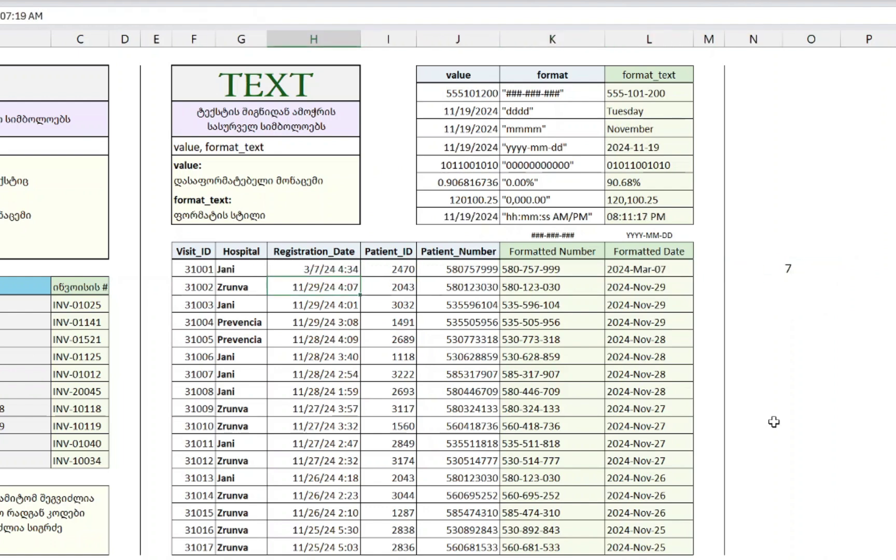
key("Up")
key("Right")
key("Right")
key("Right")
key("Right")
key("Right")
key("Right")
key("Right")
key("Right")
key("Left")
key("F2")
key("BackSpace")
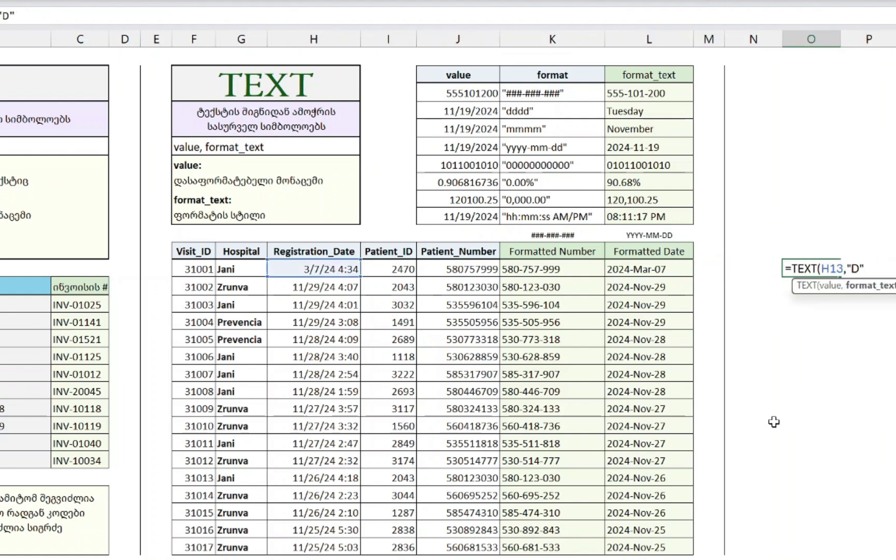
key("Return")
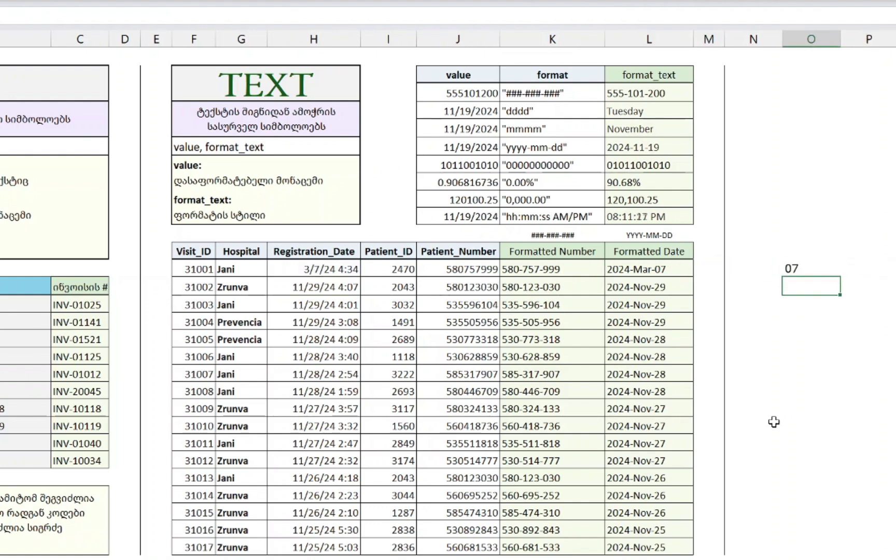
key("Up")
key("F2")
key("Left")
key("Left")
type("D")
key("Return")
key("Up")
key("Up")
key("Down")
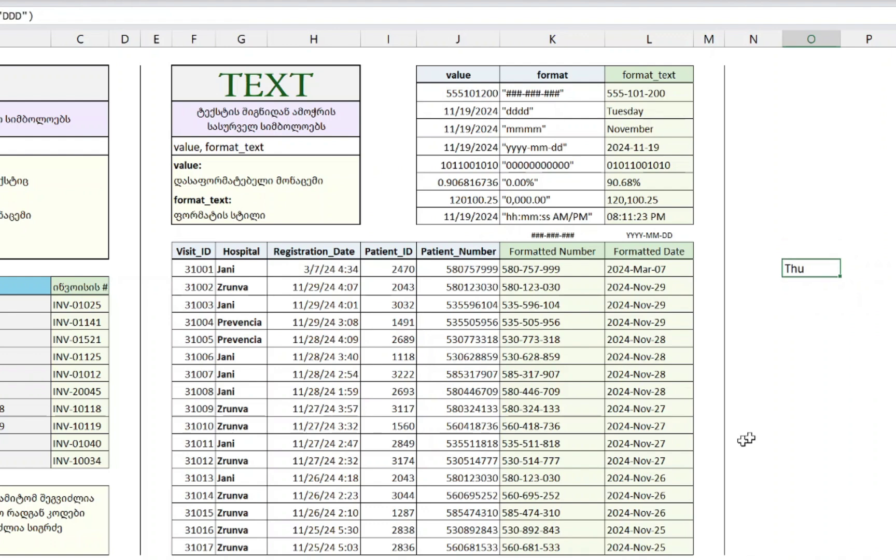
key("F2")
type("D")
key("ctrl+Return")
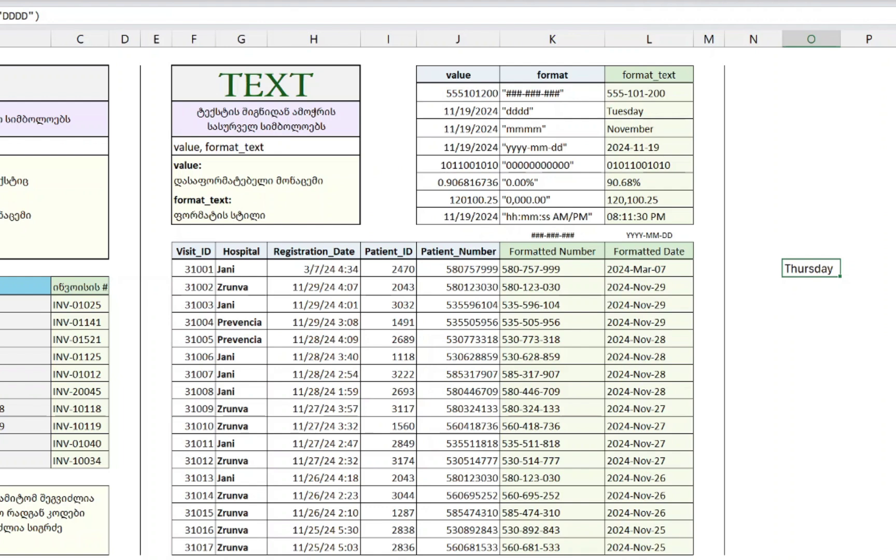
key("Right")
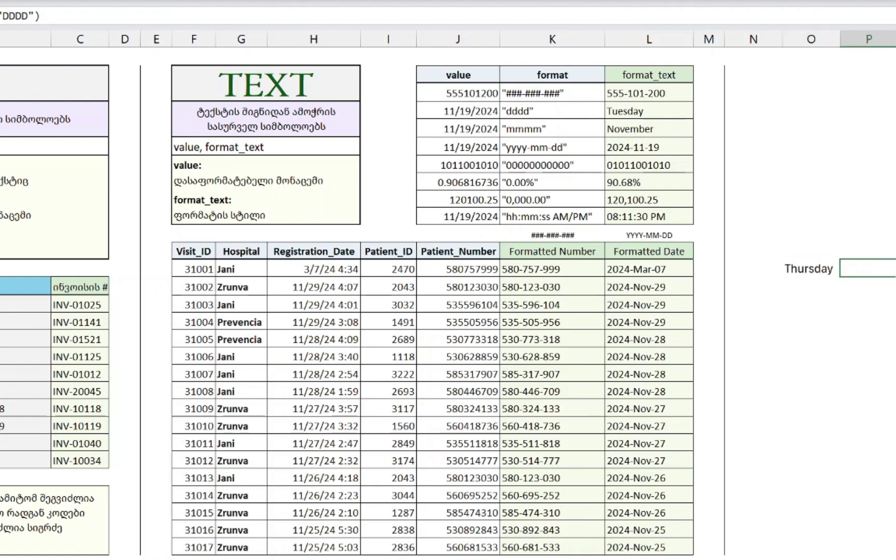
key("Left")
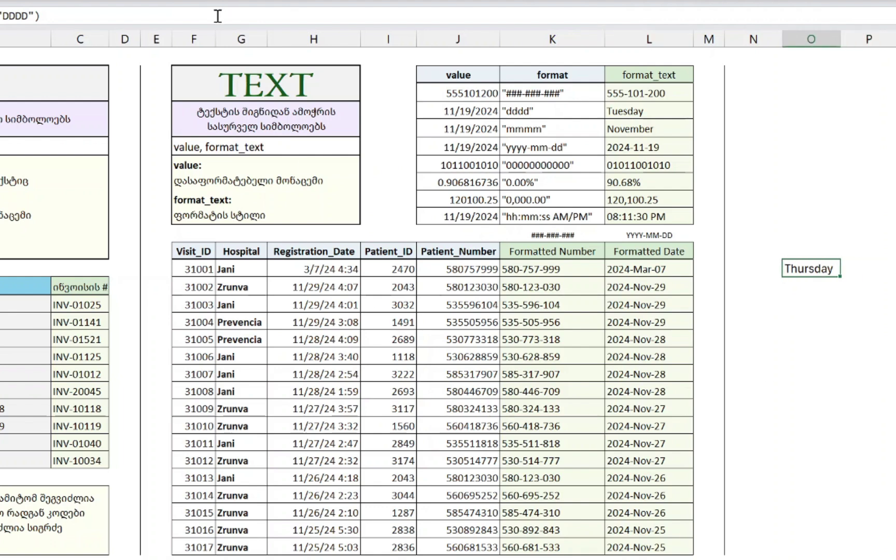
key("F2")
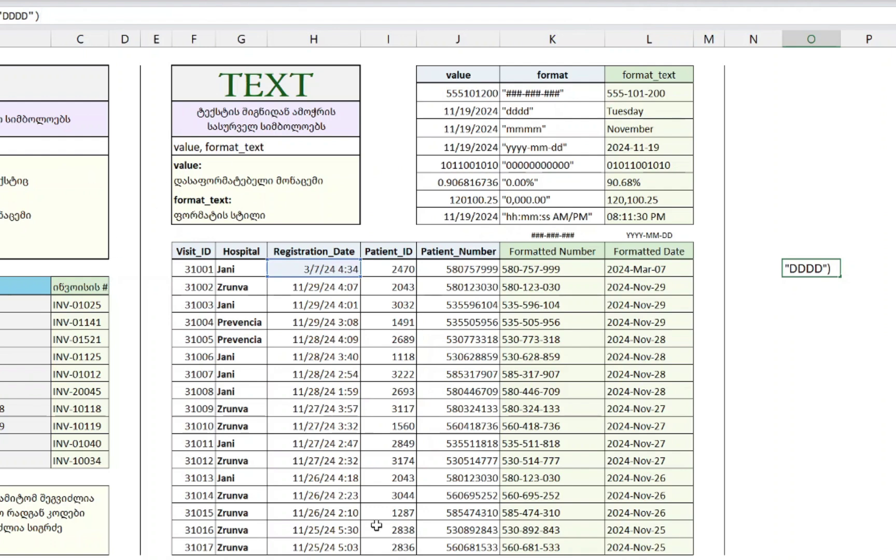
key("Return")
key("Left")
key("Left")
key("Left")
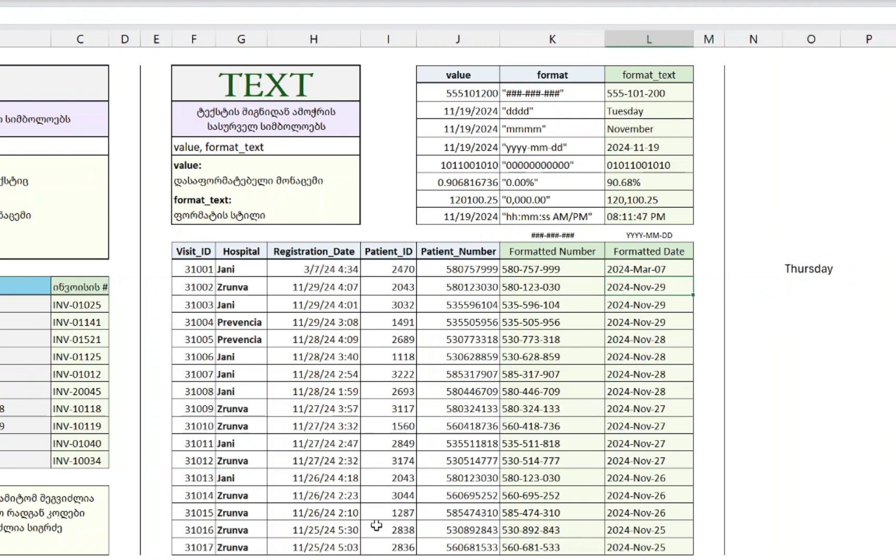
key("ctrl+Down")
key("Right")
key("Right")
key("Right")
key("ctrl+shift+Up")
key("ctrl+d")
key("Up")
key("ctrl+Up")
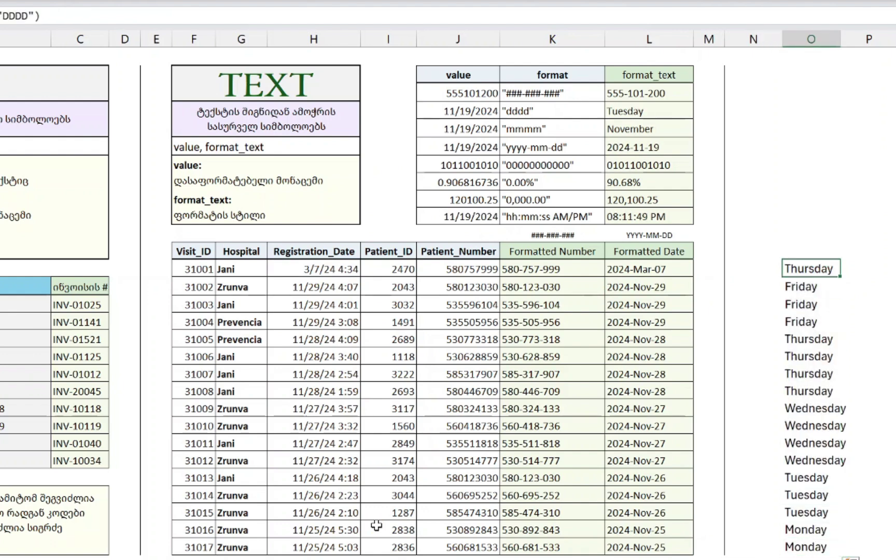
key("Down")
key("F2")
key("Escape")
key("Down")
key("F2")
key("Escape")
key("Down")
key("F2")
key("Escape")
key("Down")
key("F2")
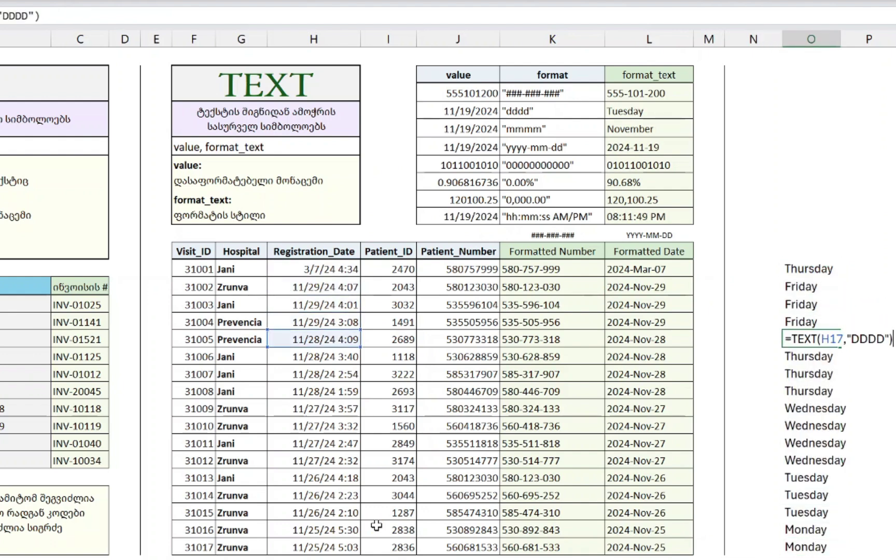
key("Escape")
key("Down")
key("F2")
key("Escape")
key("Down")
key("F2")
key("Escape")
key("Down")
key("F2")
key("Escape")
key("Down")
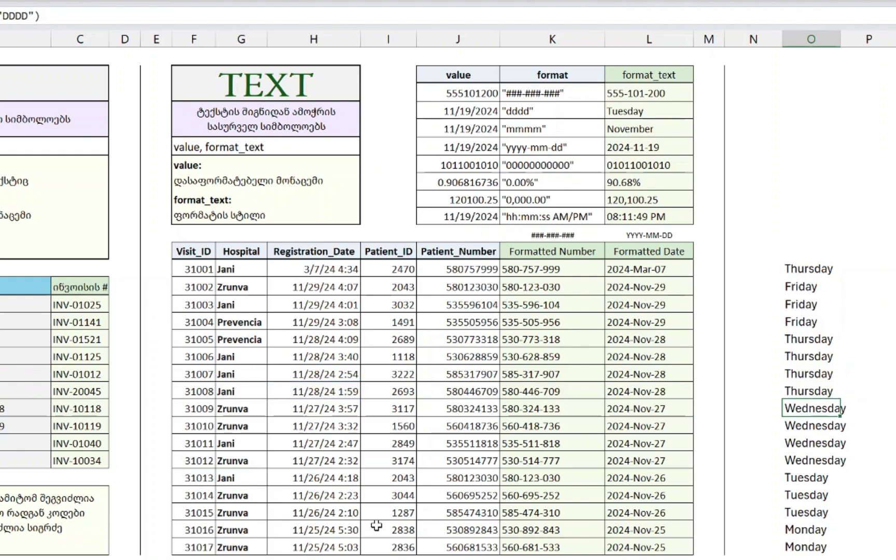
key("F2")
key("Escape")
key("ctrl+Up")
key("ctrl+space")
key("Delete")
key("ctrl+Left")
key("ctrl+Up")
key("ctrl+Left")
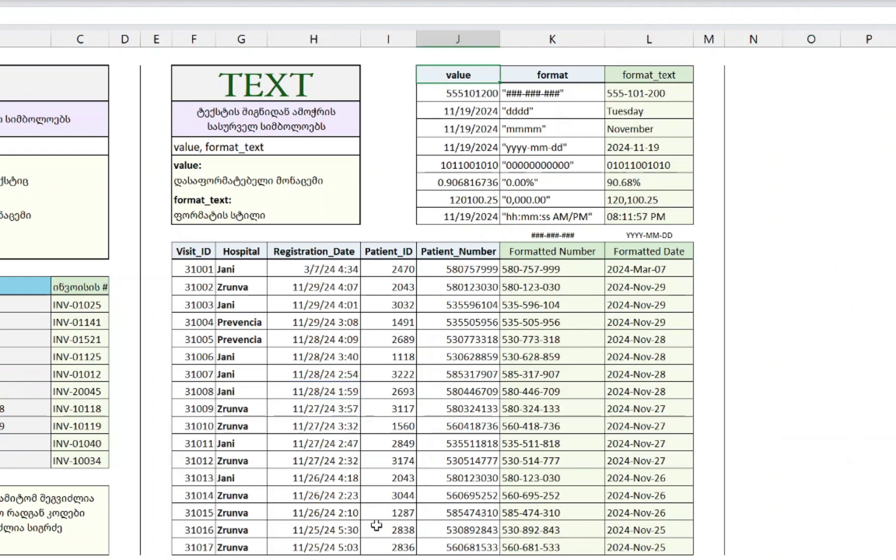
key("Down")
key("Right")
- Inspect the TEXT example formulas in L3 through L7 one by one
key("F2")
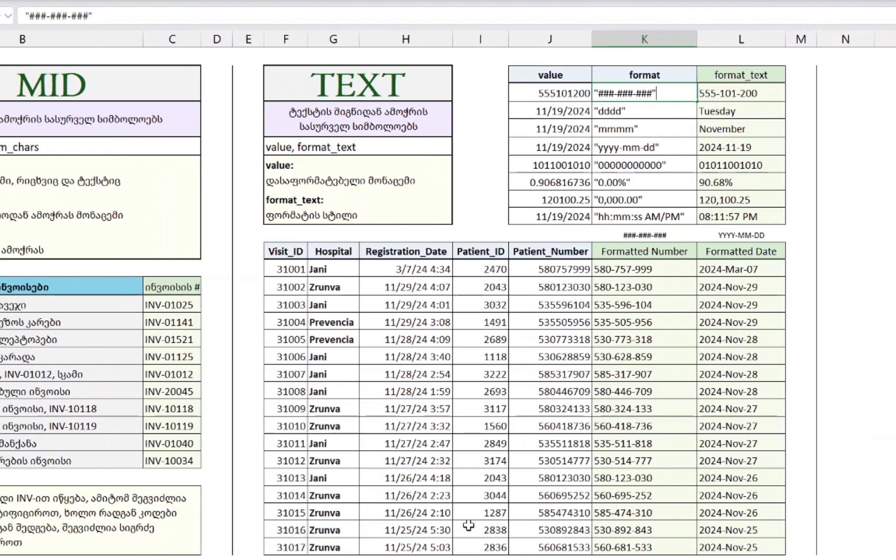
key("Escape")
key("Right")
key("F2")
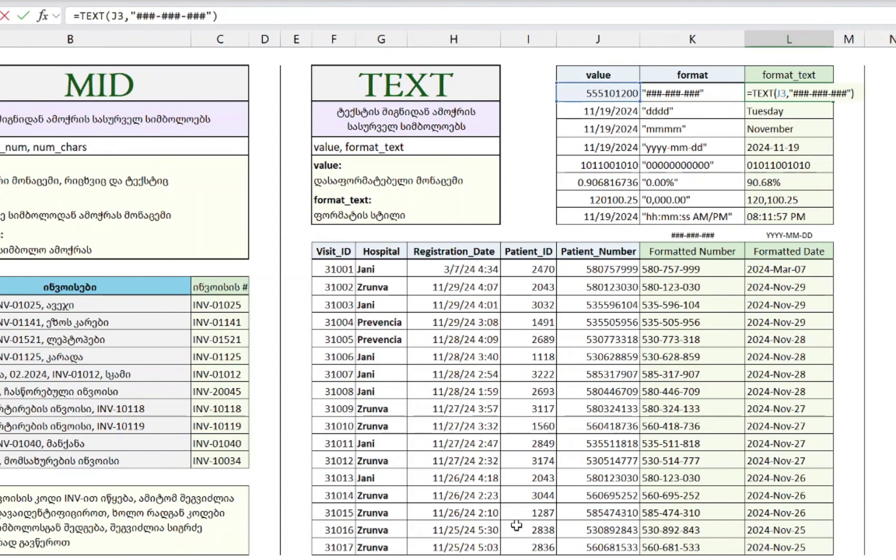
key("Escape")
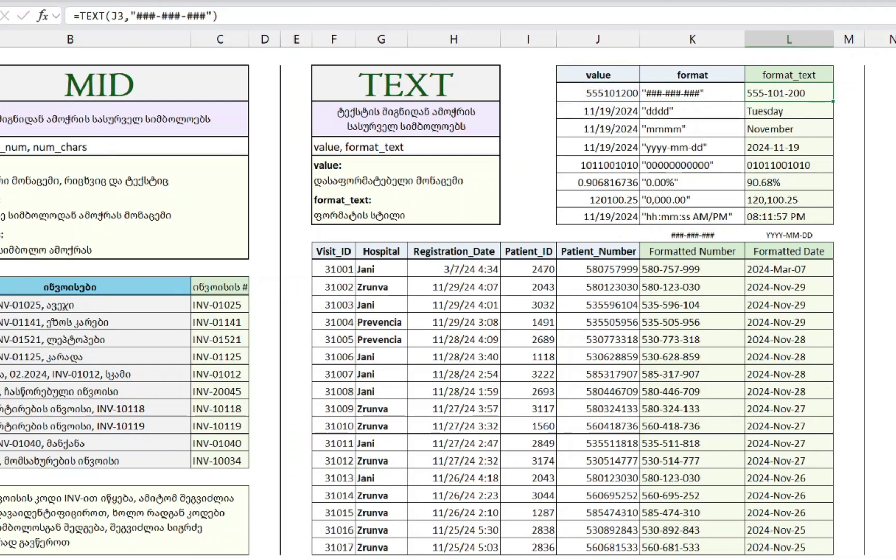
key("Down")
key("F2")
key("Escape")
key("Down")
key("F2")
key("Escape")
key("Down")
key("F2")
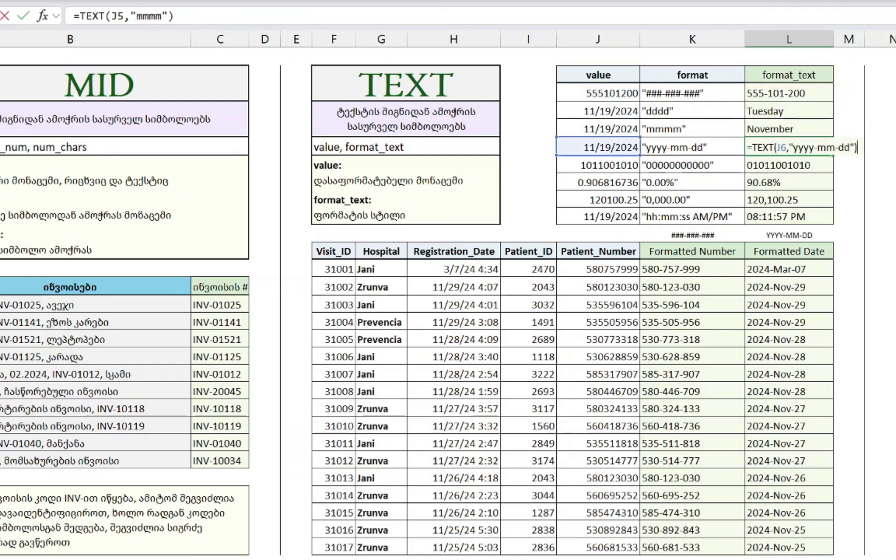
key("Escape")
key("Down")
key("F2")
key("Escape")
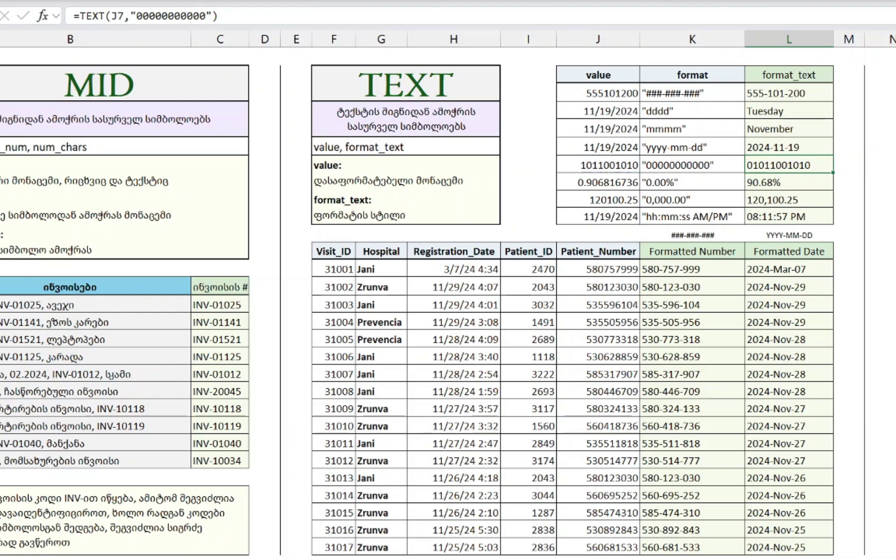
- Compare L7 with its source J7 and format K7, then delete L7's formula
key("Left")
key("Left")
key("Right")
key("Right")
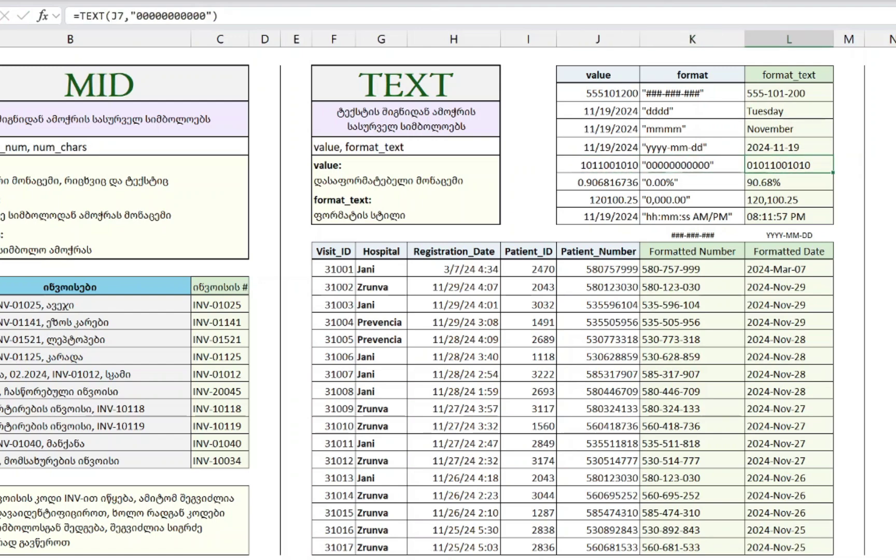
key("Left")
key("Right")
key("Delete")
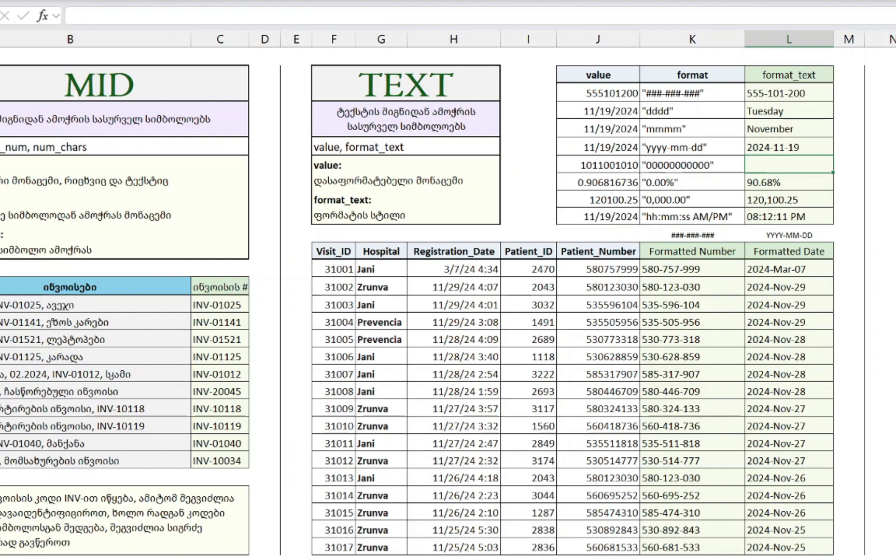
key("Left")
key("Left")
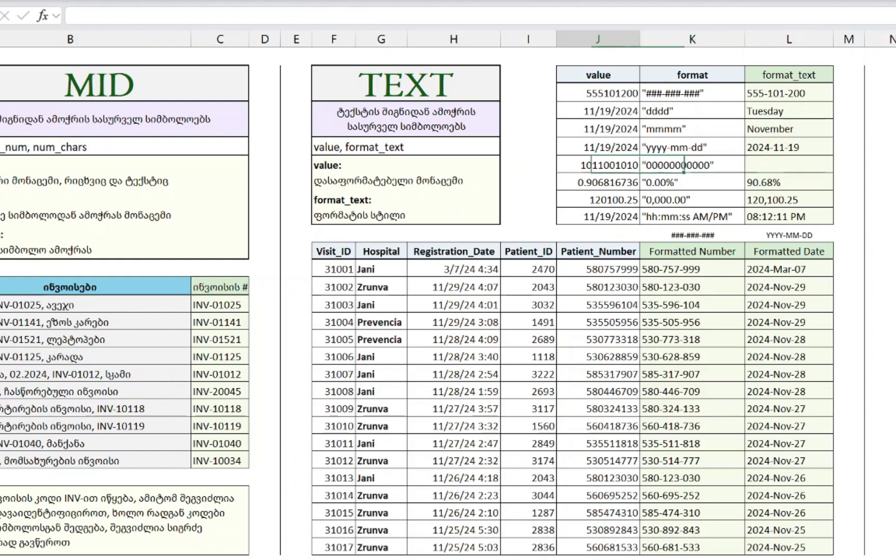
key("F2")
key("Return")
key("Up")
key("F2")
key("Home")
type("-")
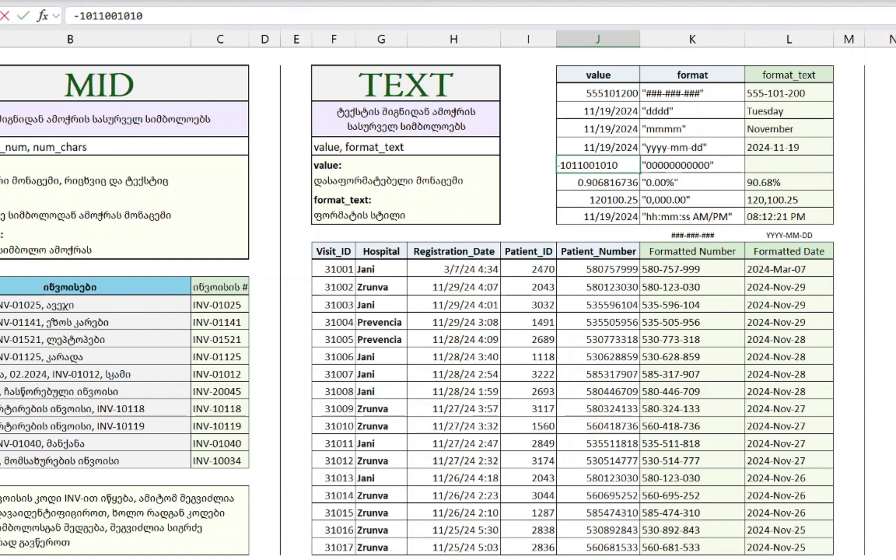
key("BackSpace")
type("0")
key("Return")
key("Up")
key("F2")
key("Escape")
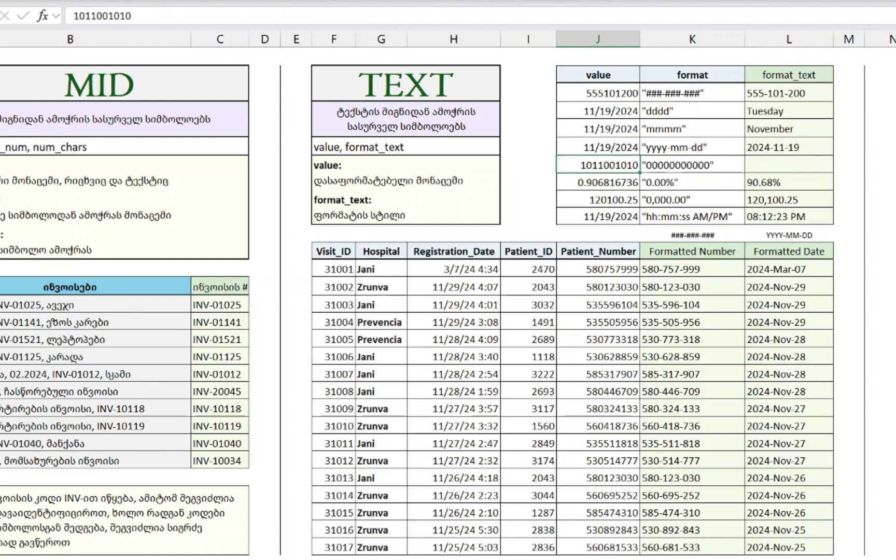
key("Right")
key("Right")
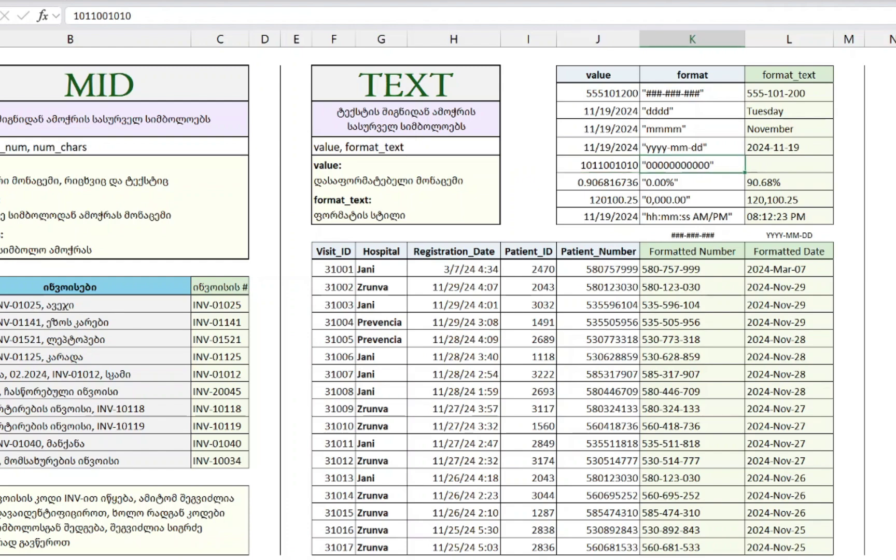
type("=TEXT(")
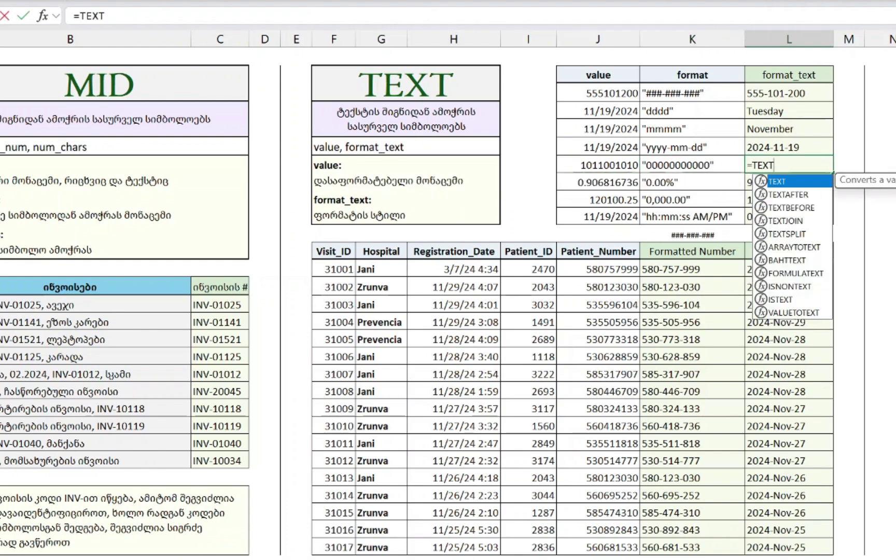
key("Left")
key("Left")
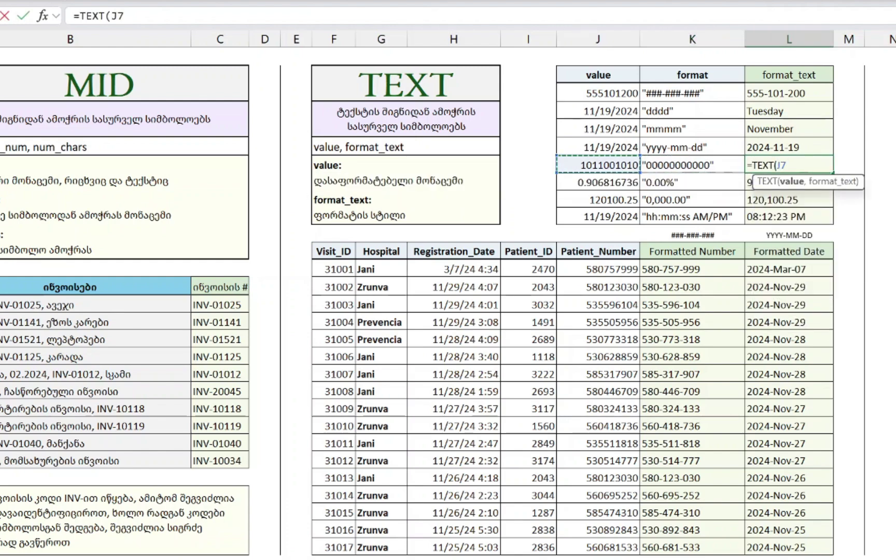
type(",")
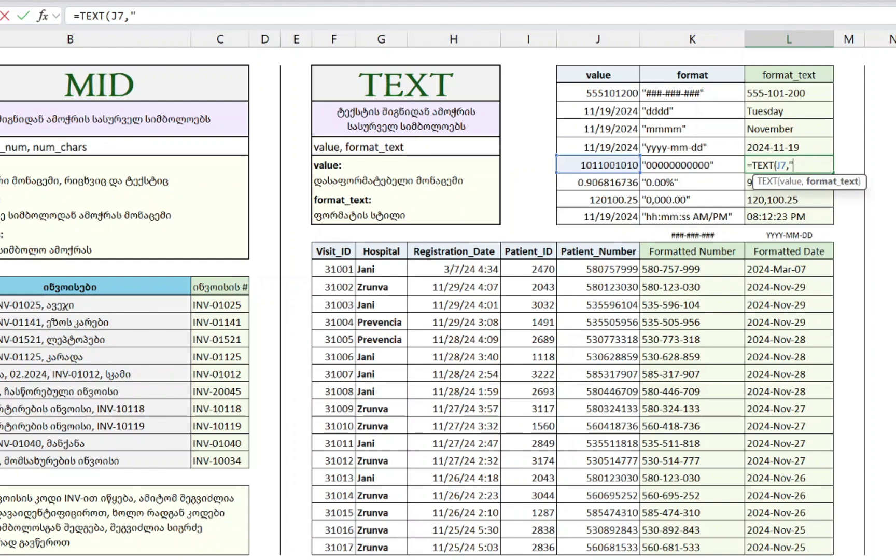
type("\"00000000000")
key("Return")
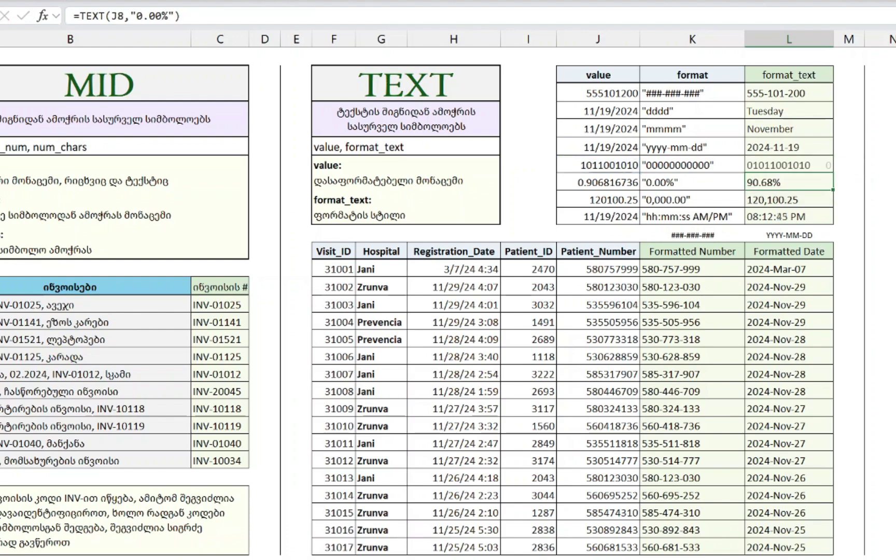
- Try three extra zeros in the pattern, then undo back to the eleven-zero format
left_click(752, 166)
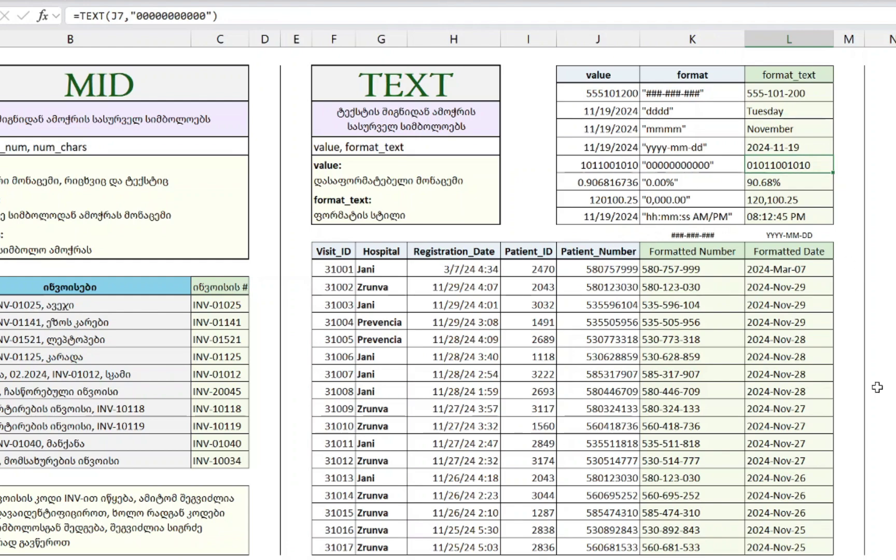
key("F2")
key("Left")
key("Left")
type("000")
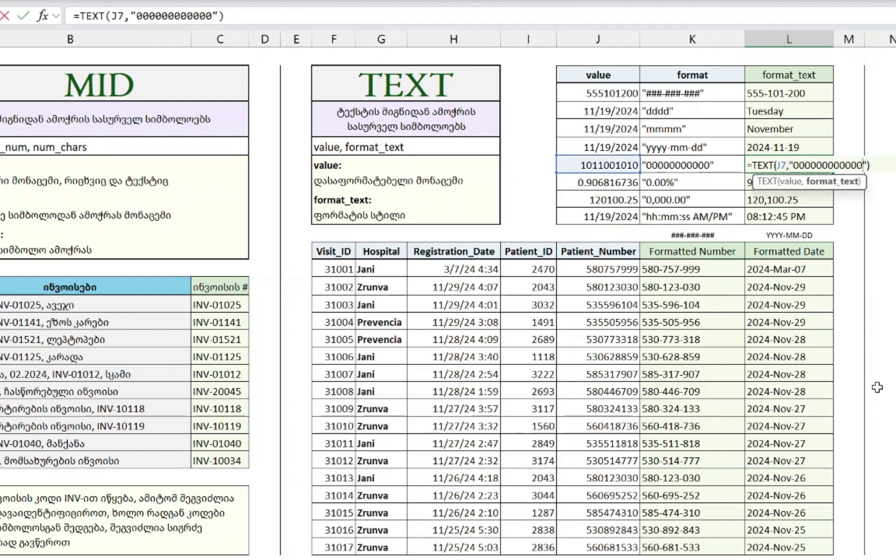
key("Return")
key("Up")
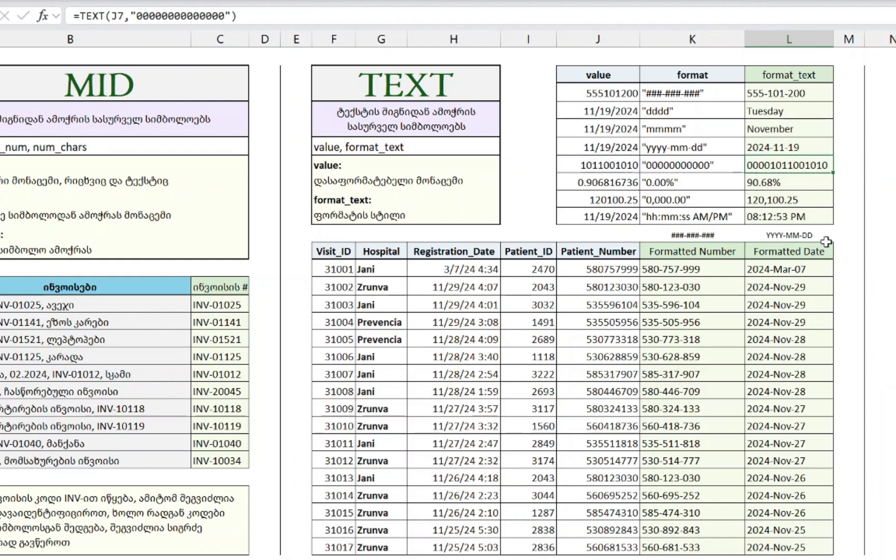
key("Delete")
key("ctrl+z")
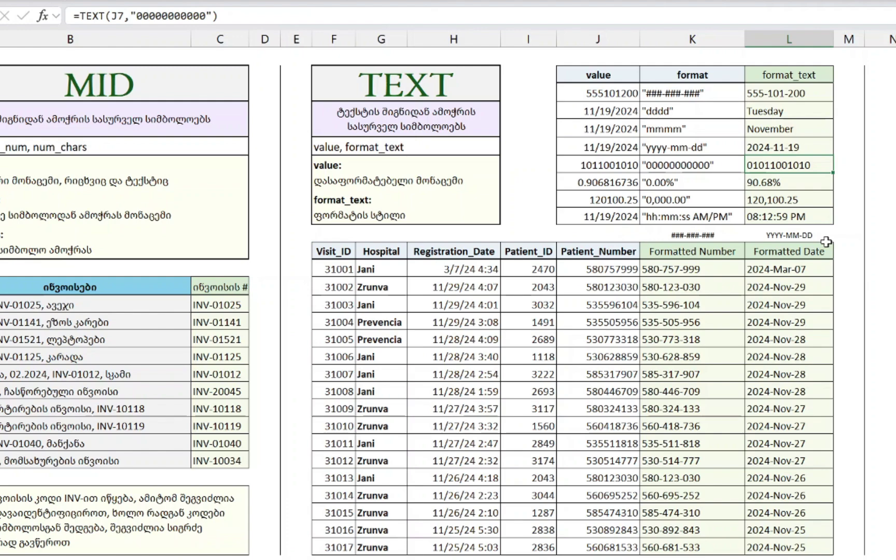
- Review L7's TEXT formula arguments, leaving the formula unchanged
key("Up")
key("Up")
key("Down")
key("Down")
double_click(775, 164)
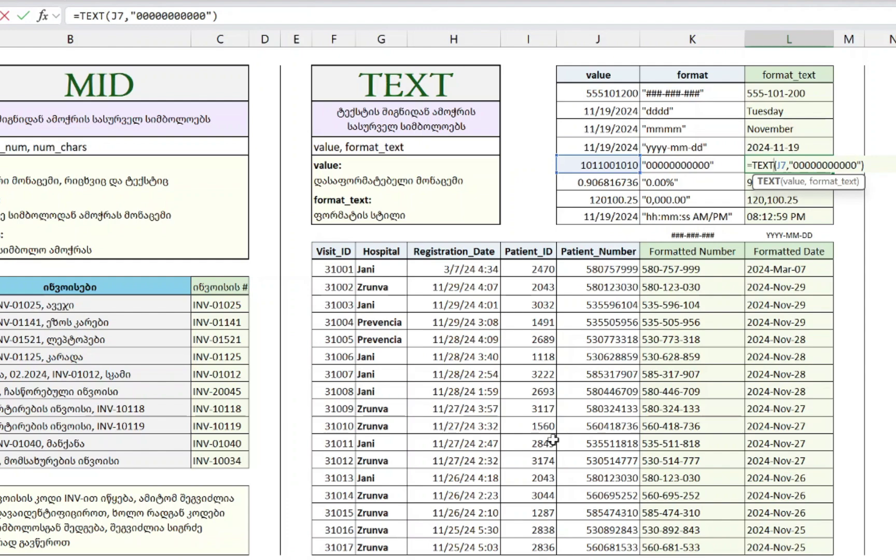
key("Return")
key("Up")
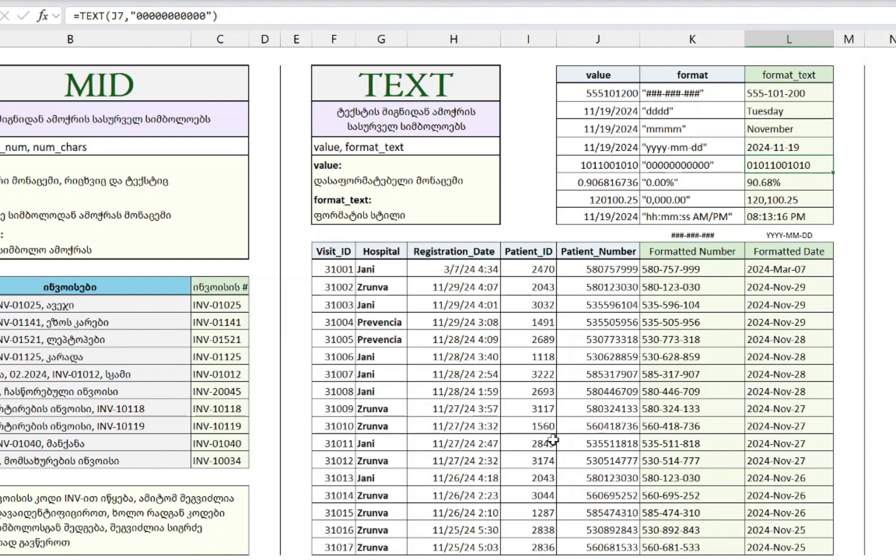
- Review L8's 90.68% result, briefly try percent formatting on J8, then undo it
key("Down")
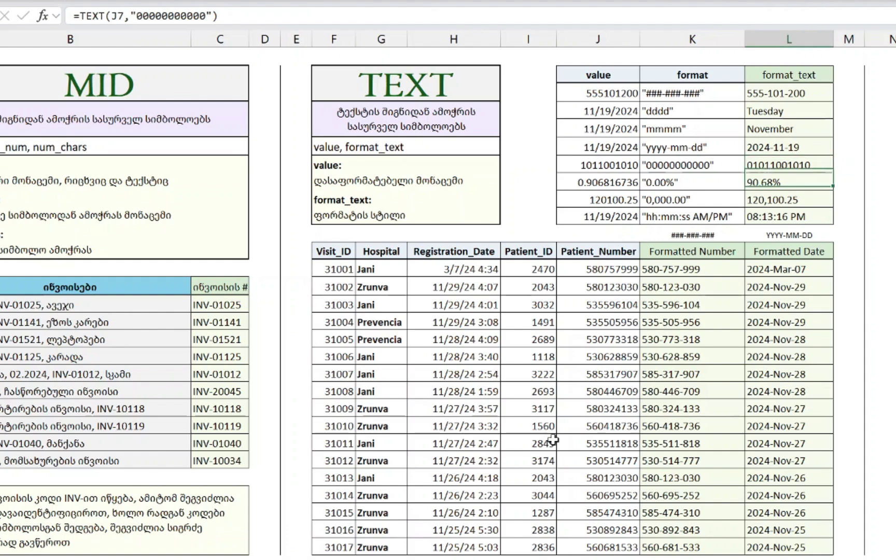
key("Up")
key("Up")
key("Up")
key("Down")
key("Down")
key("Down")
key("F2")
key("ctrl+Return")
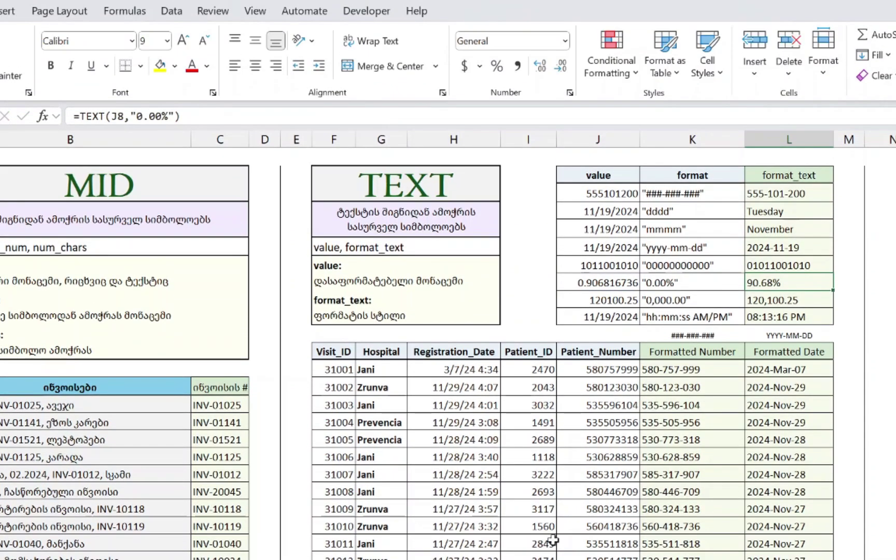
key("Left")
key("Left")
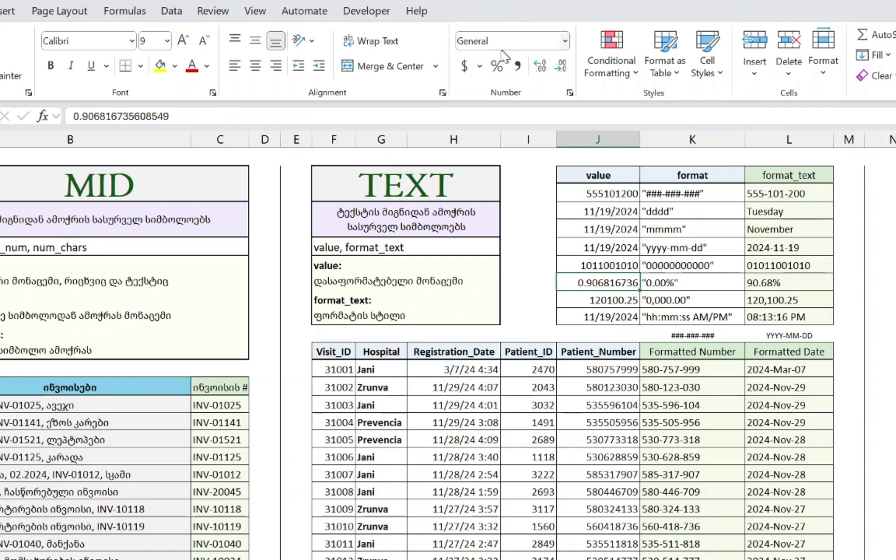
left_click(497, 66)
key("ctrl+z")
key("Right")
key("Right")
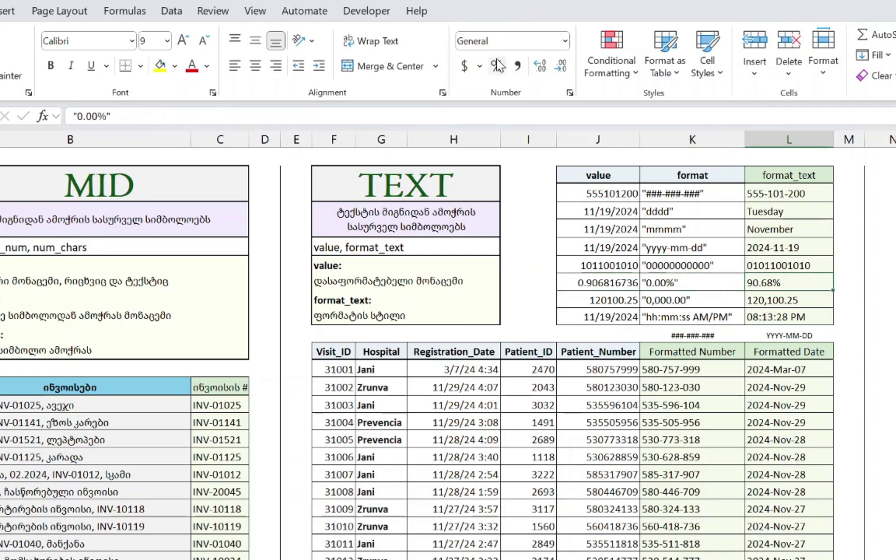
- Enter =TEXT(J8,"0.00%") in L8, then trim the format to whole-percent 0%
type("=TEXT(")
key("Left")
key("Left")
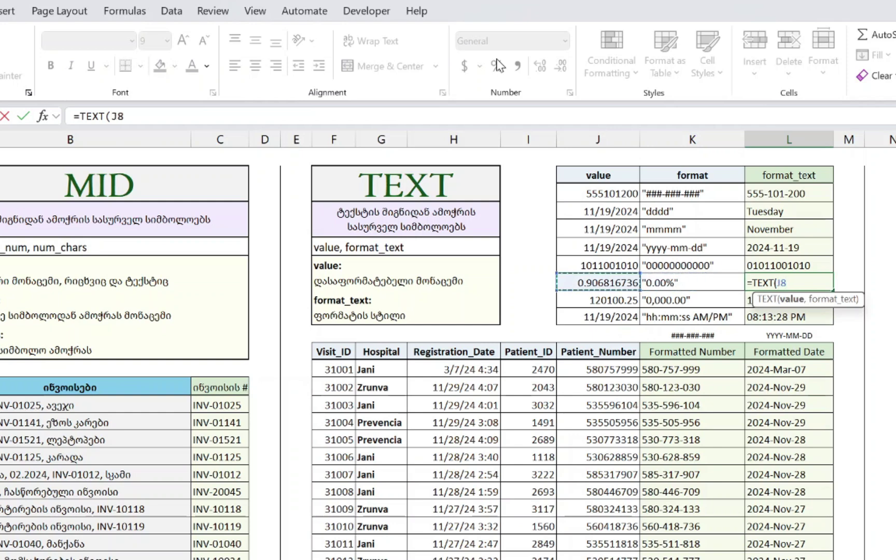
type(",\"0.")
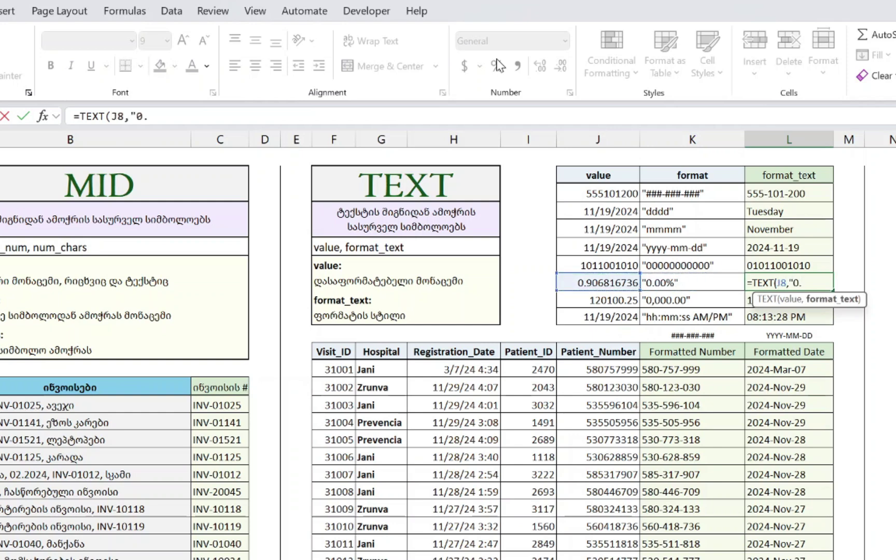
type("00%\")")
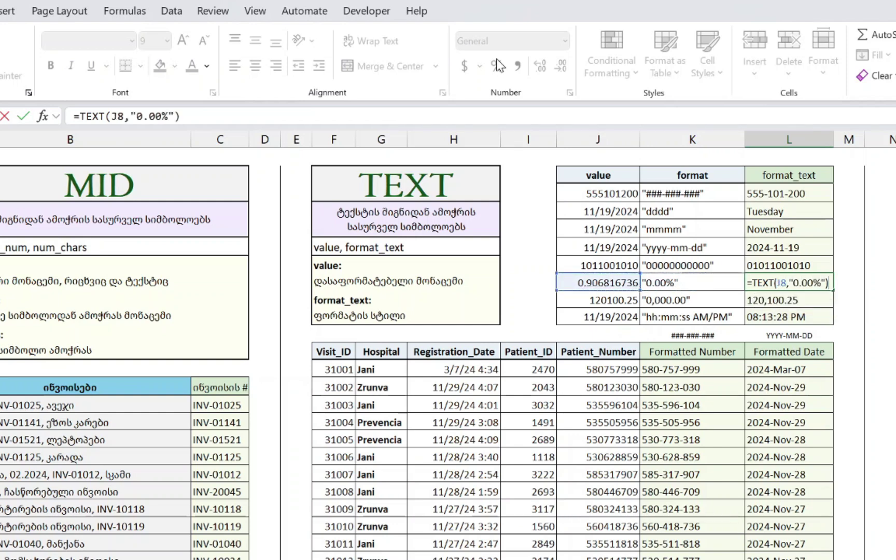
left_click(811, 285)
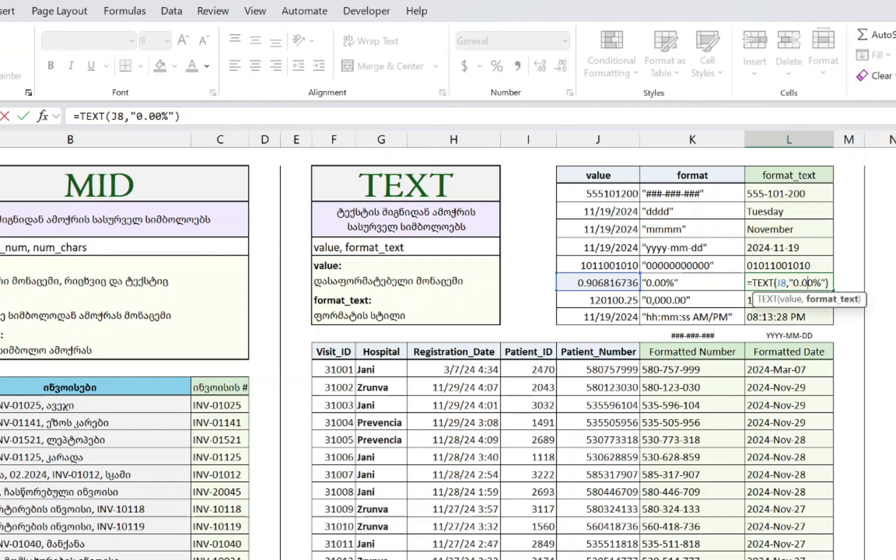
key("BackSpace")
key("BackSpace")
key("BackSpace")
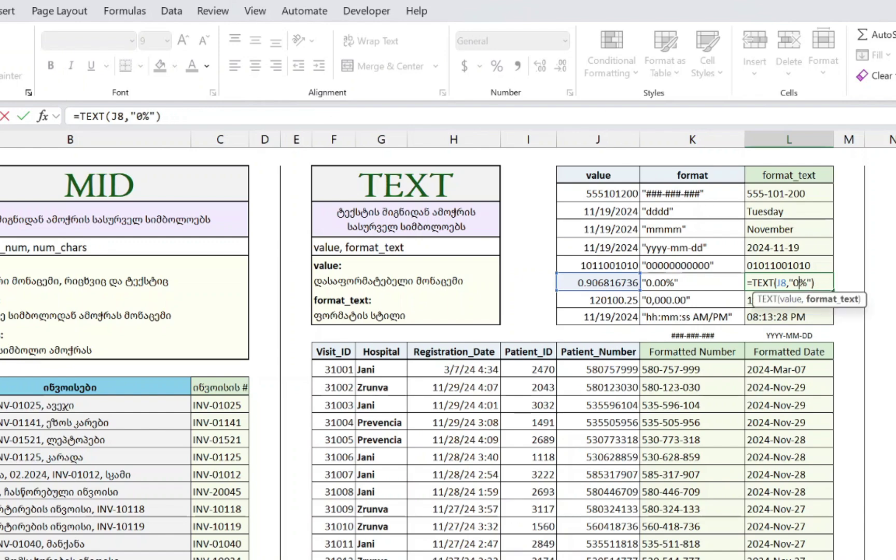
key("Return")
- Try a four-decimal 0.0000% variant, then undo back to the two-decimal 0.00% formula
key("Up")
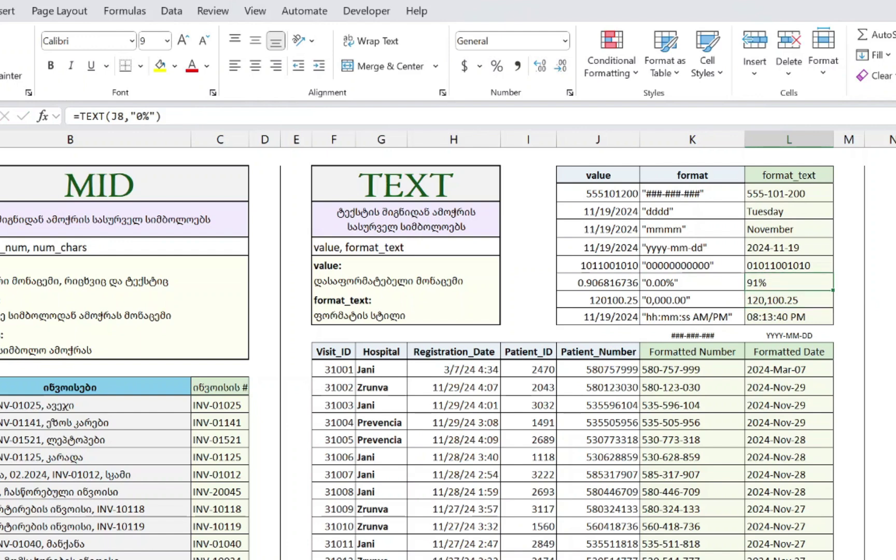
key("Left")
key("Right")
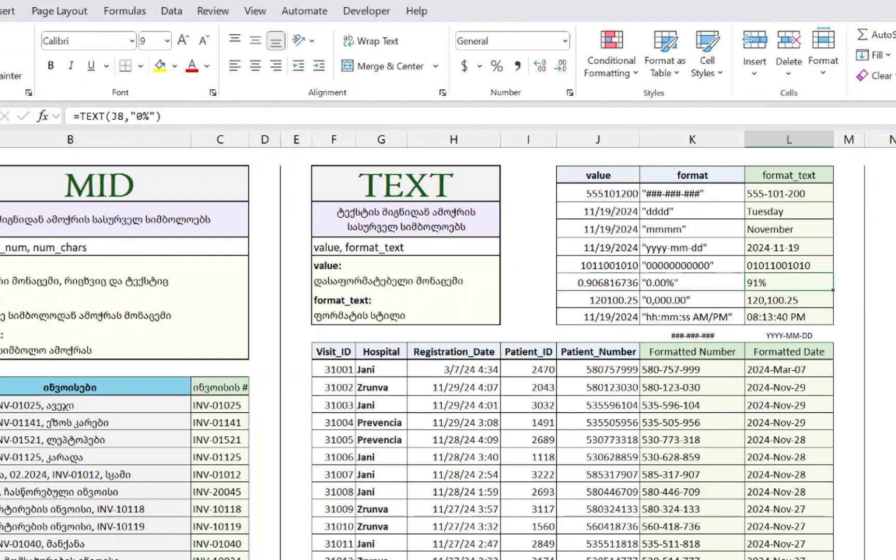
key("ctrl+z")
key("F2")
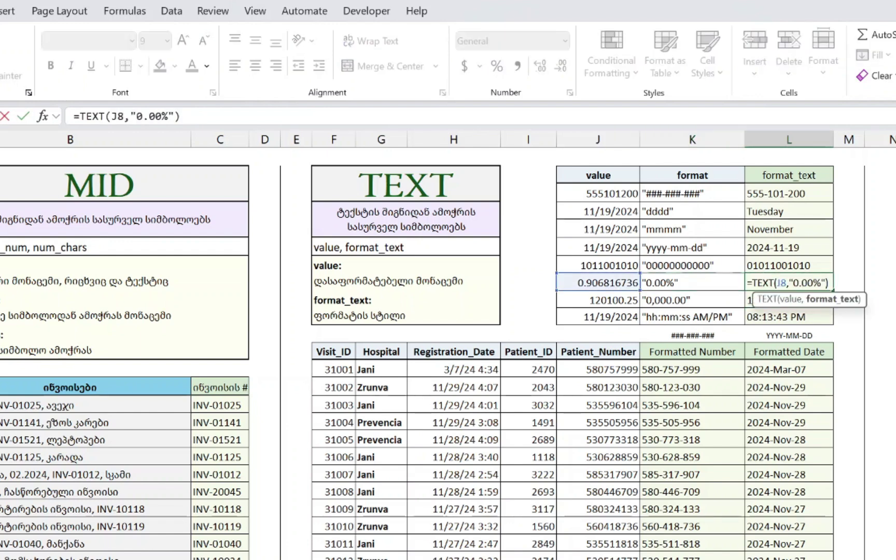
key("Left")
key("Left")
key("Left")
type("00")
key("Return")
key("Up")
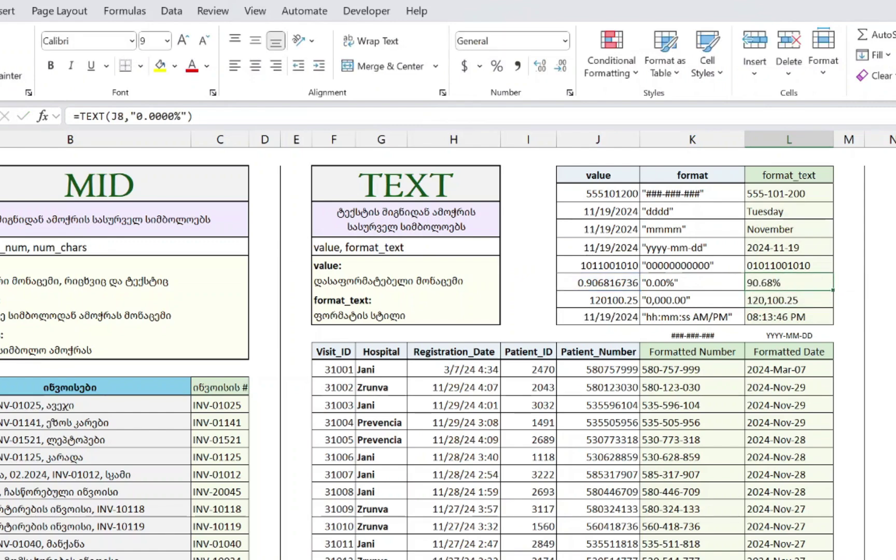
key("ctrl+z")
- Clear L9 and start a TEXT formula on J9, then abandon the partial format
left_click(597, 300)
left_click(786, 300)
key("Delete")
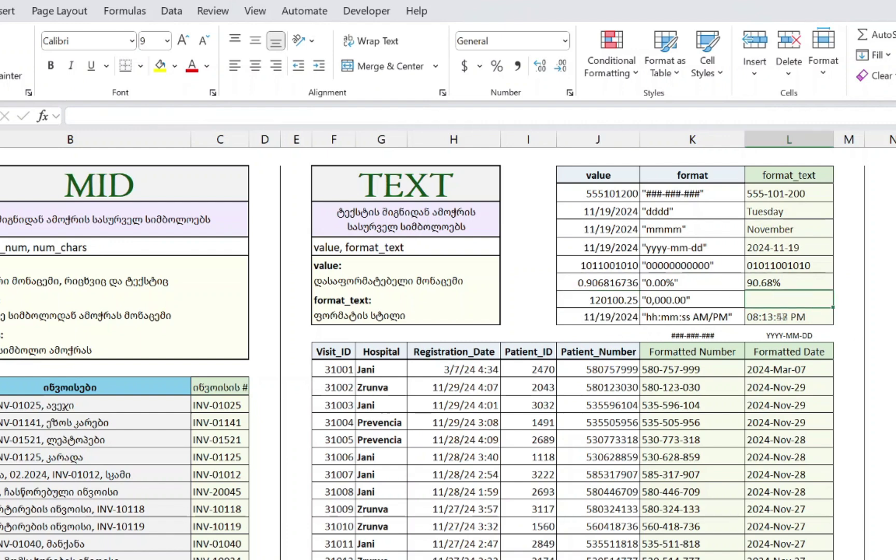
type("=TEXT(J9,")
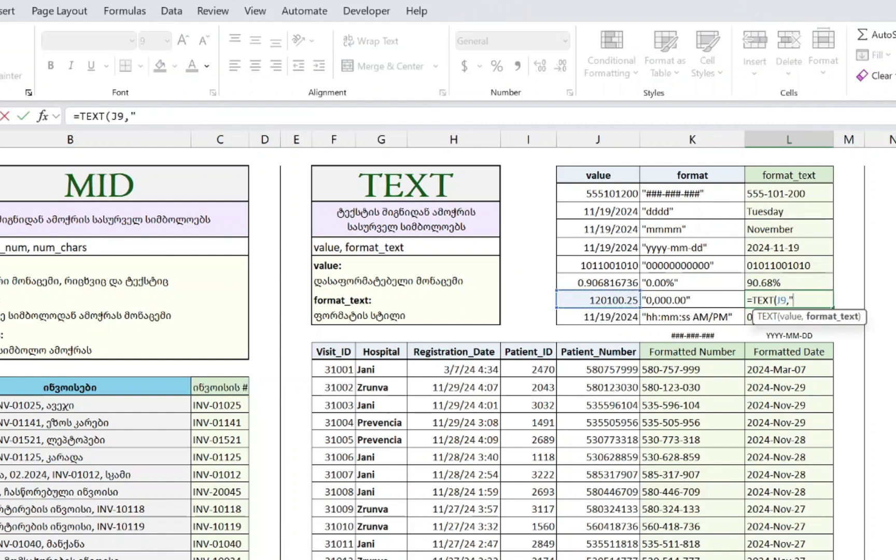
key("BackSpace")
key("BackSpace")
type("00")
key("BackSpace")
key("BackSpace")
key("BackSpace")
key("Escape")
key("ctrl+z")
- Rewrite L9 as =TEXT(J9,"0,000.0") so it shows 120,100.3
key("F2")
key("BackSpace")
key("BackSpace")
key("BackSpace")
key("BackSpace")
key("BackSpace")
key("BackSpace")
key("BackSpace")
key("BackSpace")
key("BackSpace")
key("BackSpace")
key("BackSpace")
key("BackSpace")
key("BackSpace")
key("BackSpace")
key("BackSpace")
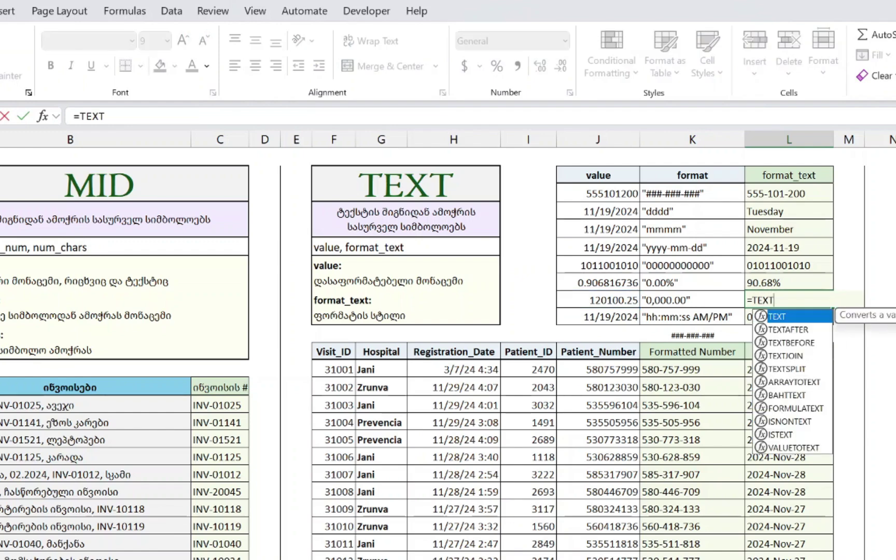
type("(J9,")
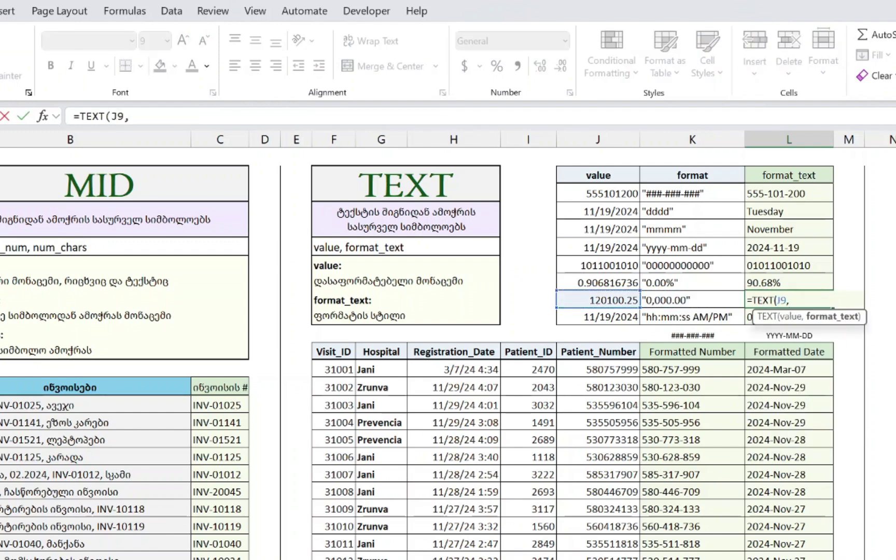
type("\"0,000")
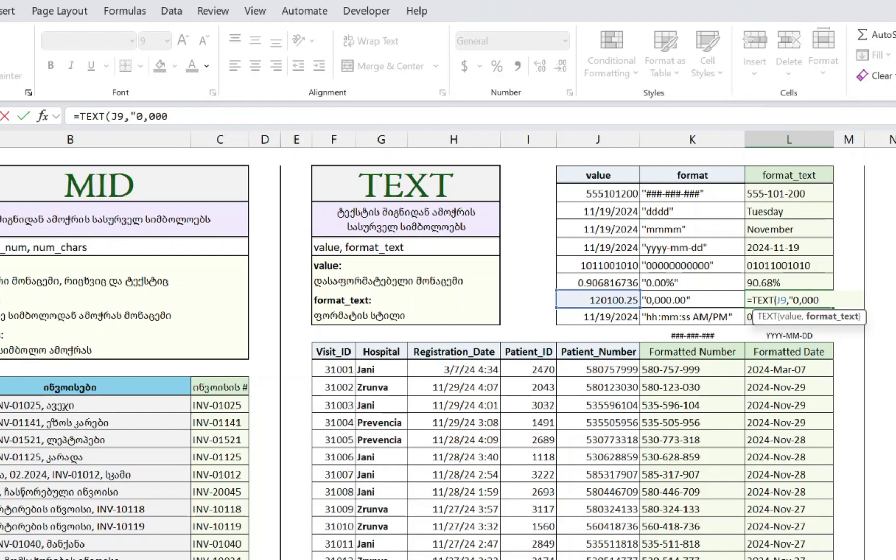
type(".0\")")
key("Return")
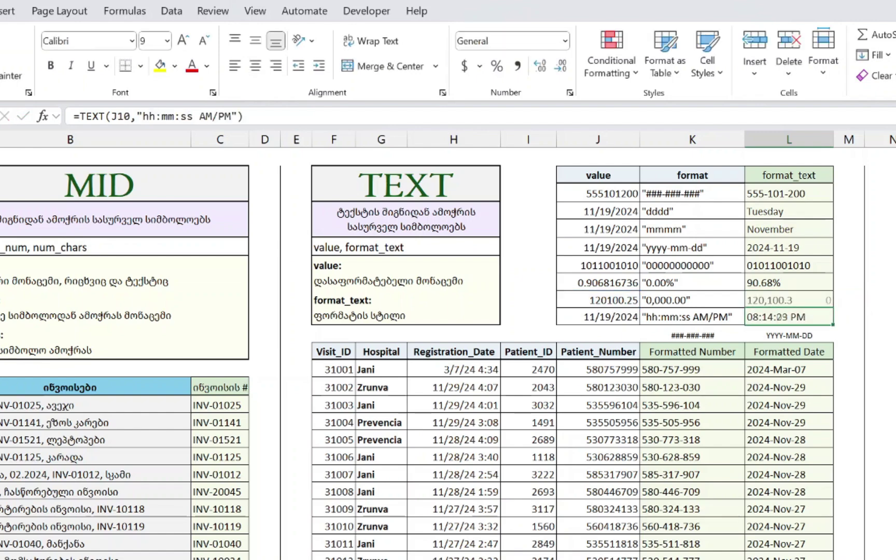
key("Up")
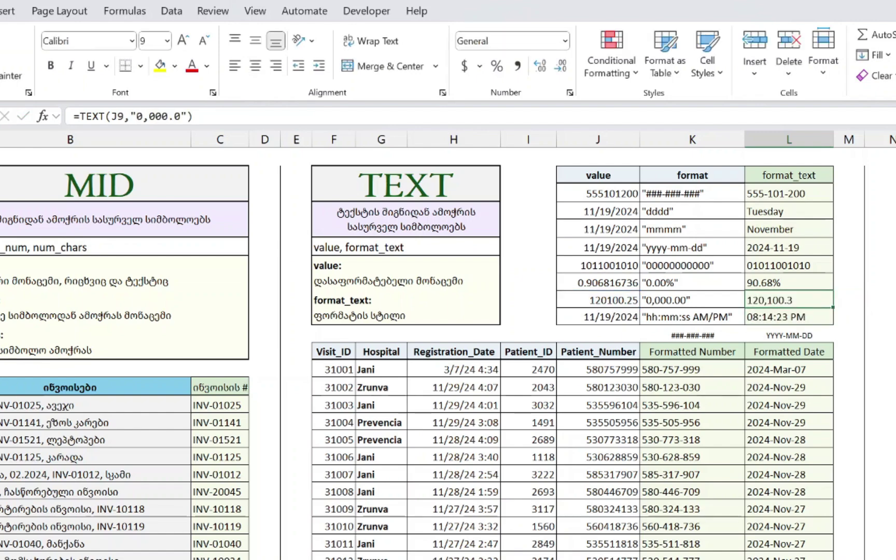
- Inspect the =NOW() formula in J10 and its time result in L10 without changes
key("Left")
key("Left")
key("Down")
key("Right")
key("Right")
key("Left")
key("Left")
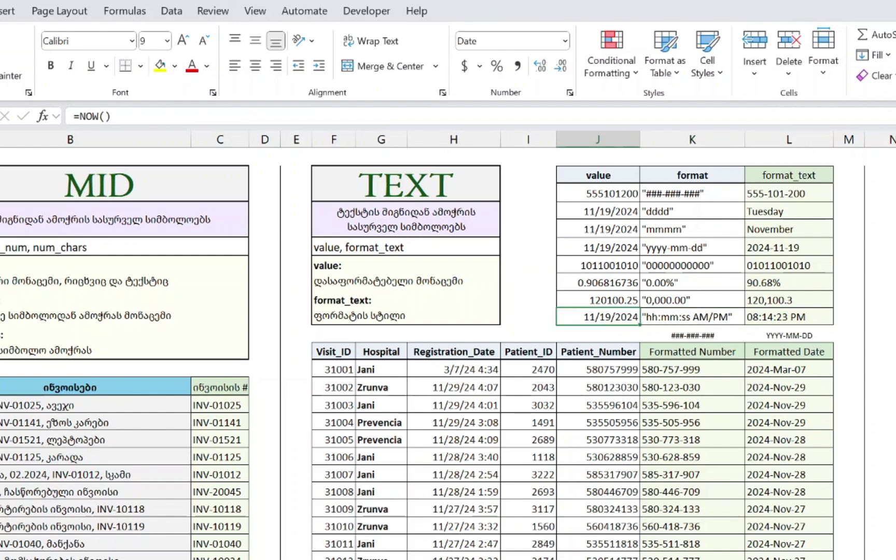
key("Right")
key("Right")
key("F2")
key("Escape")
key("Left")
key("Left")
key("F2")
key("Escape")
key("F2")
key("Escape")
key("F2")
key("Escape")
- Format J10 with the 3/14/12 13:30 date-and-time style via More Number Formats
left_click(569, 39)
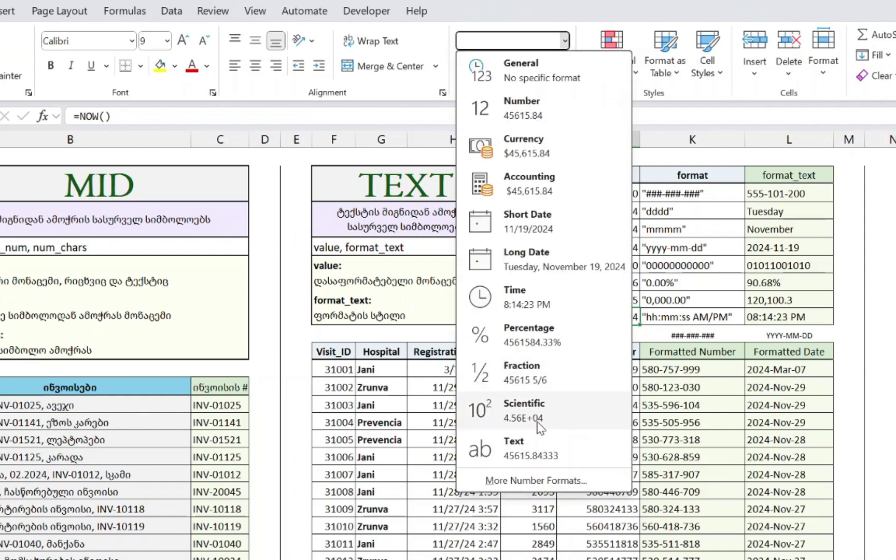
key("Escape")
left_click(565, 40)
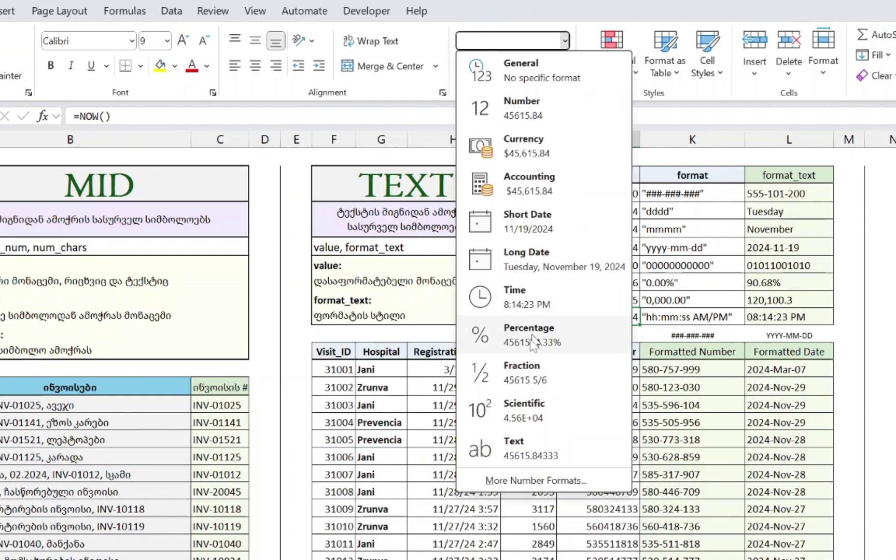
left_click(526, 480)
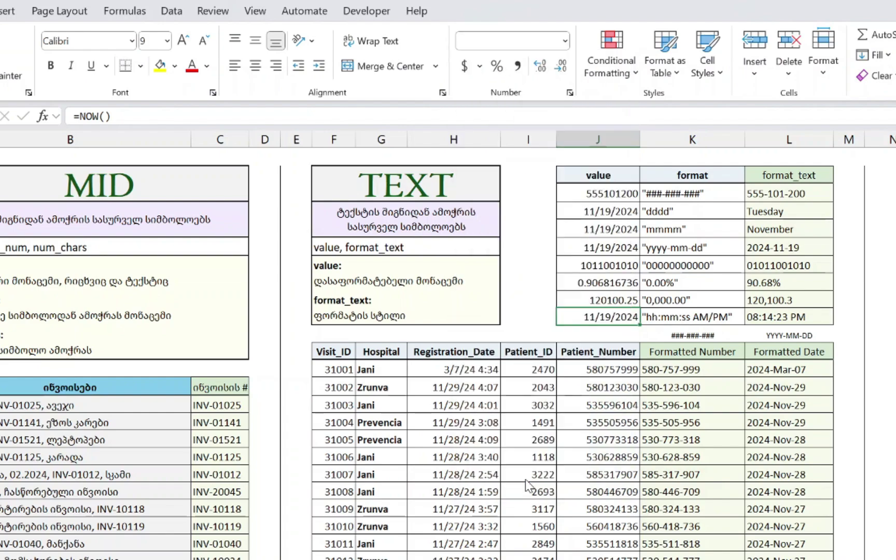
left_click_drag(293, 23, 140, 230)
left_click(235, 377)
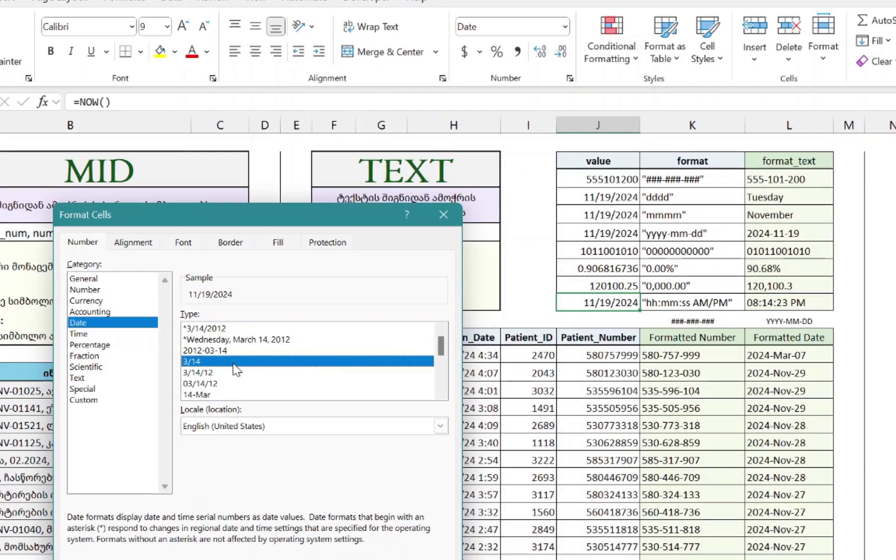
scroll(235, 378, "down", 3)
left_click(197, 289)
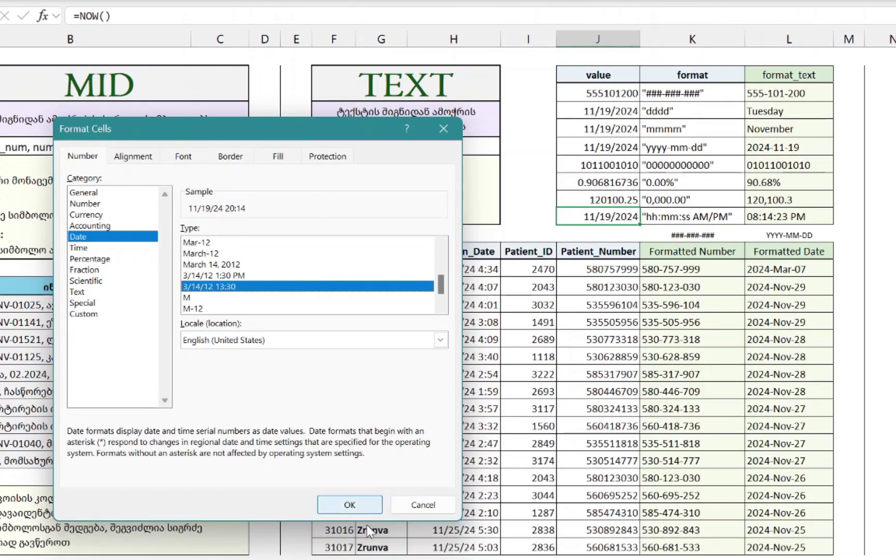
left_click(348, 510)
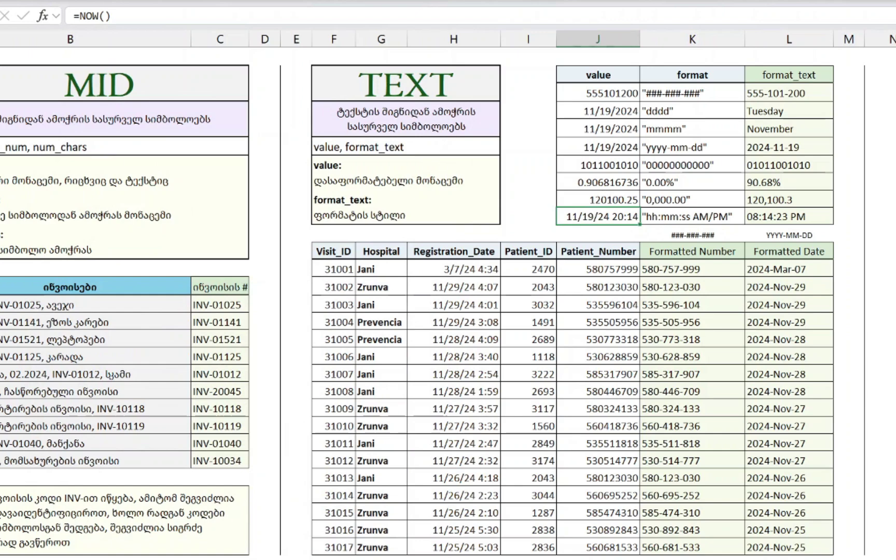
double_click(779, 217)
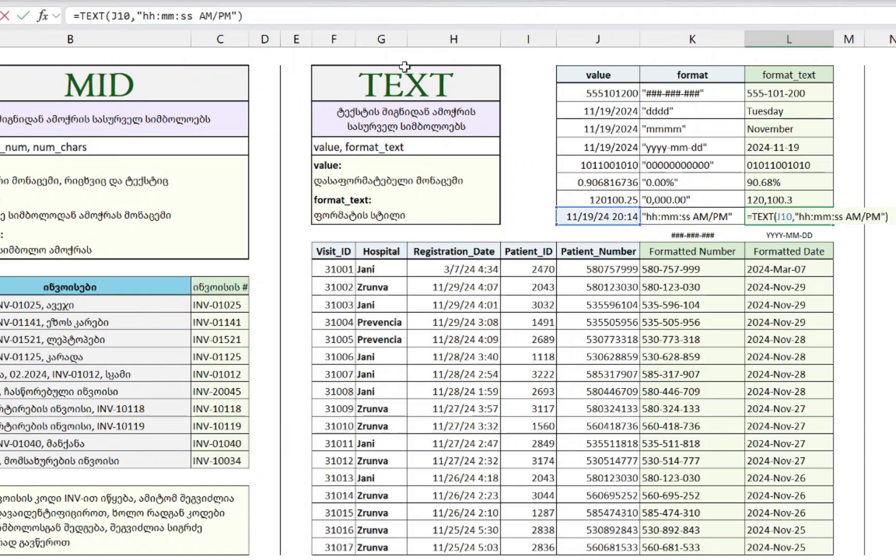
left_click(139, 18)
key("Right")
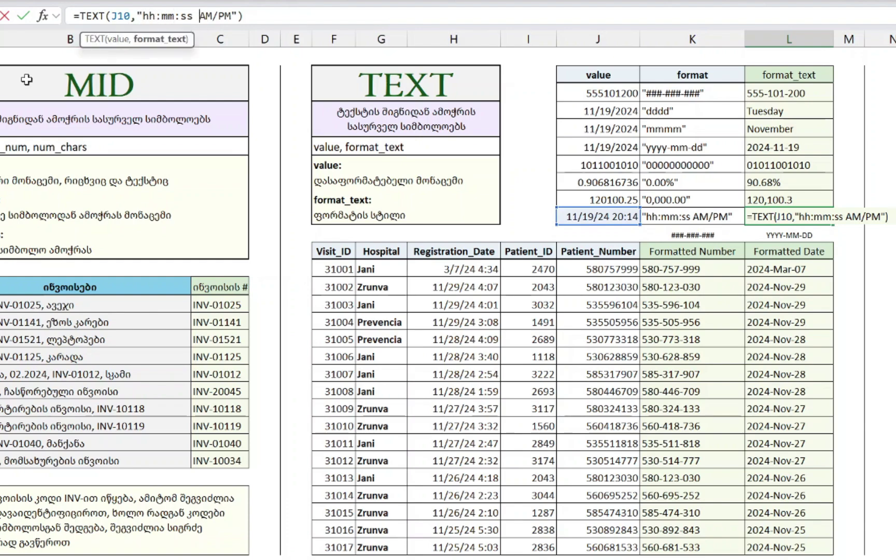
key("ctrl+Return")
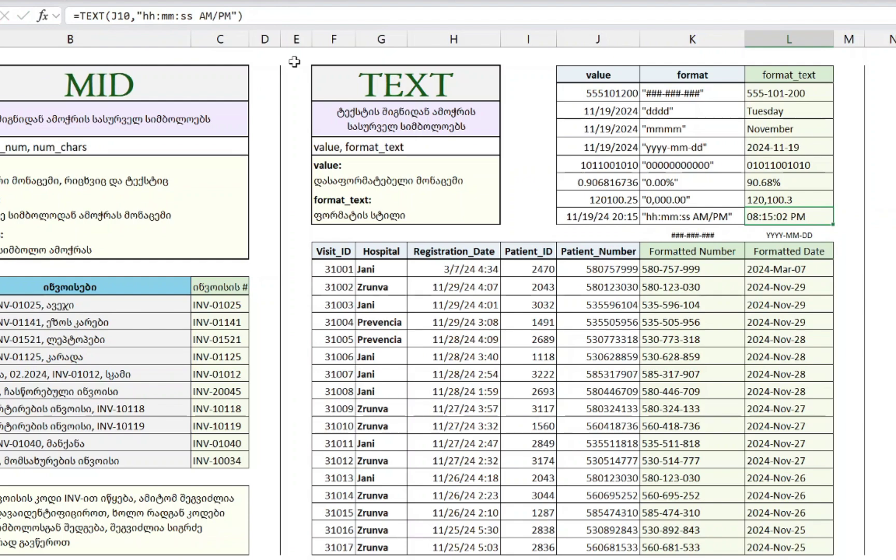
key("Right")
key("Down")
key("Down")
key("Down")
key("Up")
key("Up")
key("Up")
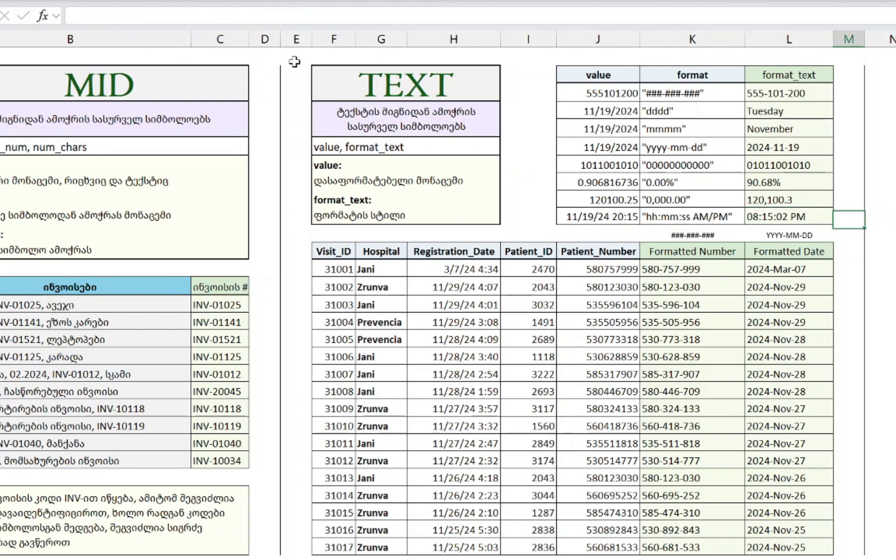
type("=M10")
key("BackSpace")
key("BackSpace")
key("BackSpace")
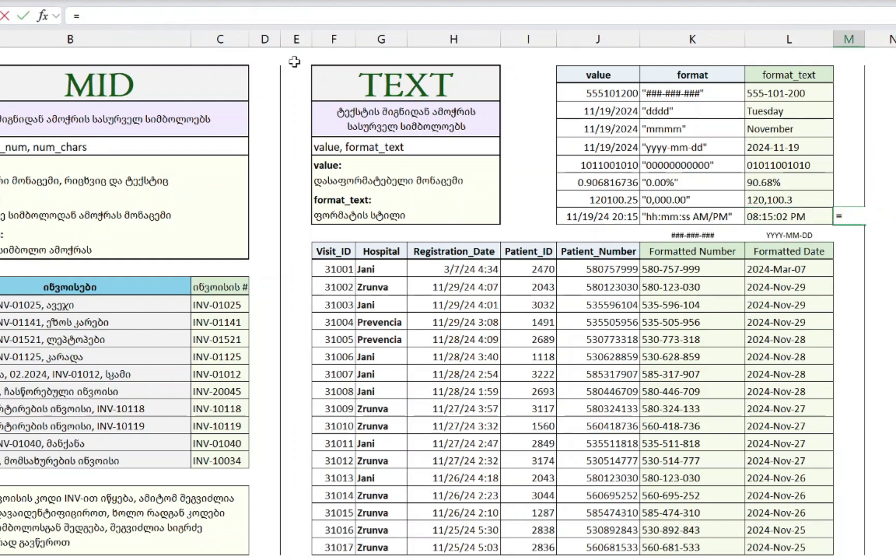
type("HOUR(")
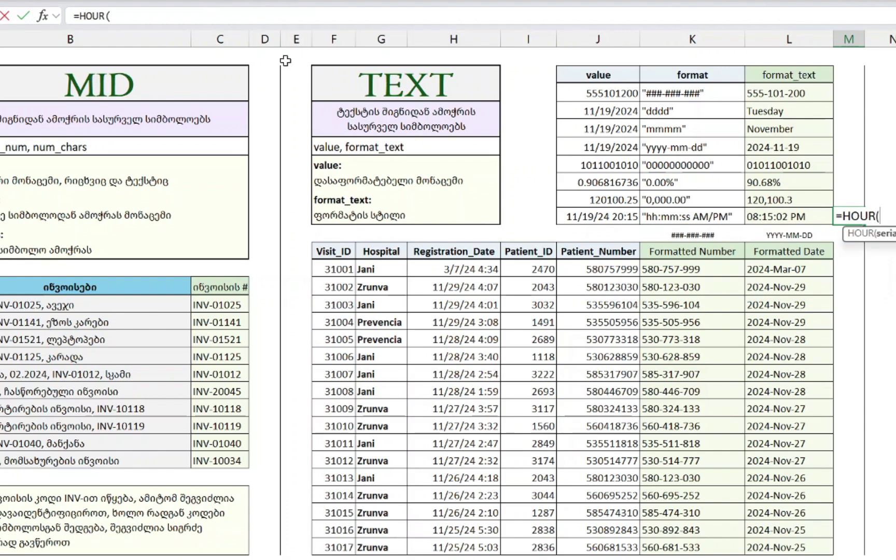
left_click(611, 215)
key("Return")
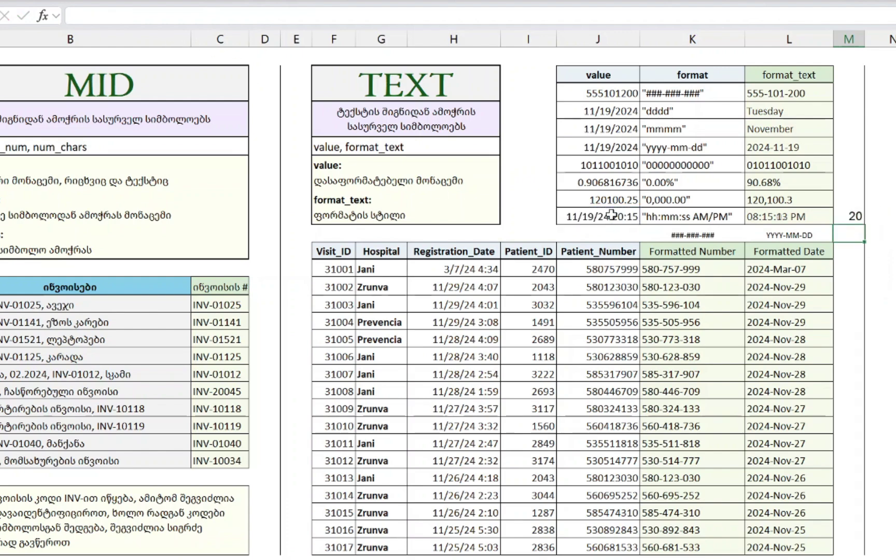
key("Up")
key("Delete")
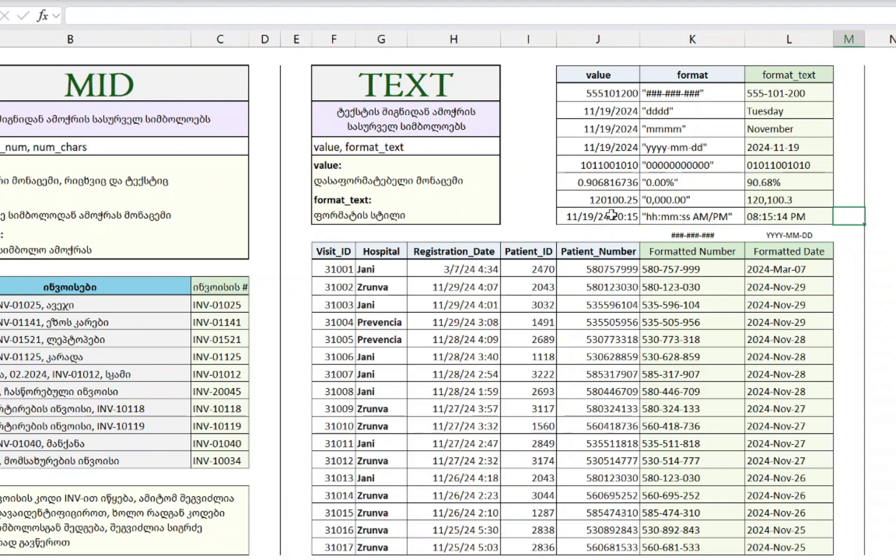
key("Left")
key("F2")
key("Left")
key("Left")
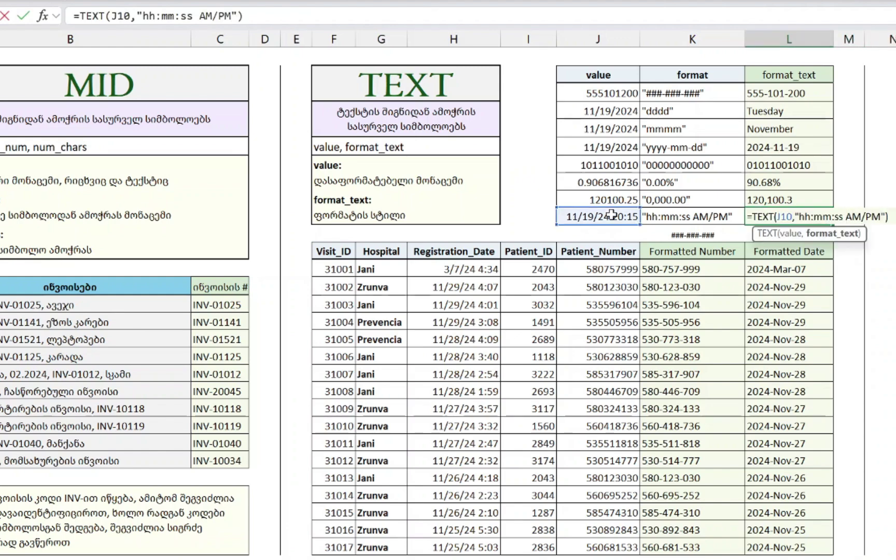
key("shift+Left")
key("shift+Left")
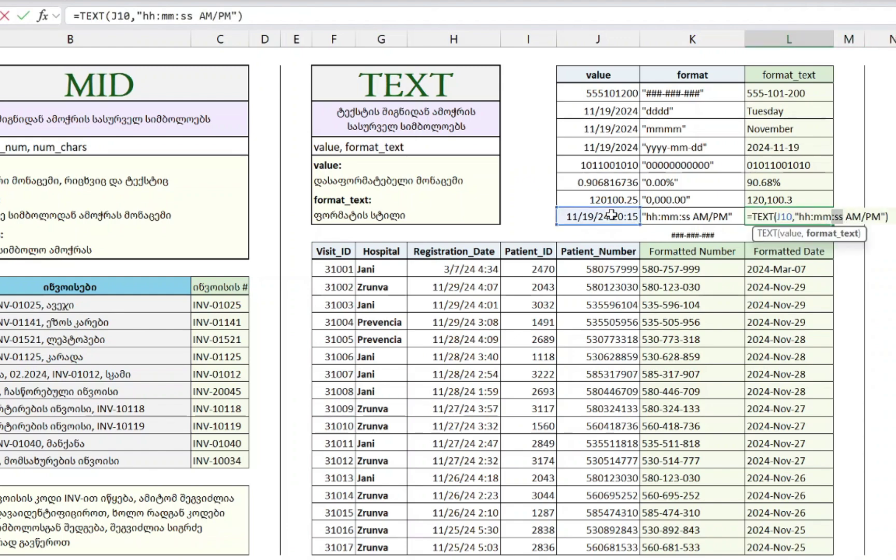
key("shift+Right")
key("shift+Right")
key("shift+Right")
key("shift+Right")
key("shift+Right")
key("shift+Right")
key("shift+Right")
key("shift+Right")
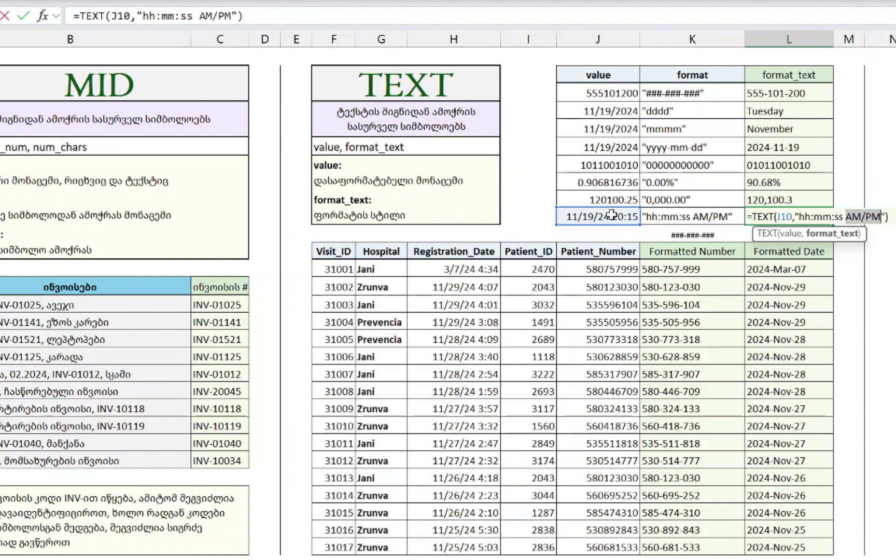
key("Delete")
key("Return")
key("Up")
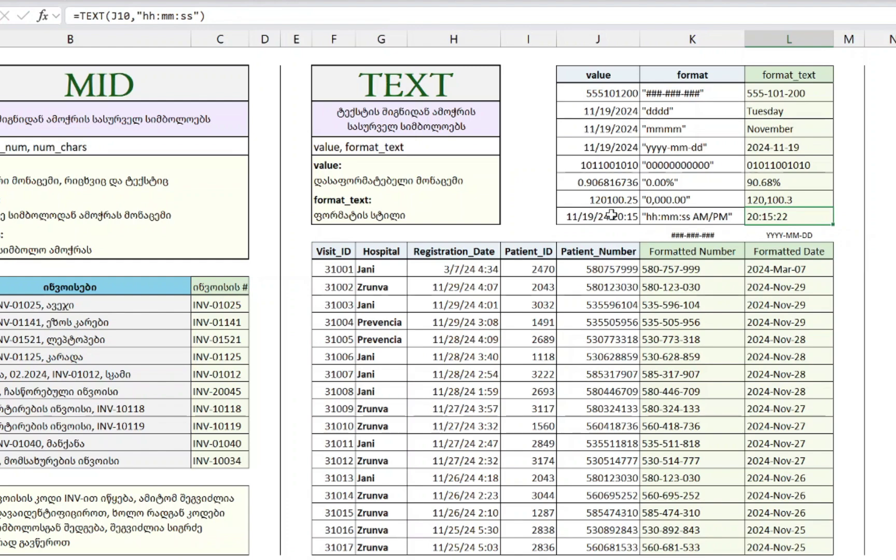
key("F2")
key("Escape")
key("ctrl+z")
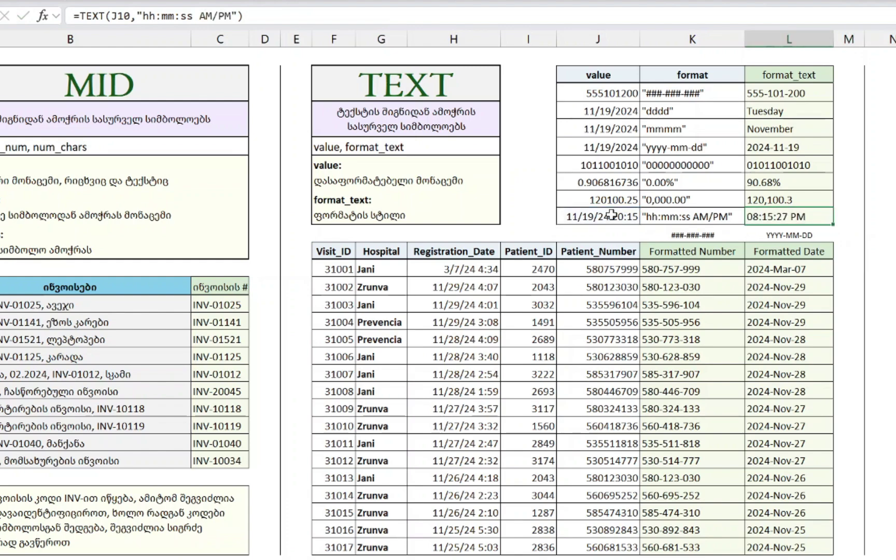
key("F2")
key("Left")
key("Left")
key("Left")
key("Left")
key("Left")
key("Left")
key("Left")
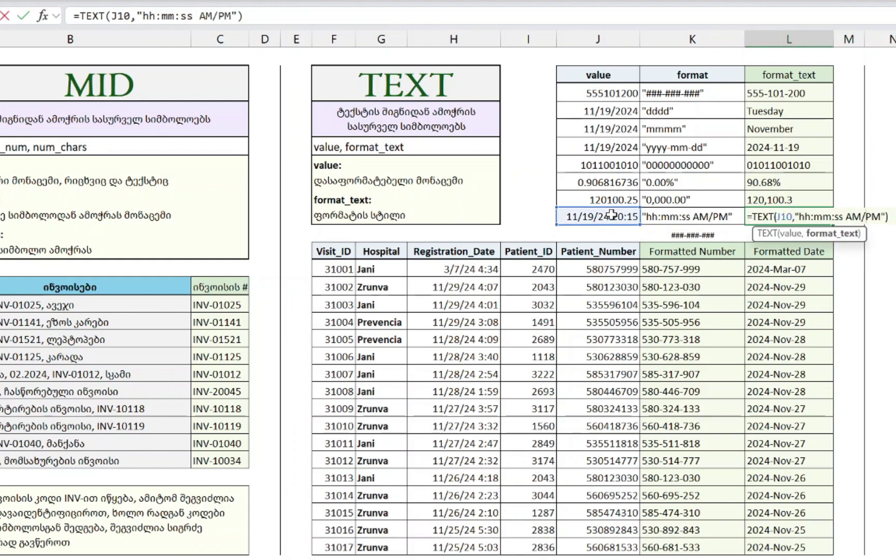
key("shift+Right")
key("shift+Right")
key("shift+Right")
key("shift+Right")
key("shift+Right")
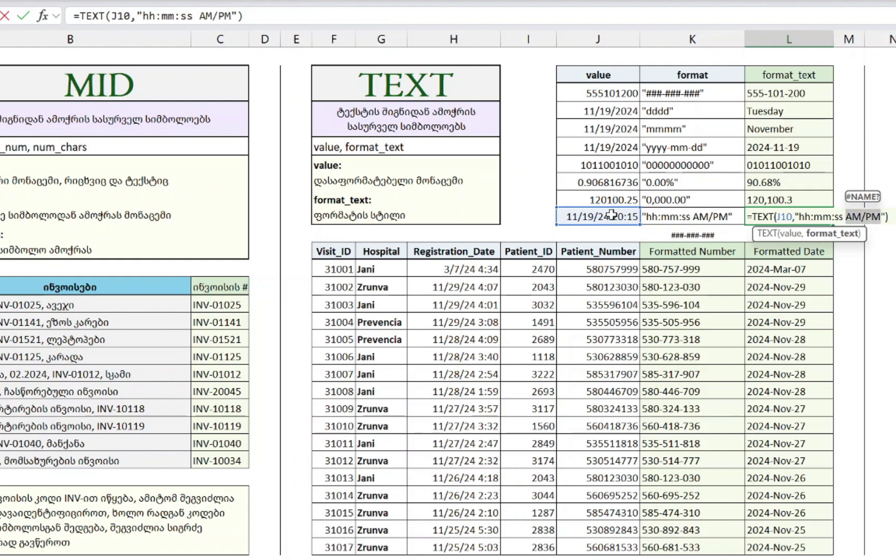
key("Escape")
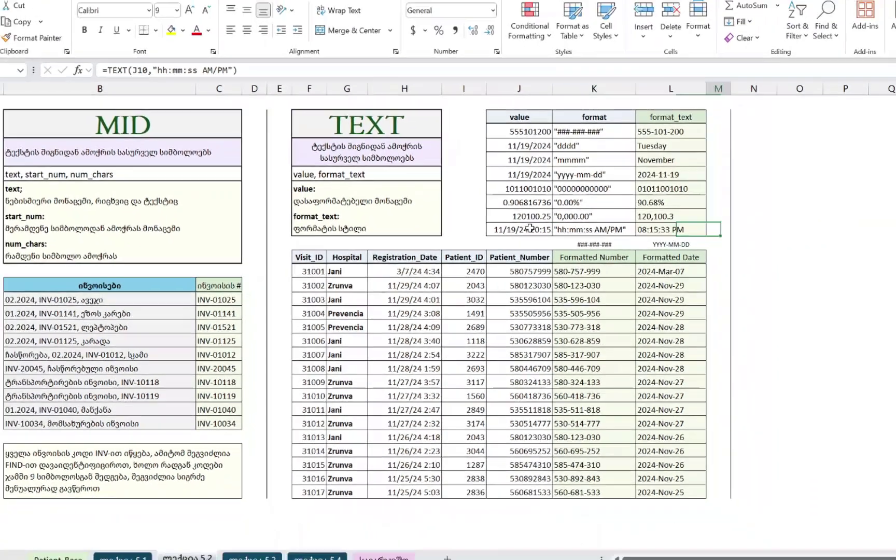
- Go to the ლექცია 5.3 sheet, zoom to 120%, and select the misspelled email in B18
key("Right")
key("Right")
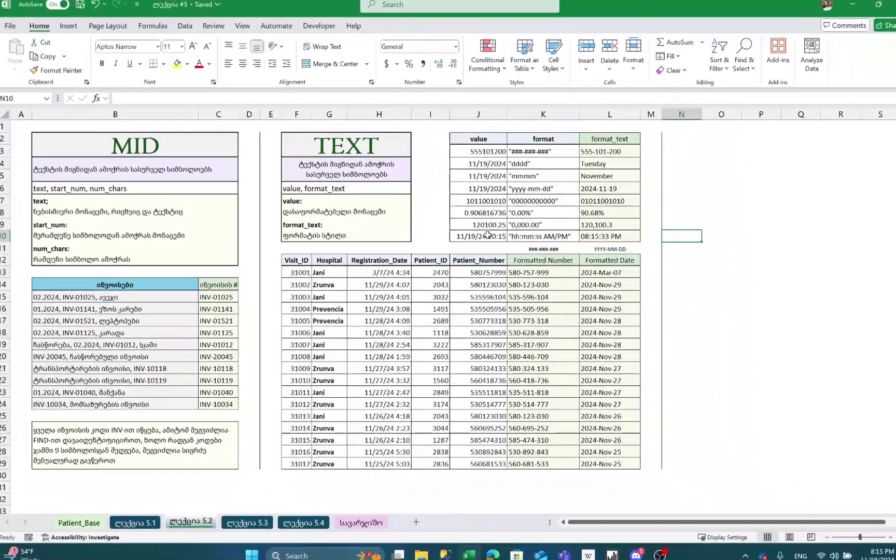
key("ctrl+Page_Down")
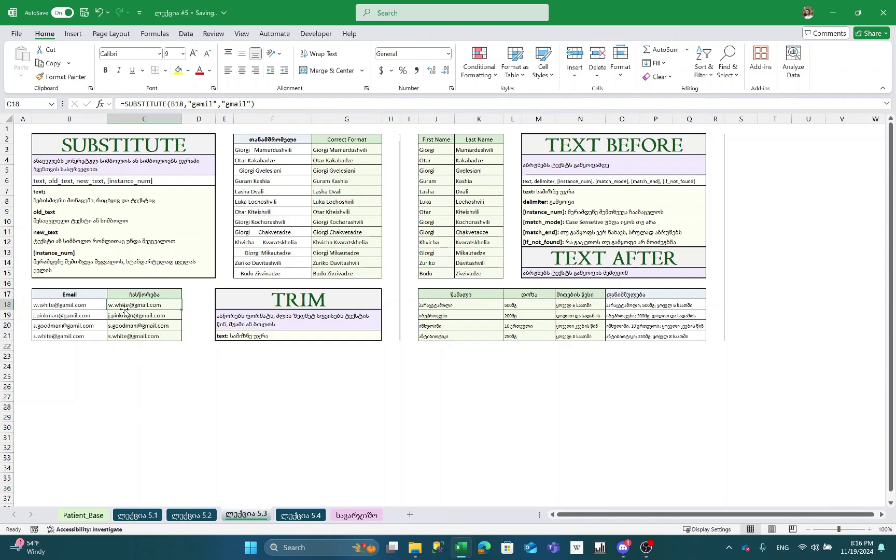
scroll(125, 309, "up", 2)
scroll(125, 310, "down", 1)
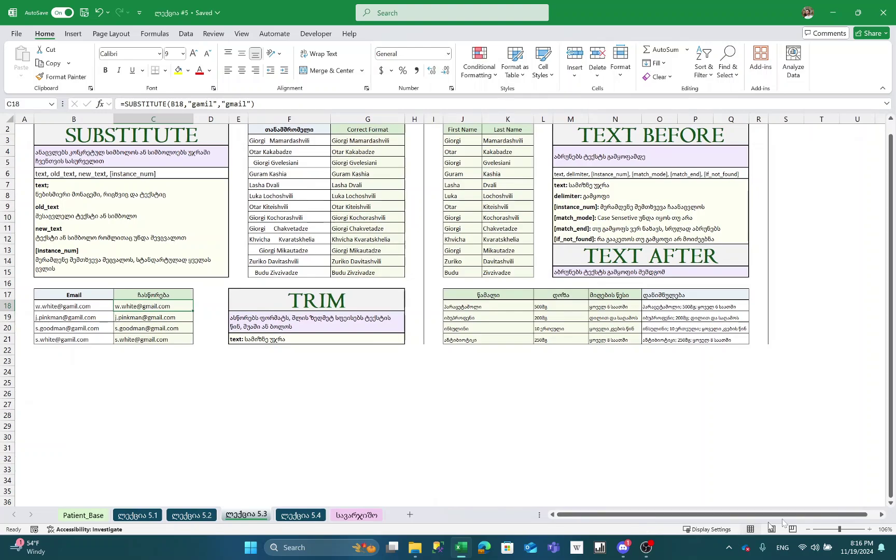
left_click(870, 529)
left_click(870, 529)
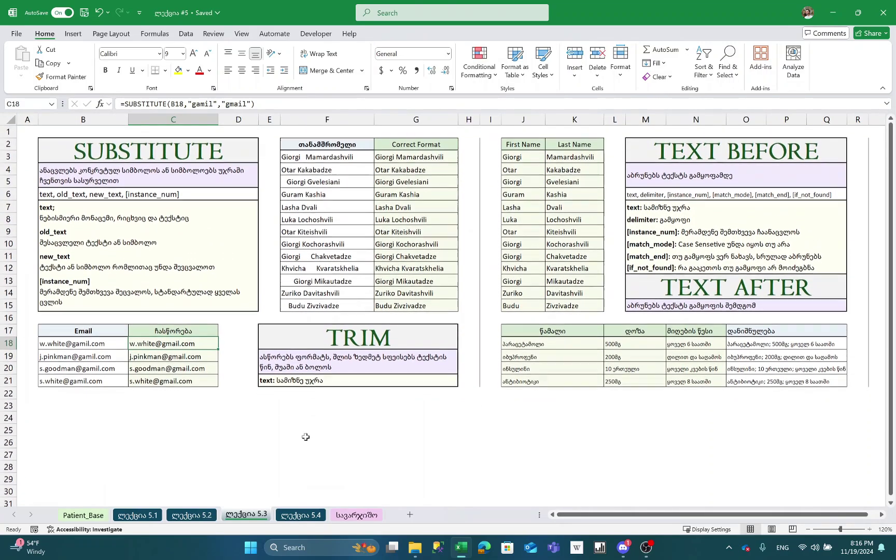
left_click(73, 344)
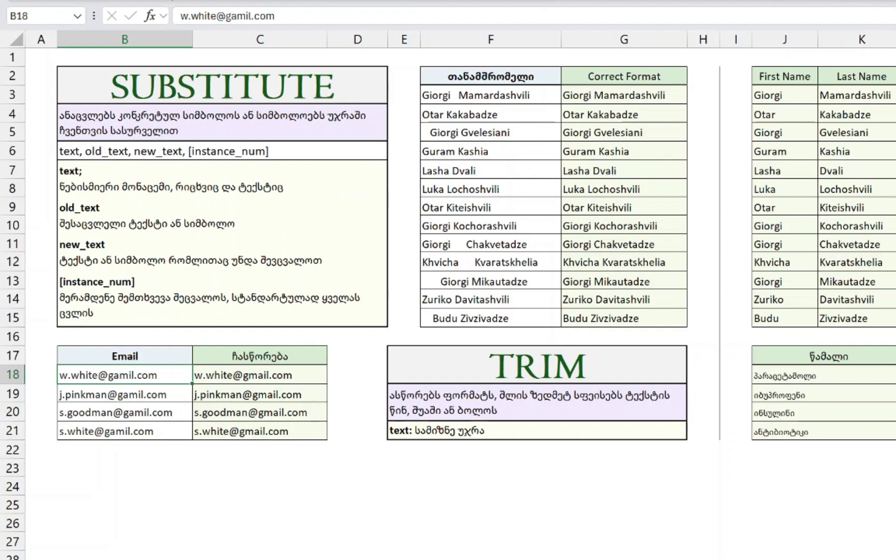
- Clear the corrected emails in C18:C21
left_click(249, 375)
key("ctrl+shift+Down")
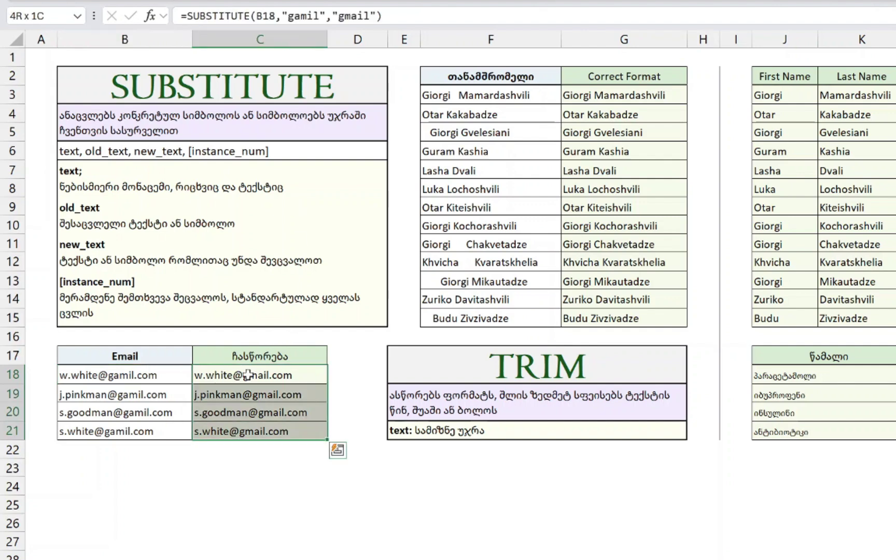
key("Delete")
key("Up")
key("Down")
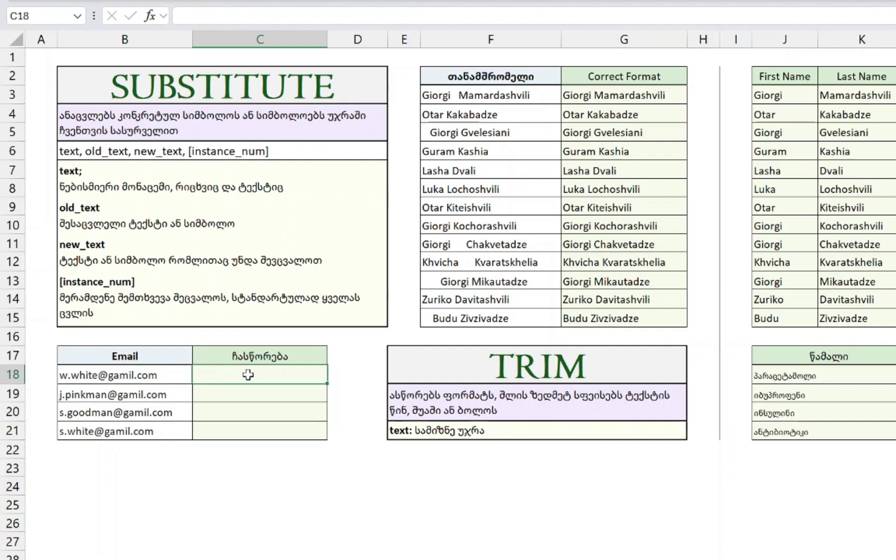
type("=SU")
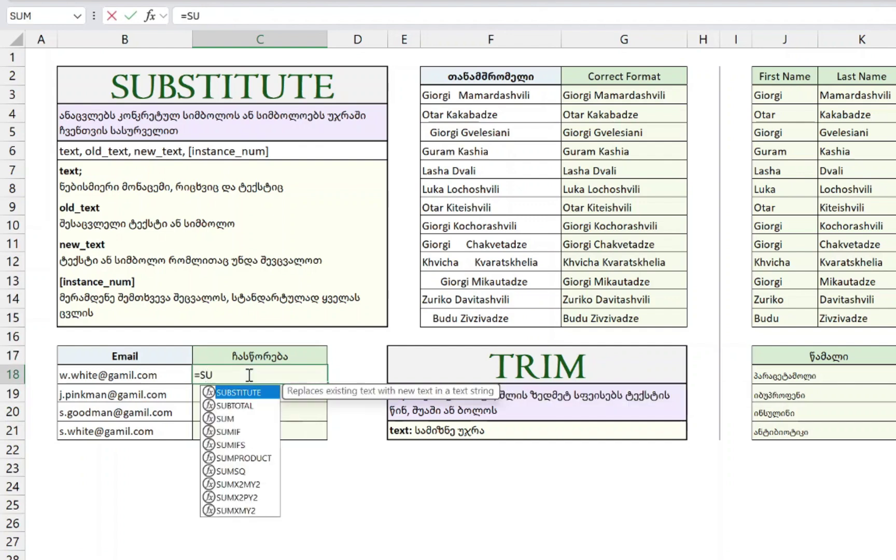
type("B")
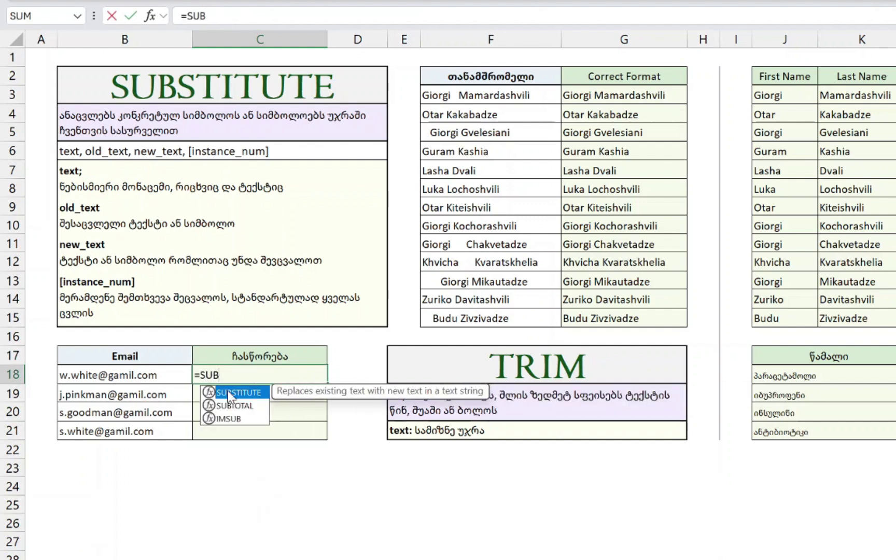
double_click(229, 393)
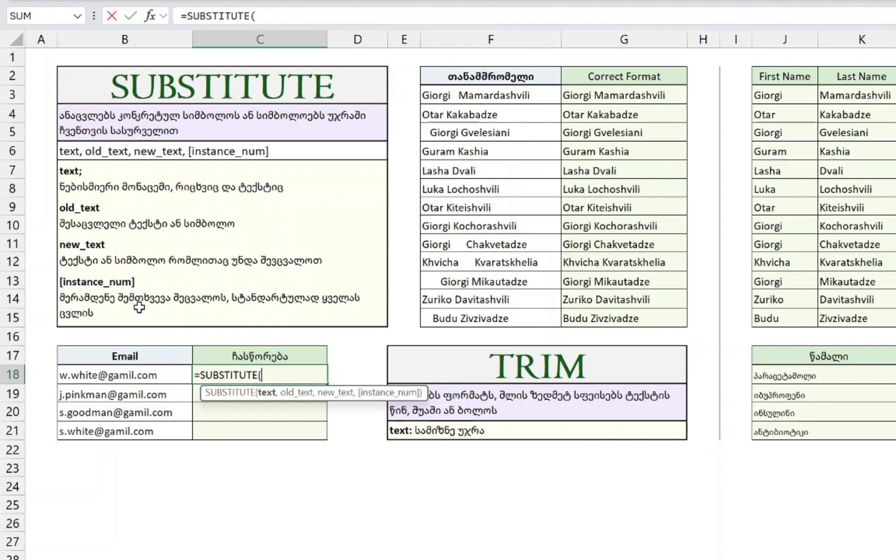
left_click(120, 373)
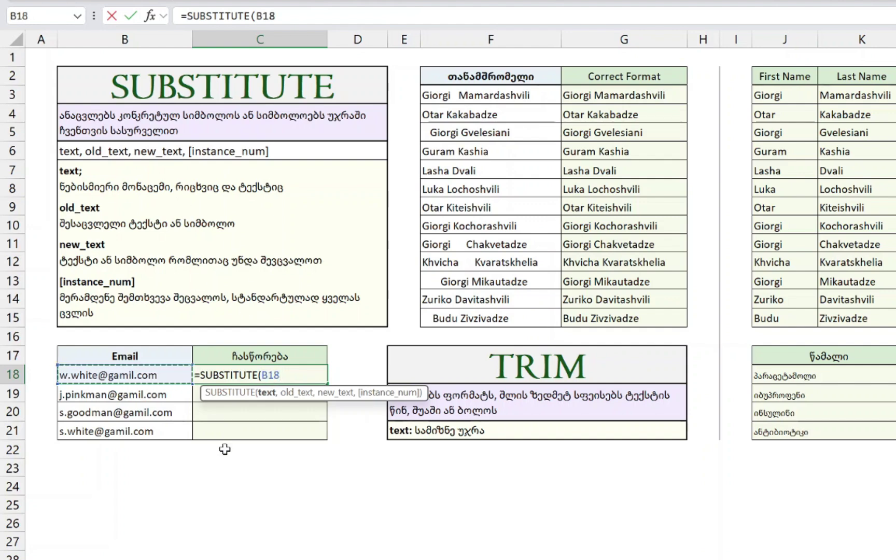
type(",")
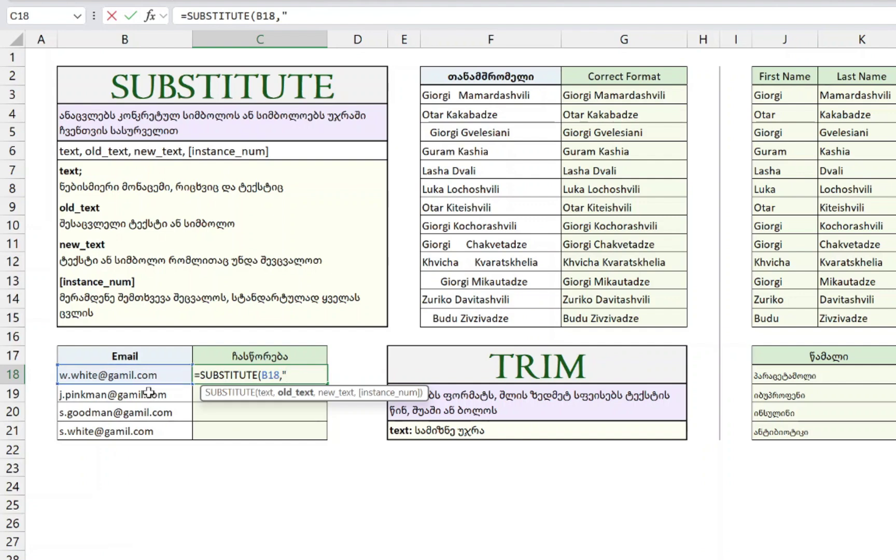
type("\"@gamil")
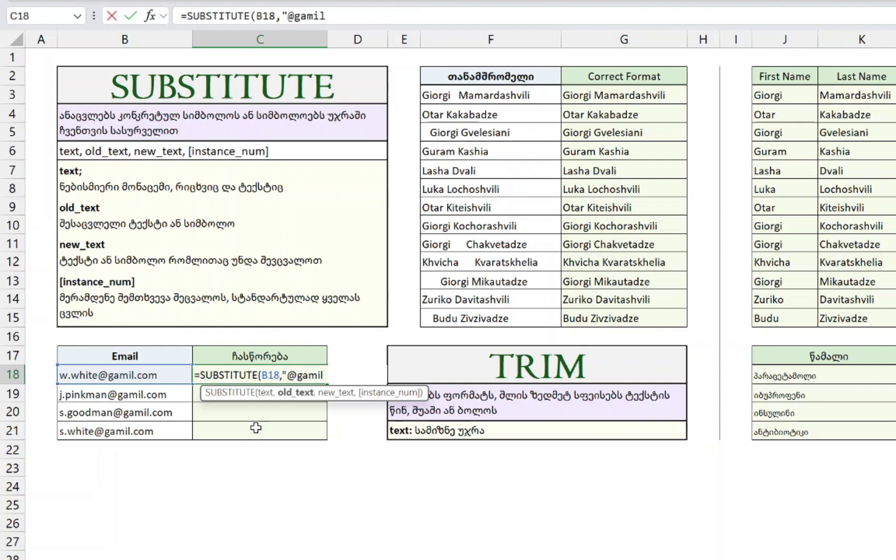
type(".com\"")
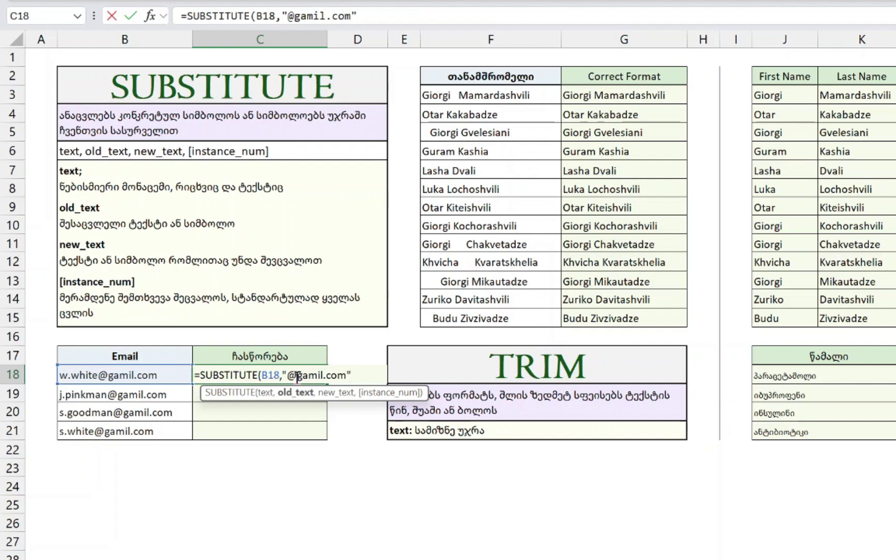
key("Left")
key("Left")
key("Left")
key("Left")
key("Left")
key("Left")
key("Left")
key("Left")
key("Left")
key("Left")
key("Left")
key("Left")
key("Right")
key("BackSpace")
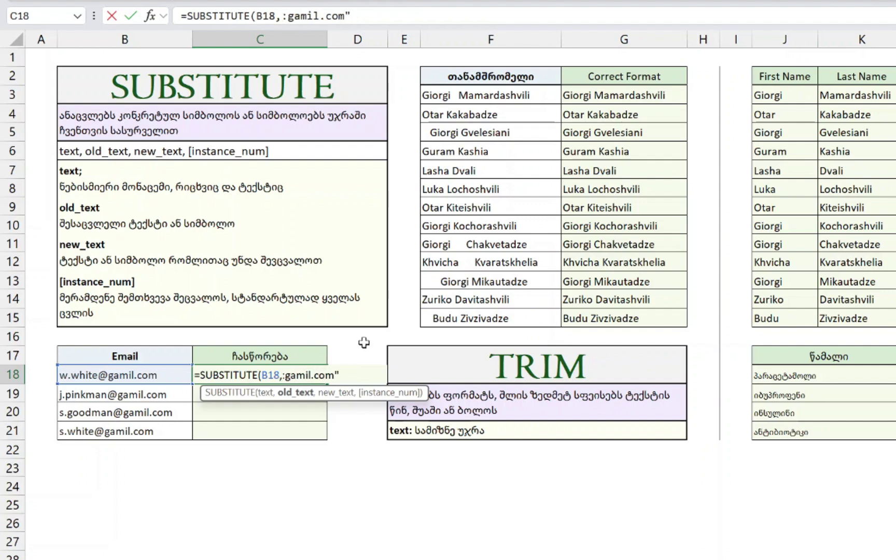
key("Delete")
type("\"")
key("Escape")
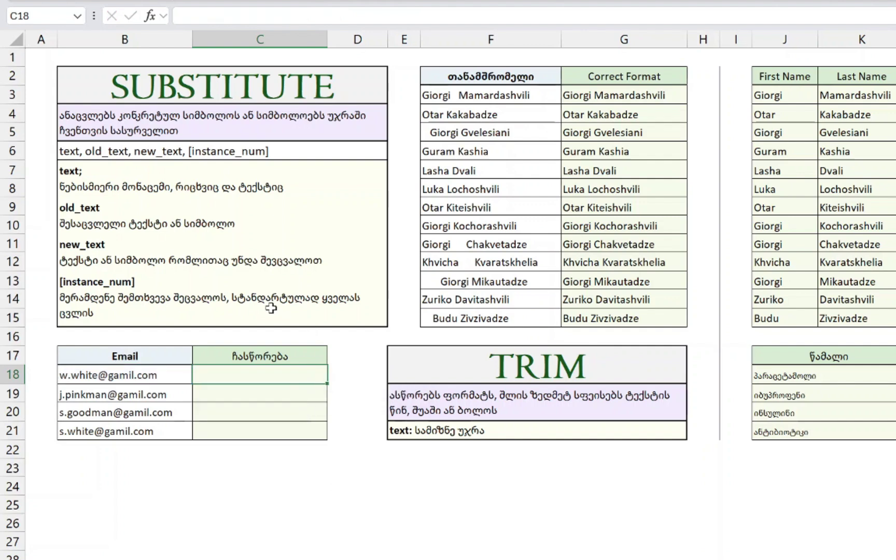
type("=SUB")
key("Tab")
key("Left")
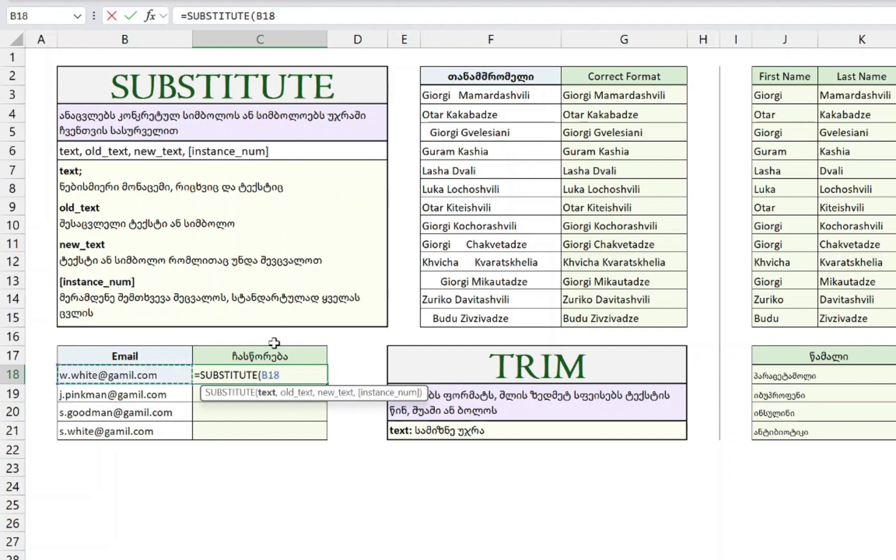
type(",\"@gm")
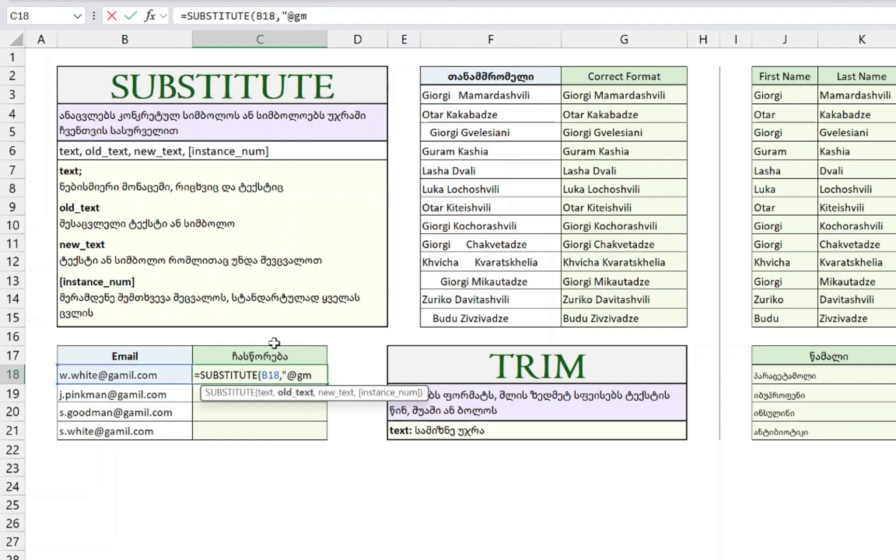
type("ail.com\"")
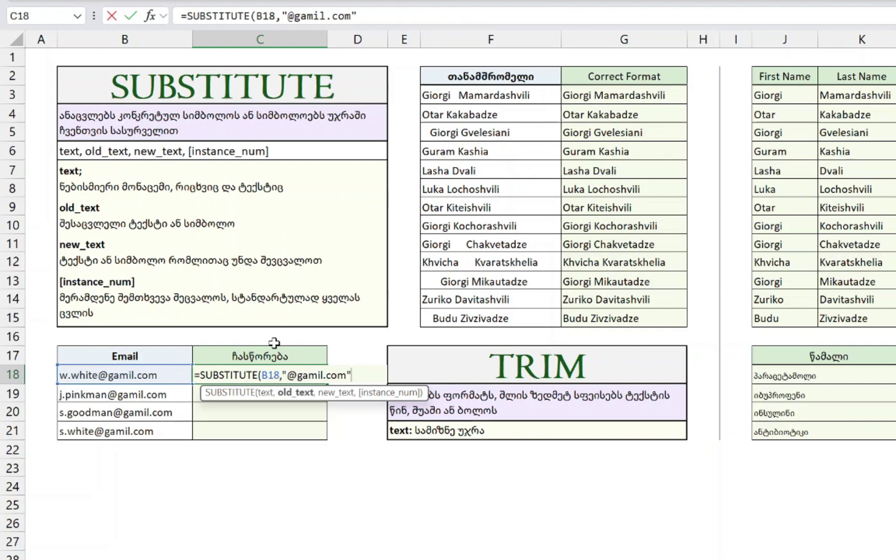
type(",")
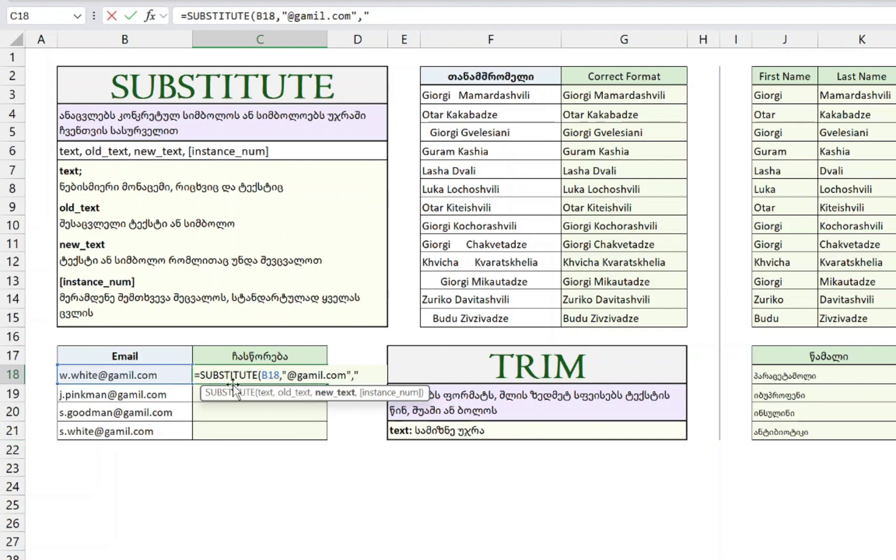
type("@gmail.com")
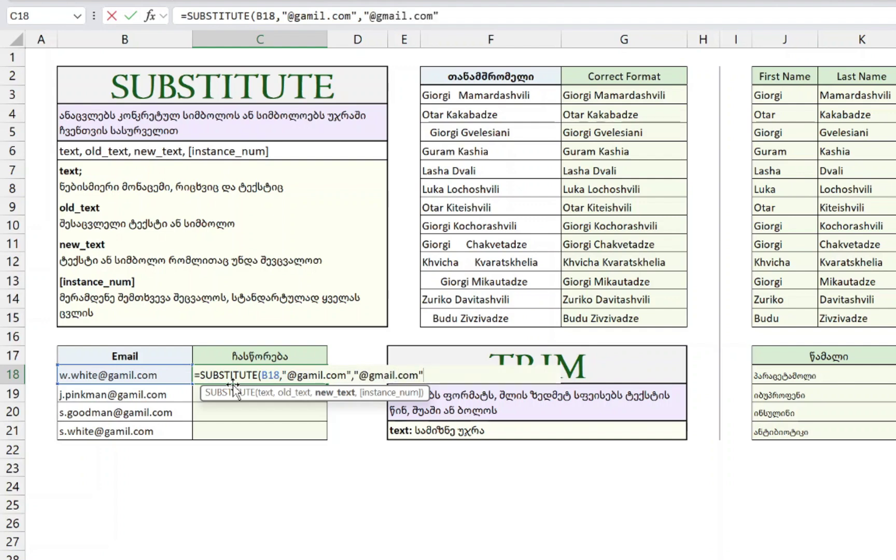
type("\")")
key("Return")
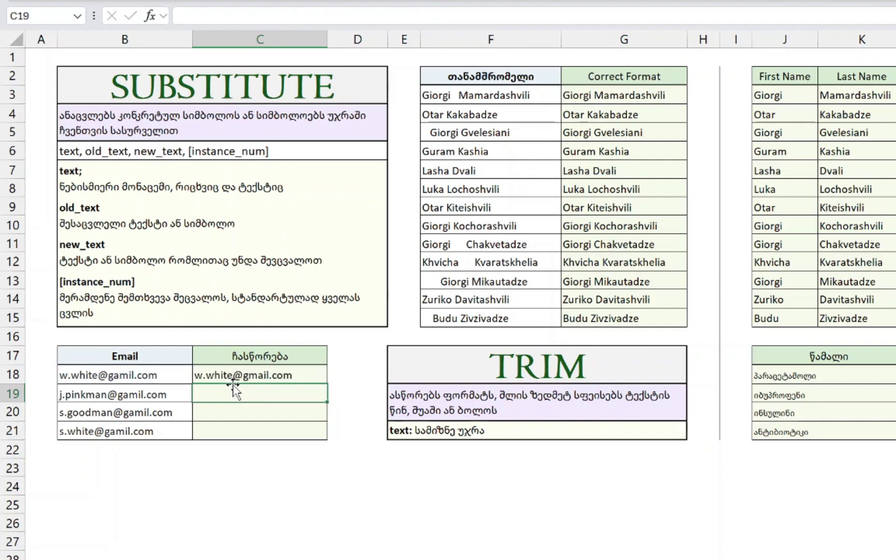
key("Down")
key("Down")
- Fill the formula down to C21 and compare the corrected emails with the originals
key("ctrl+shift+Up")
key("ctrl+d")
left_click(244, 375)
left_click(124, 374)
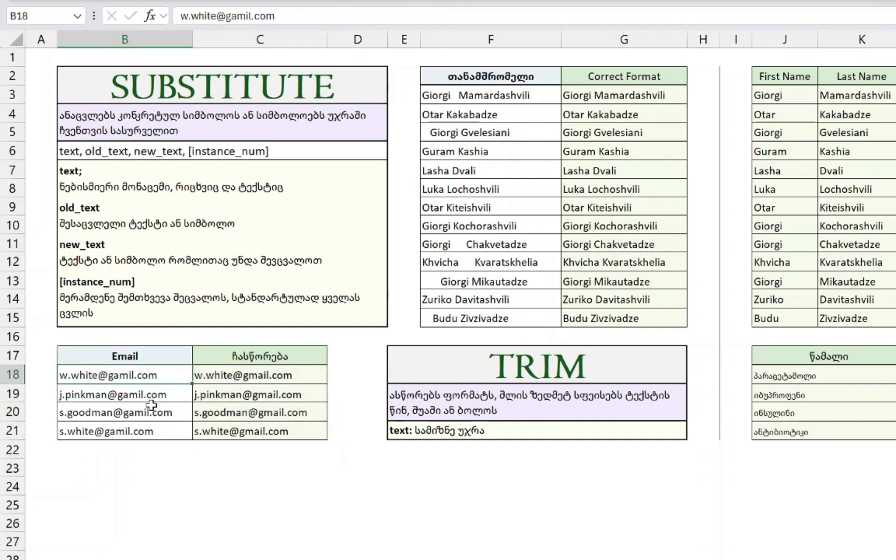
left_click(286, 411)
left_click(281, 431)
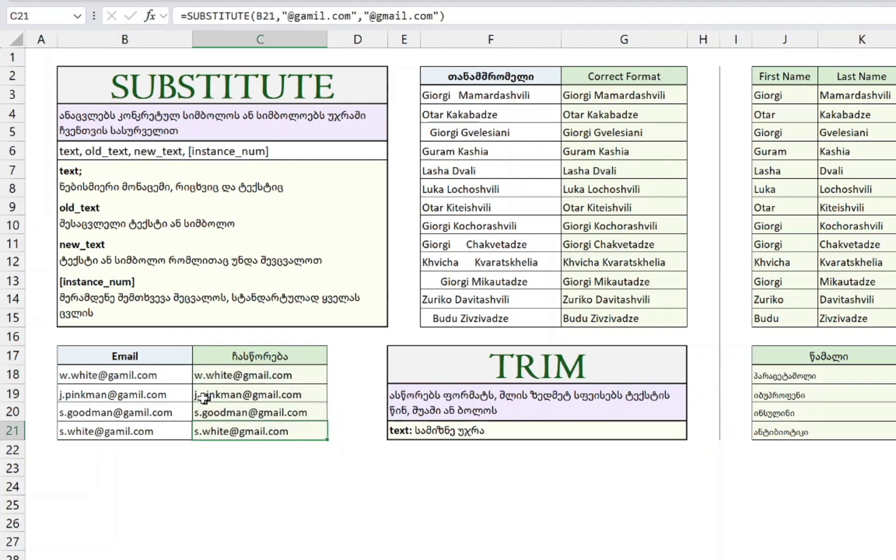
left_click(173, 378)
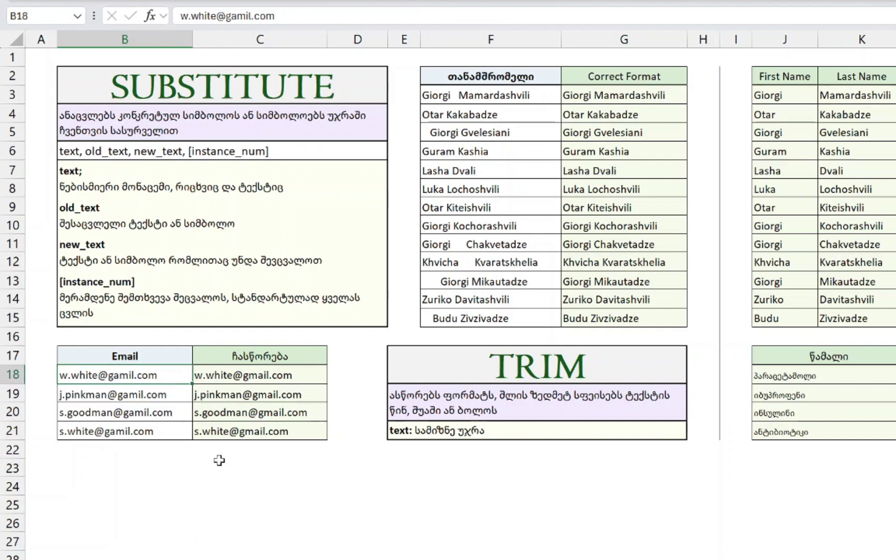
- Inspect the first employee names, temporarily editing one and undoing the change
left_click(491, 114)
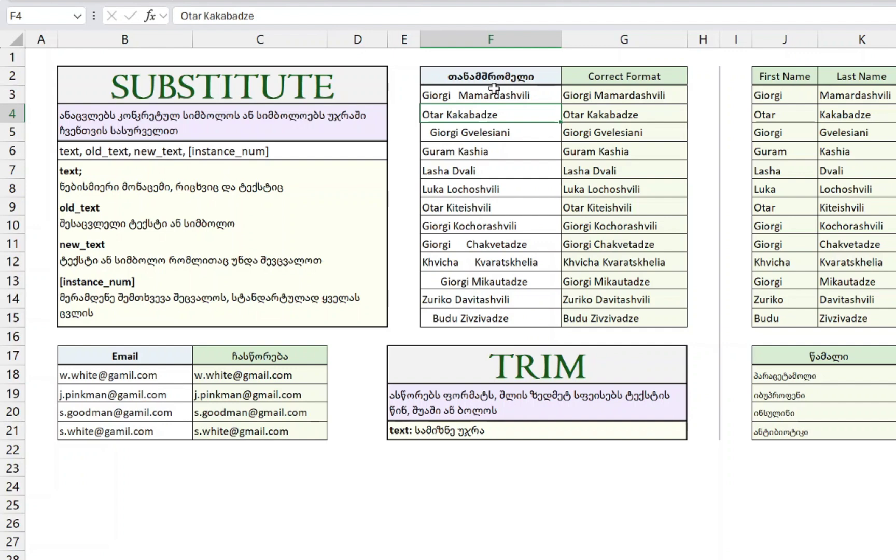
left_click(494, 90)
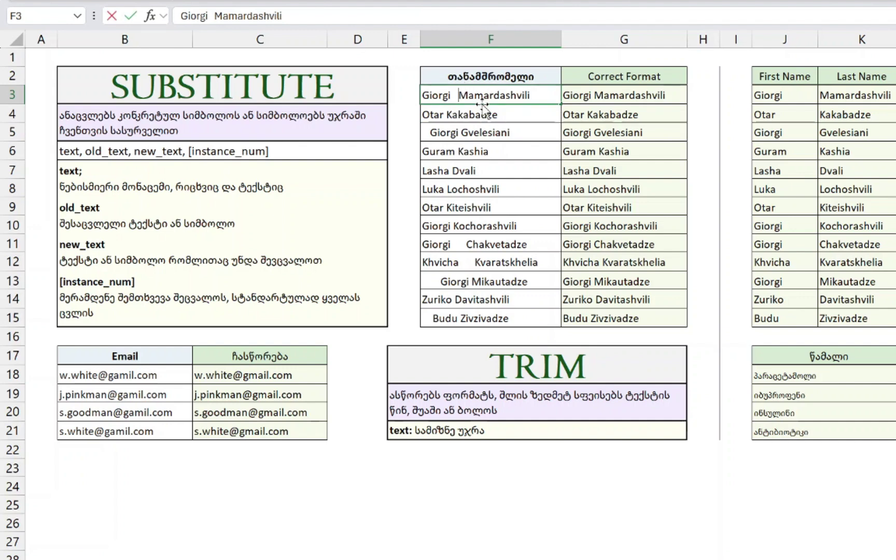
double_click(458, 95)
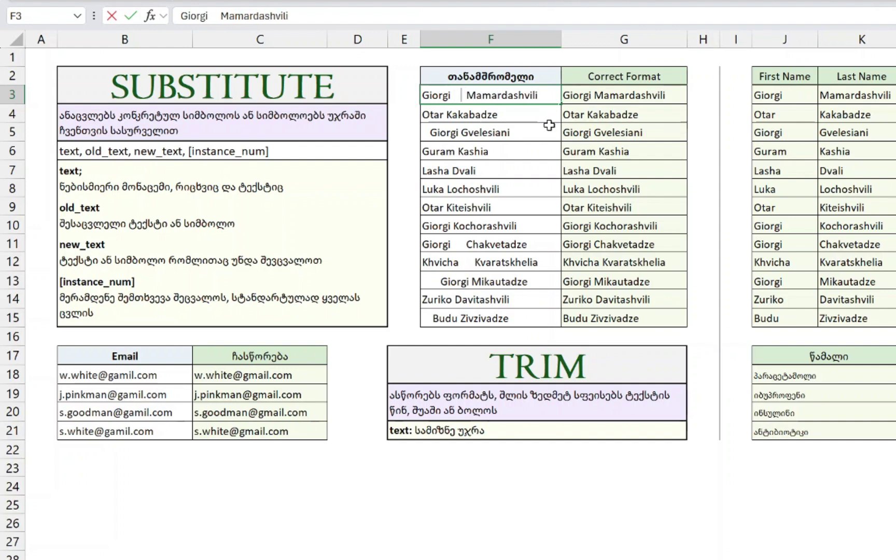
key("Return")
key("Right")
key("Up")
key("Left")
key("ctrl+z")
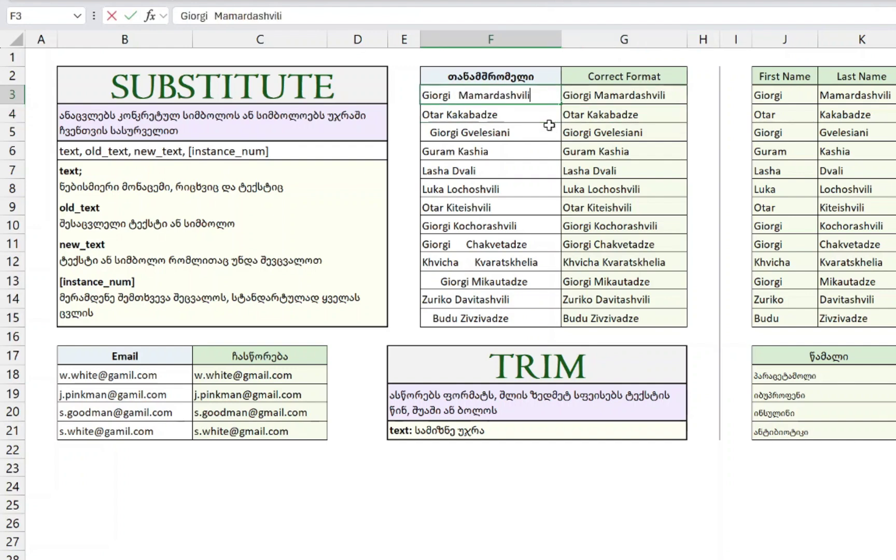
- Reveal the leading and trailing extra spaces in the employee names without changing them
double_click(550, 125)
key("shift+Right")
key("shift+Right")
key("shift+Right")
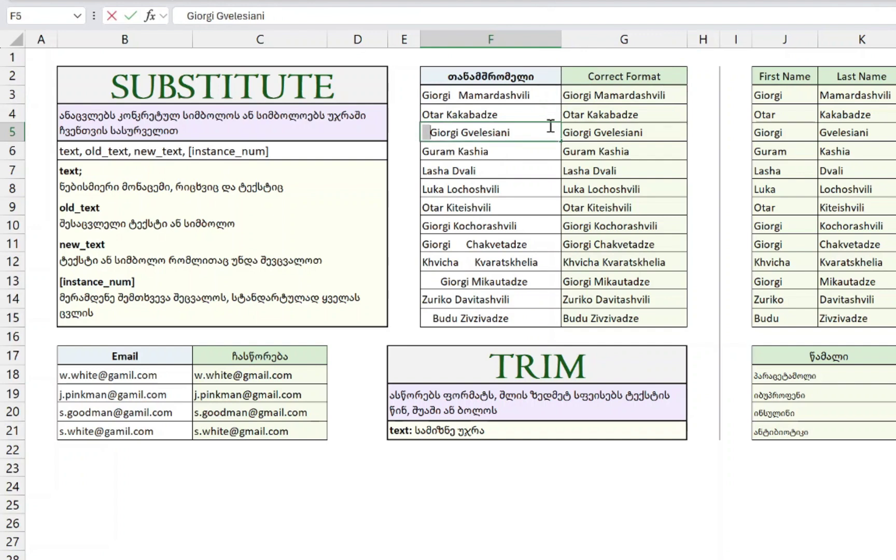
key("Return")
key("F2")
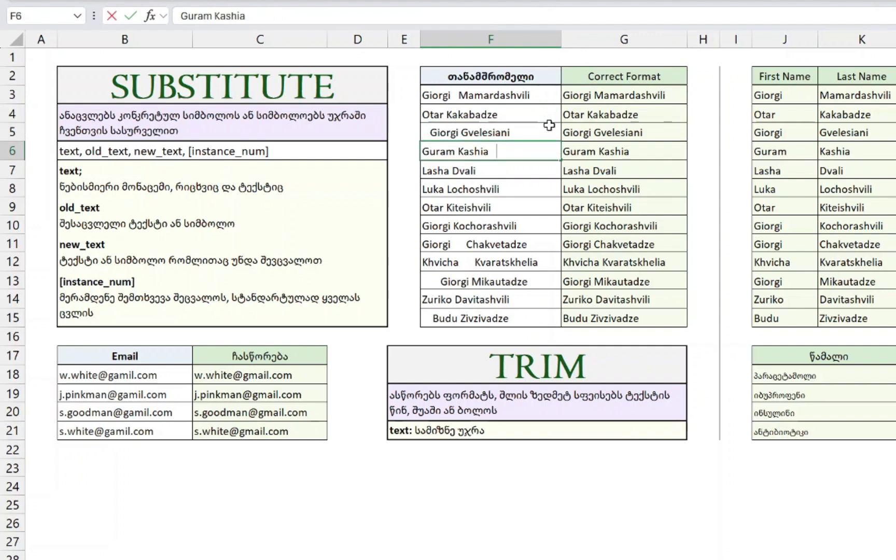
key("shift+Left")
key("shift+Left")
key("Escape")
key("F2")
key("Left")
key("Escape")
key("F2")
key("Escape")
key("Right")
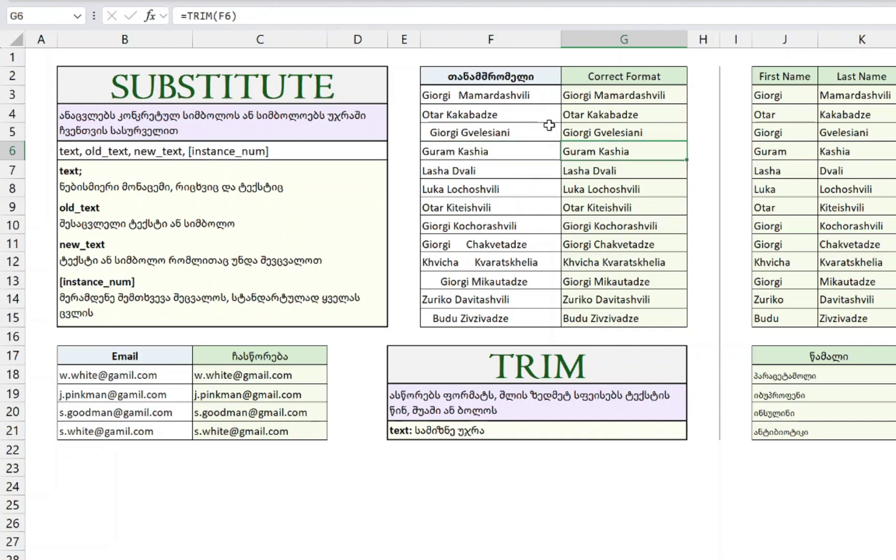
- Clear the Correct Format results in G3:G15 and return to the first empty cell
key("ctrl+Up")
key("Down")
key("ctrl+shift+Down")
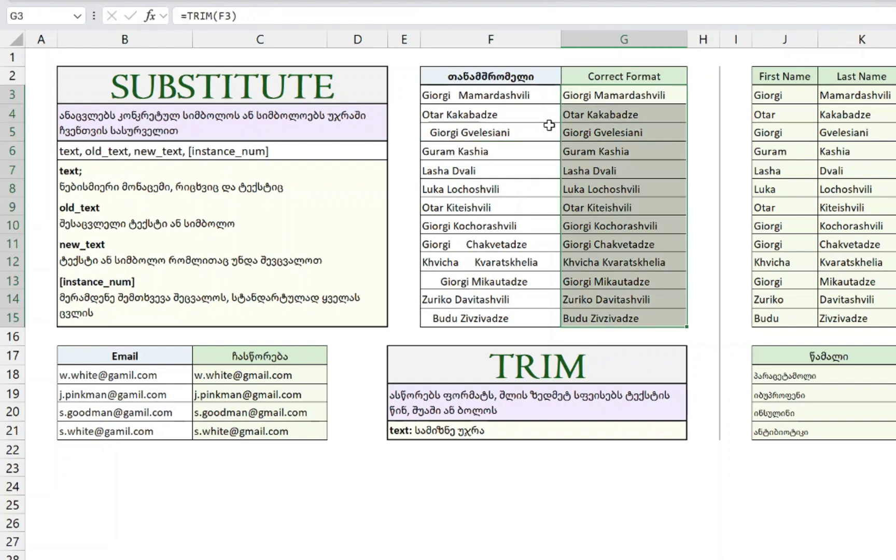
key("Delete")
key("Up")
key("Down")
- Enter =TRIM(F3) in G3 and fill it down through G15
type("=TRIM(")
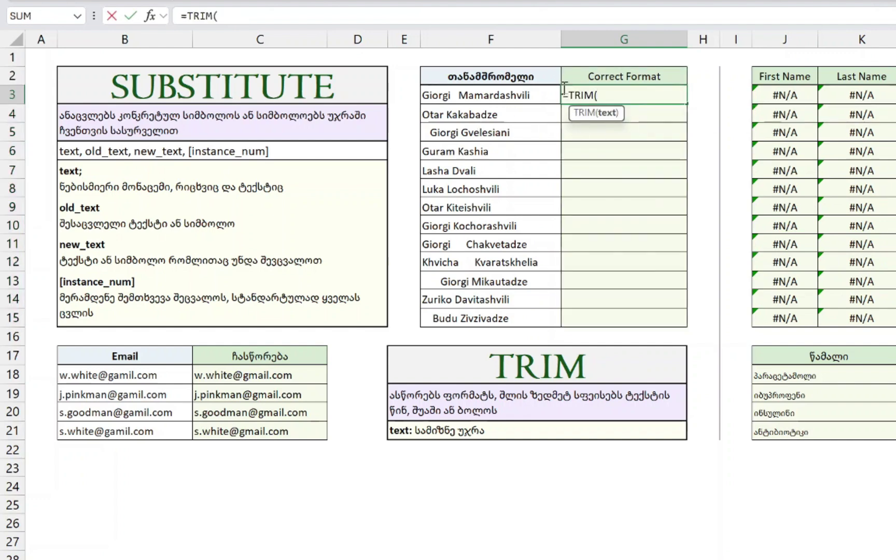
left_click(523, 95)
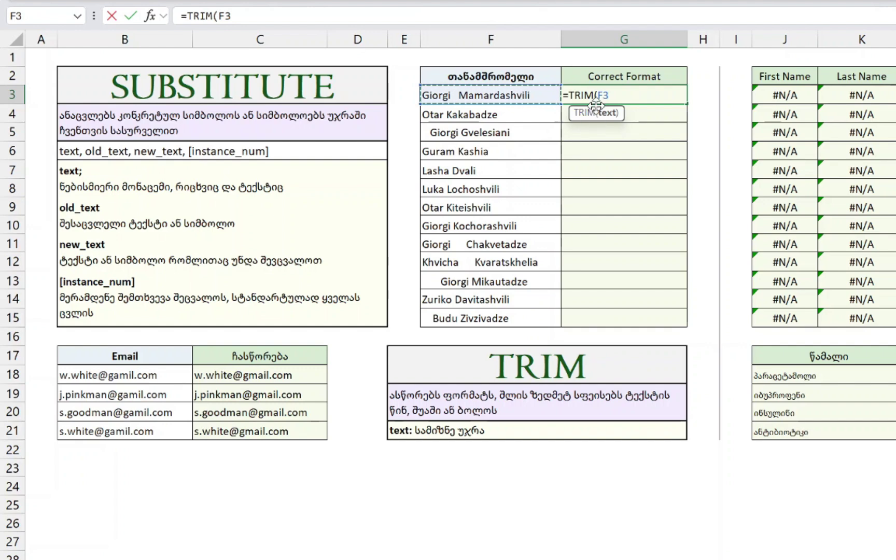
key("BackSpace")
key("BackSpace")
key("BackSpace")
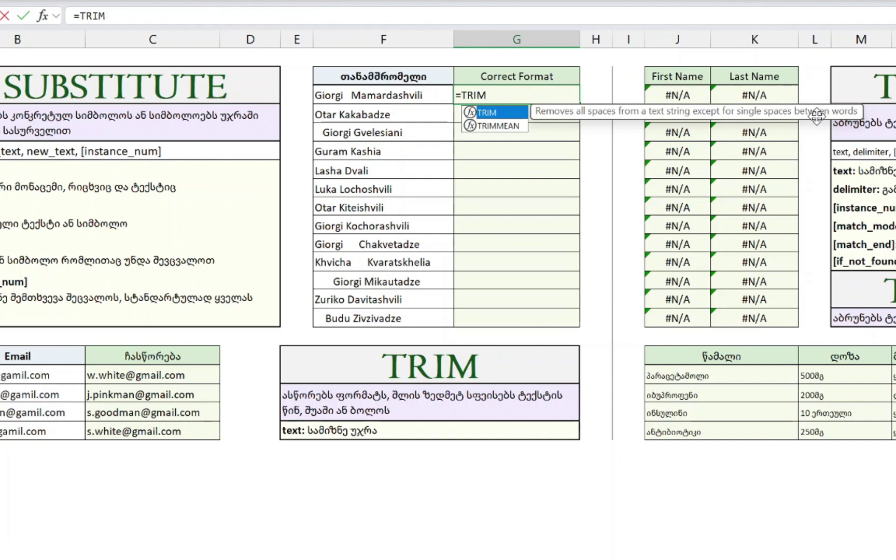
type("(")
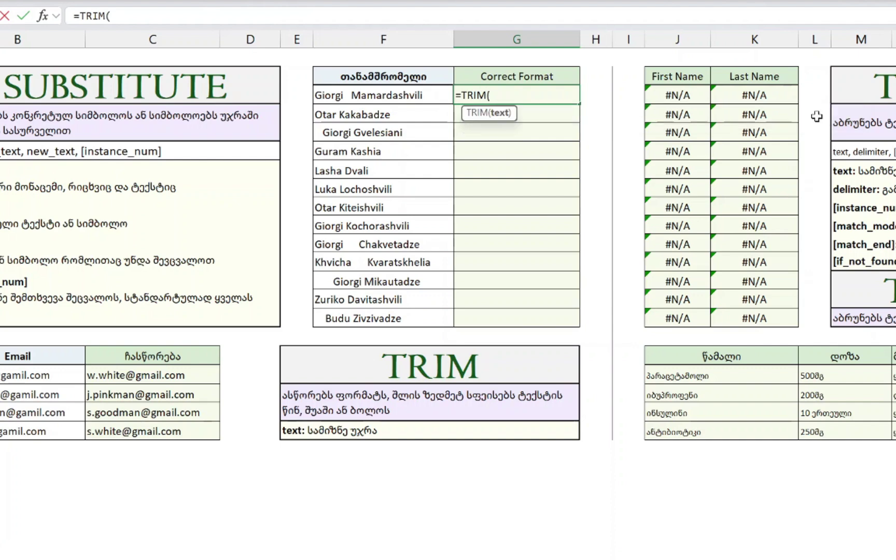
left_click(497, 96)
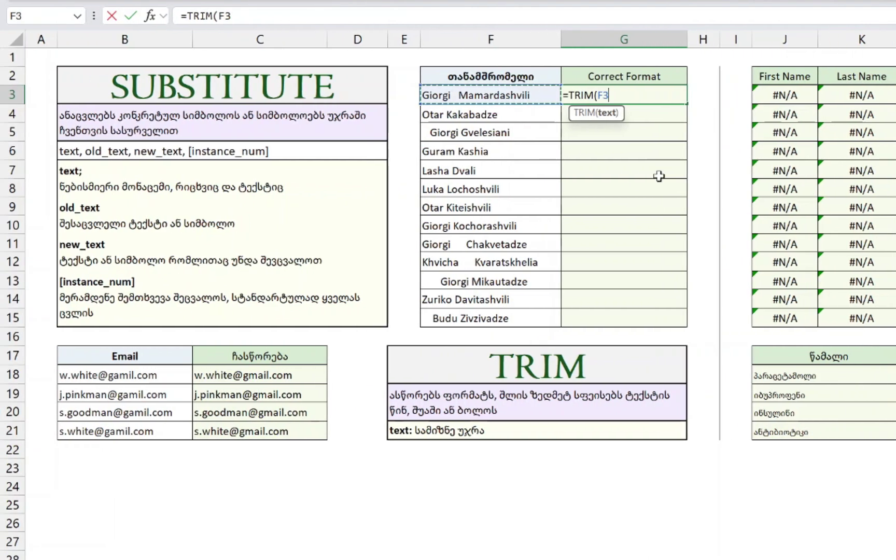
type(")")
key("Return")
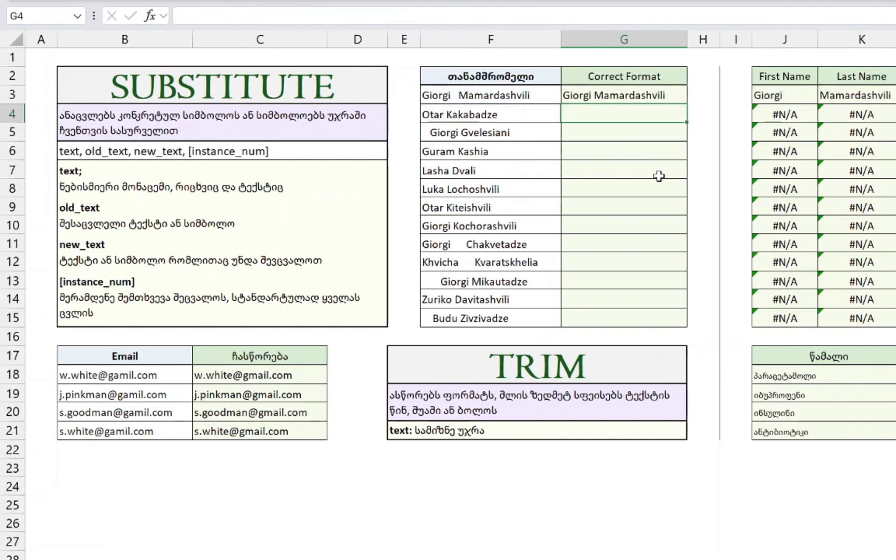
left_click(651, 96)
double_click(690, 104)
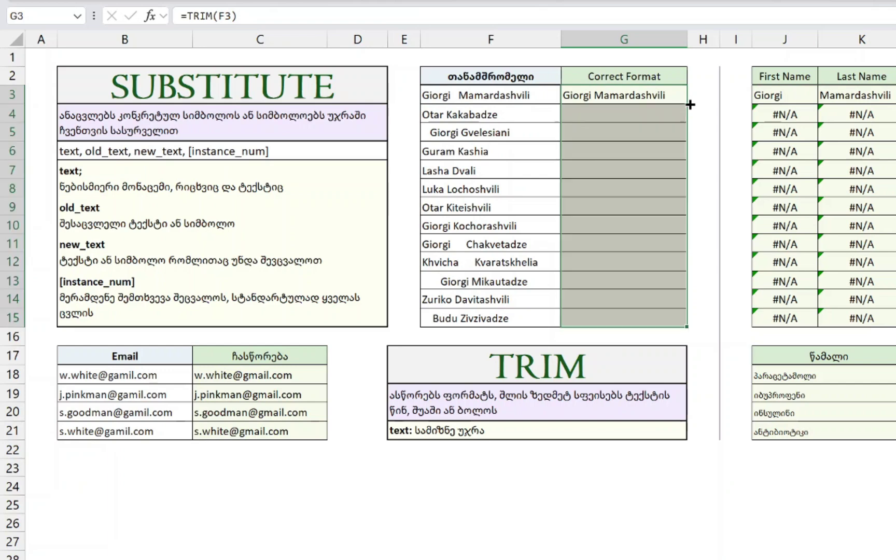
- Compare the indented original names with their trimmed results to confirm the extra spaces are gone
double_click(467, 96)
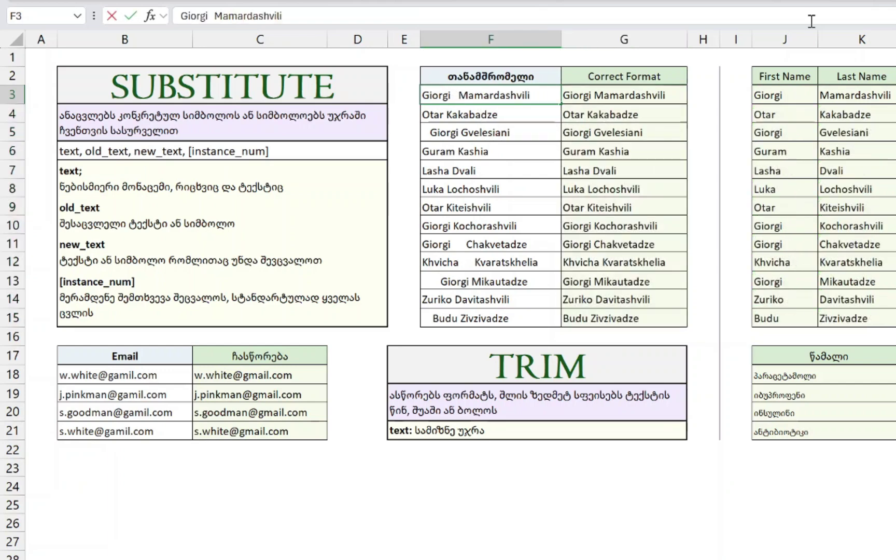
key("Tab")
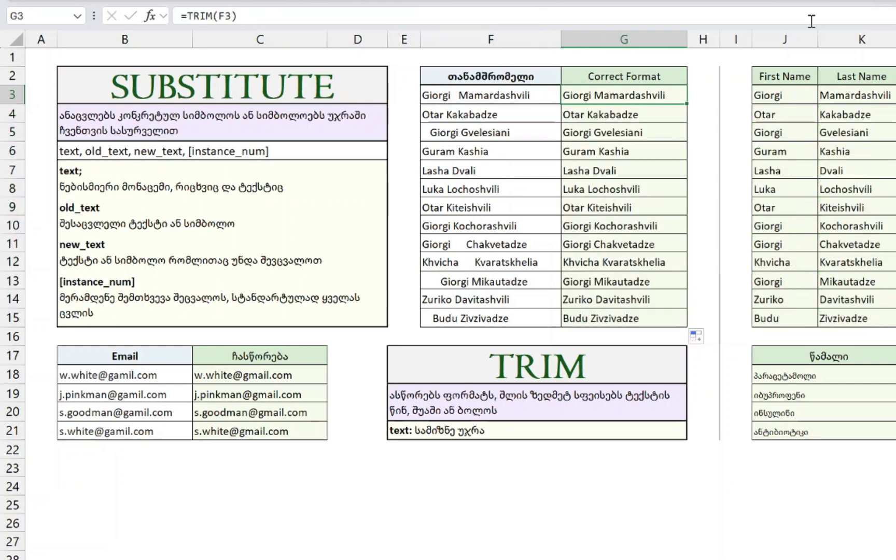
key("Return")
key("F2")
key("Return")
key("F2")
key("shift+Home")
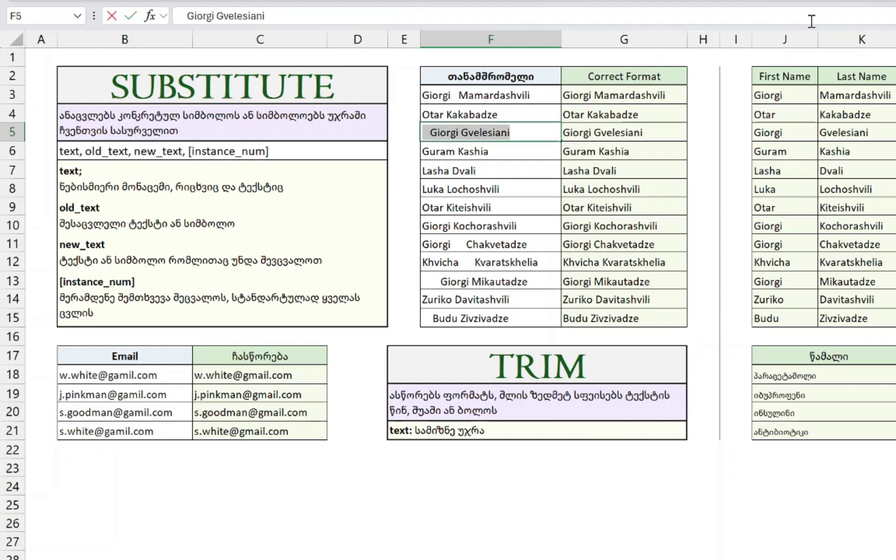
key("Tab")
key("F2")
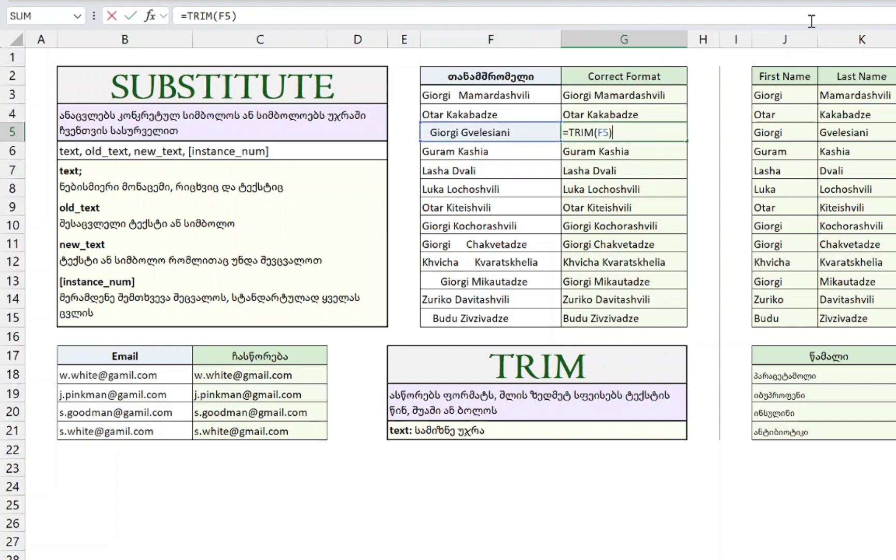
key("Escape")
key("Down")
key("Down")
key("Down")
key("Down")
key("Down")
key("Down")
key("Down")
key("Down")
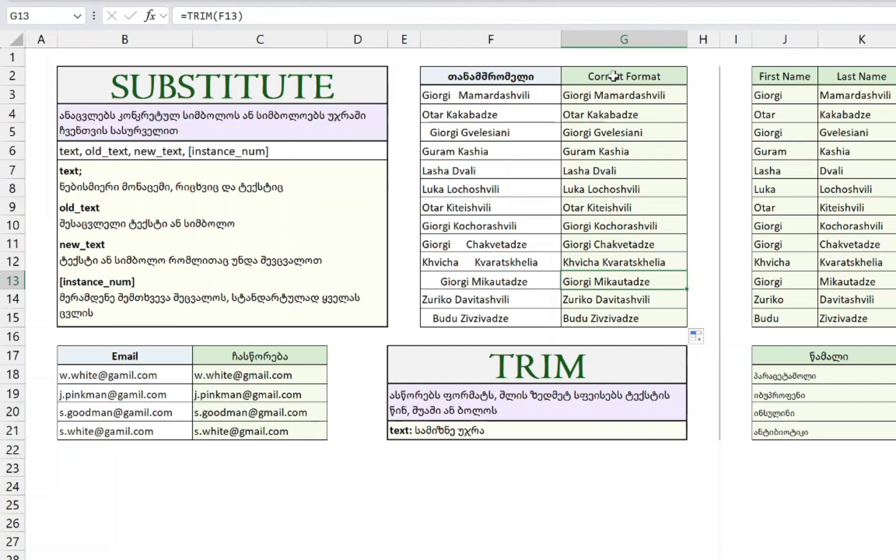
left_click(793, 96)
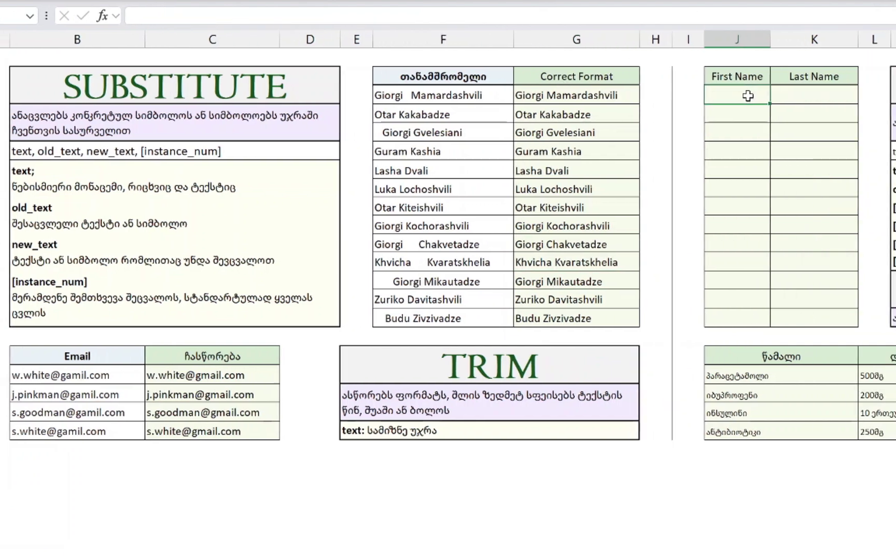
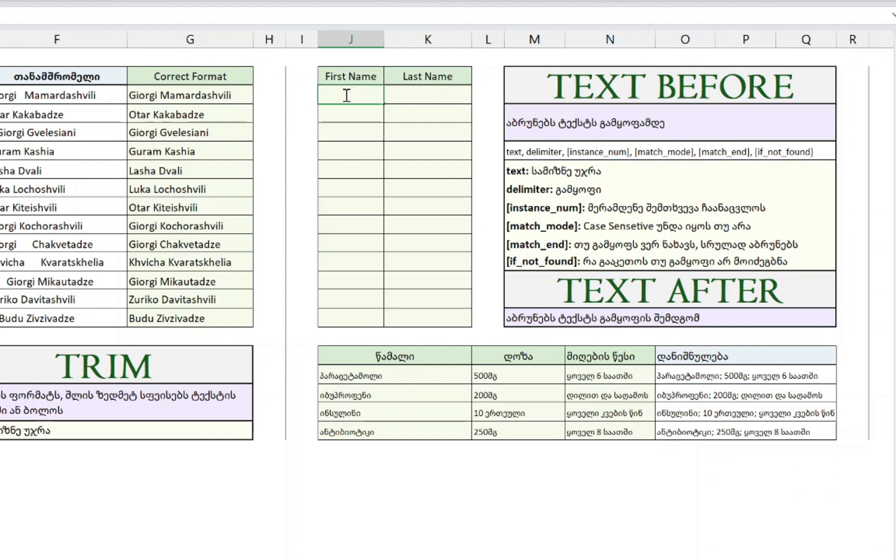
- Enter =TEXTBEFORE(G3," ") in J3 to extract the first name
type("=LEFT(")
key("Escape")
type("=TEXTB")
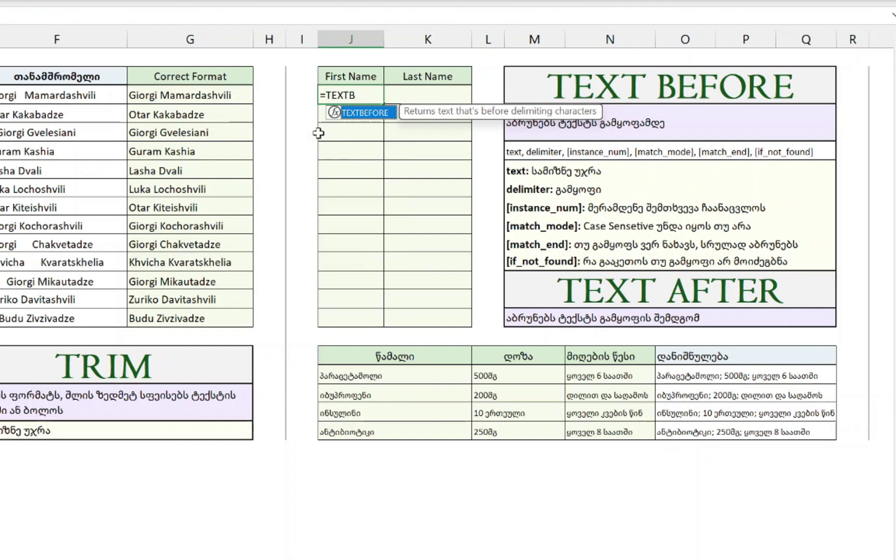
double_click(357, 113)
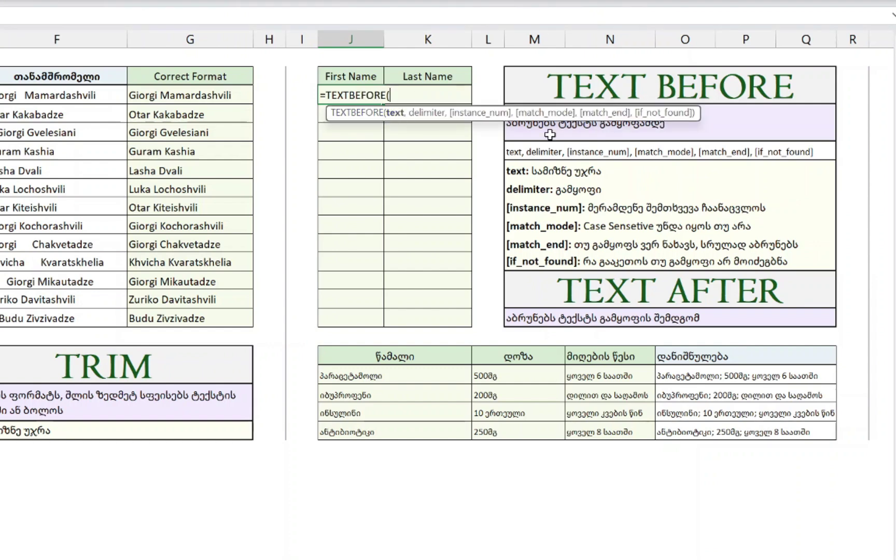
left_click(152, 95)
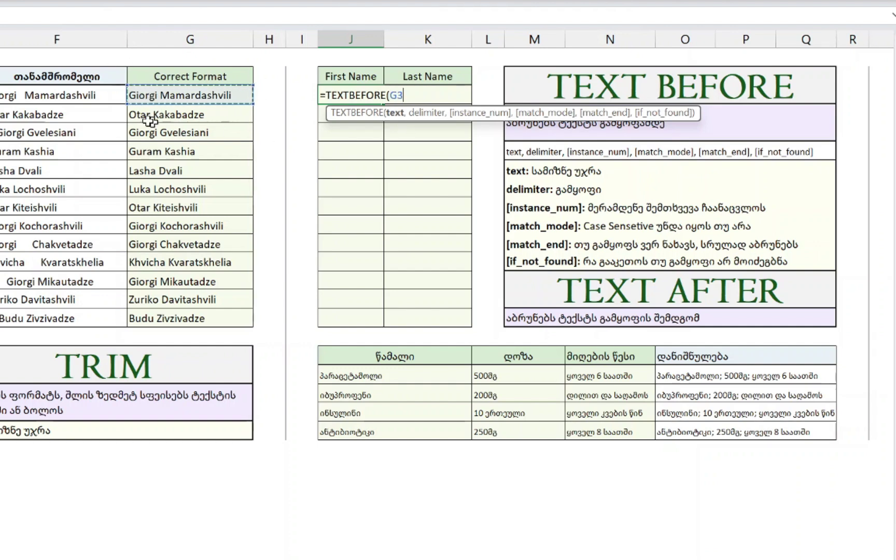
type(",")
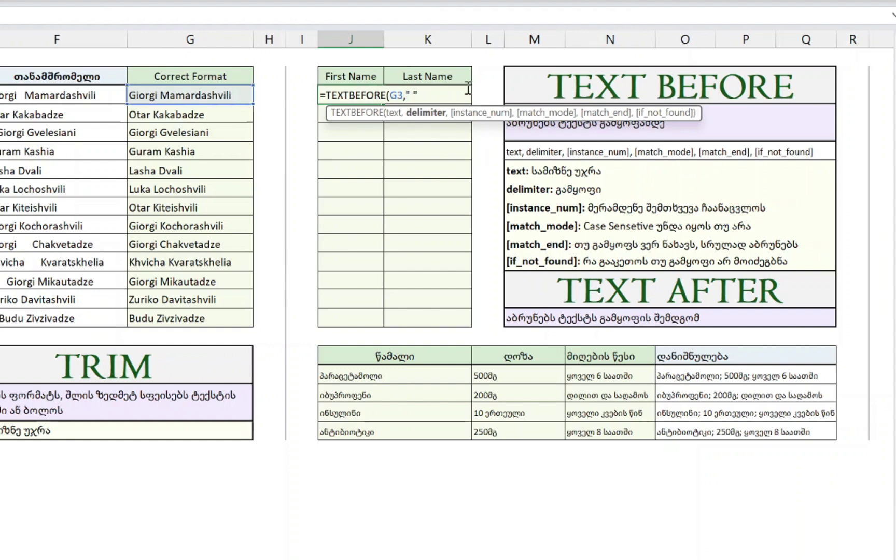
key("Return")
- Fill the first-name formula down from J3 through J15 with Ctrl+D
key("Up")
key("Left")
key("Left")
key("Left")
key("ctrl+Down")
key("Right")
key("Right")
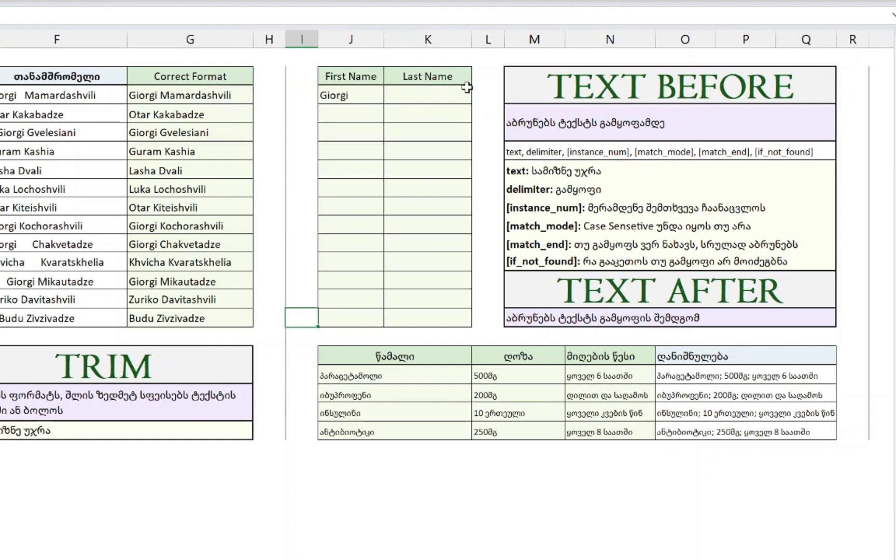
key("Right")
key("ctrl+shift+Up")
key("ctrl+d")
key("ctrl+Up")
- Spot-check the copied first-name formulas in column J, then reopen J3's formula for editing
key("Down")
key("Down")
key("F2")
key("Return")
key("Return")
key("F2")
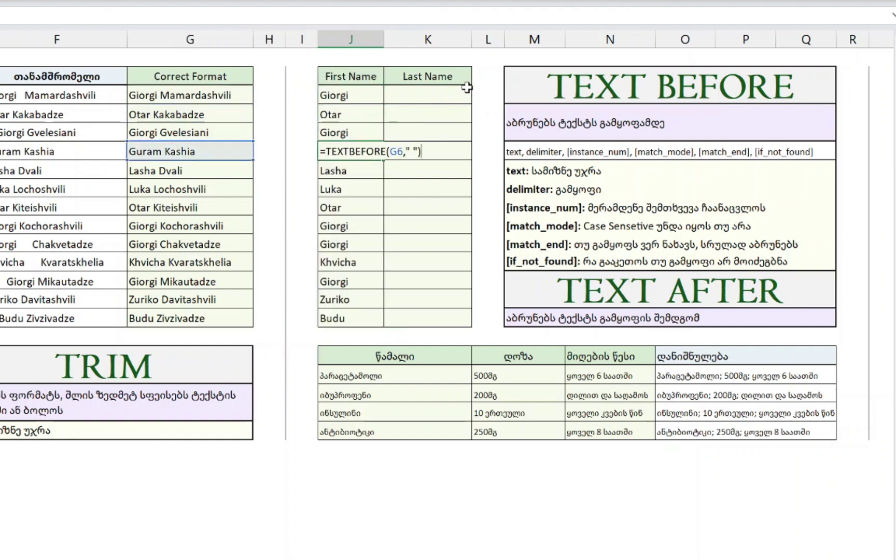
key("Return")
key("F2")
key("Return")
key("Return")
key("Return")
key("Return")
key("F2")
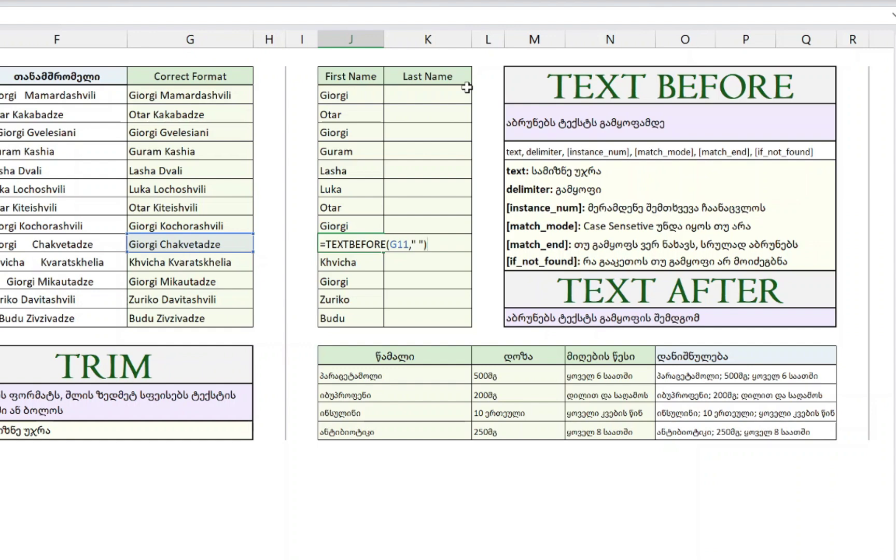
key("Escape")
key("F2")
key("BackSpace")
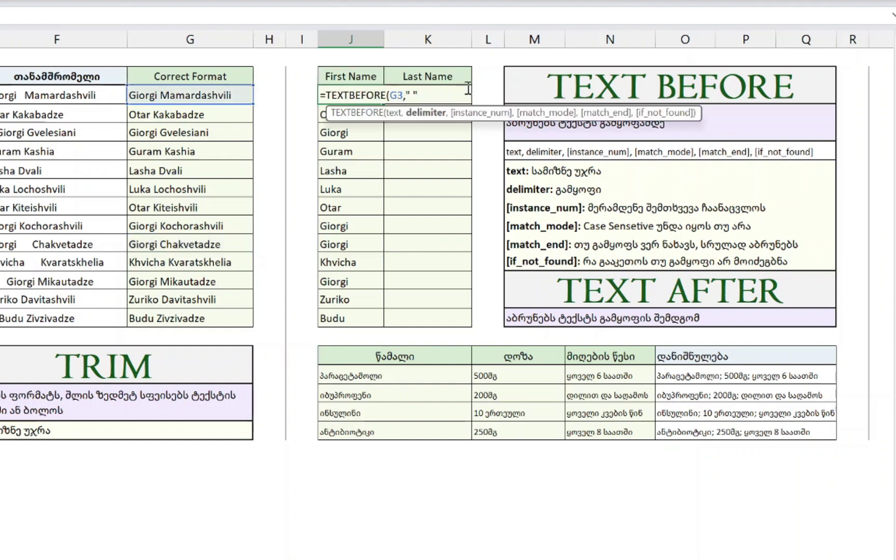
type(",")
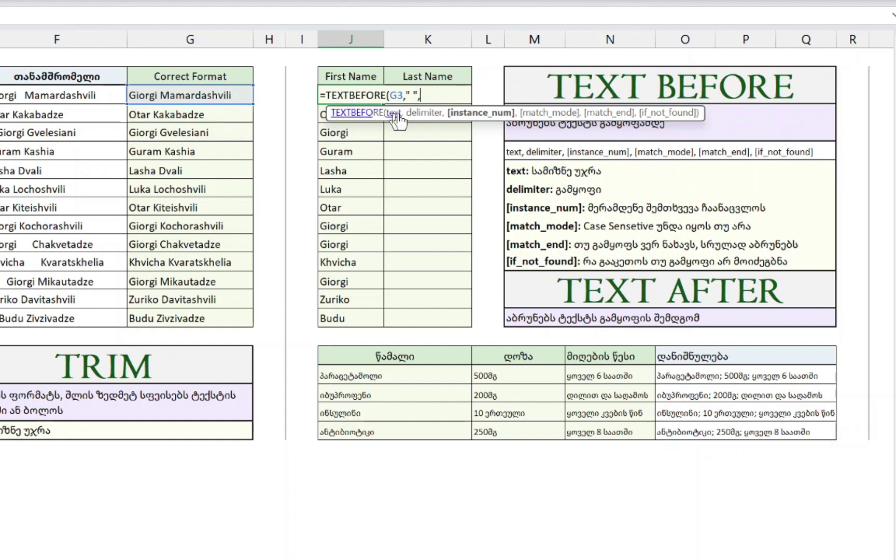
type("2")
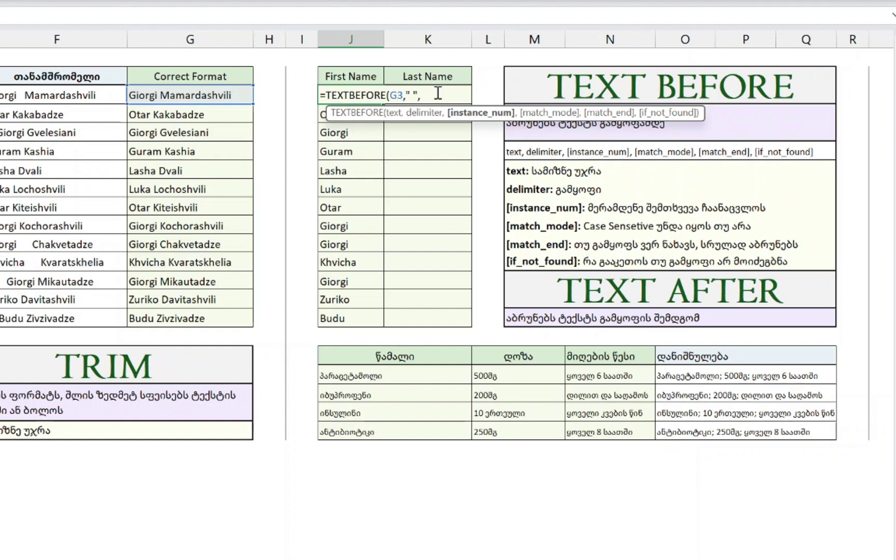
type(",")
key("BackSpace")
type(",")
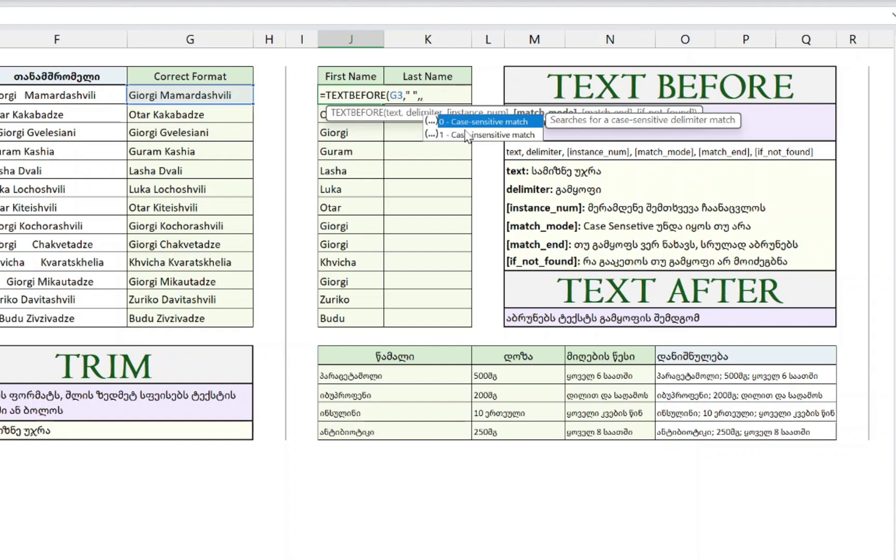
left_click(433, 95)
key("BackSpace")
key("BackSpace")
key("BackSpace")
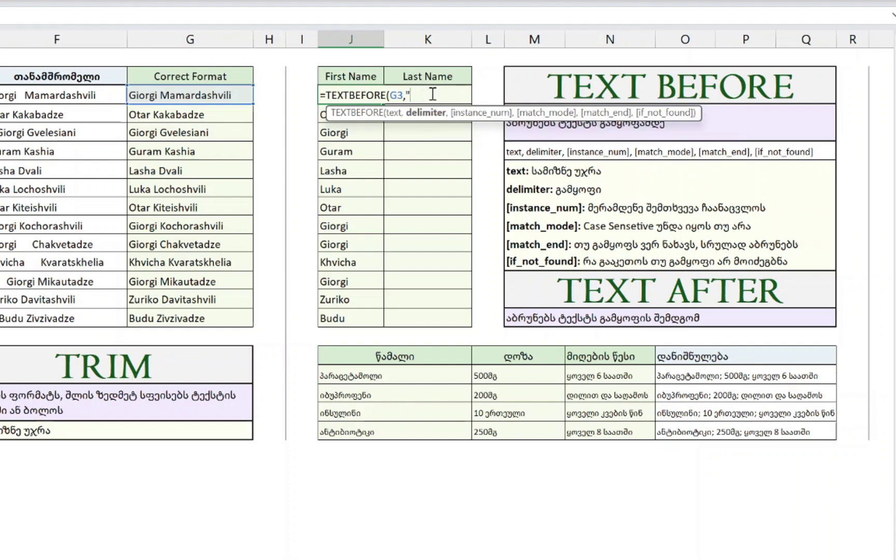
type("INV\",,")
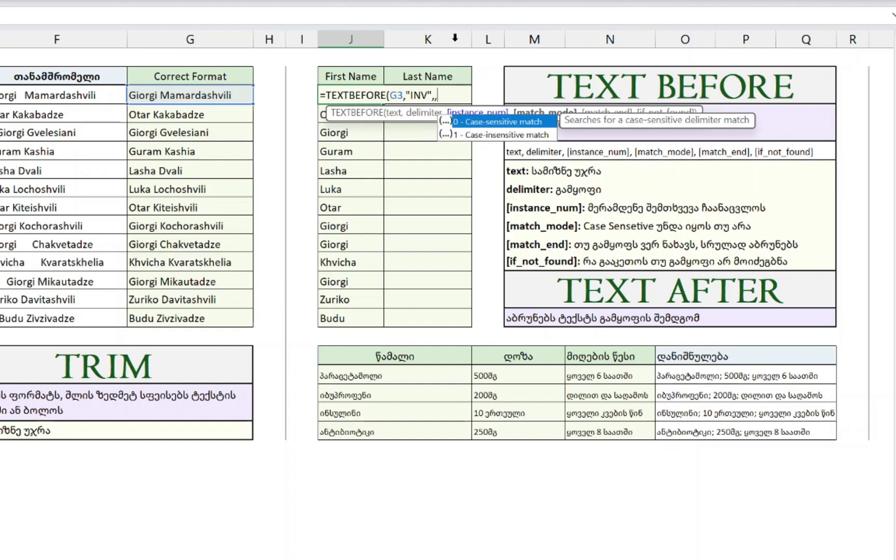
double_click(491, 135)
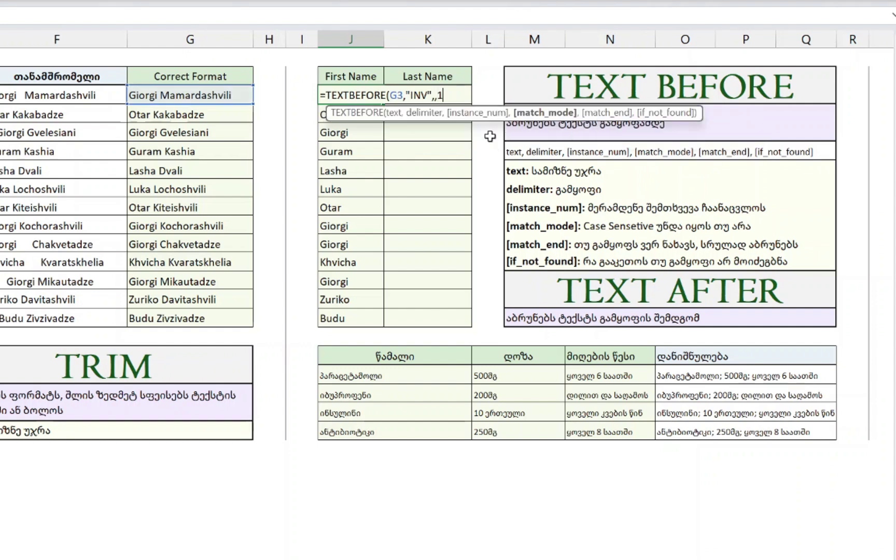
key("ctrl+Return")
double_click(374, 98)
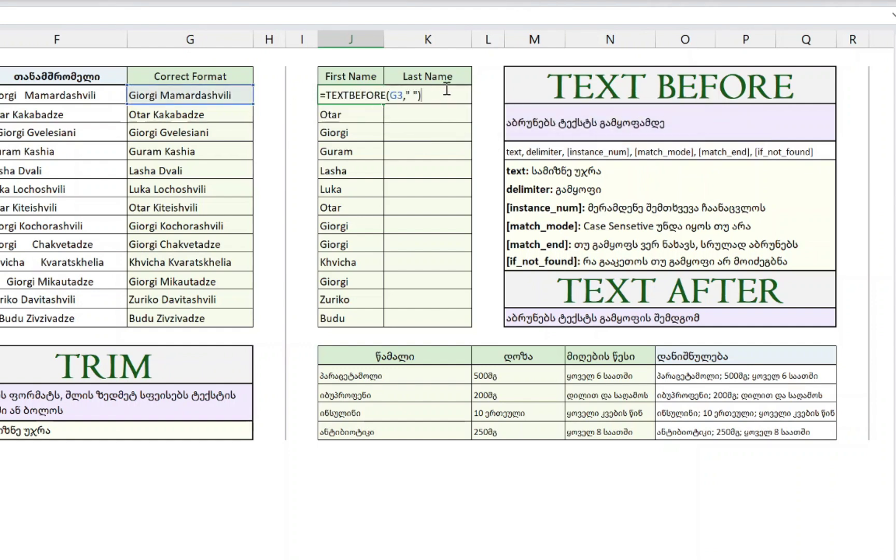
key("Escape")
left_click(447, 91)
double_click(364, 97)
key("BackSpace")
type(",,,")
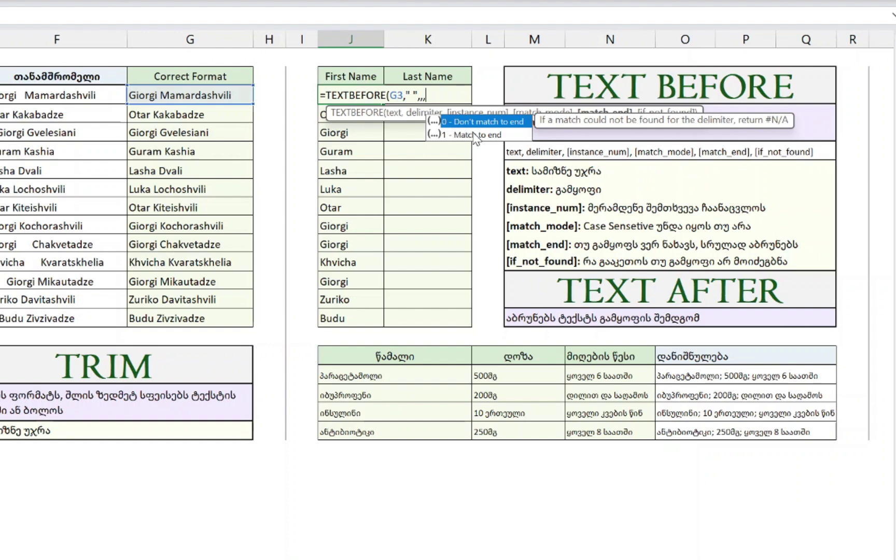
type(",")
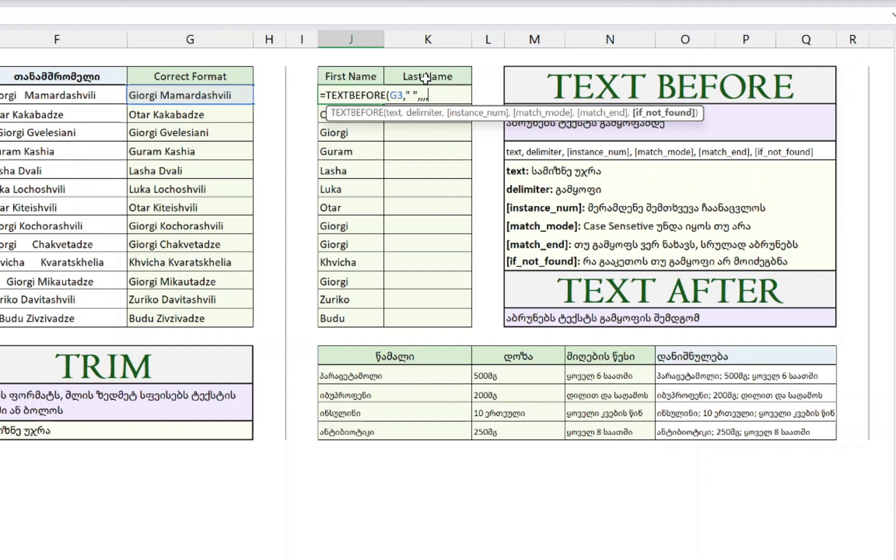
type("TEXT")
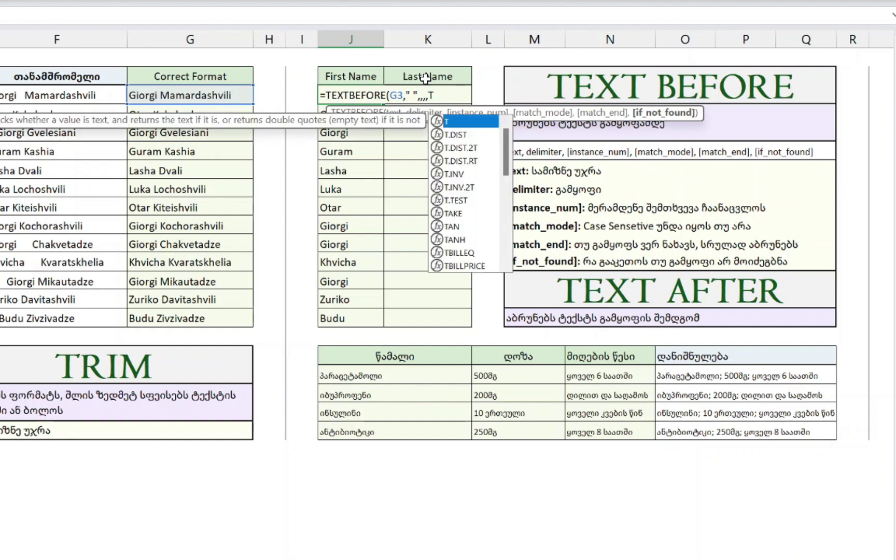
type("BEF")
key("Tab")
left_click(159, 93)
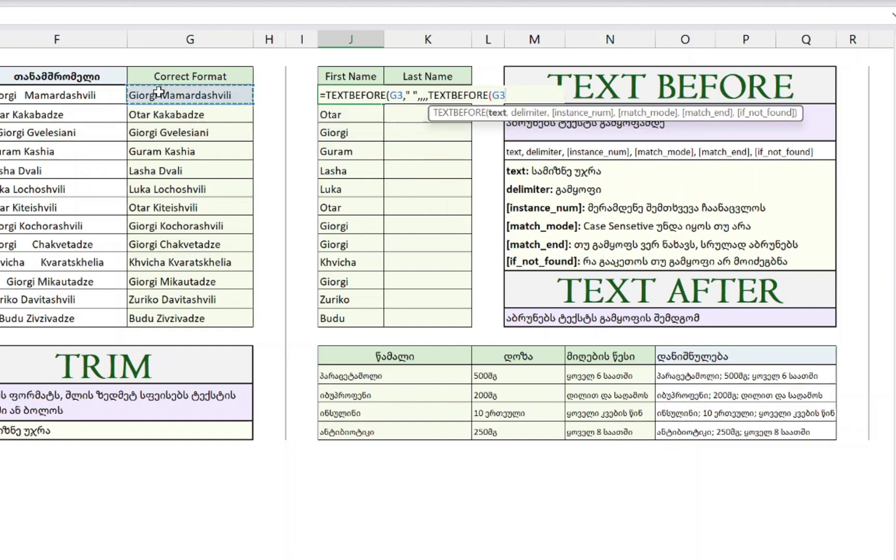
type(",")
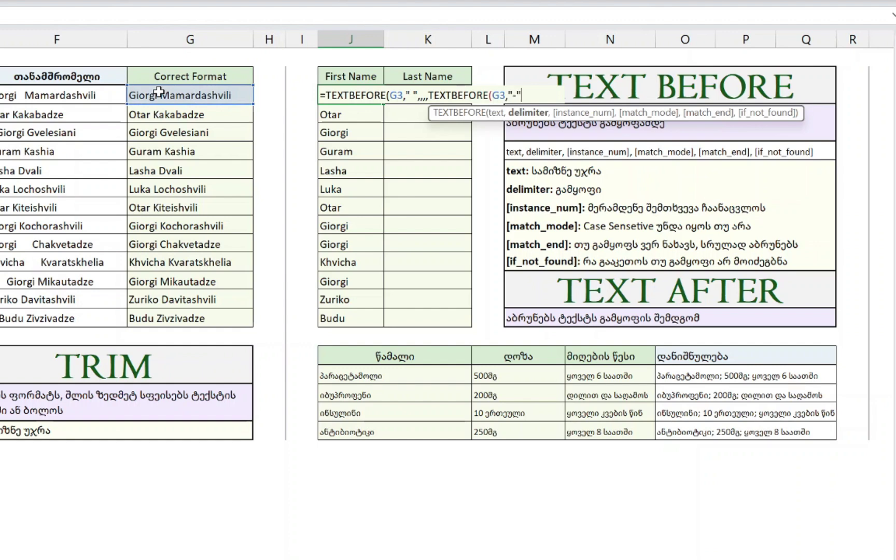
type("\"-\"")
key("Return")
left_click(342, 97)
key("ctrl+shift+Down")
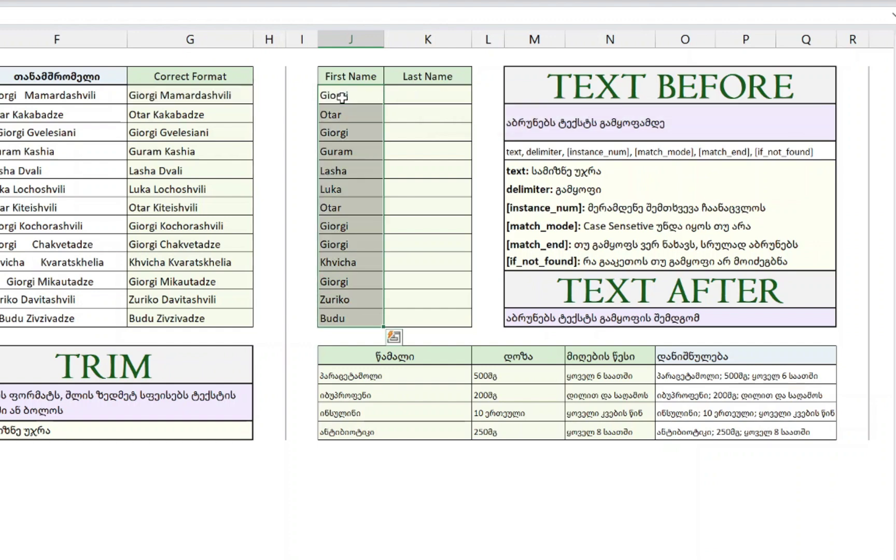
double_click(342, 97)
key("Escape")
key("Right")
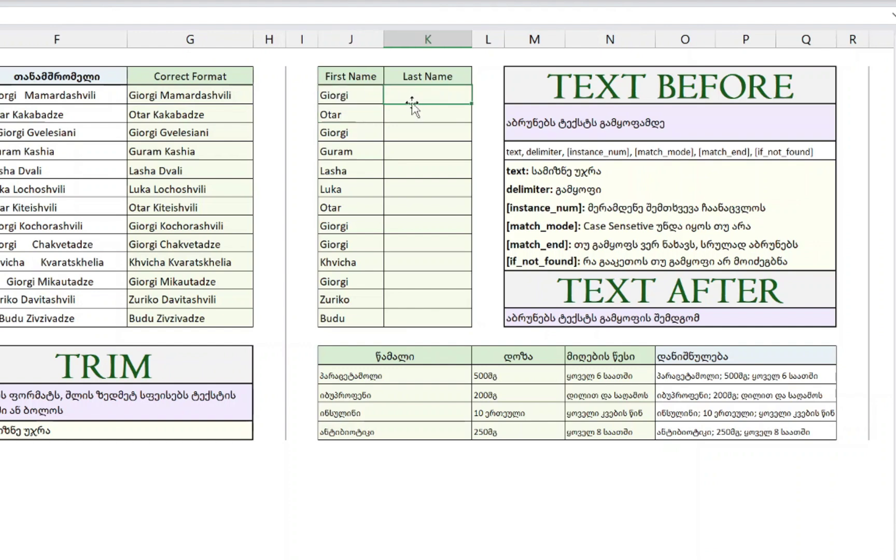
- Enter =TEXTAFTER(G3," ") in K3 to extract the surname
type("=TEXT")
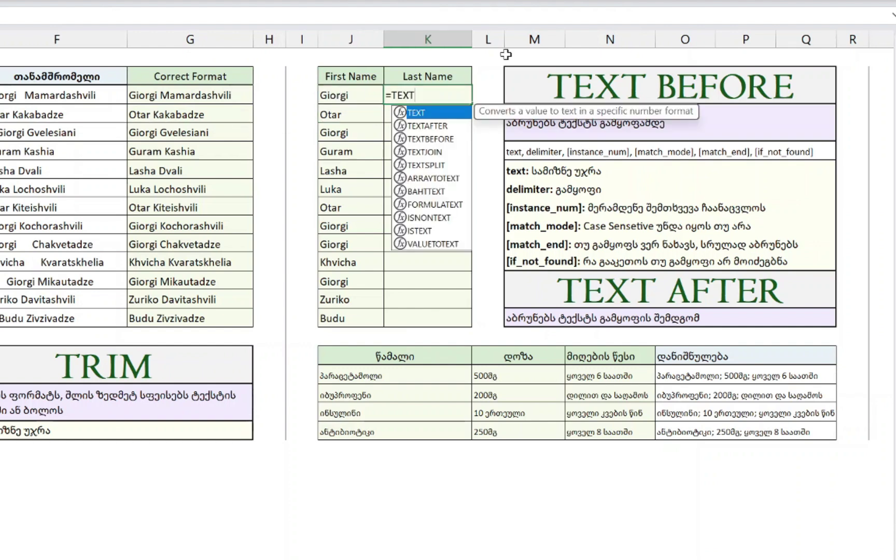
type("AF")
key("Tab")
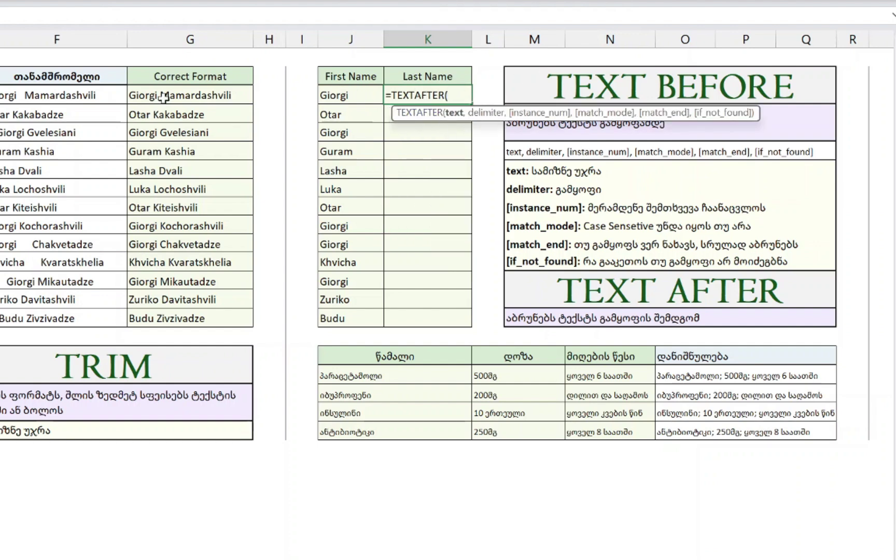
left_click(248, 93)
type(",")
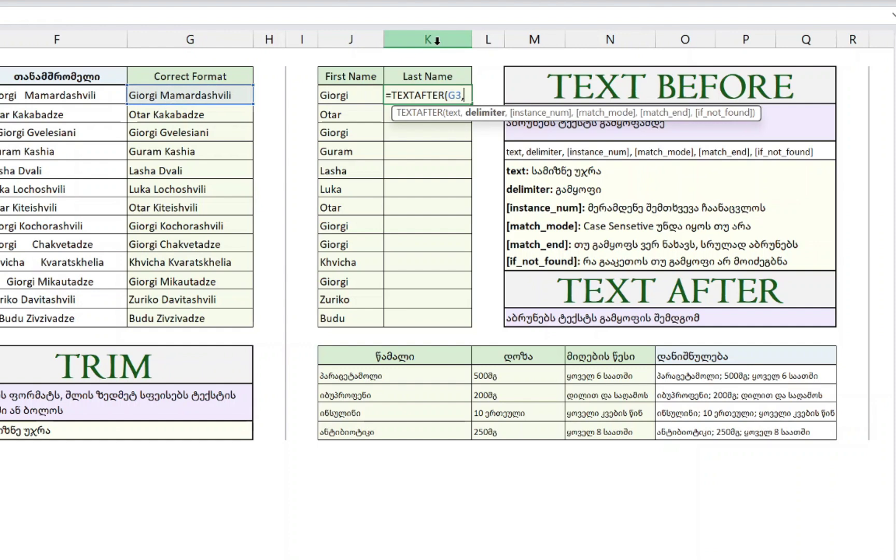
type("\" \")")
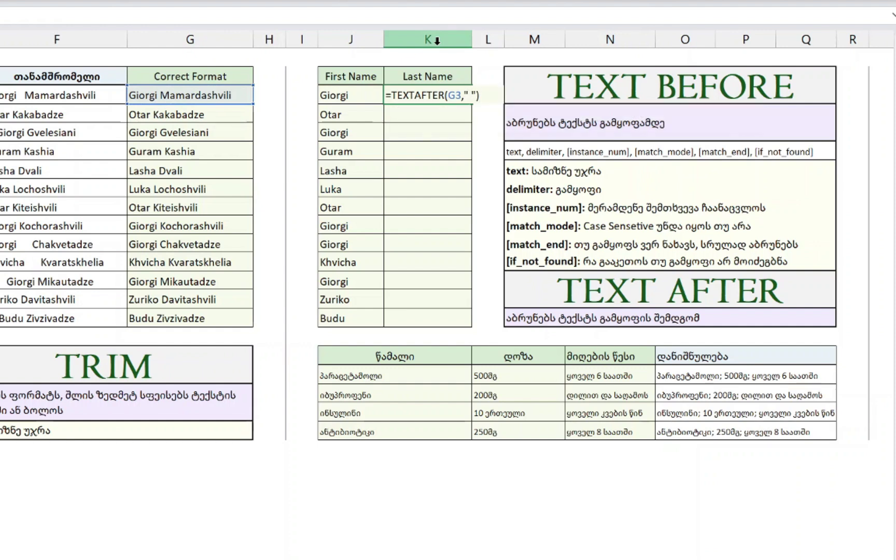
key("Return")
- Fill the last-name formula down K3:K15 with Ctrl+D and check a copy
key("Left")
key("ctrl+Down")
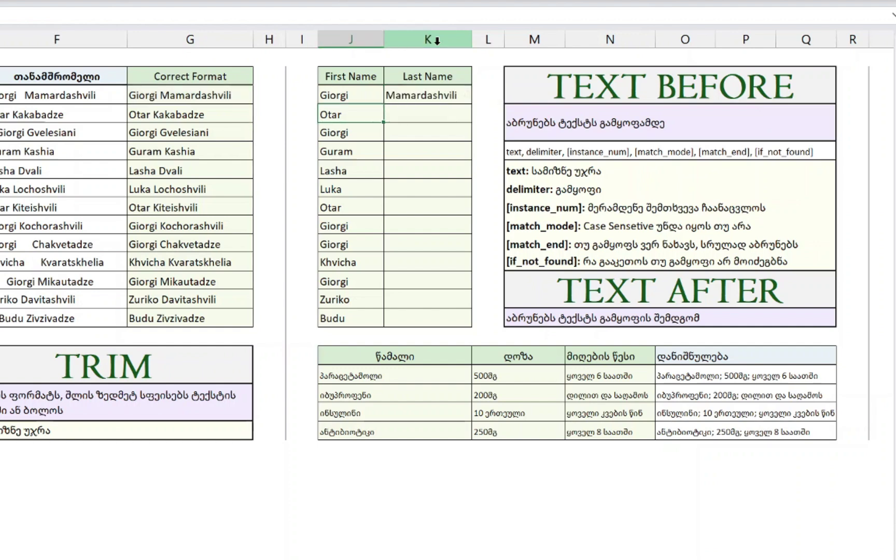
key("Right")
key("ctrl+shift+Up")
key("ctrl+d")
key("Up")
key("Up")
key("Up")
key("Up")
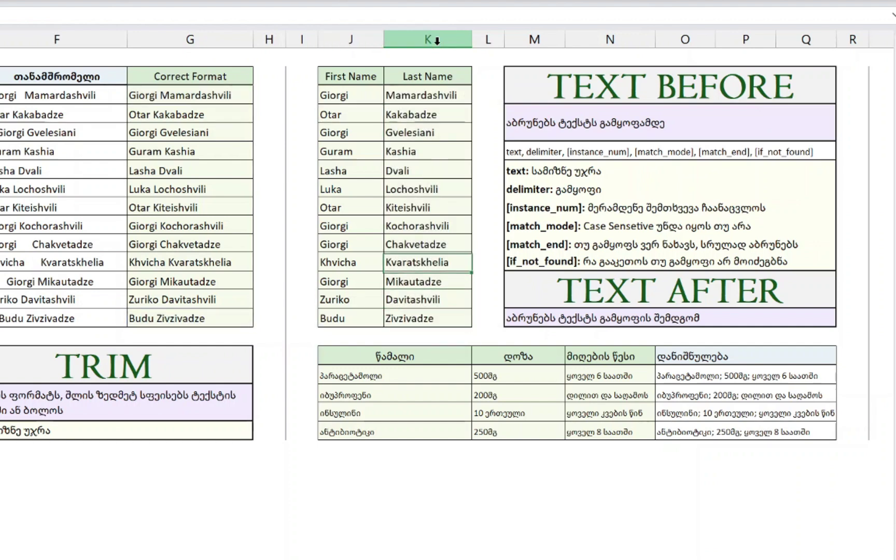
key("Up")
key("Up")
- Clear the first columns of the lower medication table
left_click(698, 376)
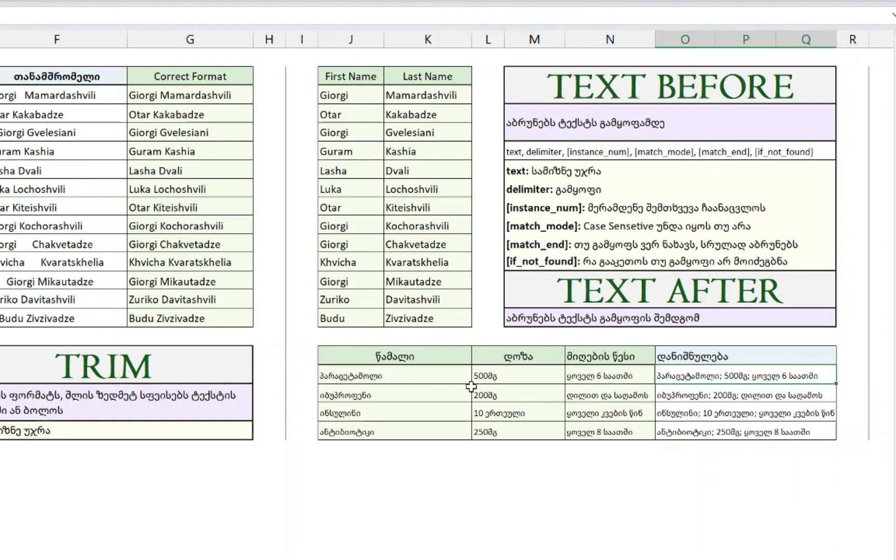
left_click(416, 374)
key("ctrl+shift+Down")
key("shift+Right")
key("shift+Right")
key("Delete")
key("Right")
key("Right")
key("Right")
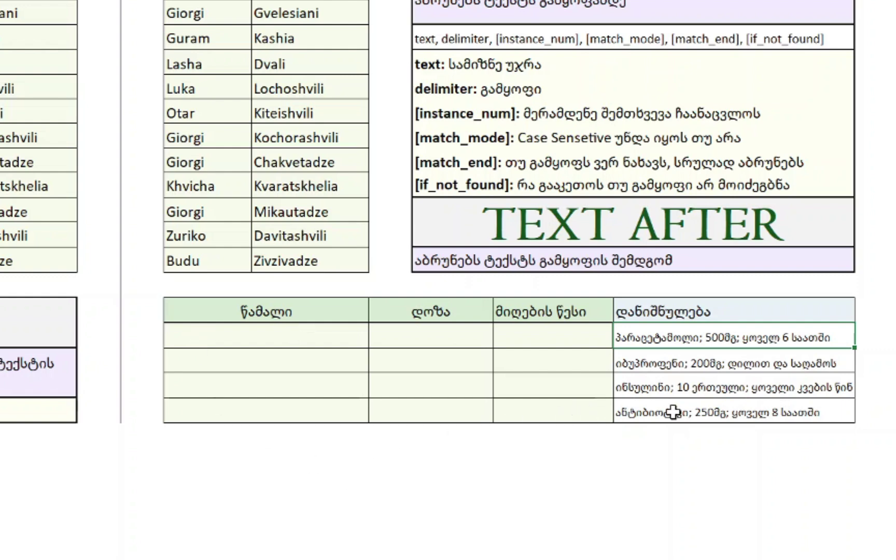
left_click(249, 316)
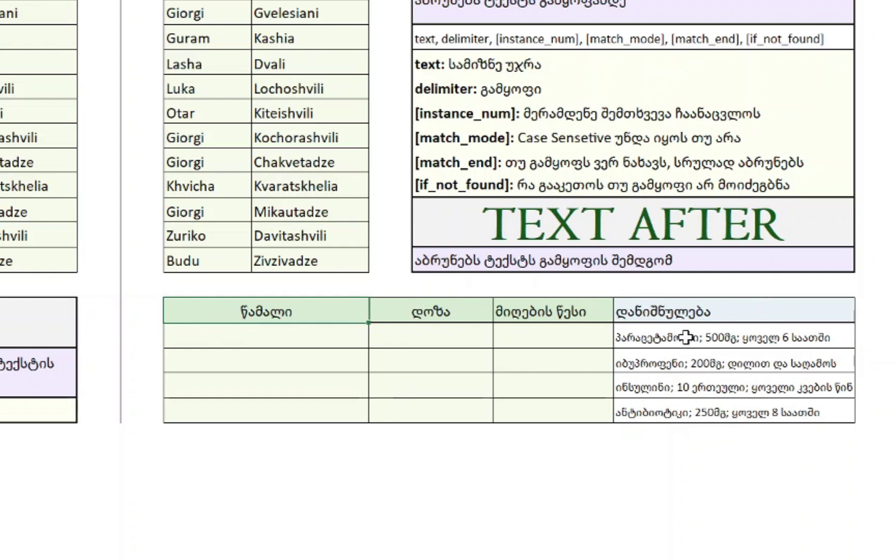
key("Return")
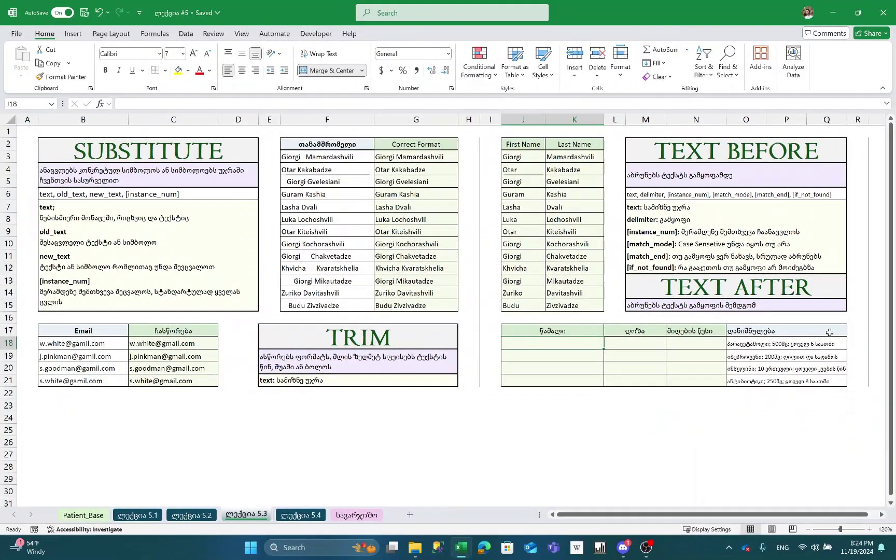
- Enter =TEXTBEFORE(O18,";") in J18 to get the drug name
scroll(829, 333, "up", 6)
type("=TEXTBEF")
key("Tab")
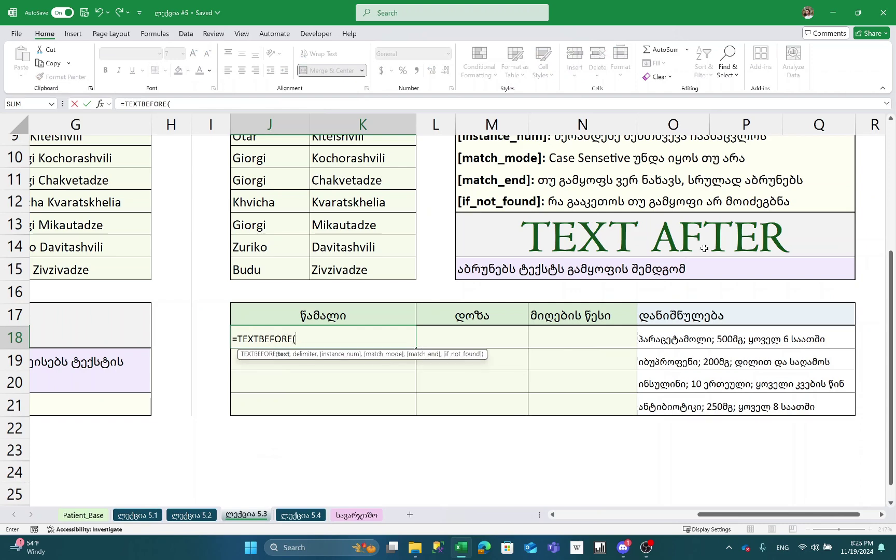
left_click(760, 342)
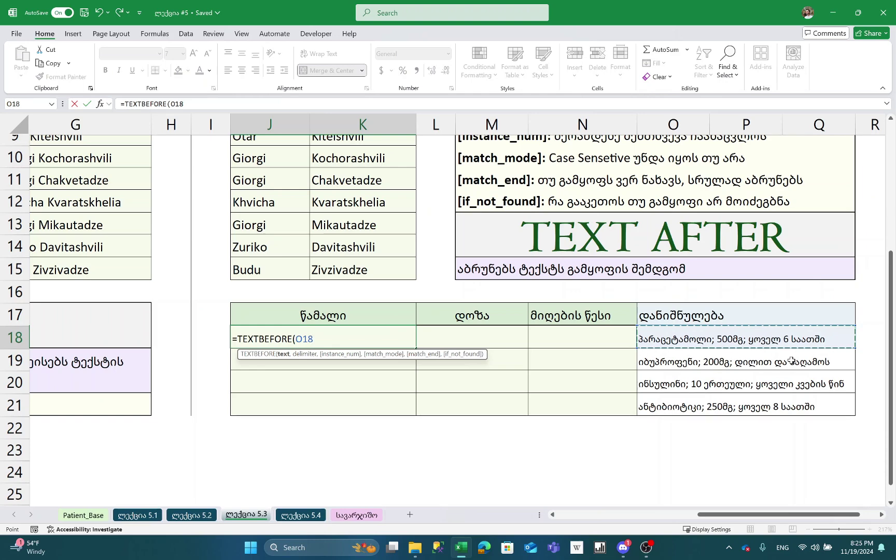
type(",")
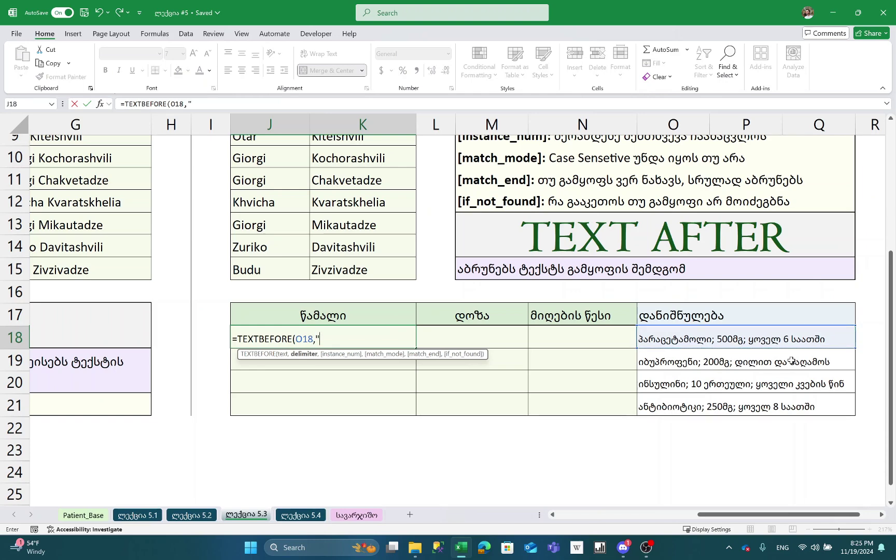
type("\";\")")
key("Return")
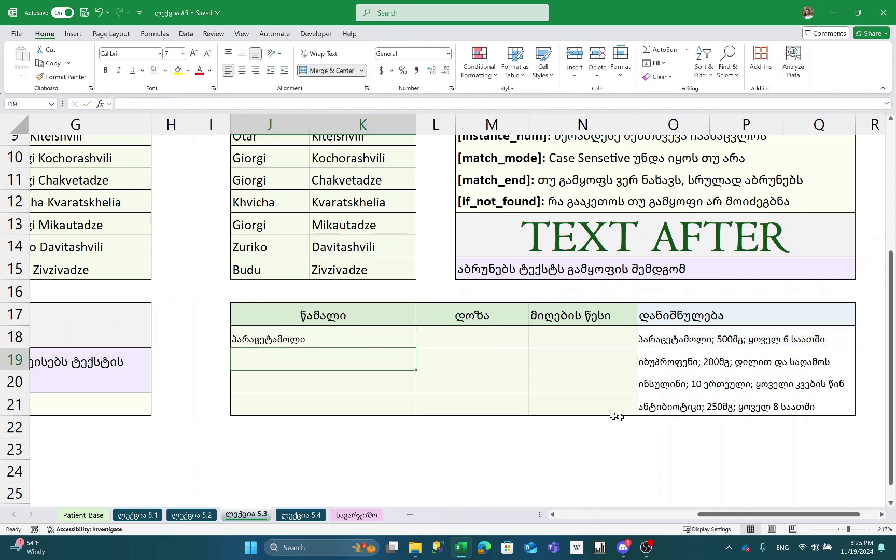
- Fill the drug-name formula down to J21 and verify the copied references
left_click(360, 332)
left_click_drag(416, 348, 415, 414)
left_click(414, 412)
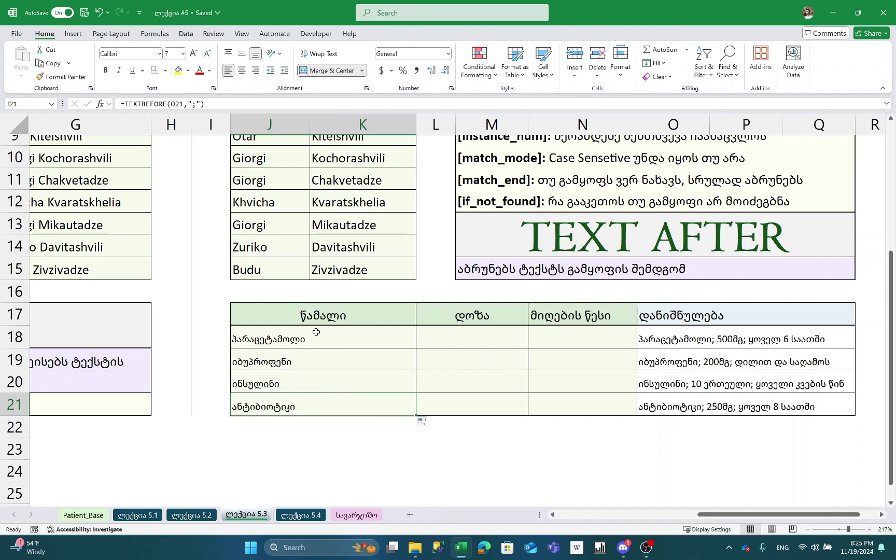
left_click(303, 361)
key("F2")
key("Return")
key("F2")
key("Return")
key("F2")
key("Return")
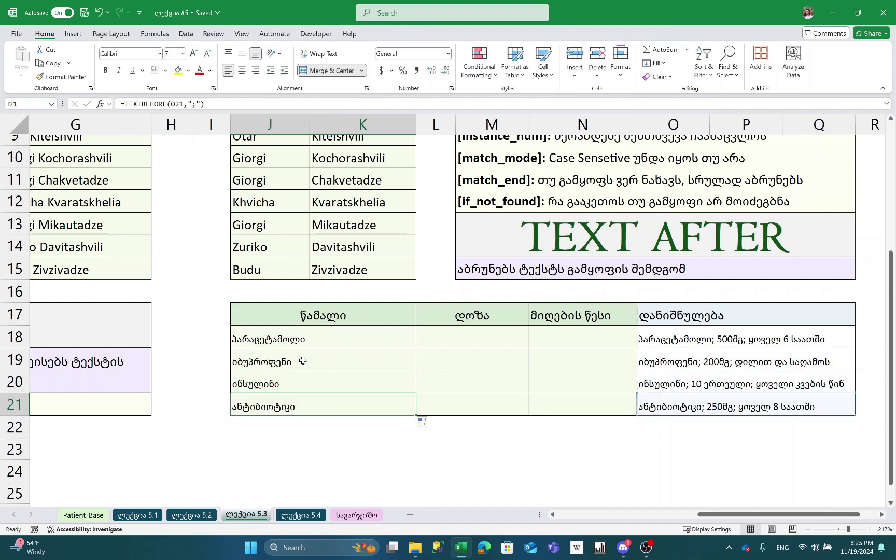
key("Up")
key("Up")
key("Up")
key("Right")
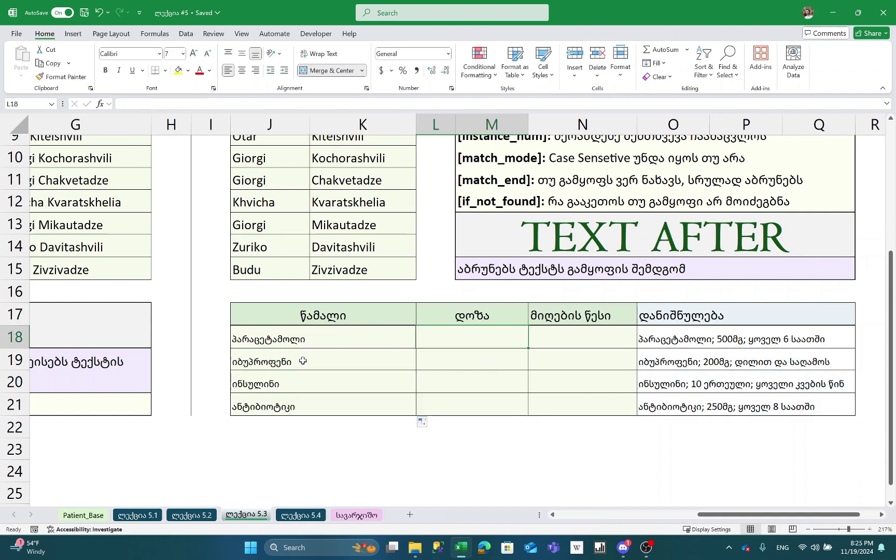
- Enter a TEXTAFTER formula on O18 in L18 returning the text after the first semicolon
type("=TEXTAFTER(")
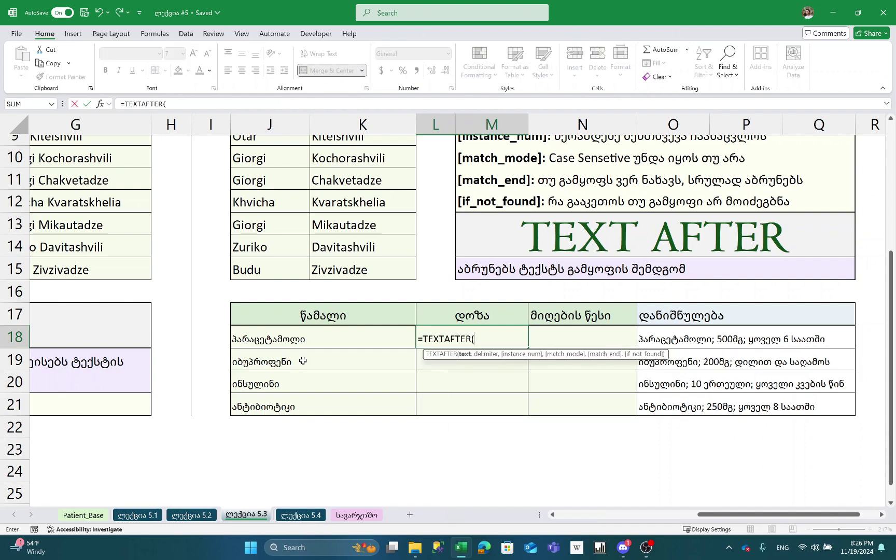
left_click(690, 338)
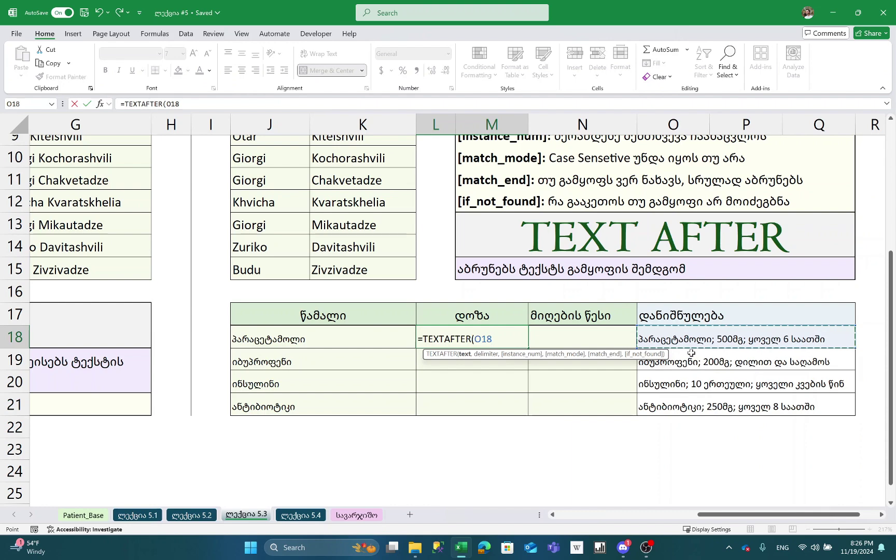
type(",")
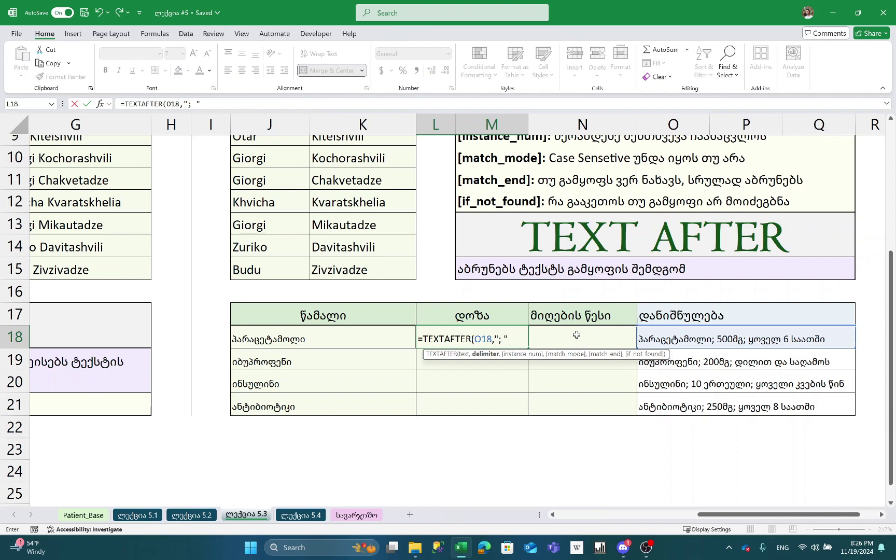
type(")")
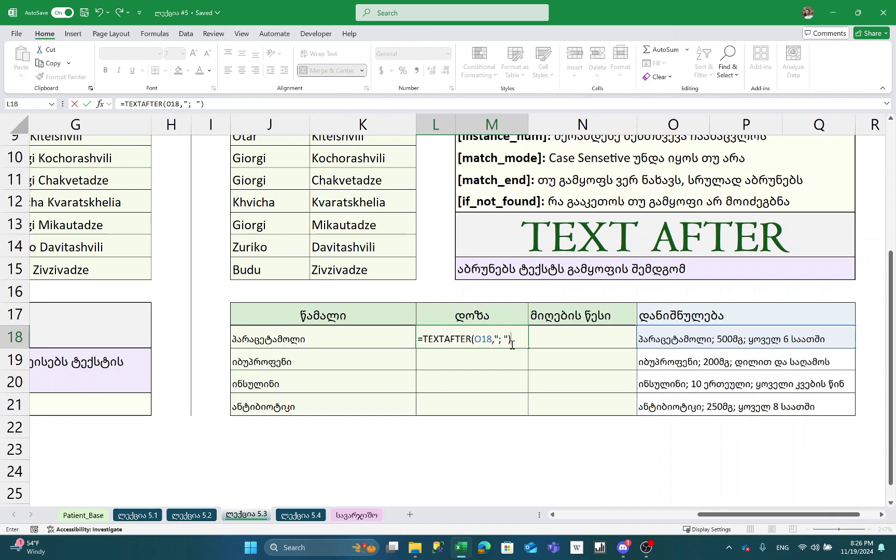
left_click(528, 339)
key("Return")
left_click(518, 339)
double_click(426, 342)
key("Return")
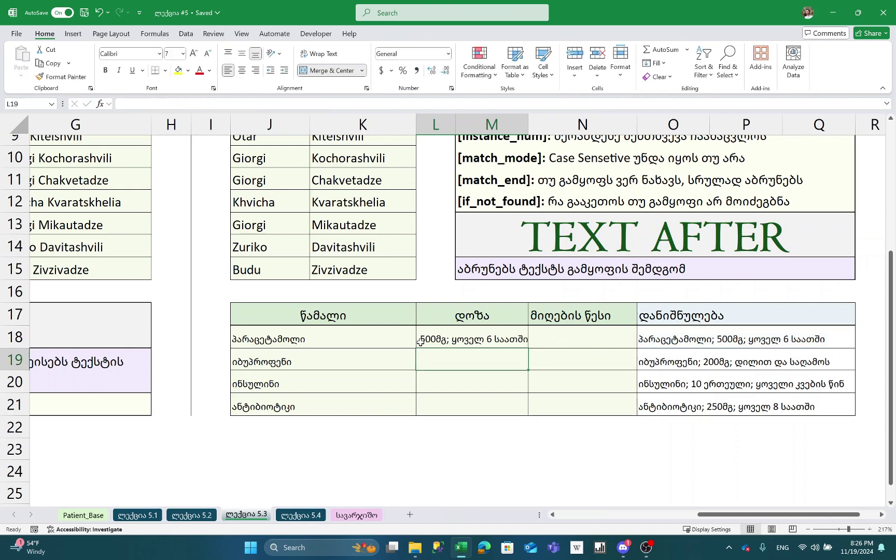
left_click(482, 340)
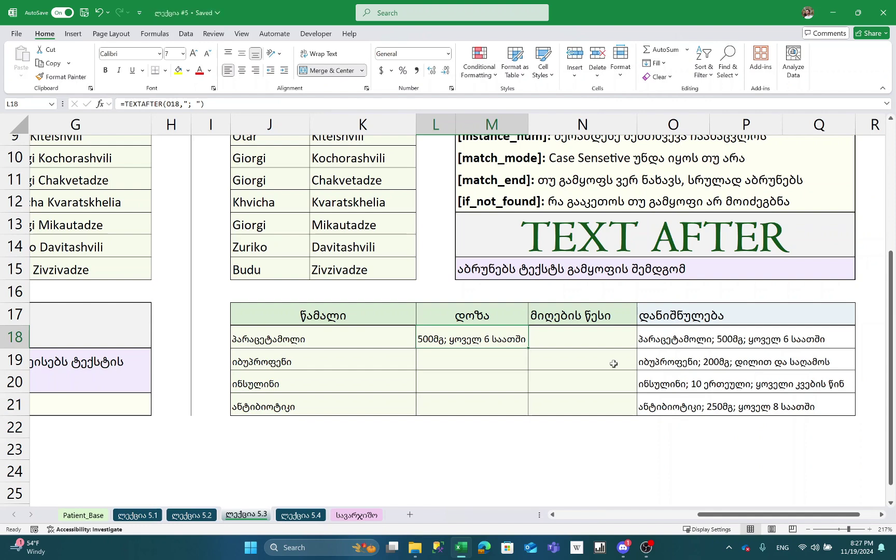
- Wrap L18's formula as =TEXTBEFORE(TEXTAFTER(O18,"; "),";") so it shows 500მგ
key("F2")
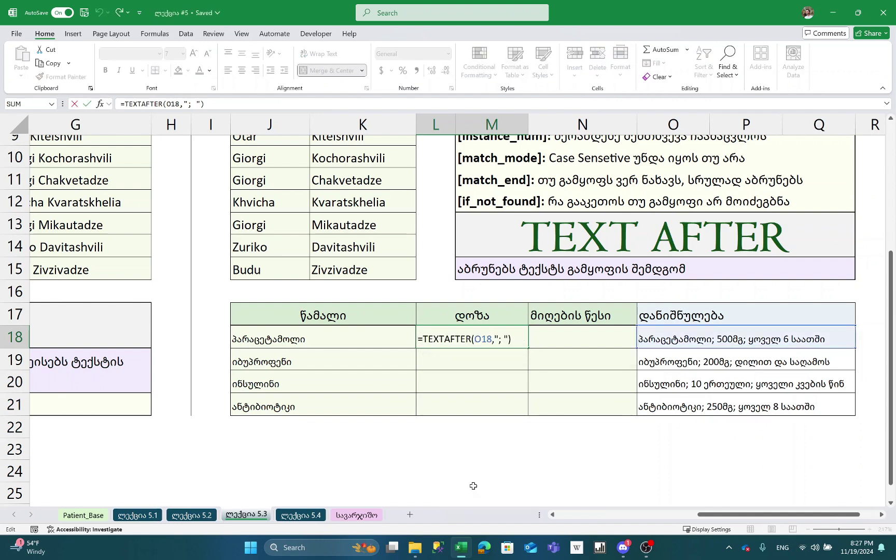
key("Home")
key("Right")
type("TEXTBEFO")
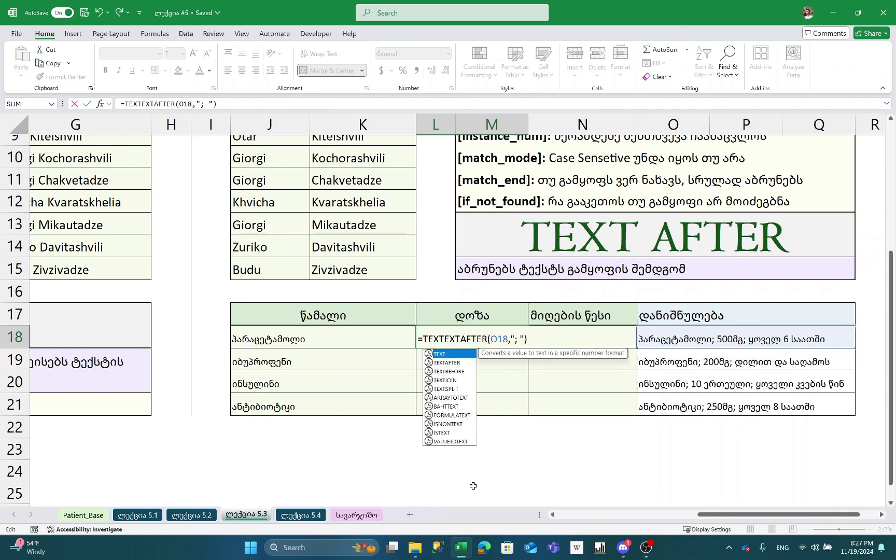
type("RE(")
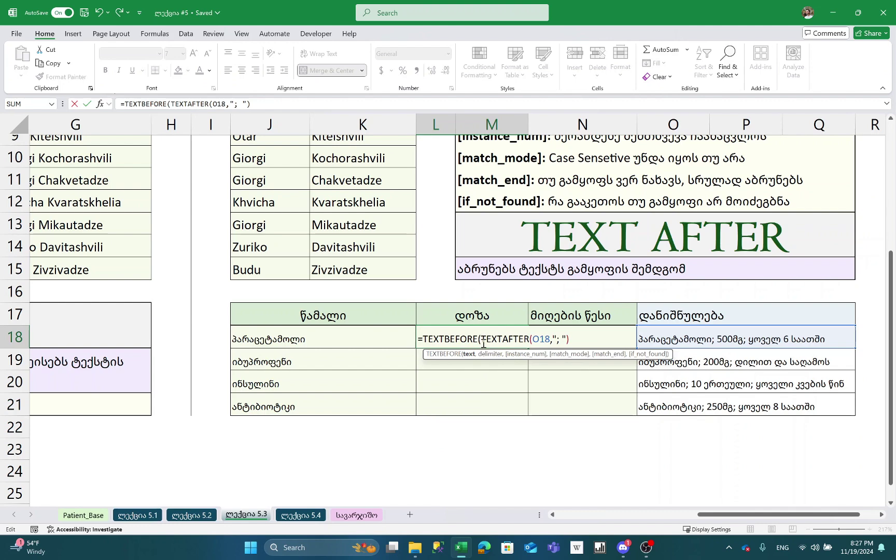
left_click_drag(482, 341, 576, 340)
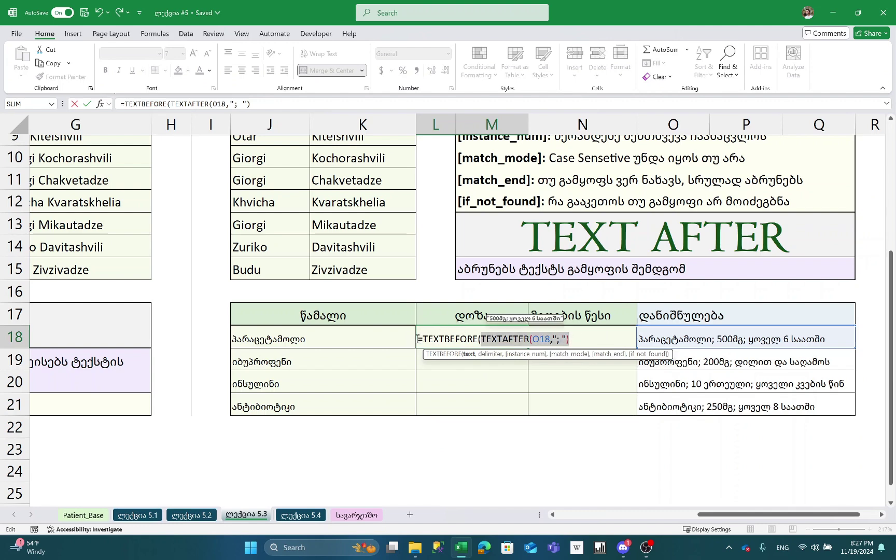
left_click(598, 342)
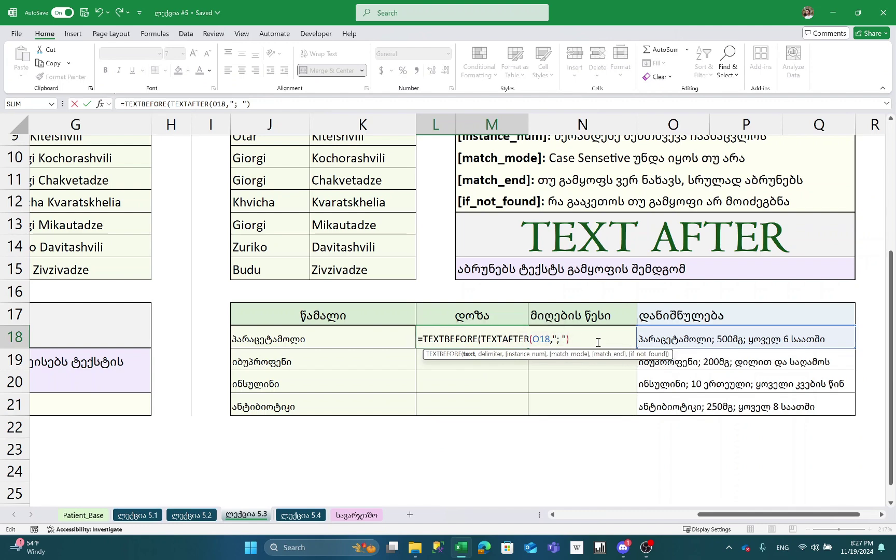
type(",\";\")")
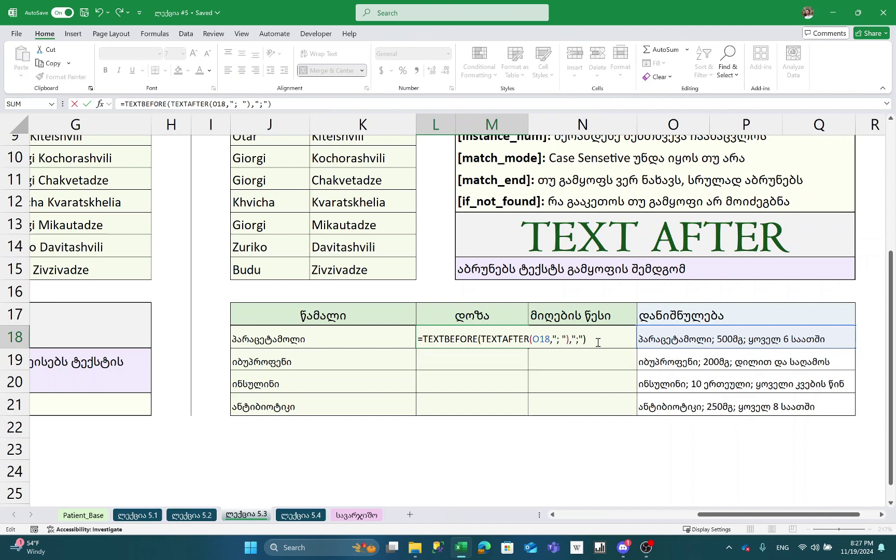
key("Return")
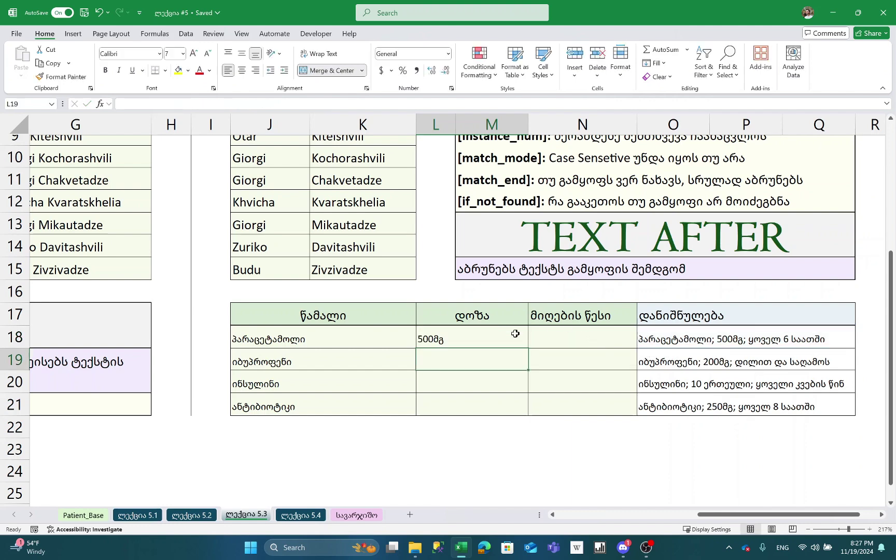
left_click(520, 342)
- Copy L18's nested dose formula down to L21 and review it unchanged
left_click_drag(526, 408, 526, 408)
double_click(491, 338)
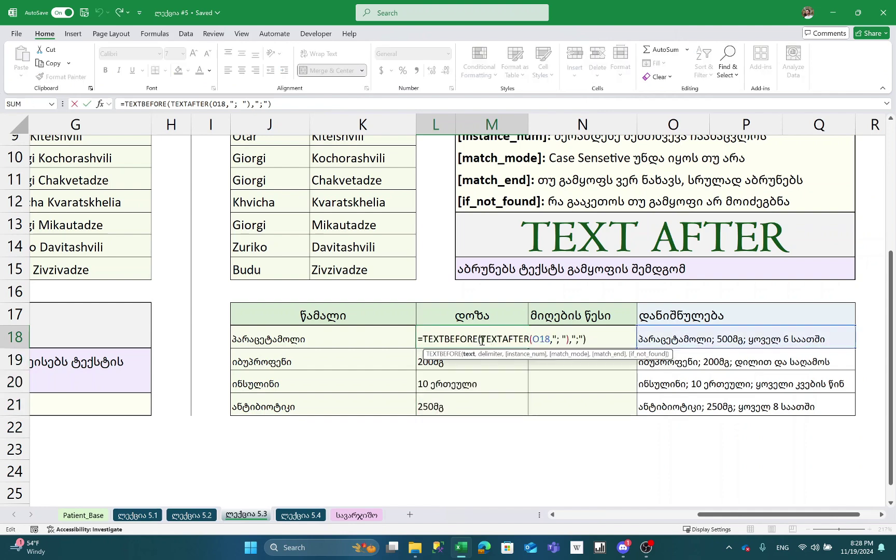
left_click_drag(481, 338, 563, 338)
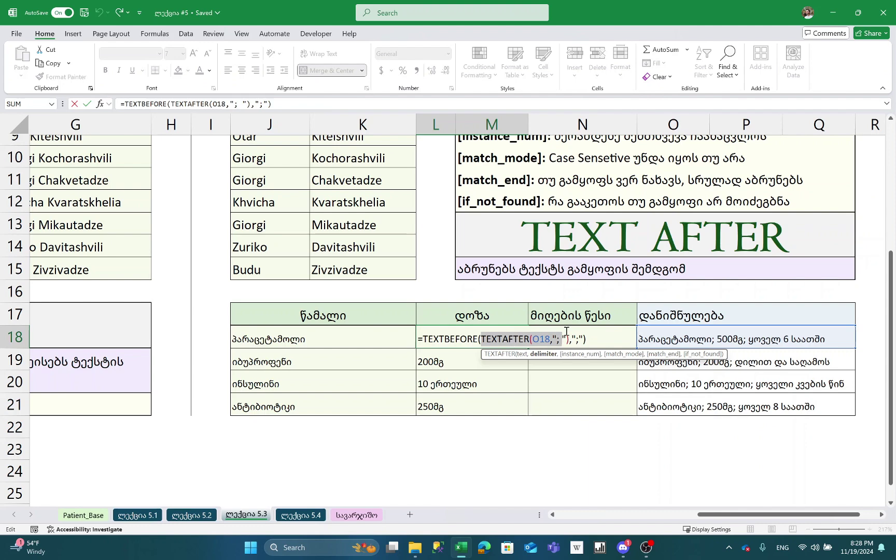
key("ctrl+Return")
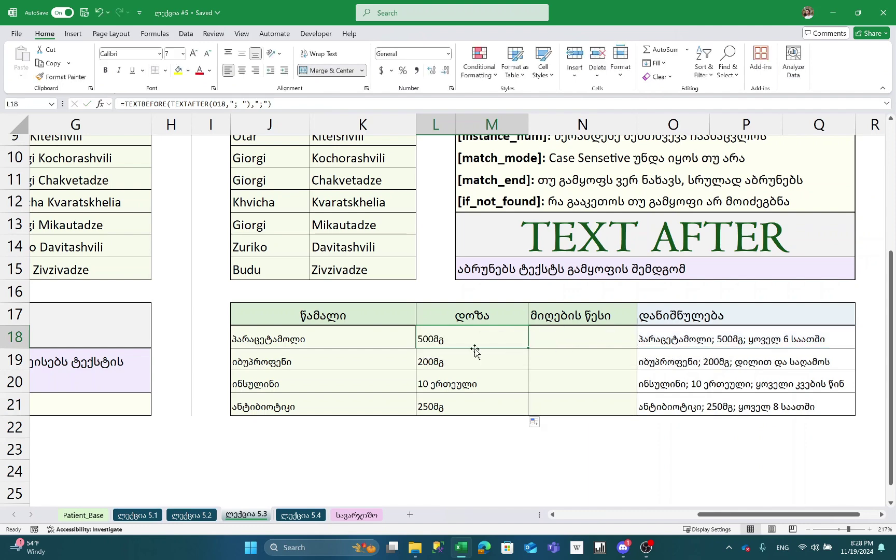
left_click(570, 337)
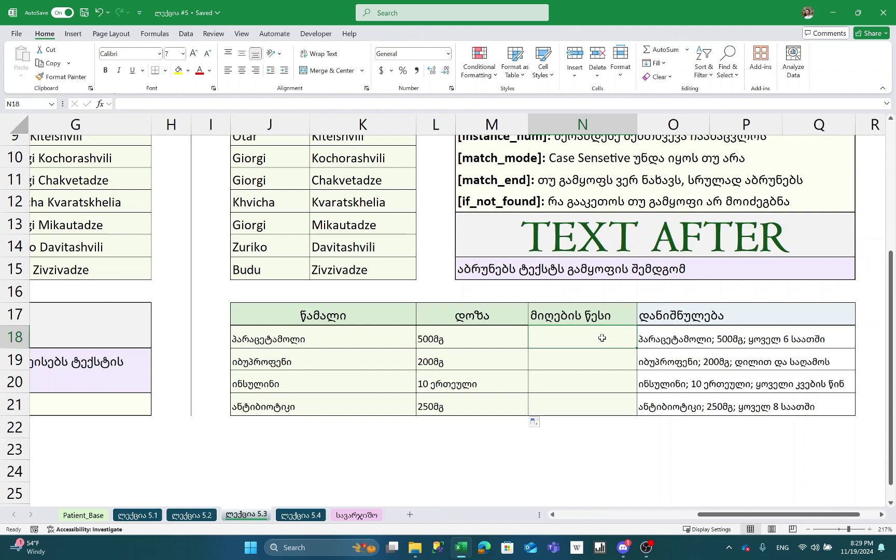
- Enter =TEXTAFTER(O18,"; ",2) in N18 so only the usage schedule remains
type("=TEXTAFTER(")
left_click(683, 346)
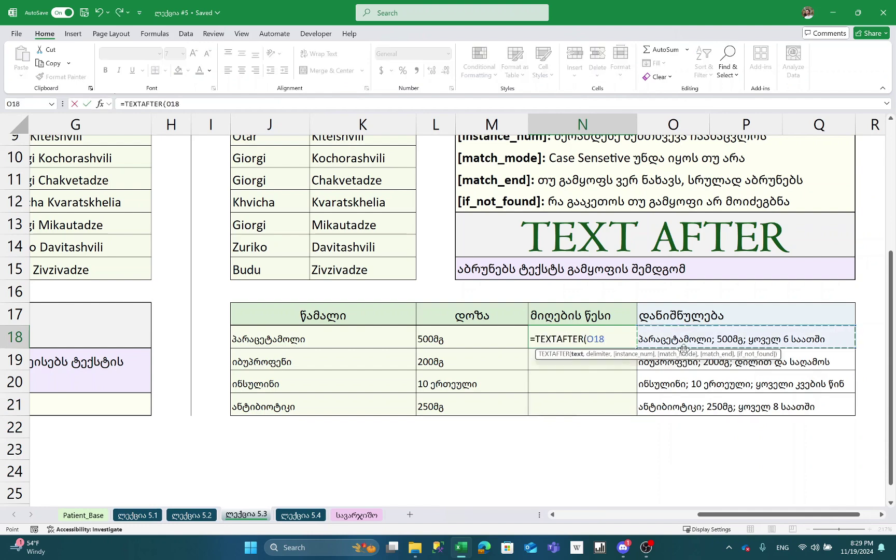
type(",")
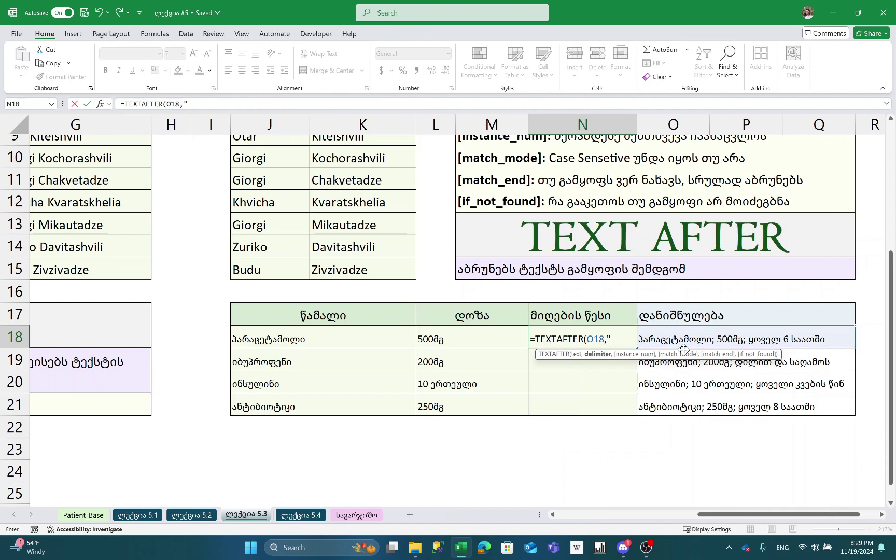
type("\"; \")")
key("Return")
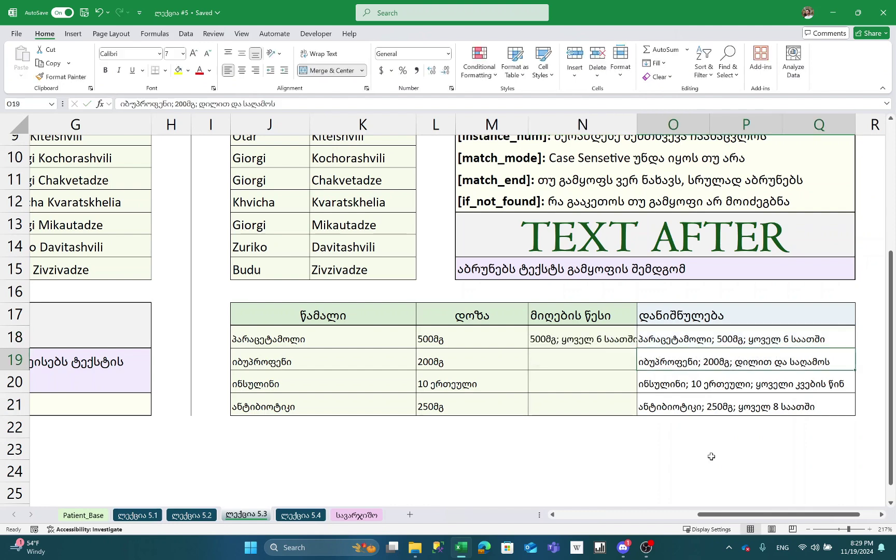
key("Up")
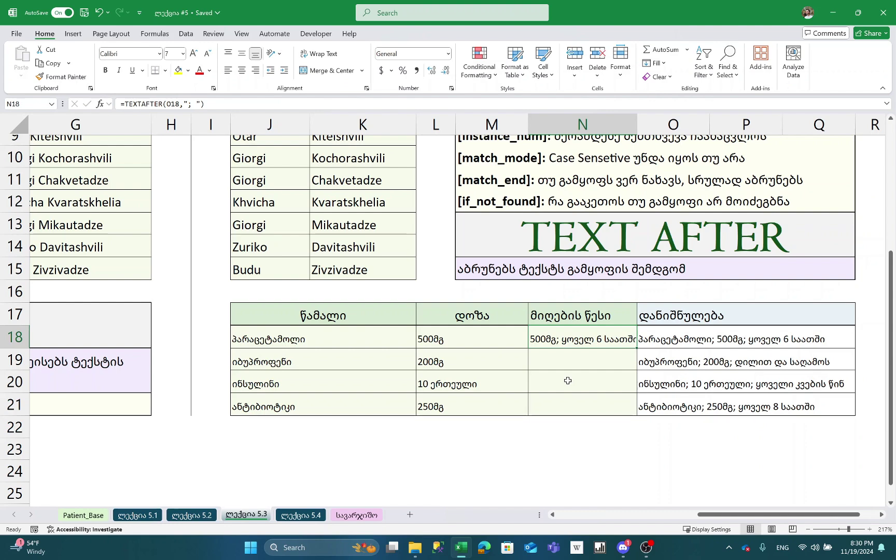
key("F2")
key("BackSpace")
type(",")
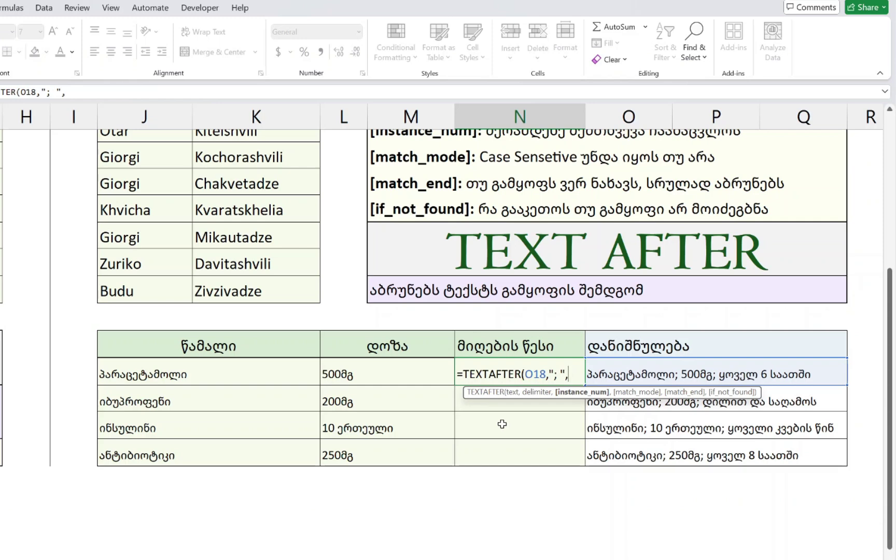
type("2)")
key("Return")
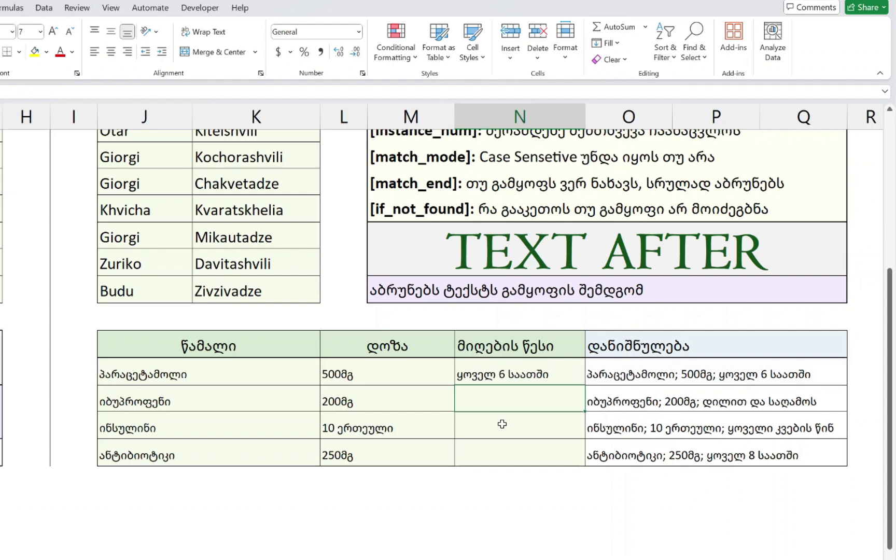
- Fill the usage-rule formula down to N21 and move to the ლექცია 5.4 sheet
left_click(560, 379)
double_click(585, 384)
key("Up")
key("Left")
key("Left")
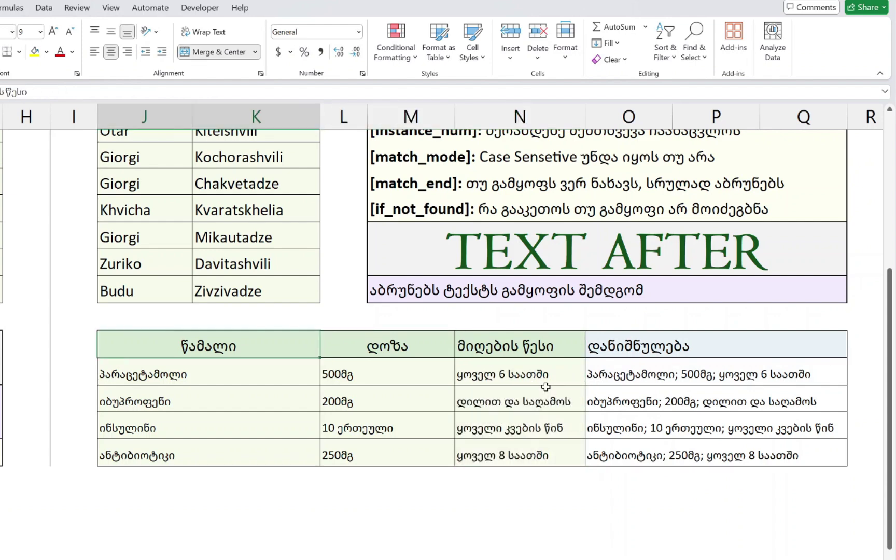
key("Down")
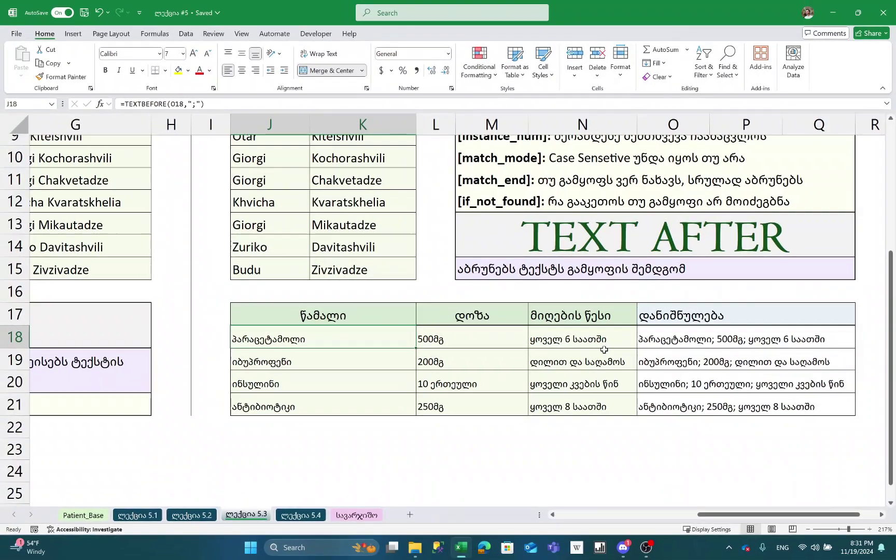
key("ctrl+Page_Down")
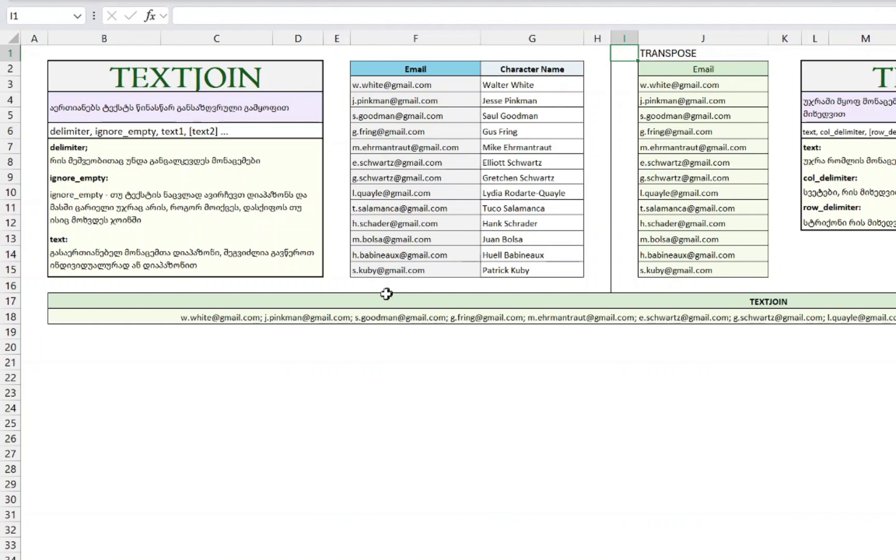
- Inspect the TEXTJOIN formula in B18 without changing it
left_click(362, 315)
scroll(363, 315, "up", 2)
scroll(332, 324, "down", 2)
double_click(332, 324)
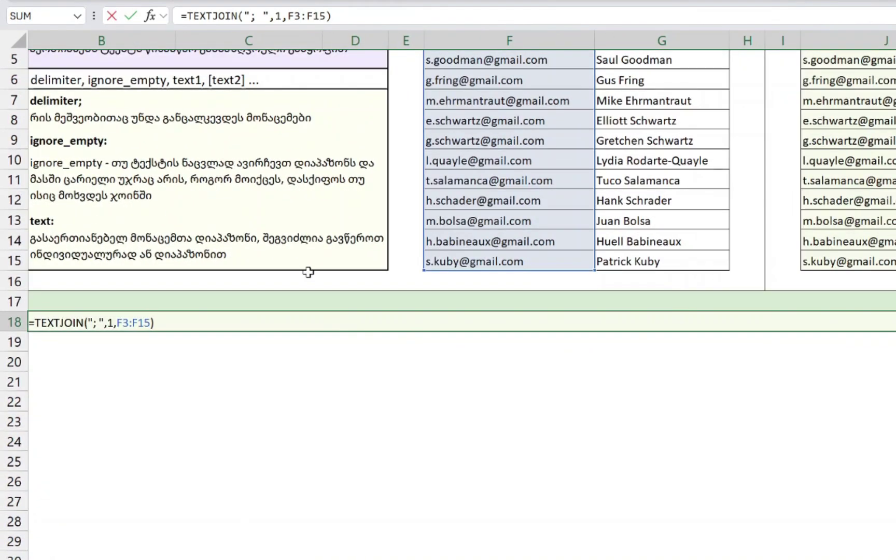
scroll(308, 272, "up", 2)
key("Escape")
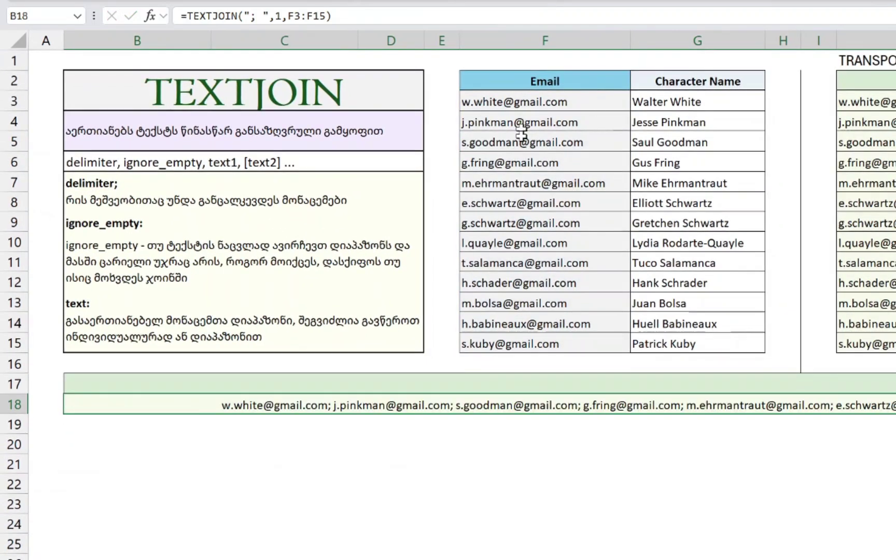
- Enter =CONCAT(F3,", ",F4,",",F5) in B20 to join the first three emails
left_click(157, 441)
type("=CONCAT(")
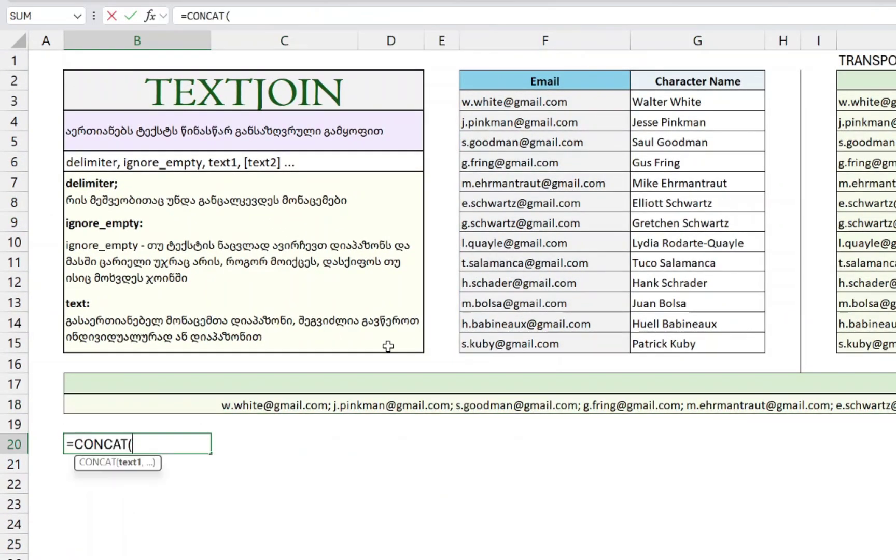
left_click(529, 102)
type(",")
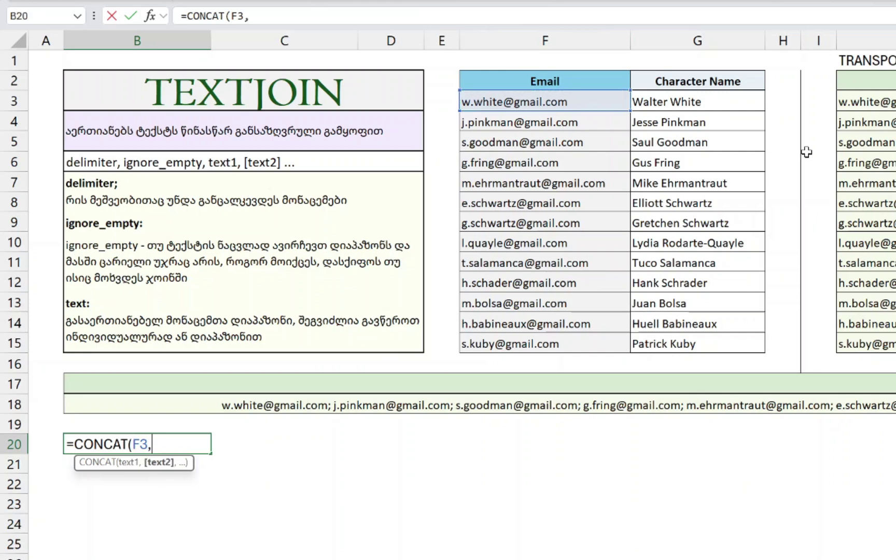
type("\", \",")
left_click(531, 123)
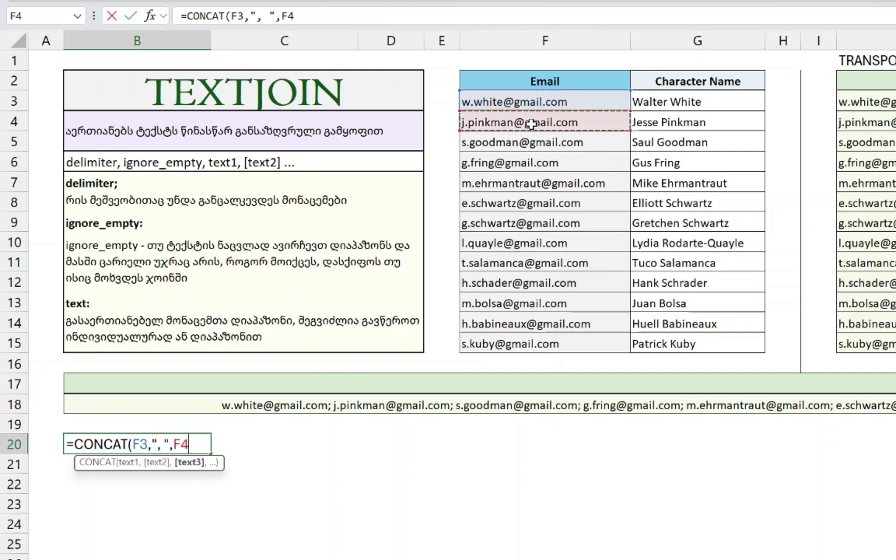
type(",\"")
scroll(531, 124, "right", 1)
type(",\",\",")
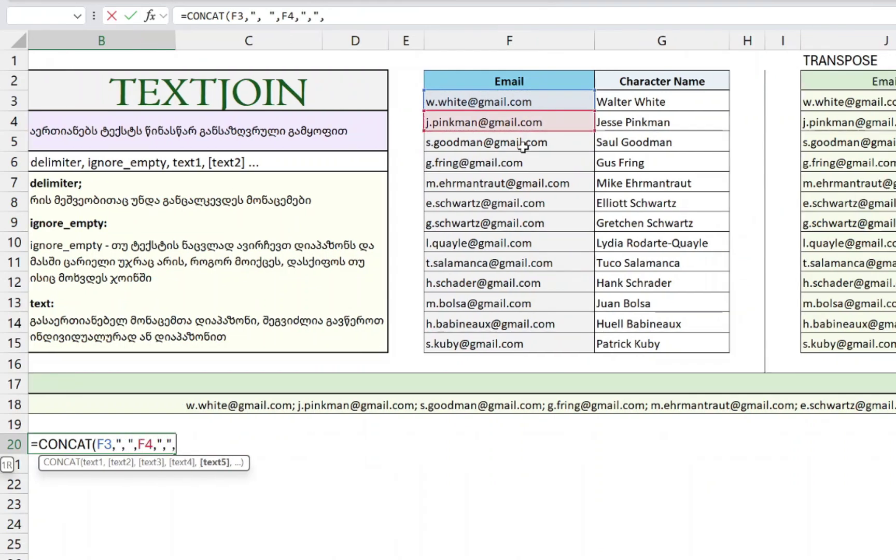
left_click(525, 147)
key("ctrl+Return")
- Review the CONCAT result, then clear B20 and return to B18
scroll(524, 146, "left", 1)
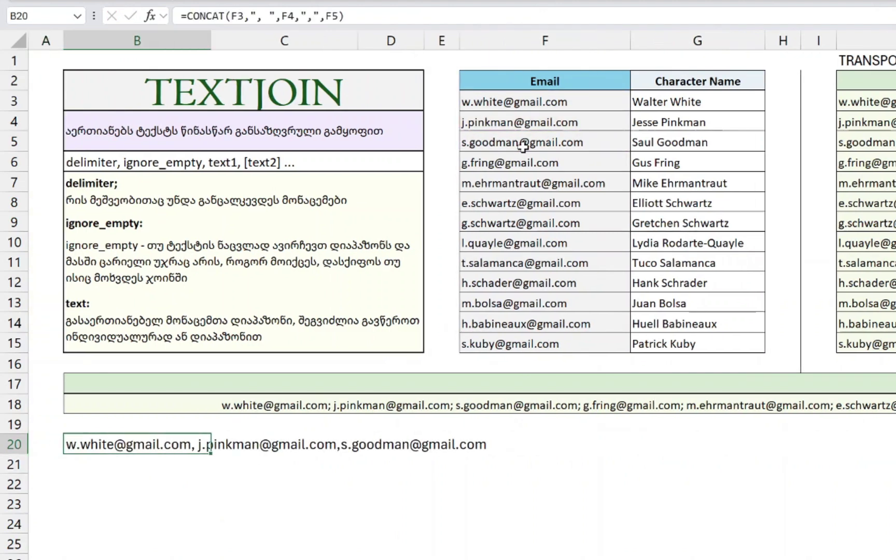
key("F2")
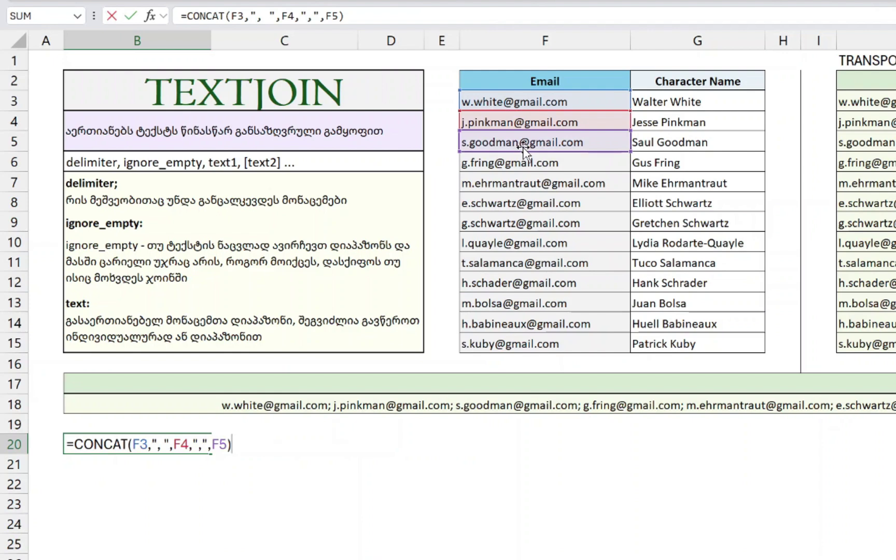
key("ctrl+Return")
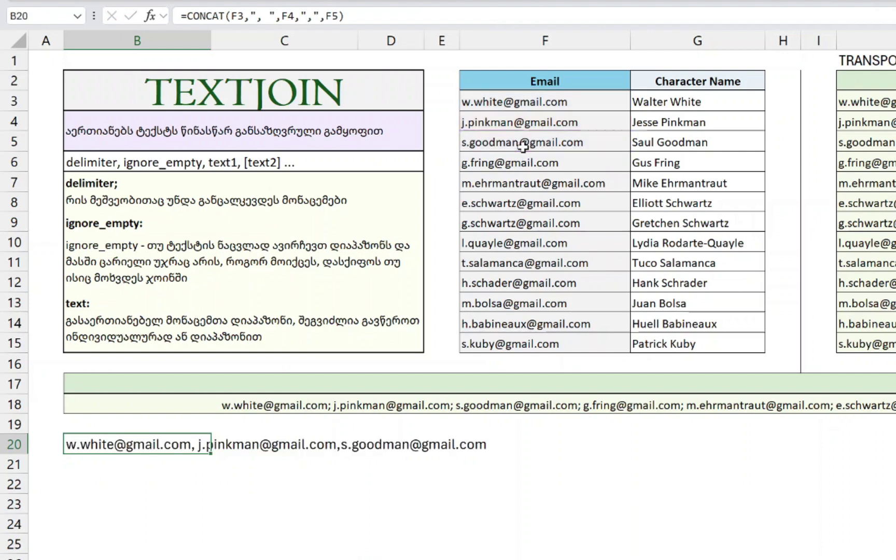
key("Delete")
key("Up")
key("Up")
- Clear B18 and start a TEXTJOIN formula with "; " as the delimiter
key("Delete")
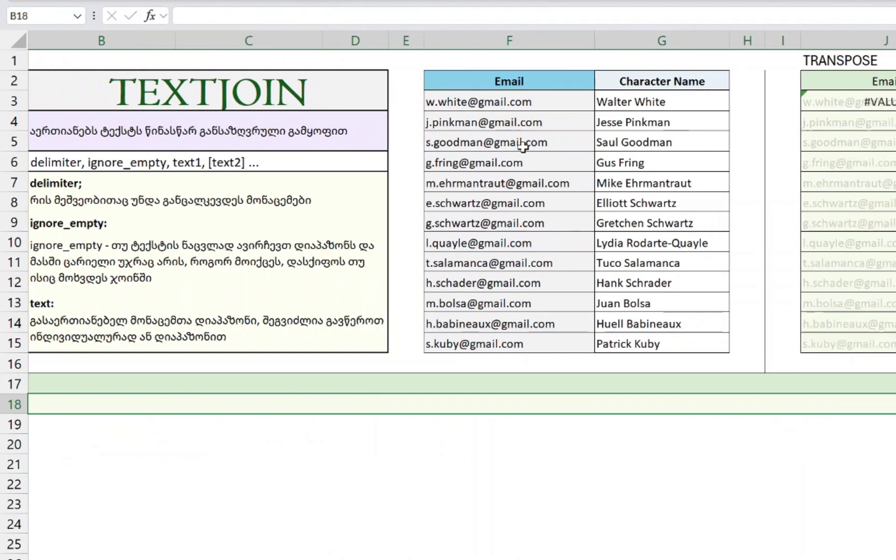
scroll(619, 237, "left", 2)
type("=")
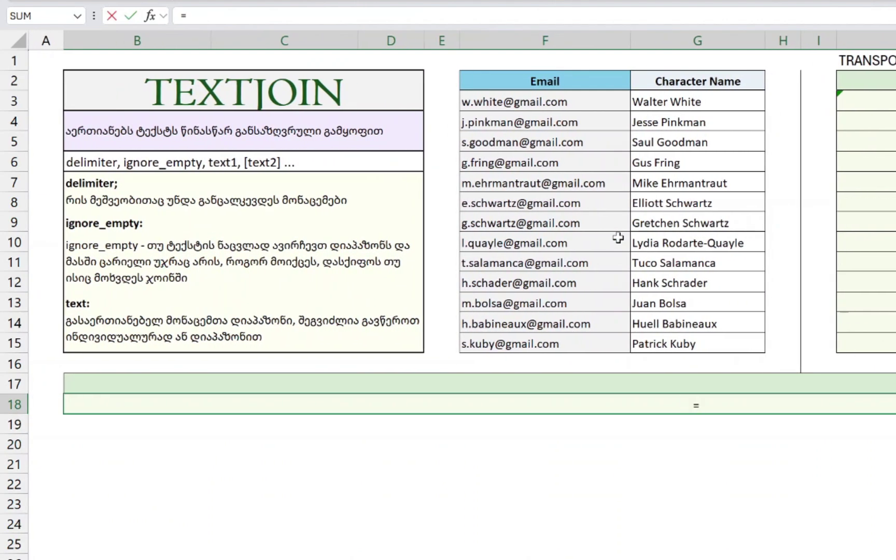
type("TEXTJOI")
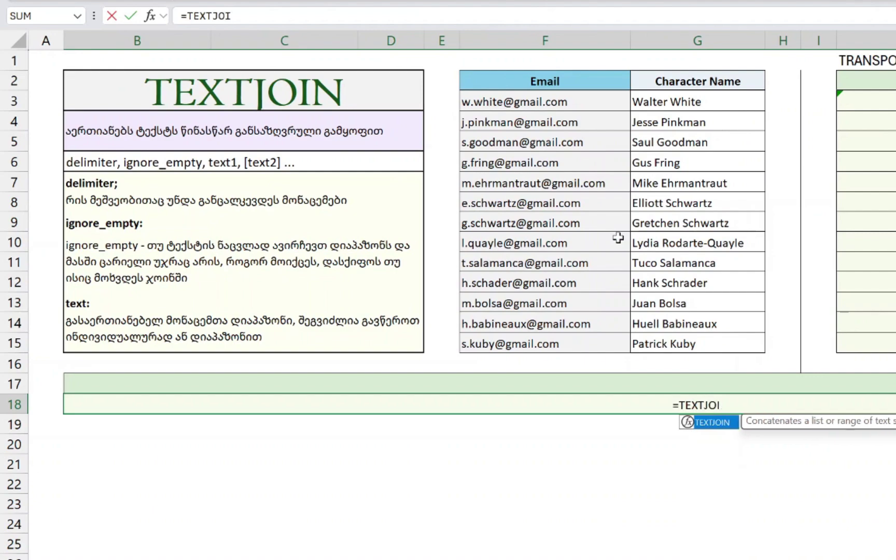
key("Tab")
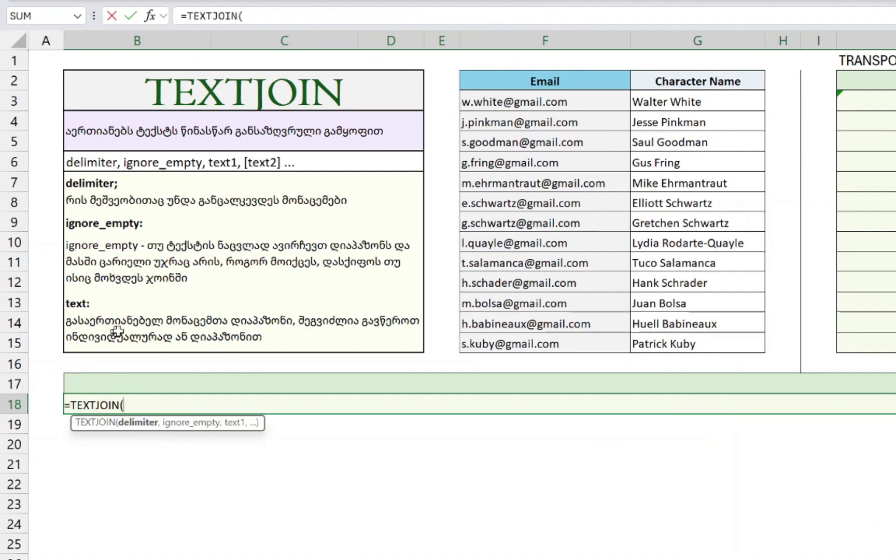
key("BackSpace")
key("BackSpace")
key("BackSpace")
key("BackSpace")
key("BackSpace")
key("BackSpace")
key("BackSpace")
key("BackSpace")
key("BackSpace")
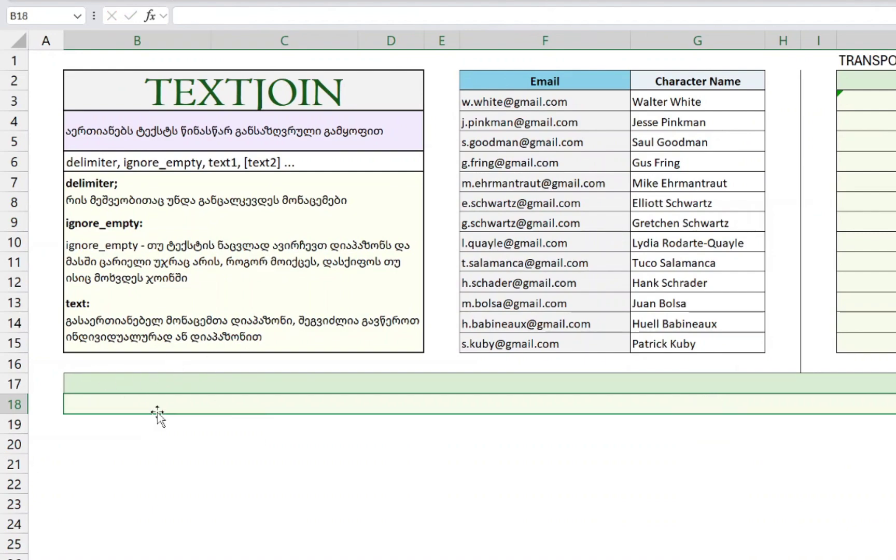
scroll(156, 415, "up", 3)
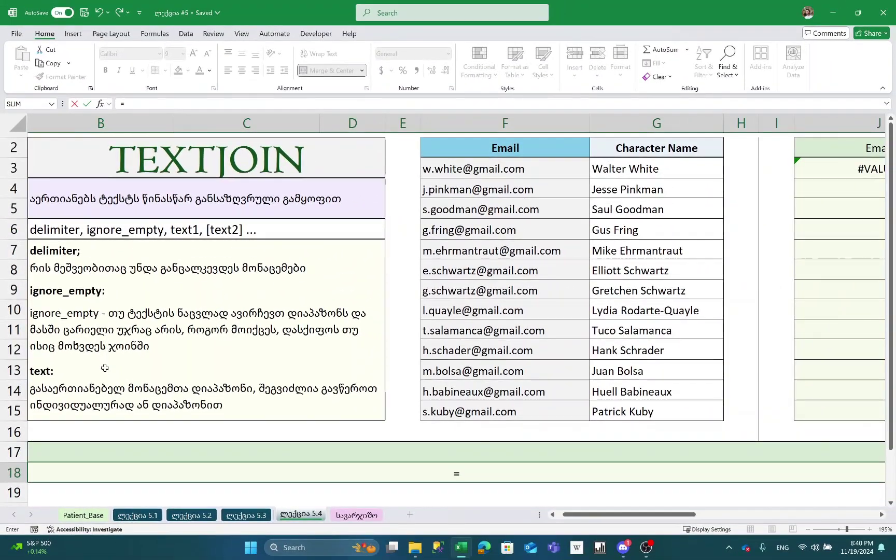
type("TEXTJ")
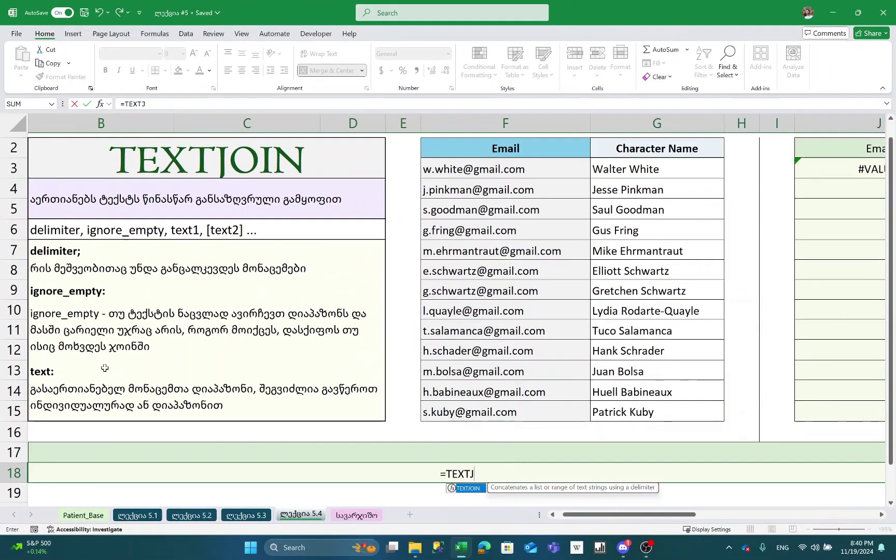
key("Tab")
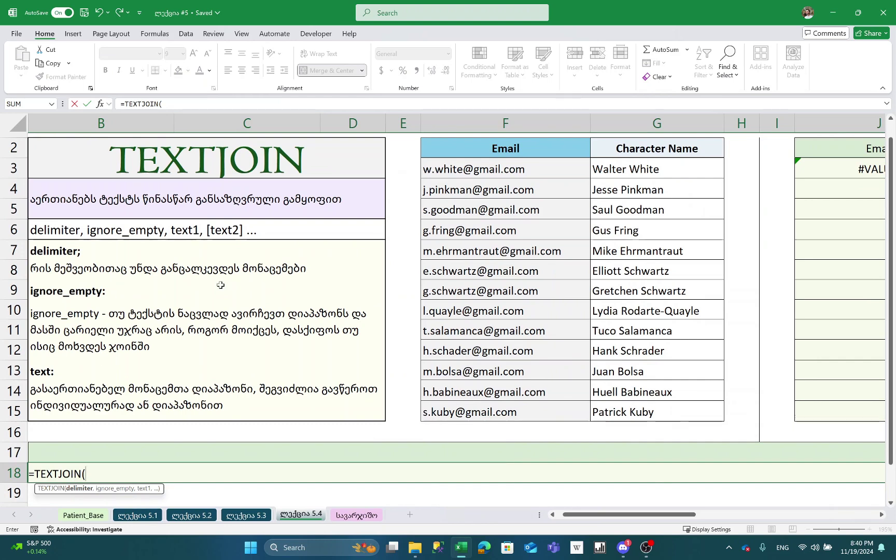
type("\", \"")
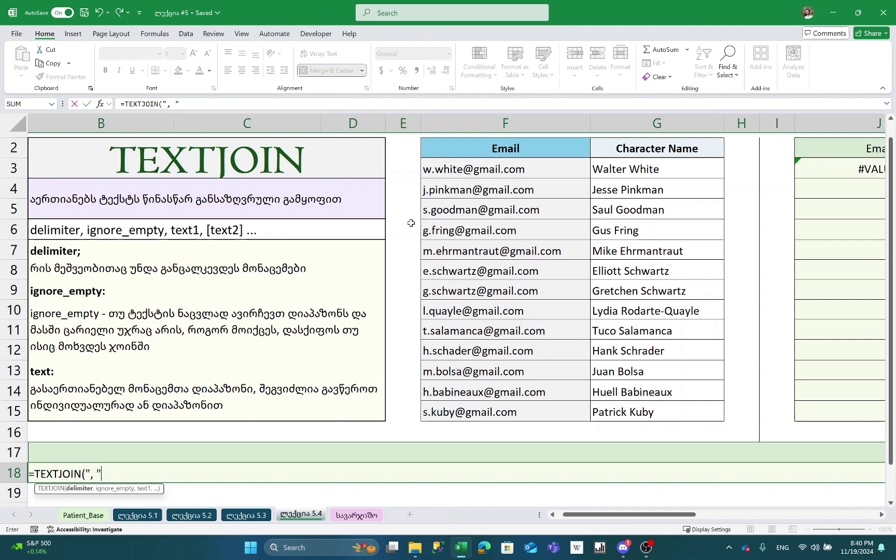
key("BackSpace")
key("BackSpace")
key("BackSpace")
type("; \",")
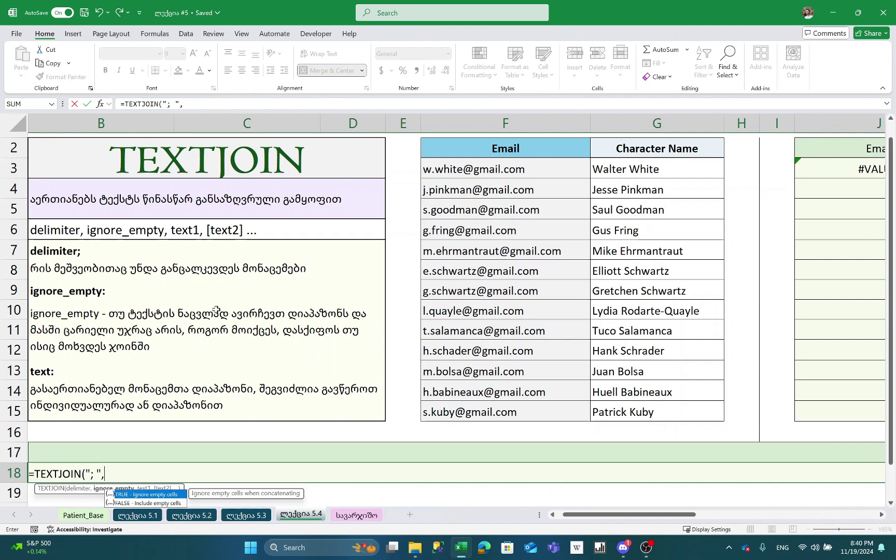
- Complete it with FALSE for ignore_empty and F3:F15 as the text, then commit
scroll(410, 223, "left", 2)
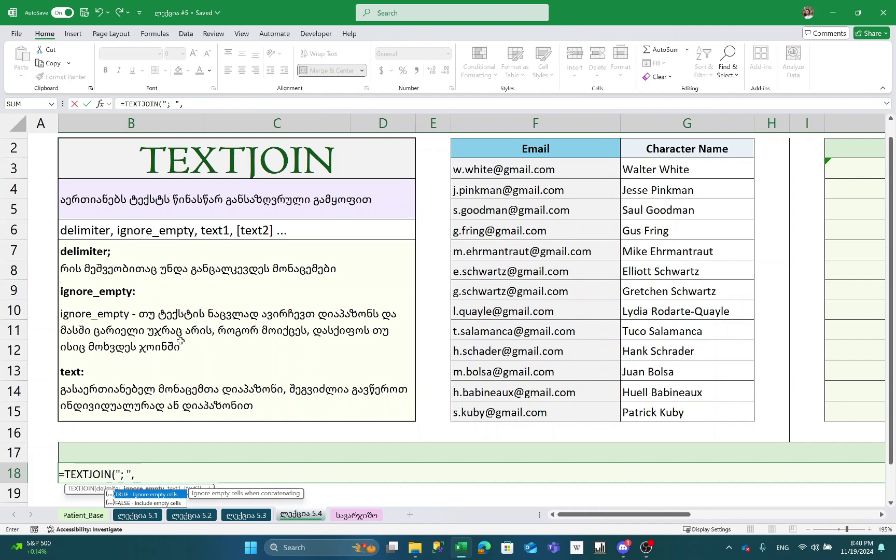
scroll(252, 380, "down", 2)
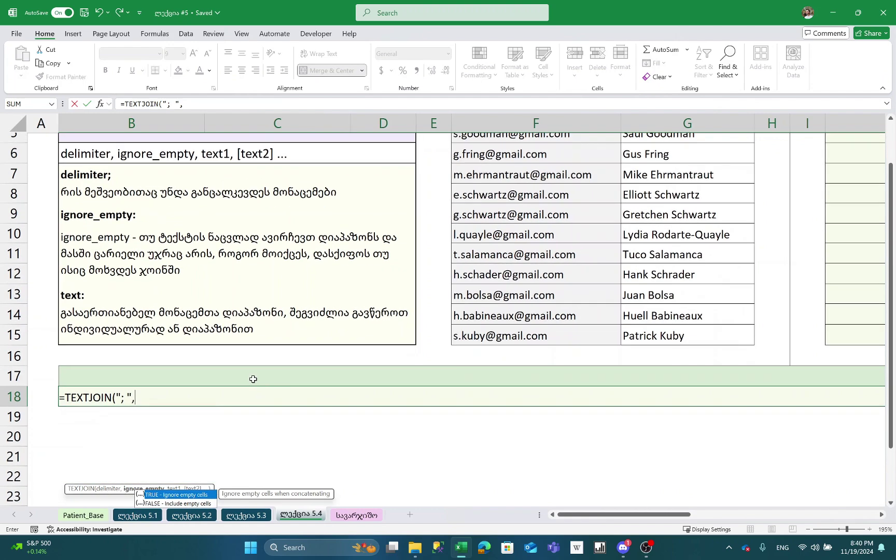
scroll(537, 235, "up", 2)
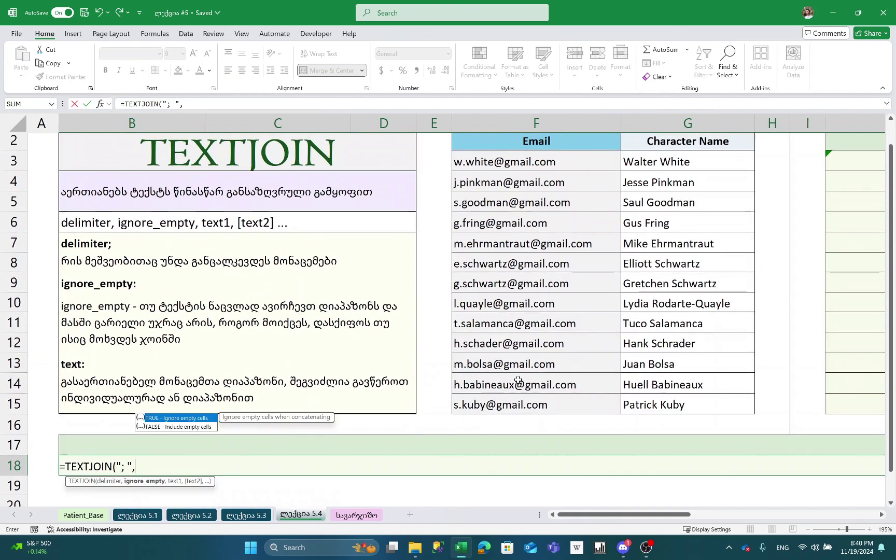
scroll(275, 410, "down", 2)
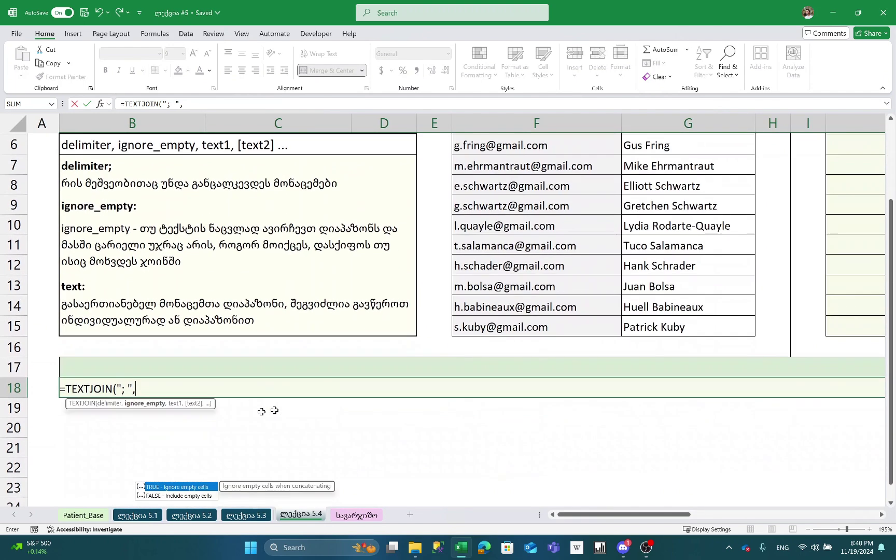
double_click(192, 497)
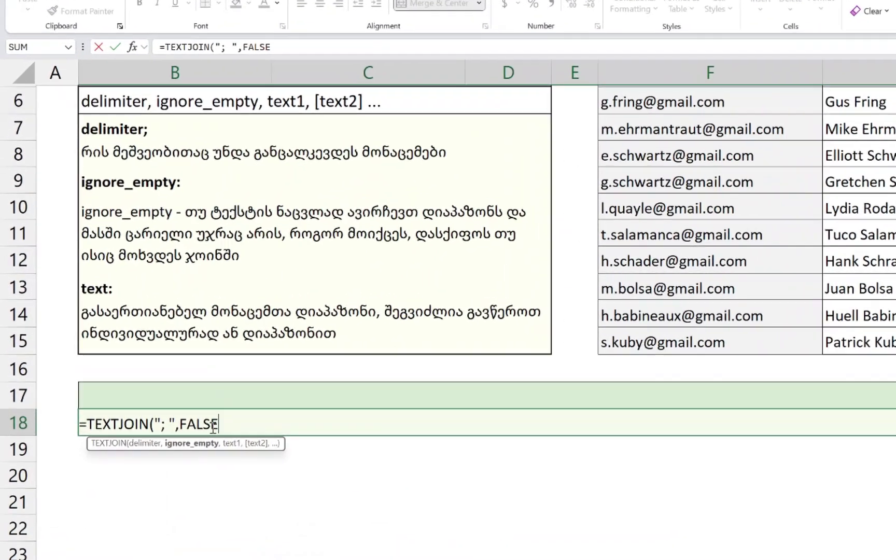
double_click(213, 424)
key("BackSpace")
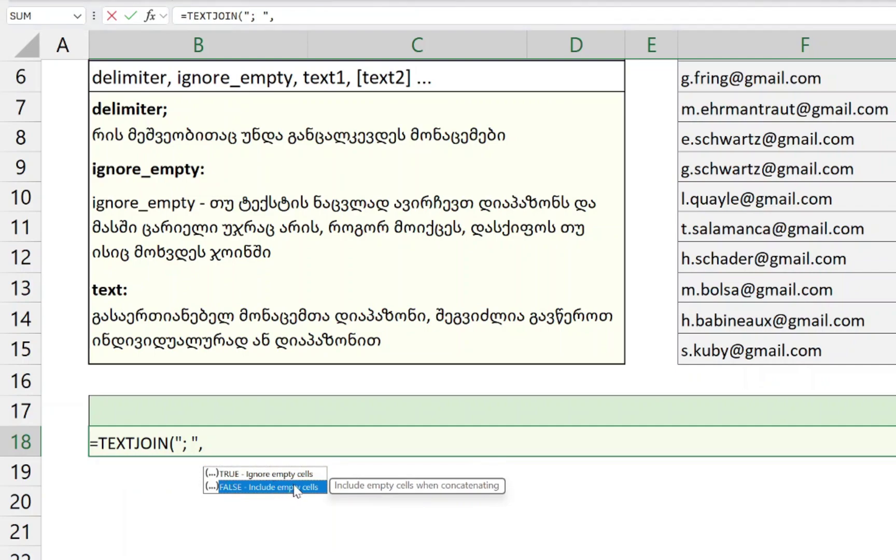
double_click(293, 489)
scroll(173, 388, "up", 1)
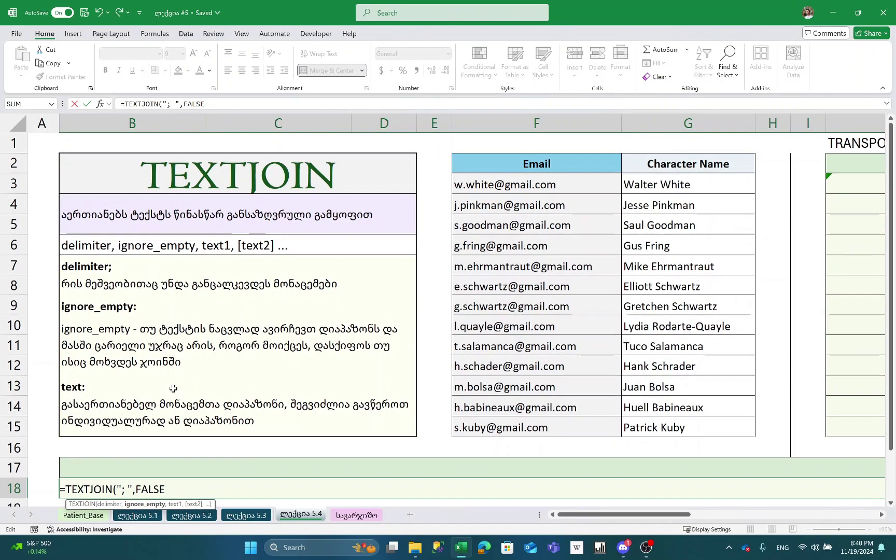
type(",")
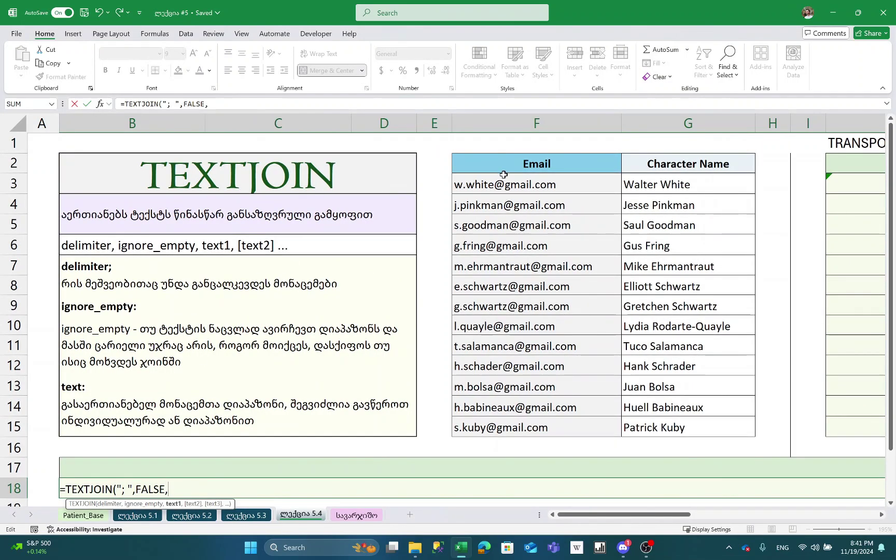
left_click_drag(501, 182, 532, 437)
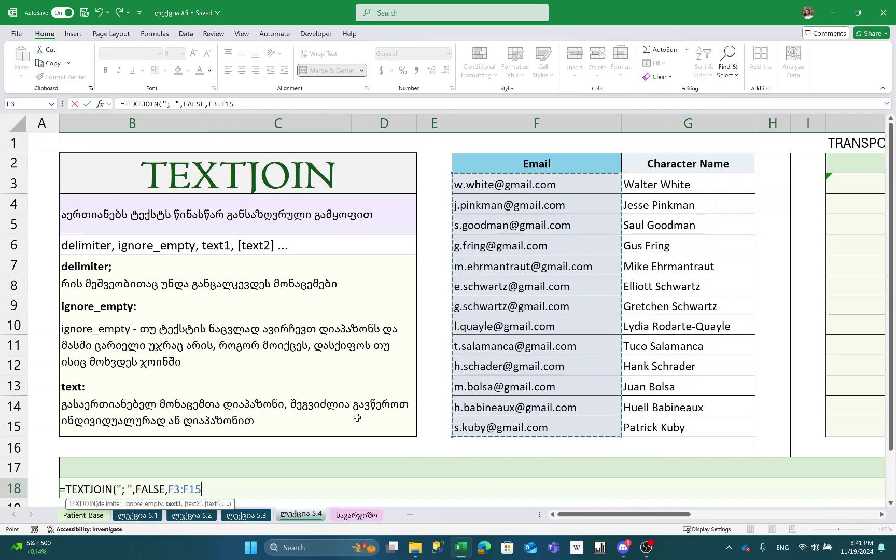
type(")")
key("Return")
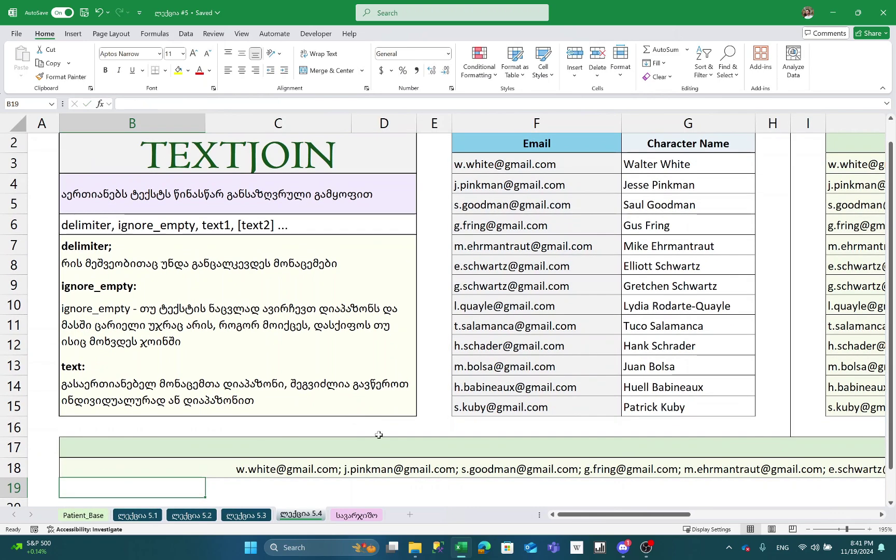
- Review the sheet, then select the middle emails from F4 down to F14
scroll(376, 435, "right", 3)
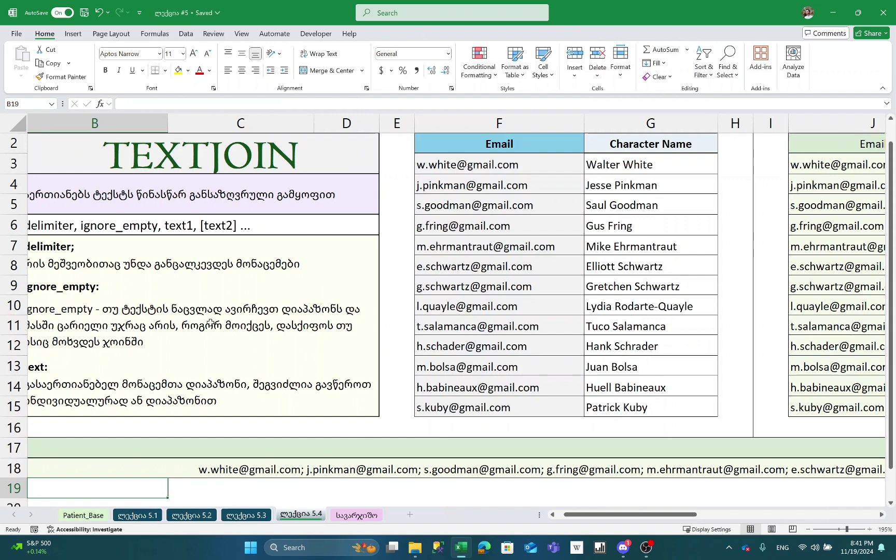
scroll(249, 438, "down", 2)
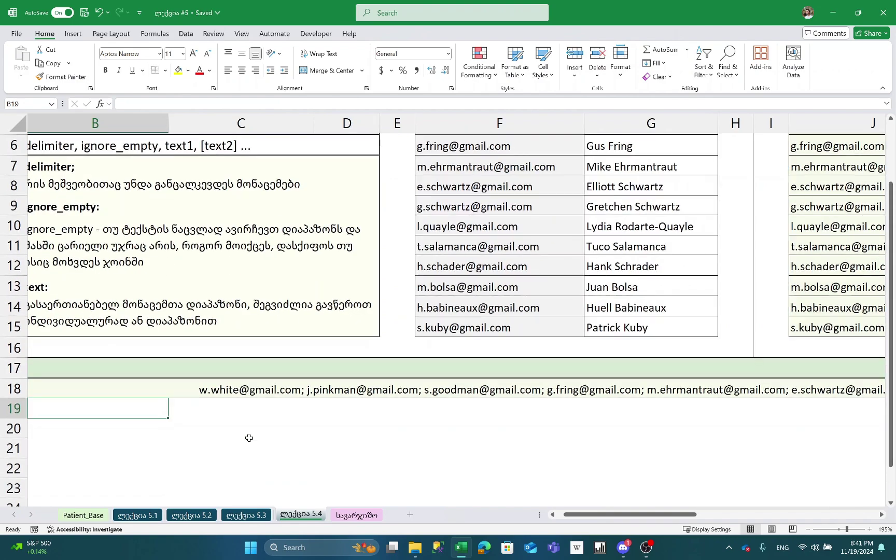
scroll(362, 439, "right", 6)
scroll(362, 439, "left", 6)
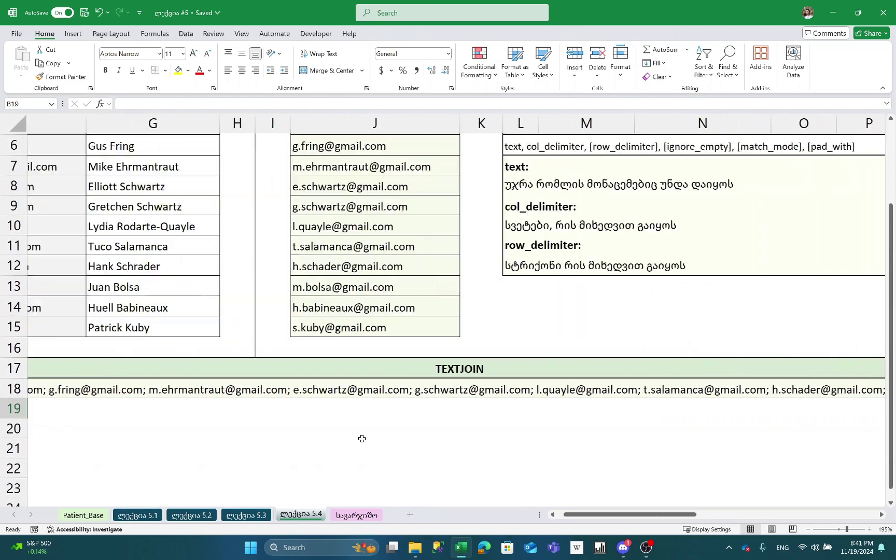
scroll(388, 283, "up", 2)
scroll(388, 282, "left", 2)
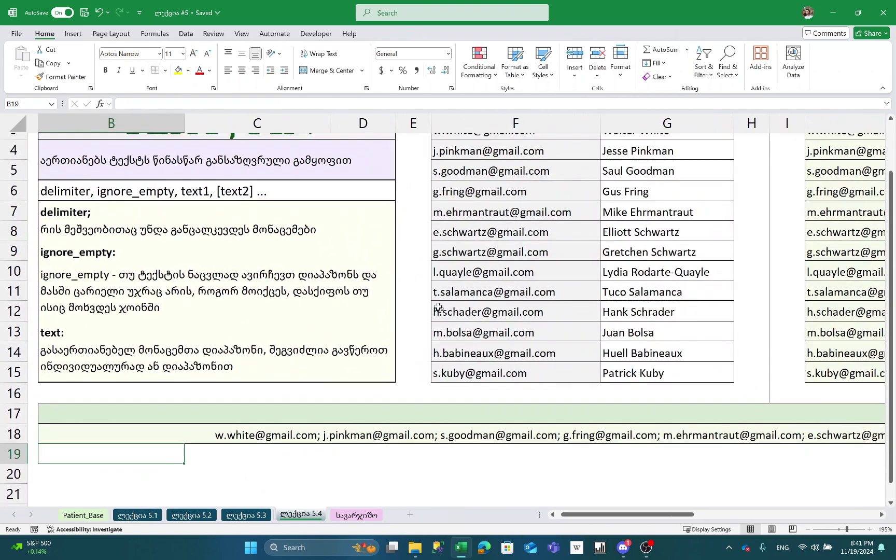
scroll(487, 159, "up", 2)
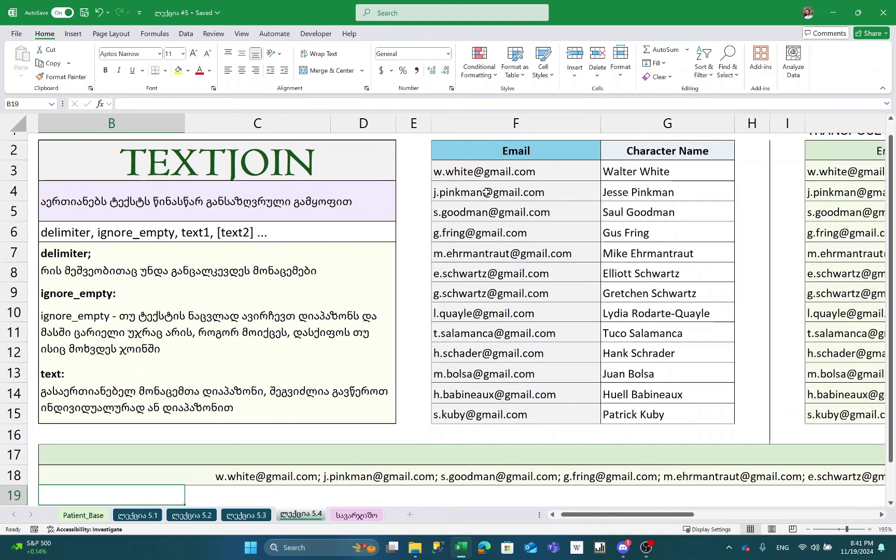
left_click(487, 193)
key("shift+Down")
key("shift+Down")
key("shift+Down")
key("shift+Down")
key("shift+Down")
key("shift+Down")
key("shift+Down")
key("shift+Down")
key("shift+Down")
key("shift+Down")
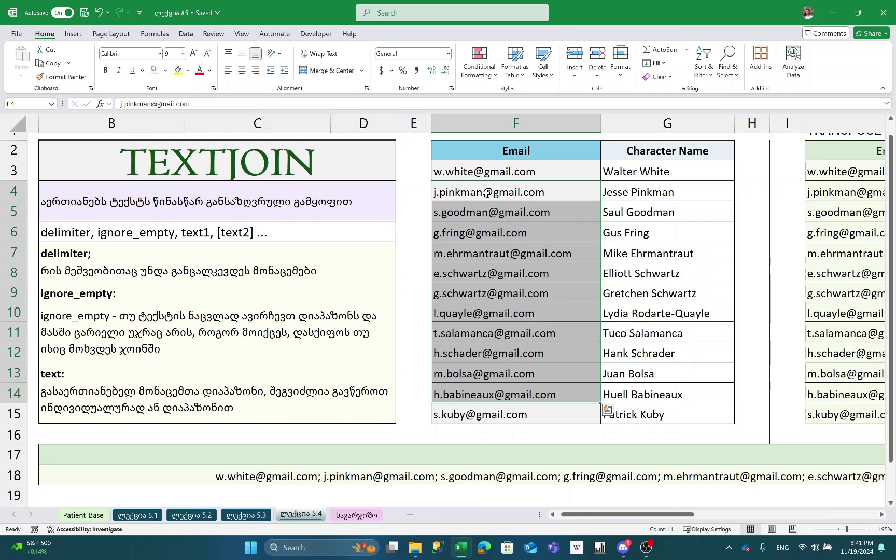
- Delete the emails in F4:F14, then open B18's TEXTJOIN formula for editing
key("Delete")
scroll(661, 383, "right", 3)
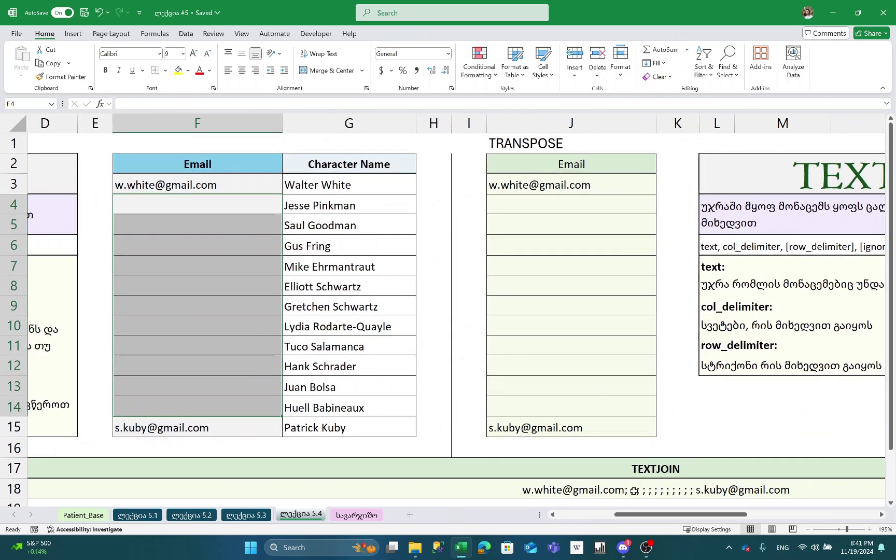
left_click(641, 493)
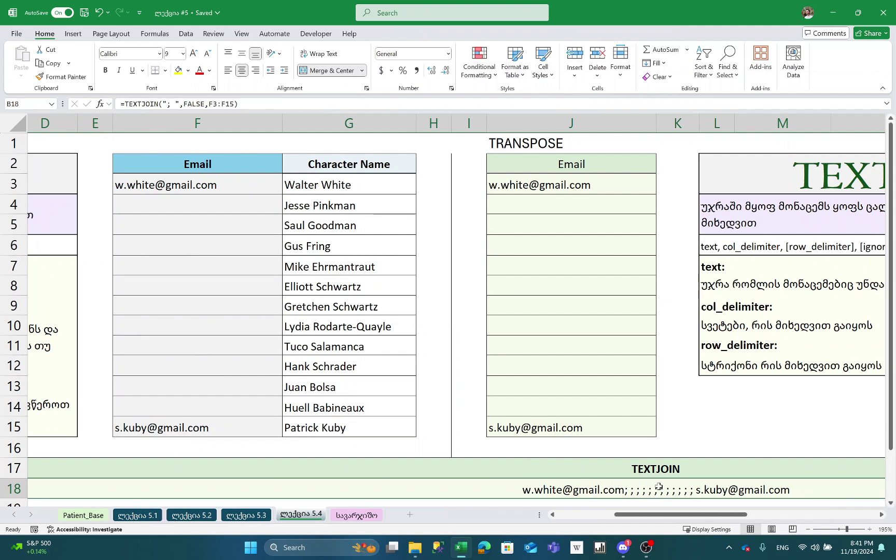
scroll(659, 487, "left", 5)
double_click(304, 495)
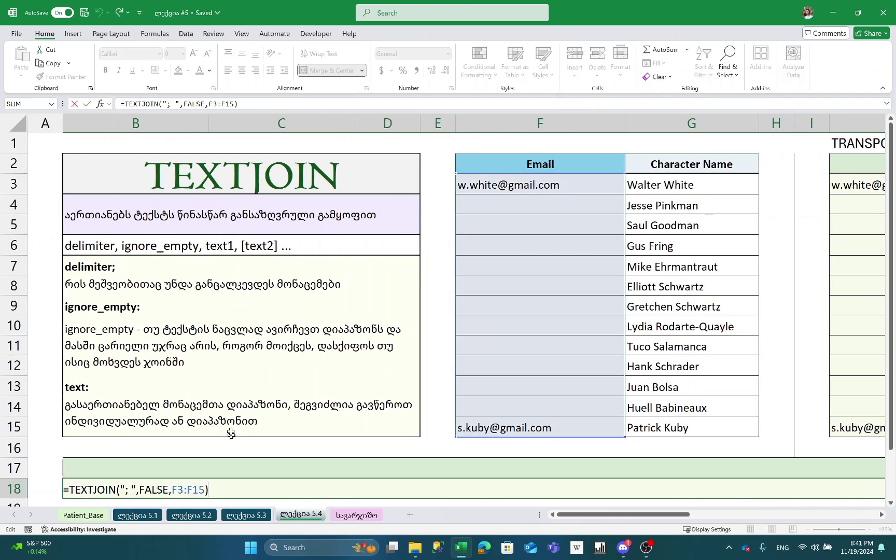
- Change B18's ignore_empty argument from FALSE to TRUE
double_click(153, 489)
key("BackSpace")
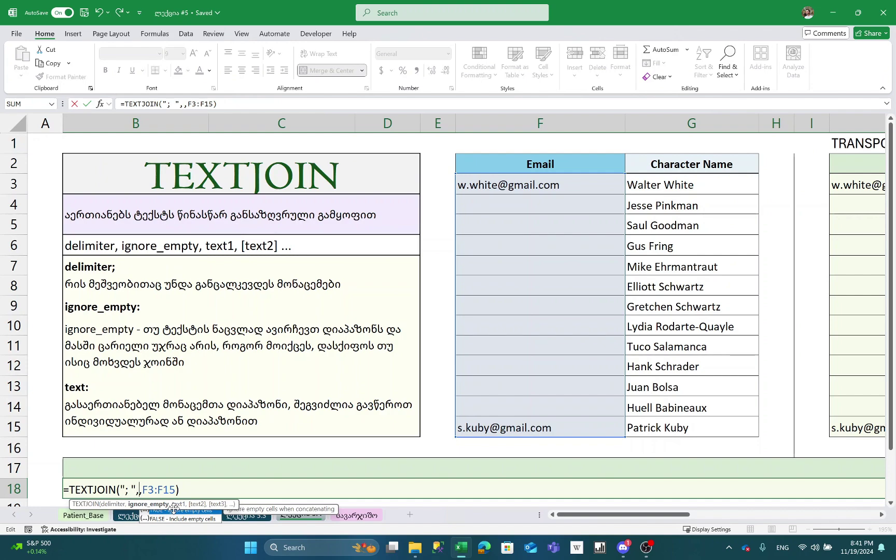
type("TRUE")
key("Return")
- Check the row 18 result, then undo to restore the F4:F14 emails
key("Up")
key("Right")
key("Right")
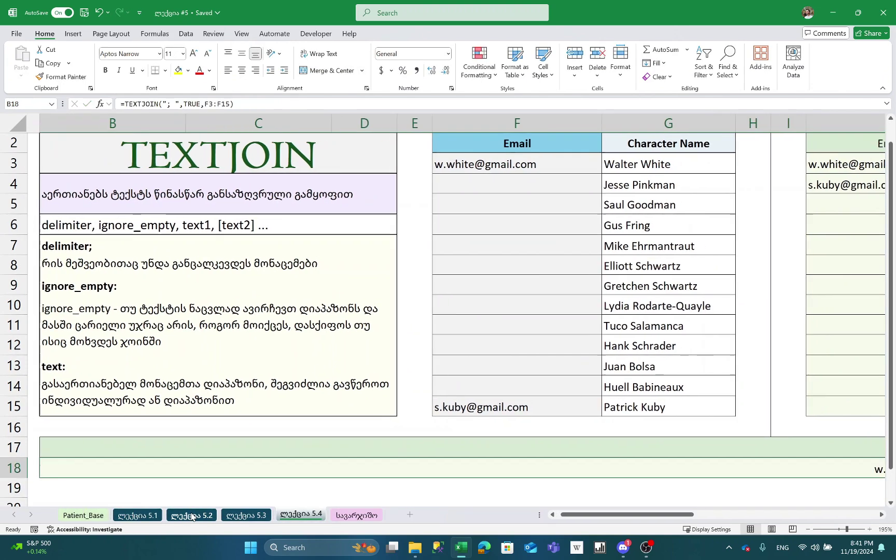
key("Left")
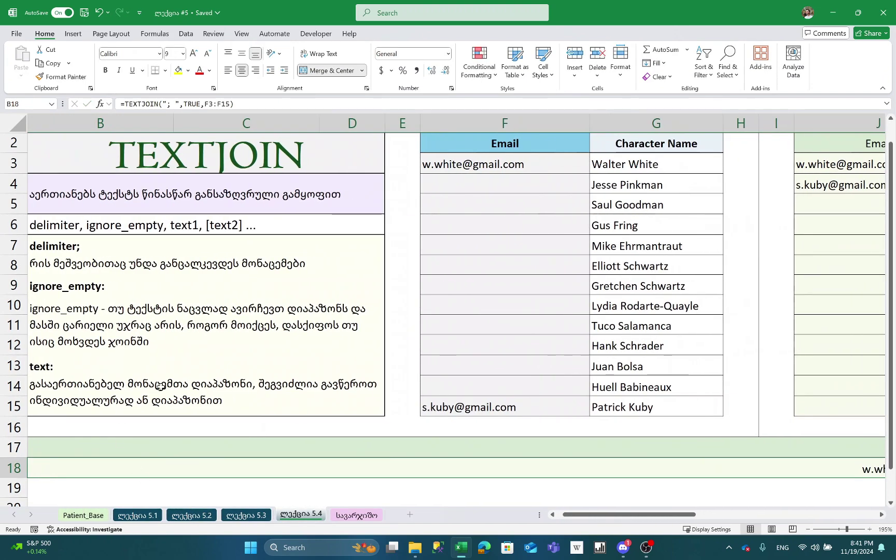
scroll(266, 387, "right", 5)
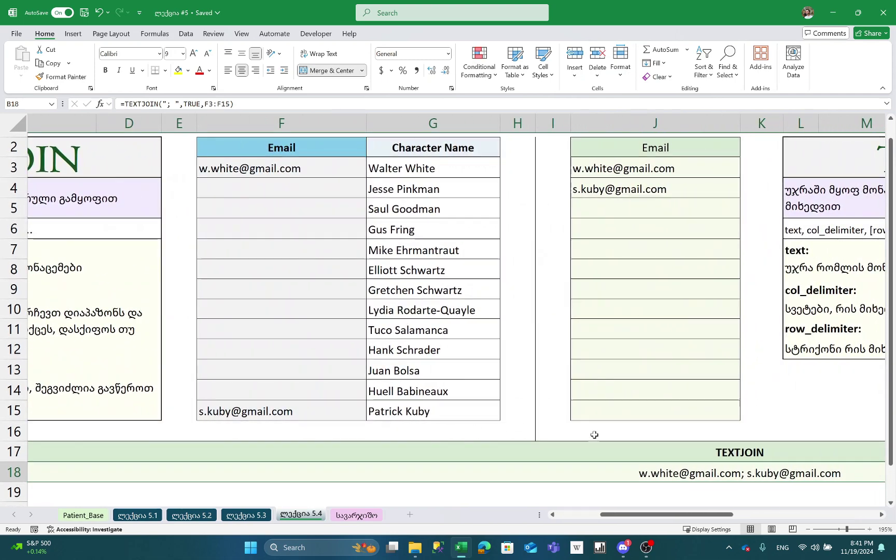
key("ctrl+z")
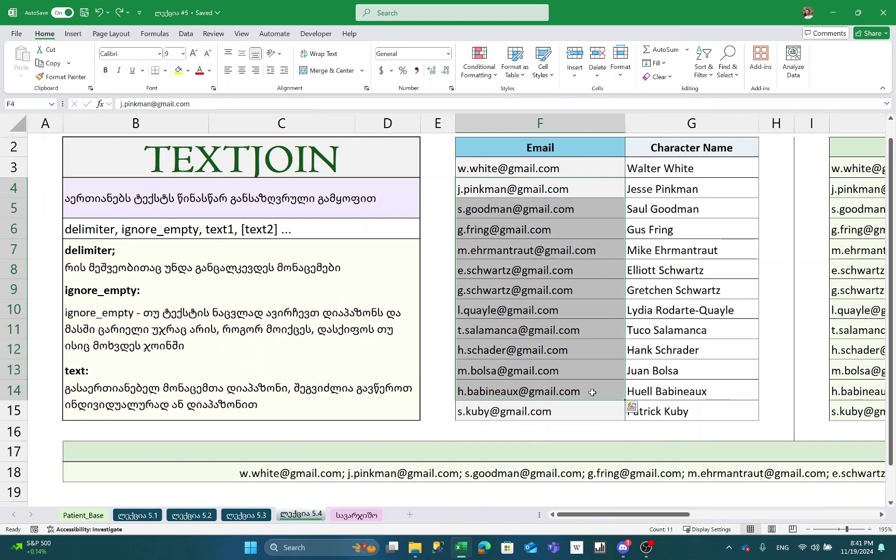
key("ctrl+Down")
key("ctrl+Down")
key("Left")
key("ctrl+Up")
key("Down")
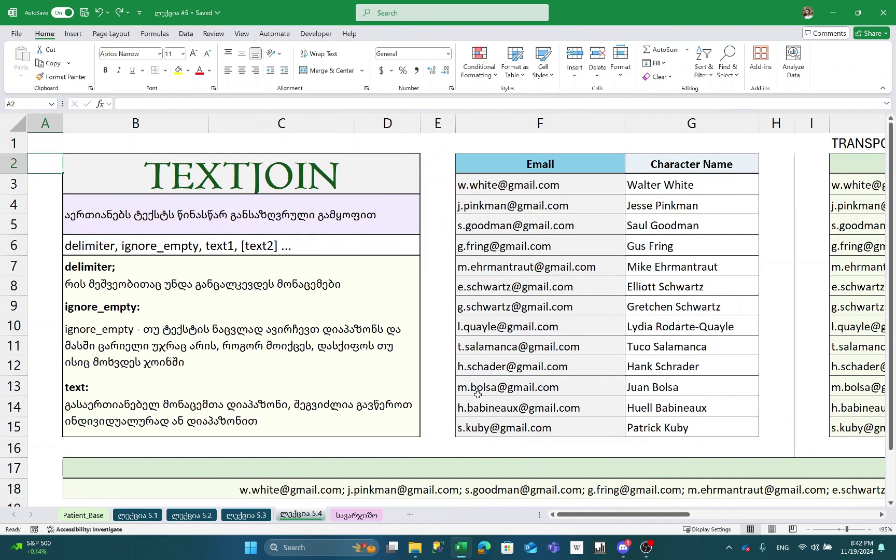
left_click(406, 281)
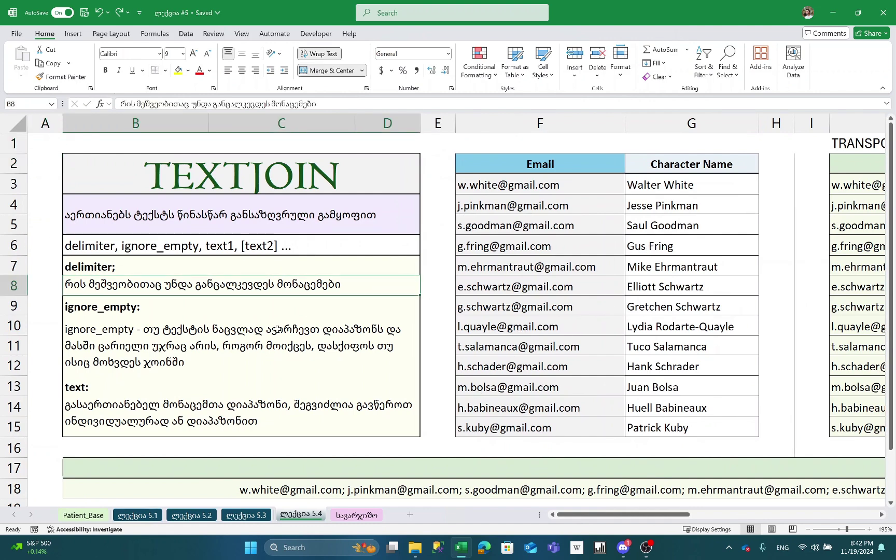
scroll(573, 311, "down", 4)
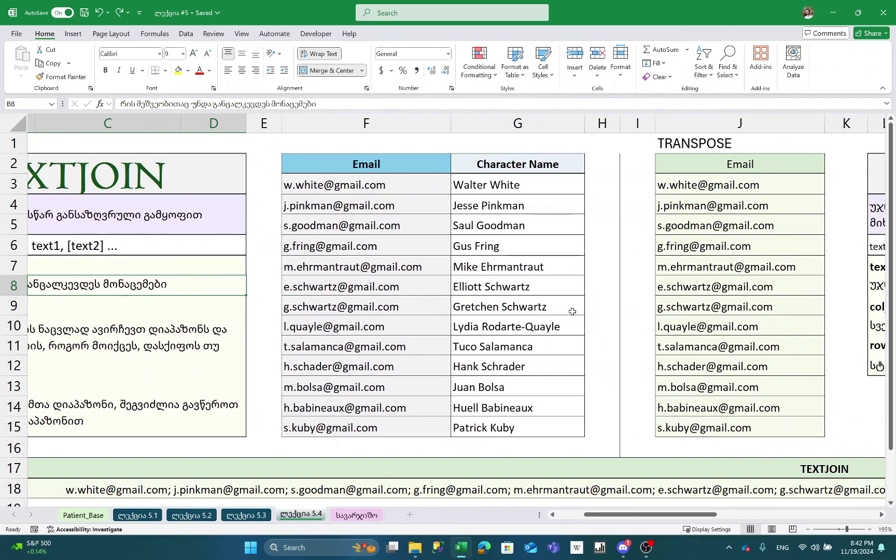
scroll(573, 312, "down", 3)
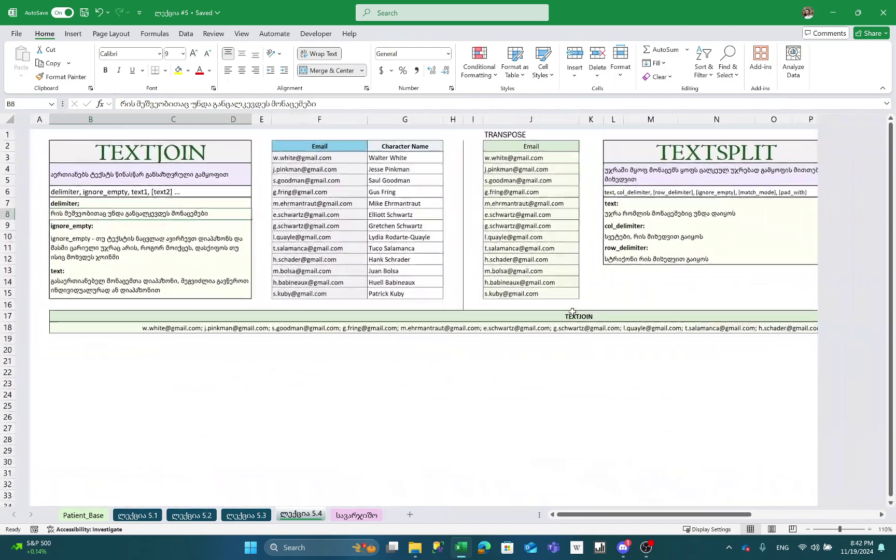
scroll(572, 312, "up", 1)
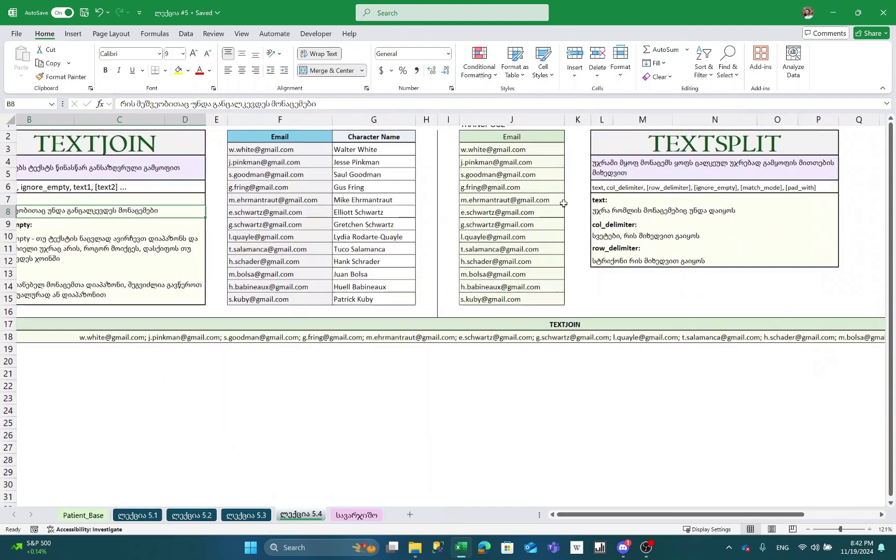
left_click(226, 366)
left_click(76, 371)
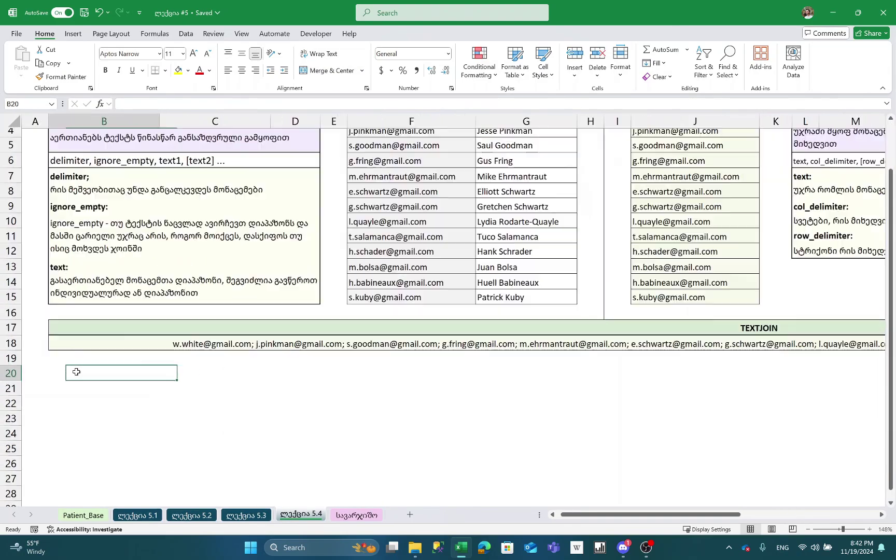
type("=TEX")
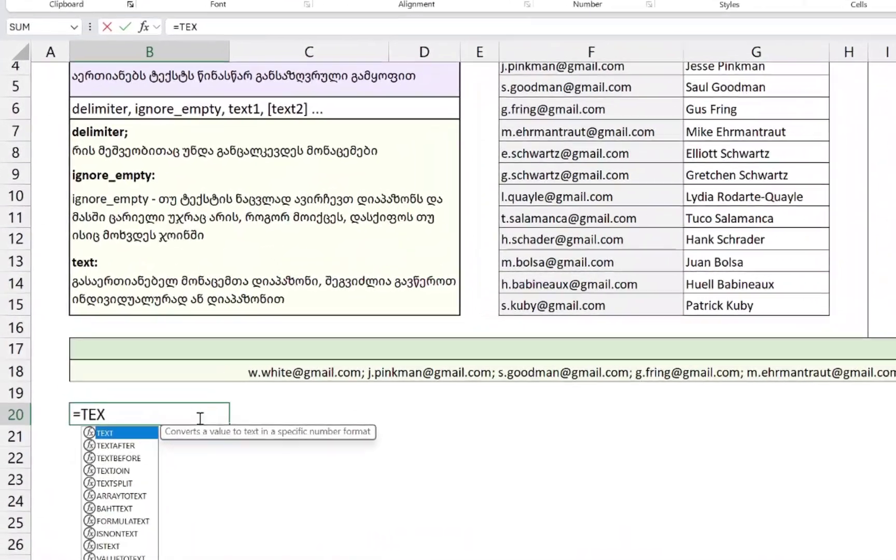
type("TSPL")
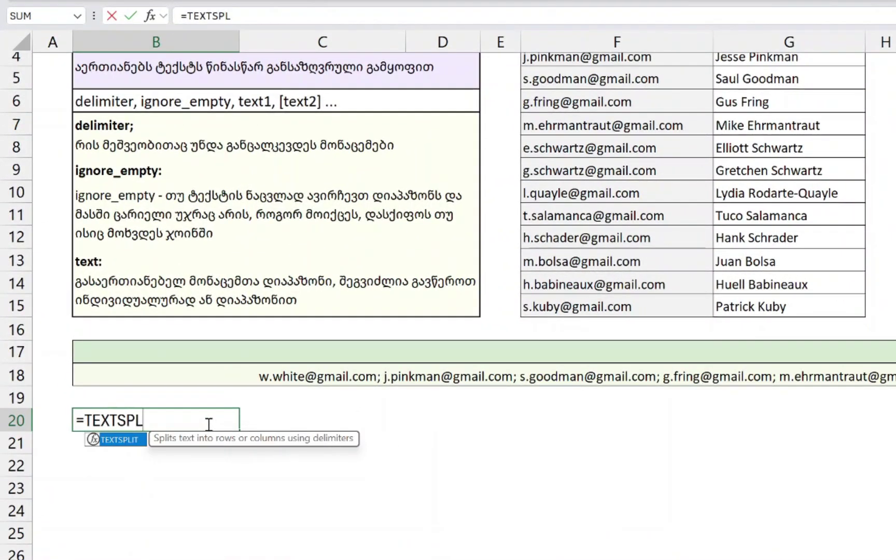
key("Tab")
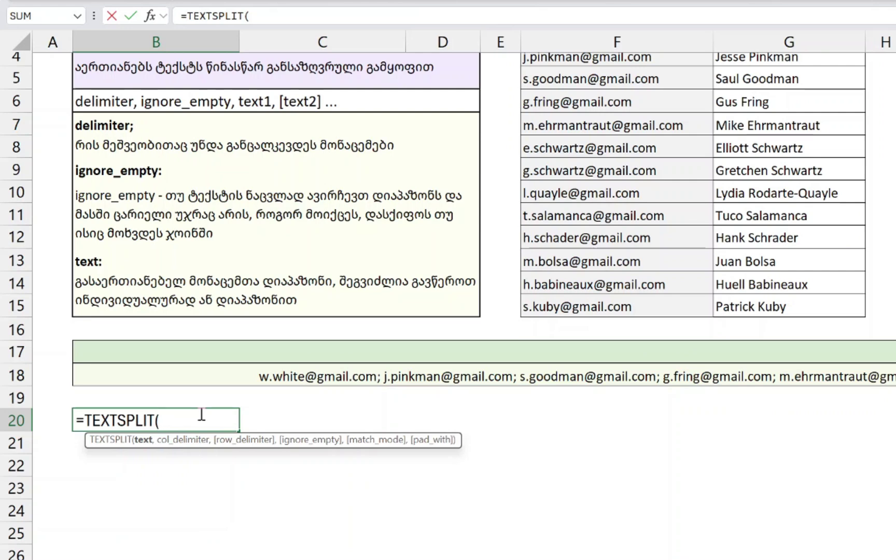
left_click(819, 365)
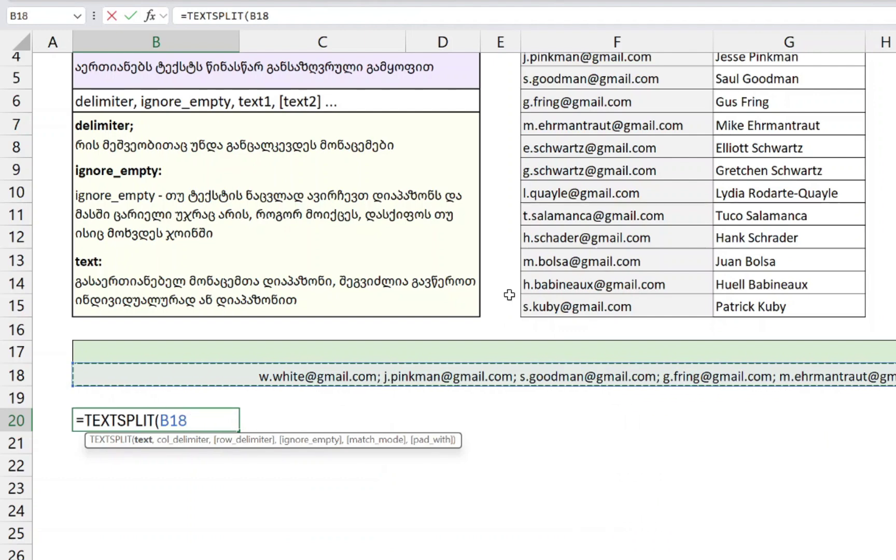
type(",")
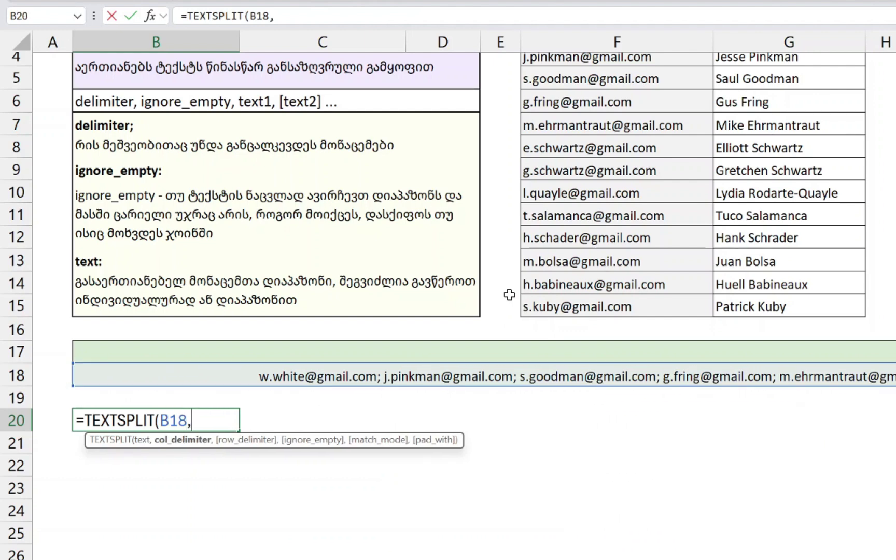
type("\"; \")")
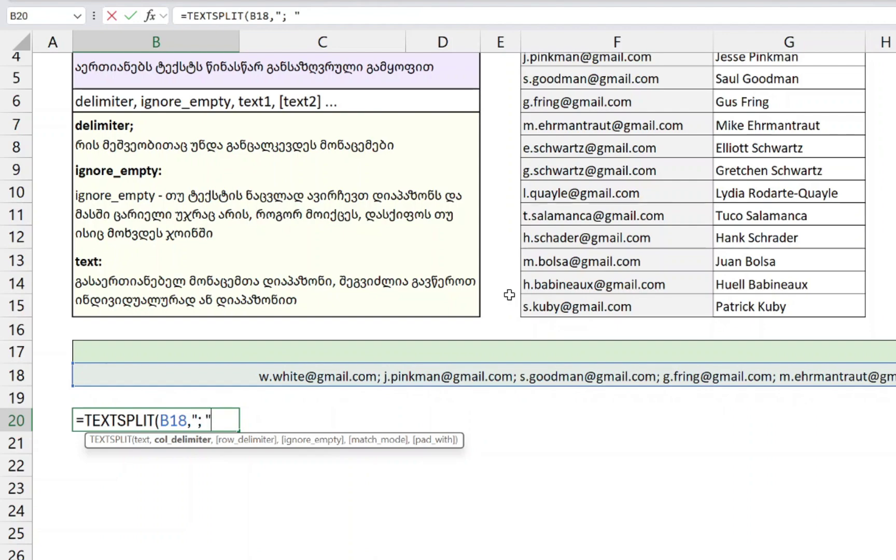
key("Return")
key("Up")
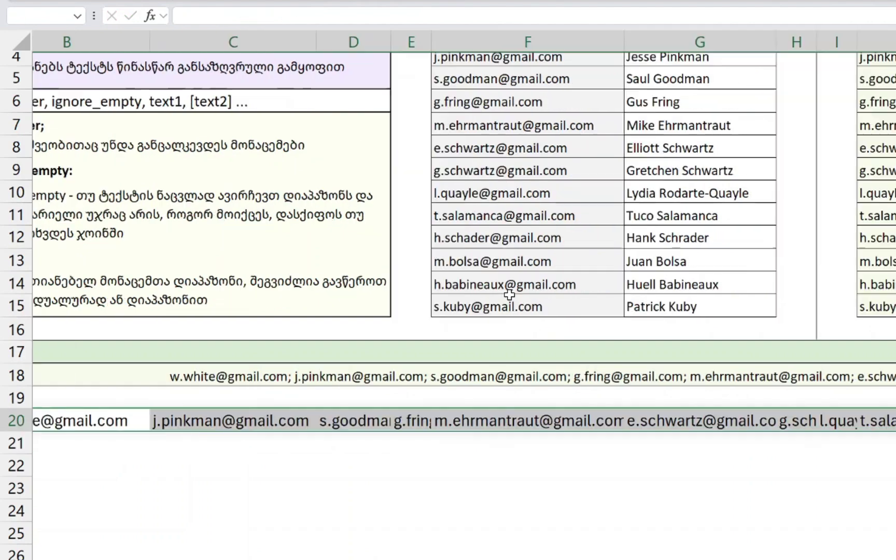
key("F2")
key("Escape")
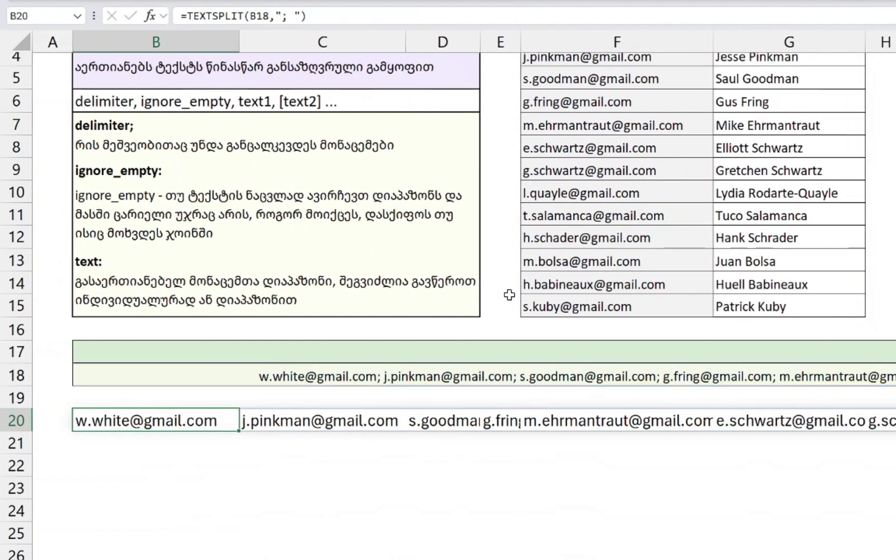
key("F2")
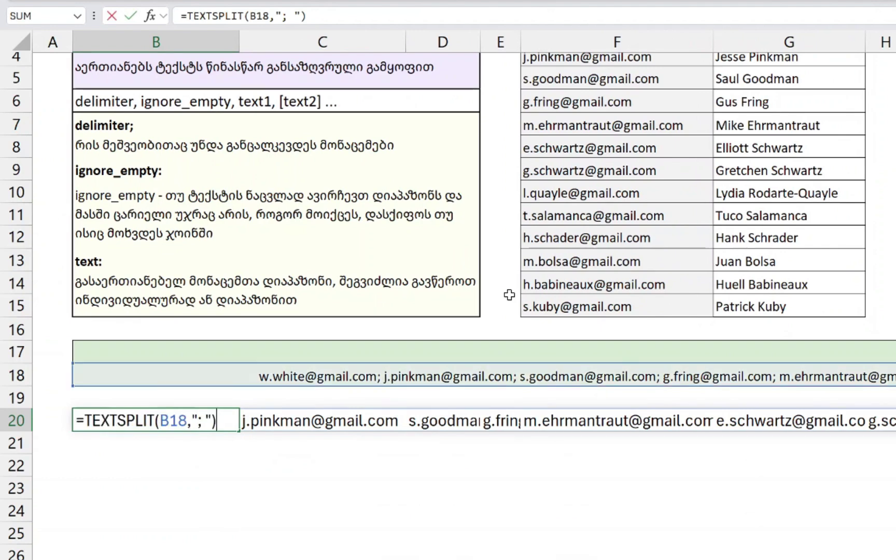
key("Escape")
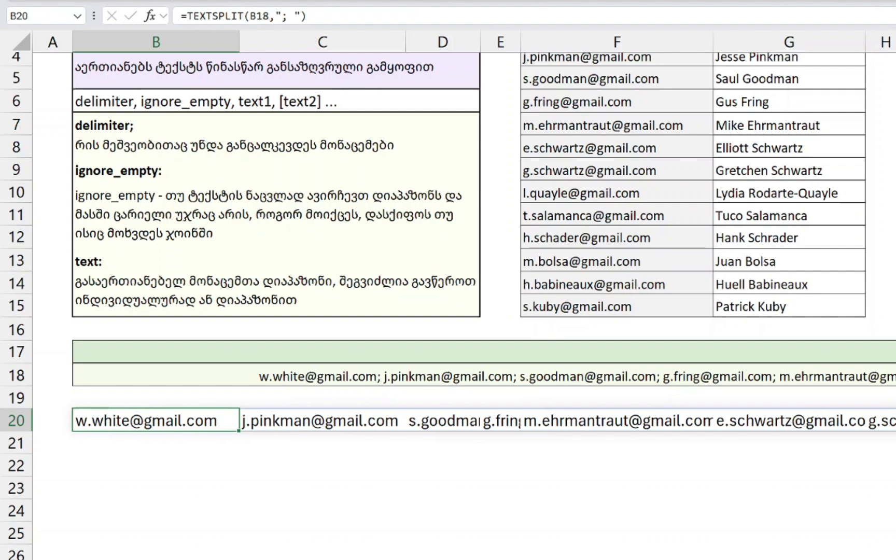
left_click(212, 482)
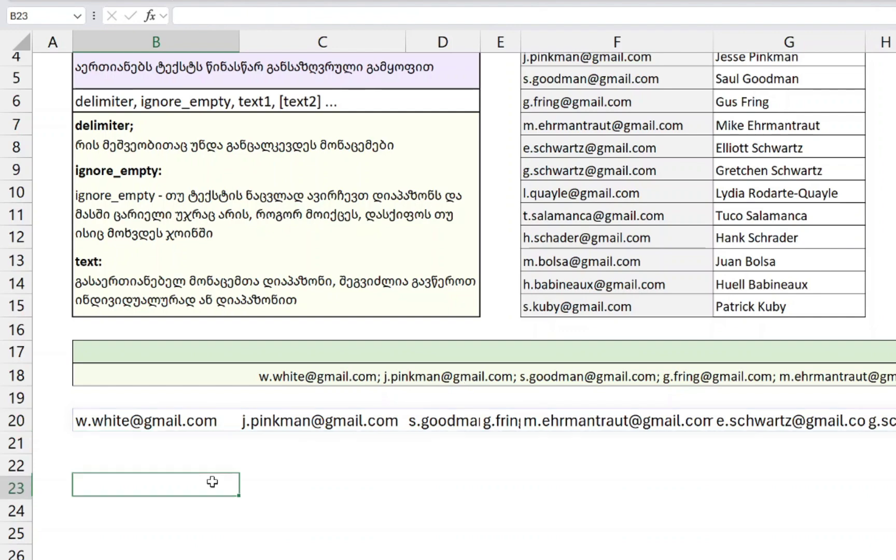
left_click(149, 421)
scroll(630, 422, "right", 2)
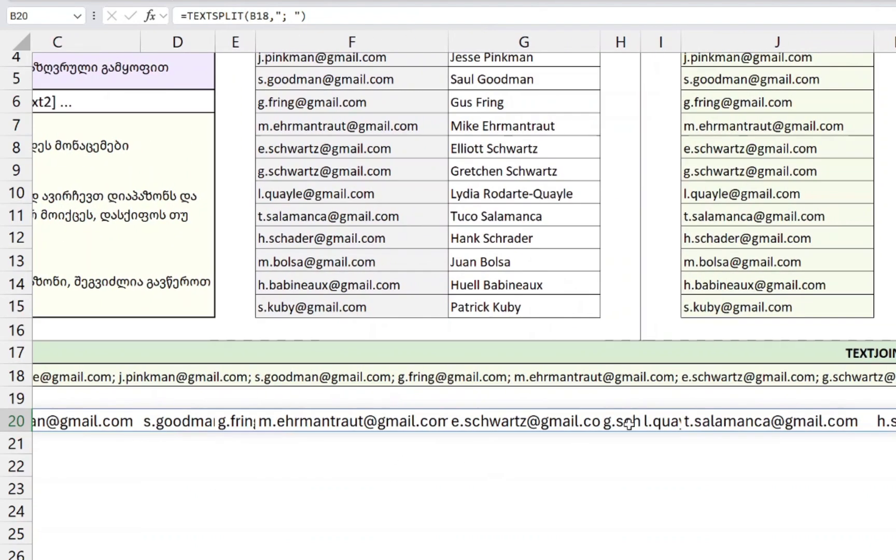
scroll(678, 424, "right", 3)
scroll(523, 425, "left", 6)
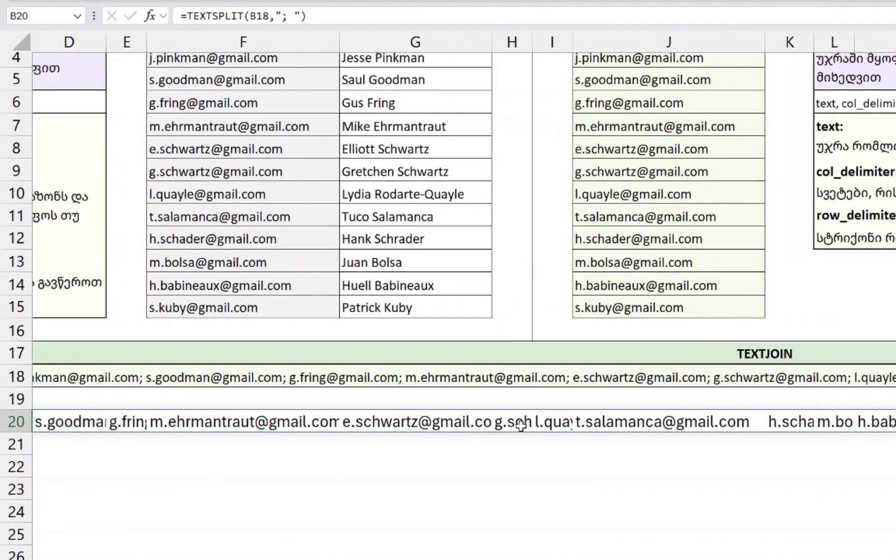
scroll(523, 425, "right", 6)
scroll(305, 434, "left", 5)
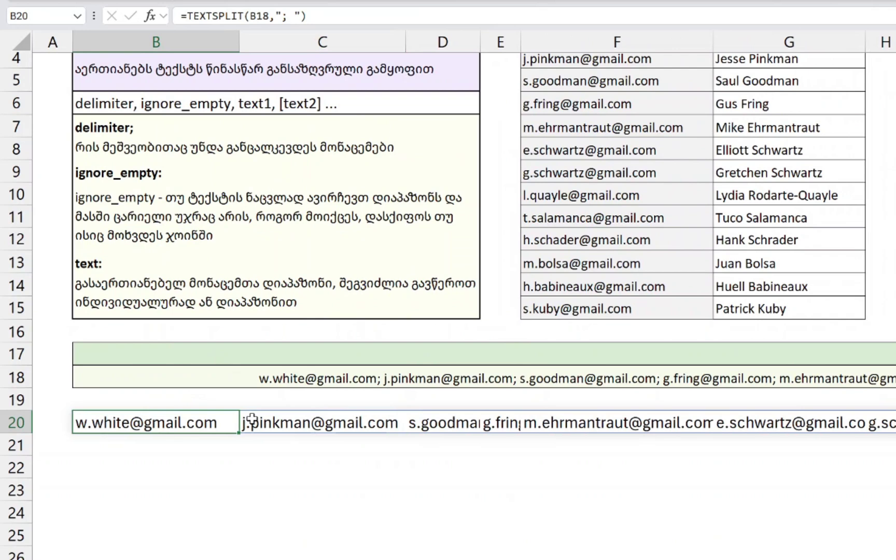
key("Right")
key("Right")
key("Right")
key("Right")
key("Right")
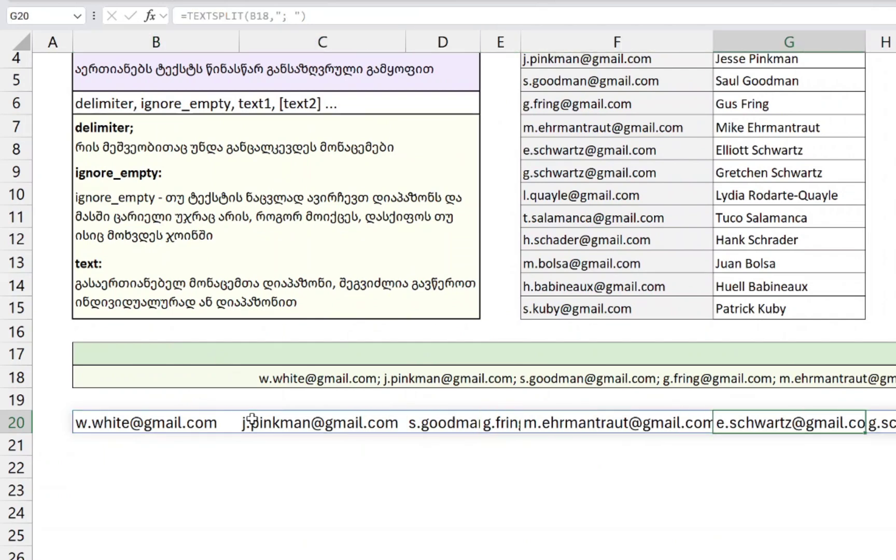
key("Left")
key("Left")
key("Delete")
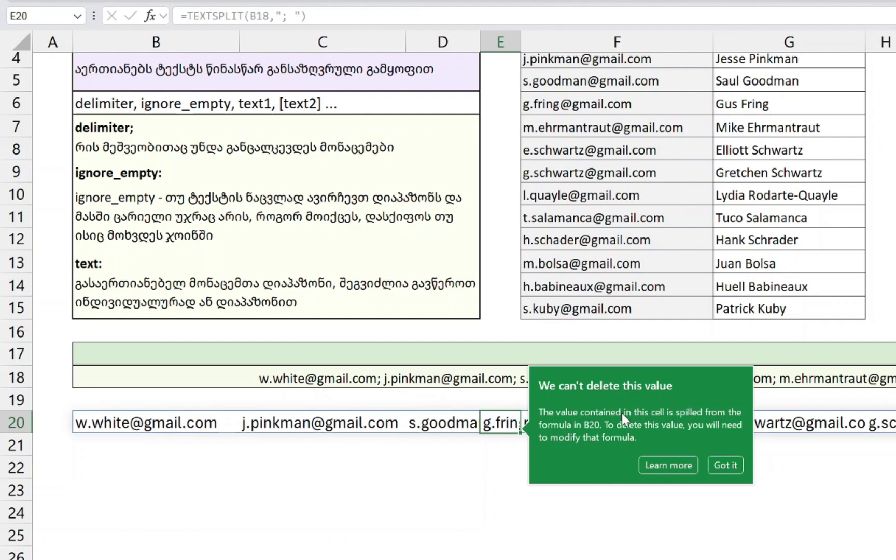
left_click(115, 421)
double_click(110, 423)
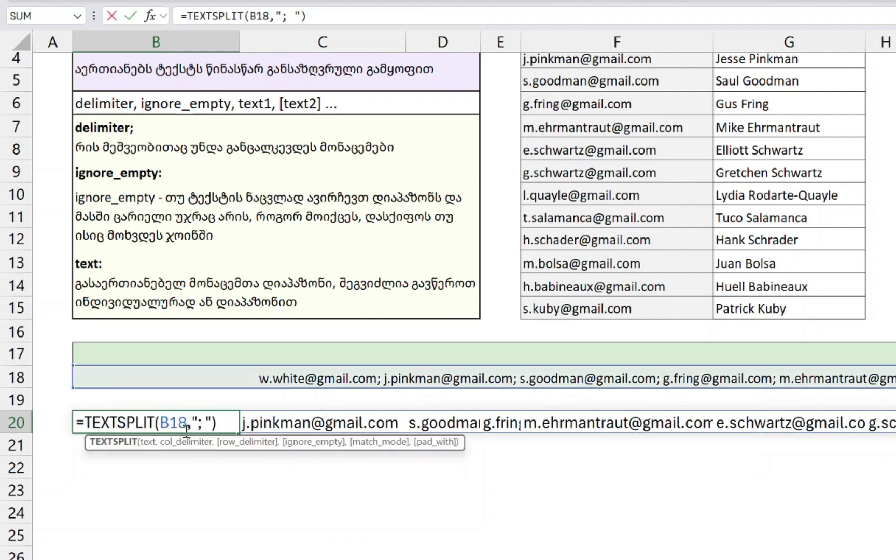
key("Return")
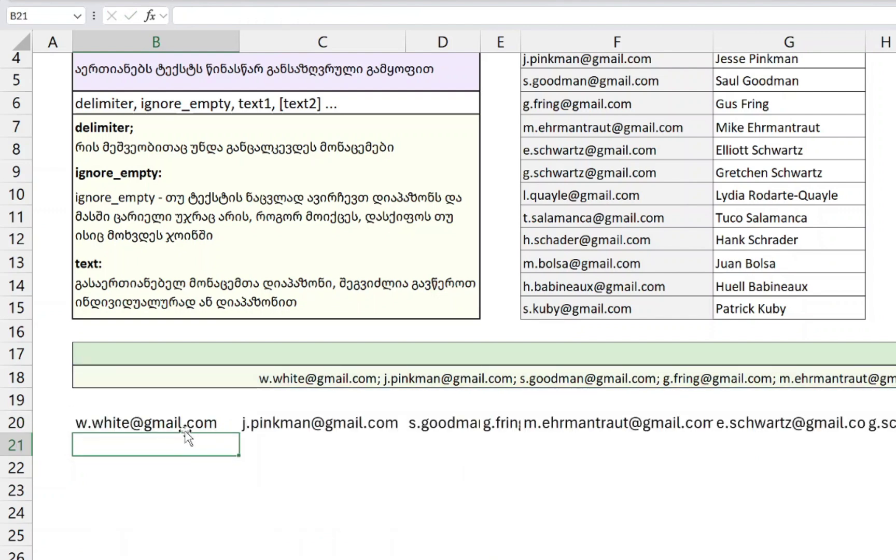
left_click(185, 431)
key("Right")
key("Right")
key("Right")
key("Left")
key("Left")
key("Left")
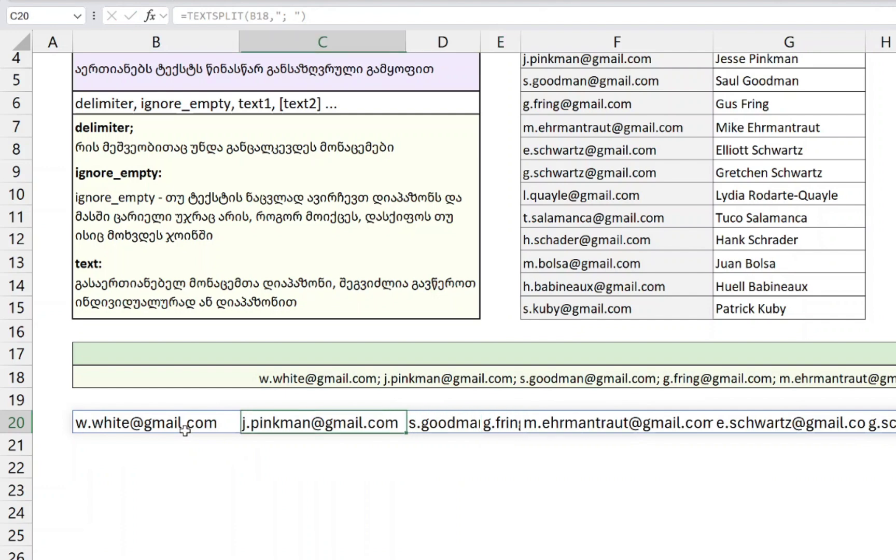
key("Delete")
key("ctrl+z")
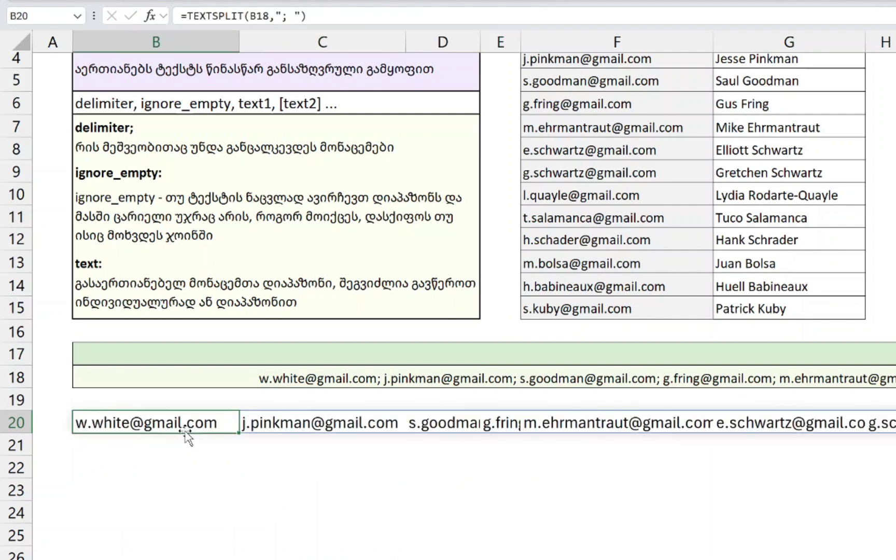
key("ctrl+y")
key("ctrl+z")
key("Right")
key("Right")
key("Right")
key("Right")
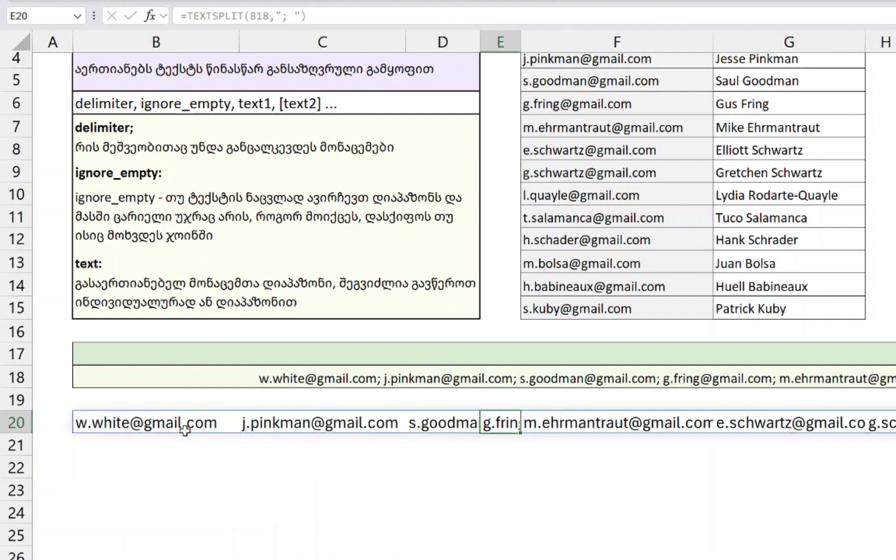
left_click(186, 429)
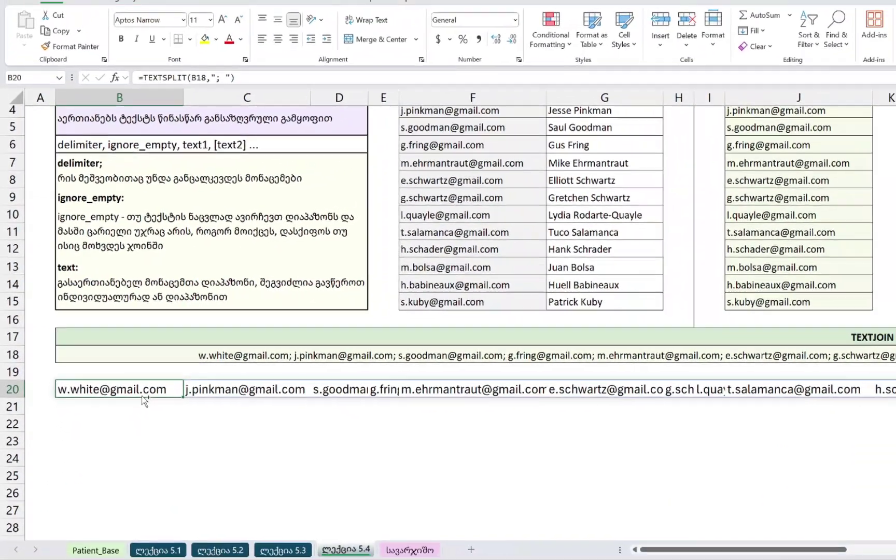
key("ctrl+shift+Right")
scroll(181, 374, "left", 3)
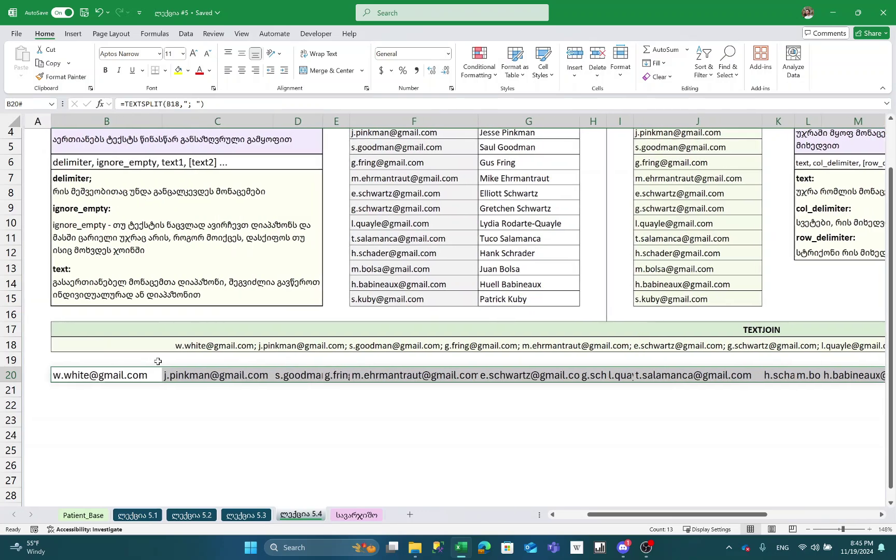
left_click(52, 63)
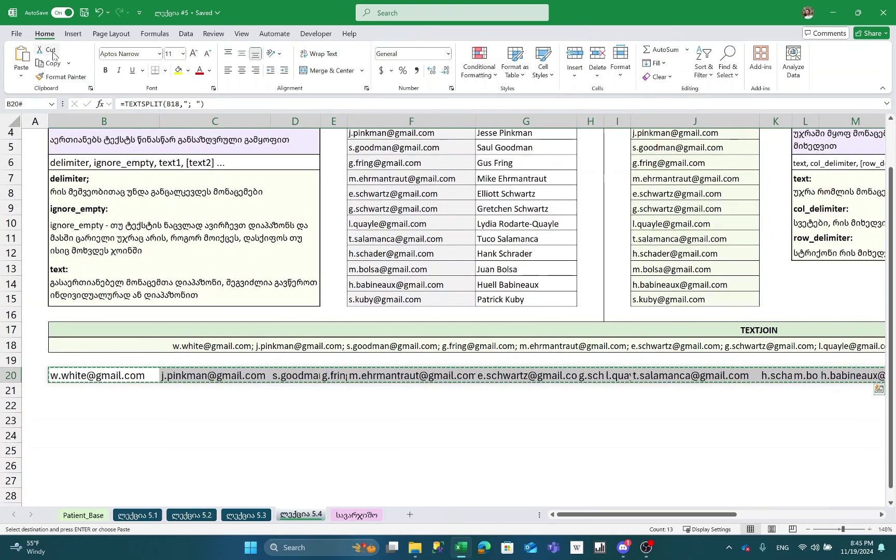
left_click(21, 78)
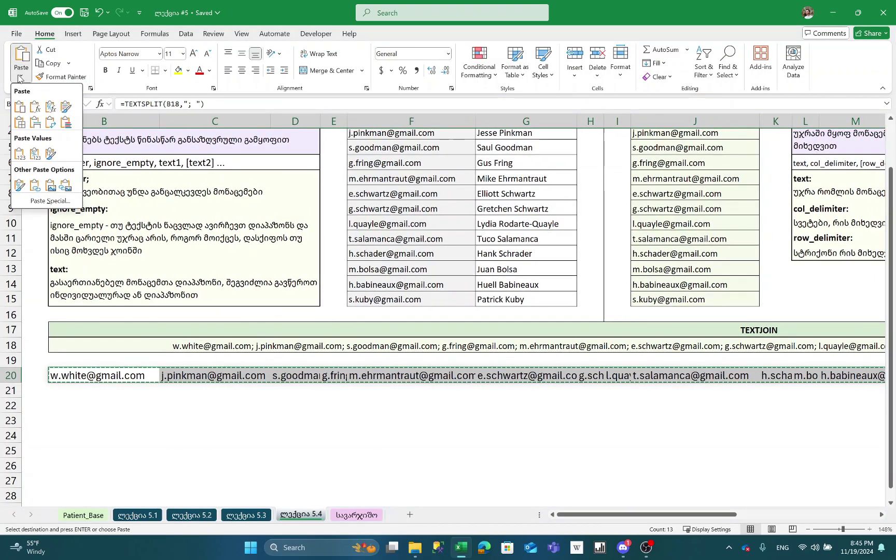
left_click(21, 154)
key("Right")
key("Right")
key("Right")
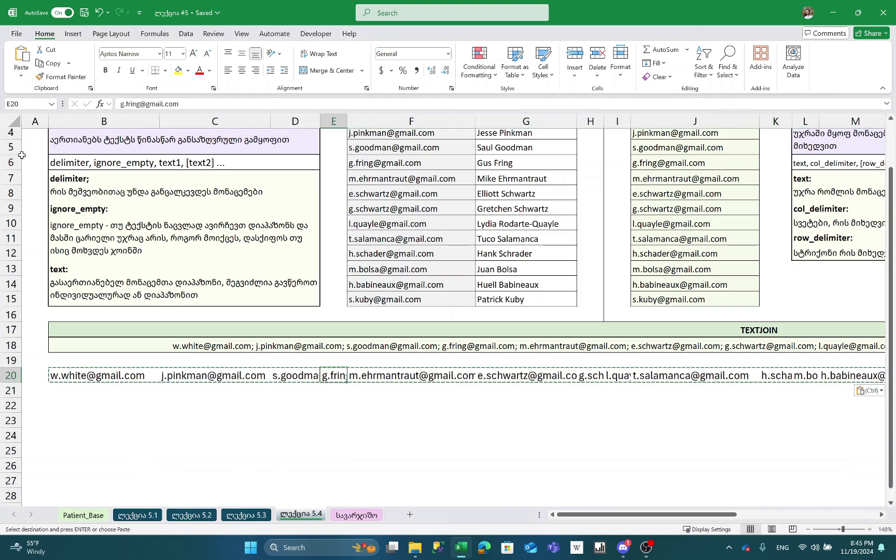
key("Delete")
key("Right")
key("Delete")
key("Right")
key("Delete")
key("Right")
key("Delete")
key("Right")
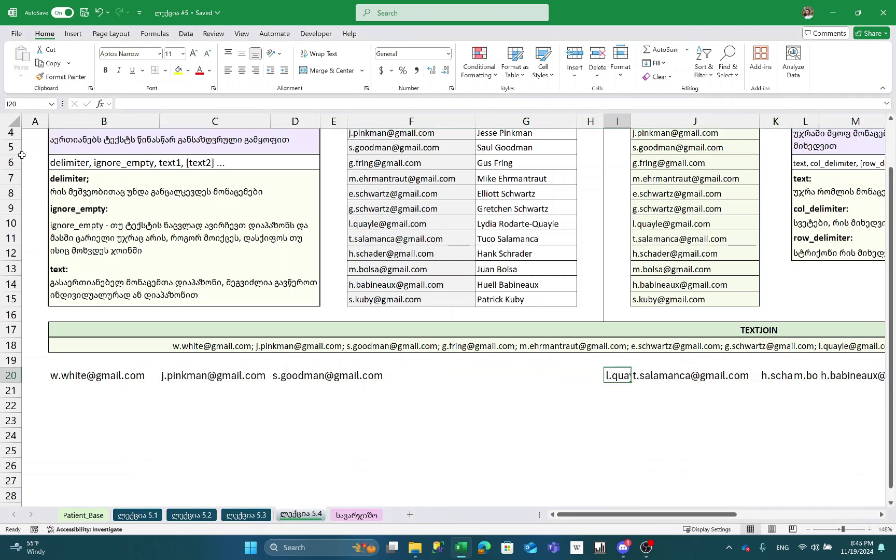
key("ctrl+z")
key("ctrl+z")
key("ctrl+z")
key("ctrl+z")
key("ctrl+z")
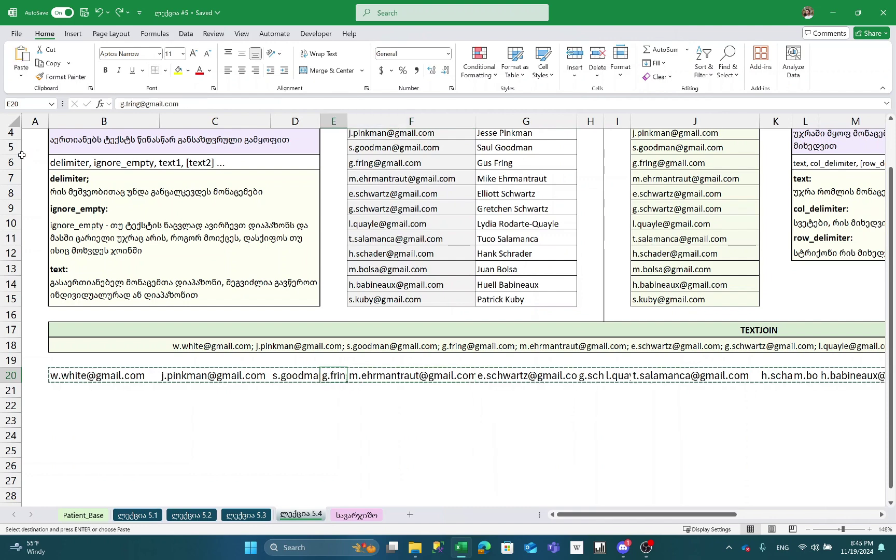
key("Left")
key("Right")
key("Right")
key("Right")
key("Right")
key("Left")
key("Left")
key("Left")
key("Left")
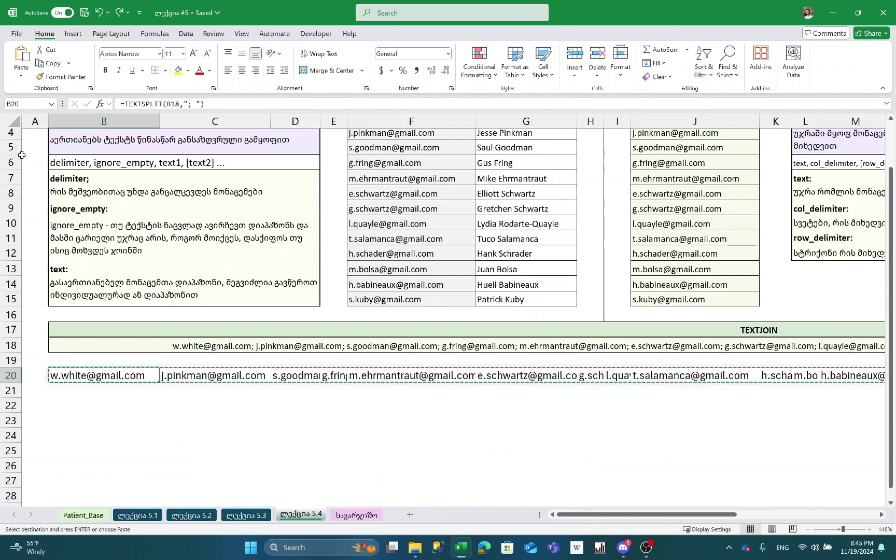
key("Right")
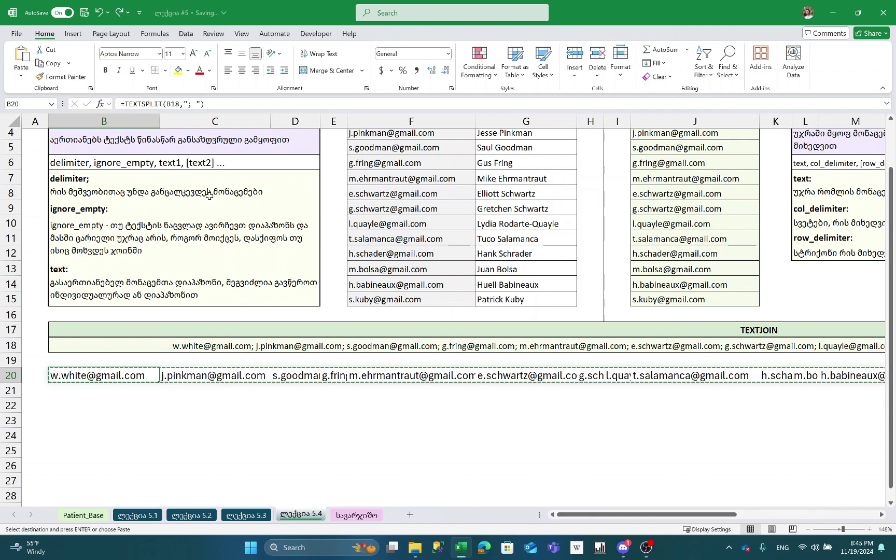
left_click(106, 420)
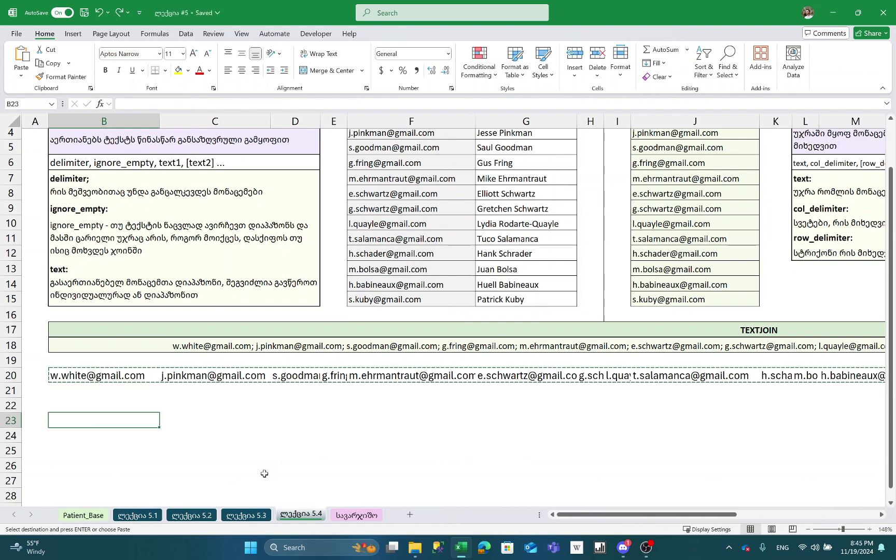
- Wrap B20's formula as =TRANSPOSE(TEXTSPLIT(B18,"; ")) so addresses fill B20:B32
scroll(264, 474, "up", 1)
key("Escape")
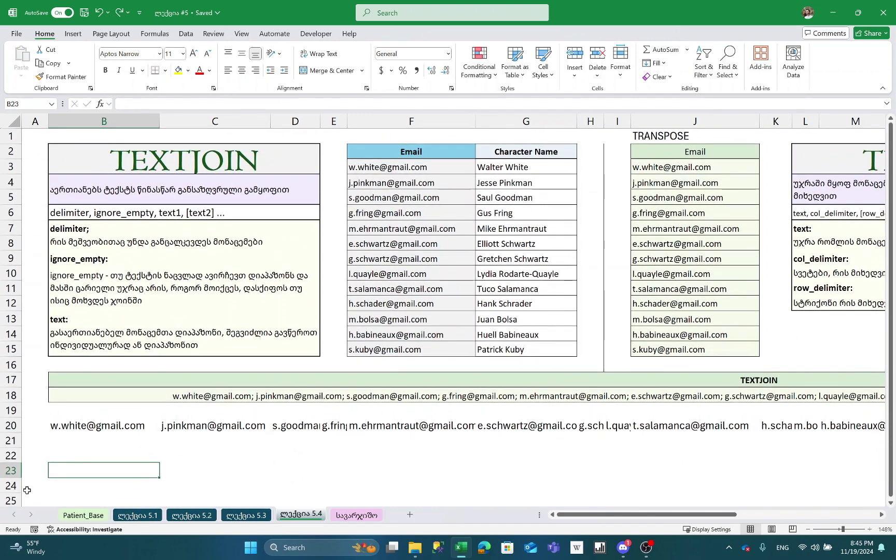
double_click(93, 430)
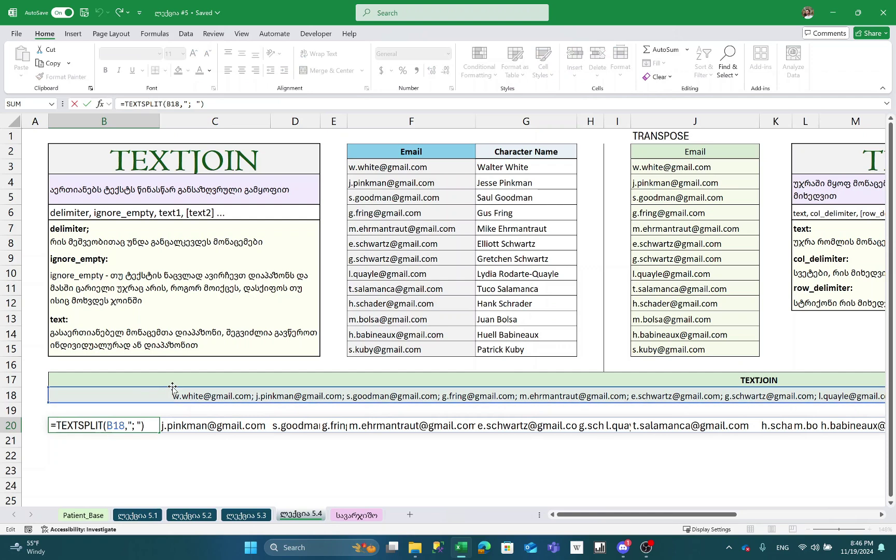
type("RANS")
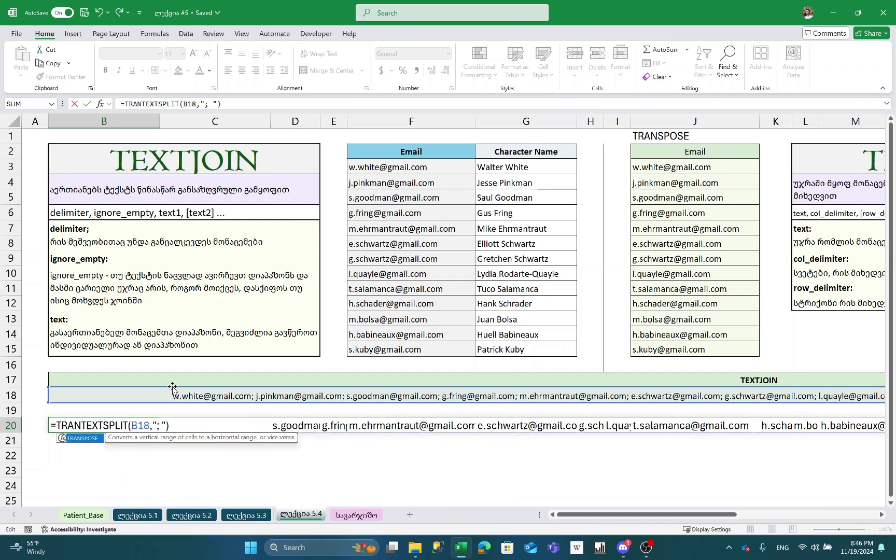
key("Tab")
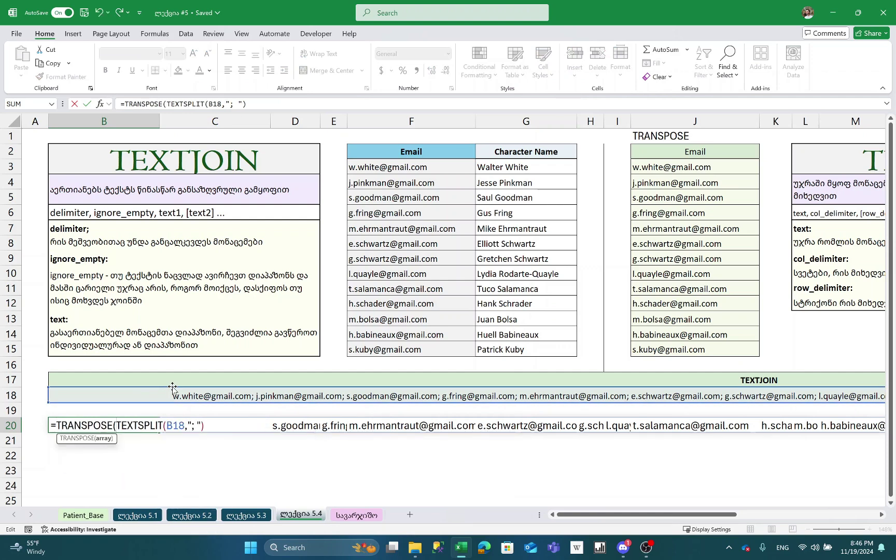
left_click(267, 104)
type(")")
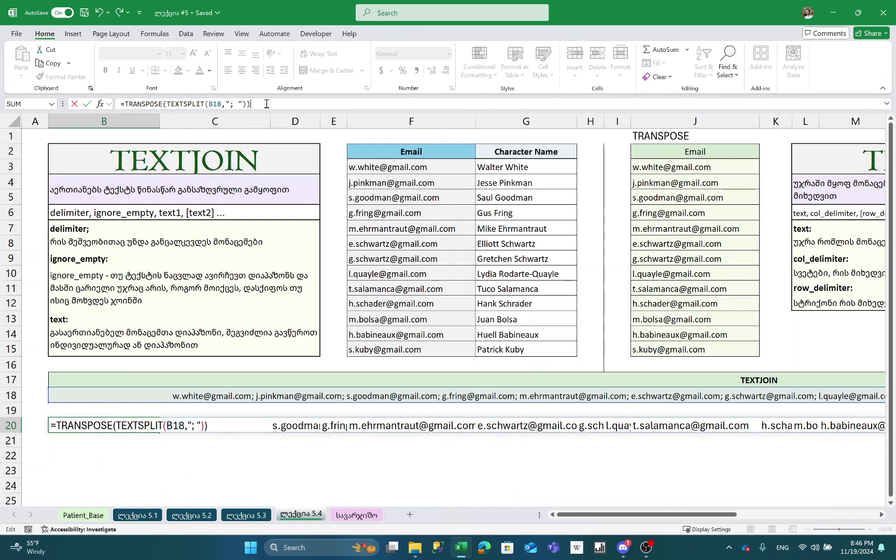
key("Return")
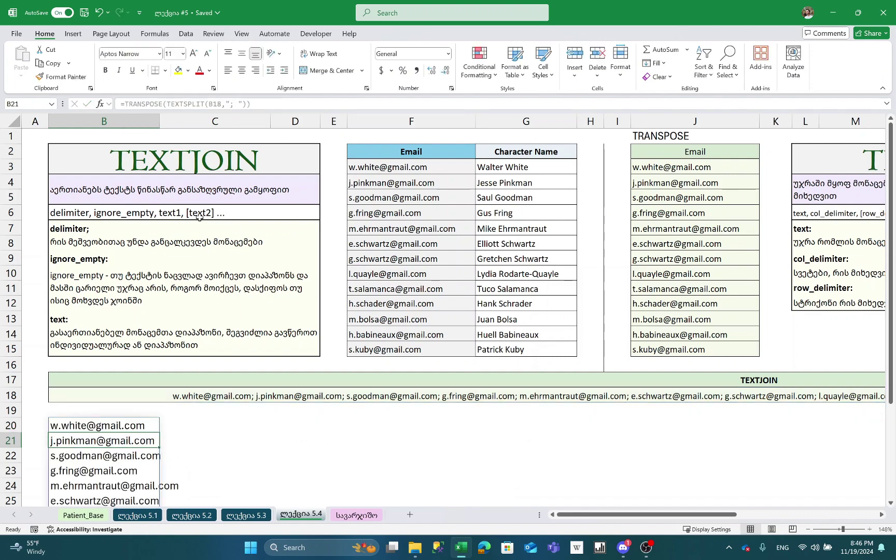
scroll(278, 286, "down", 3)
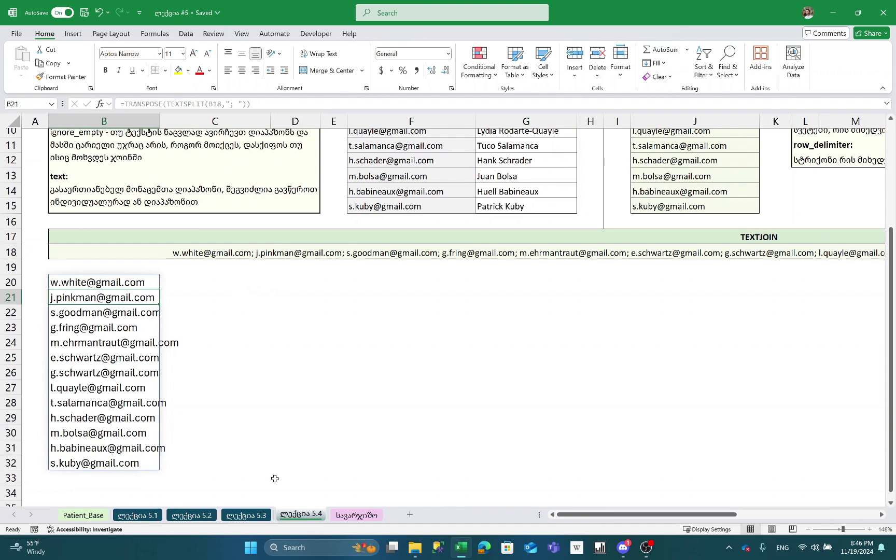
- Insert a new worksheet and enter Giorgi, Dato and Nika in B3:B5
key("shift+F11")
key("Right")
key("Down")
key("Down")
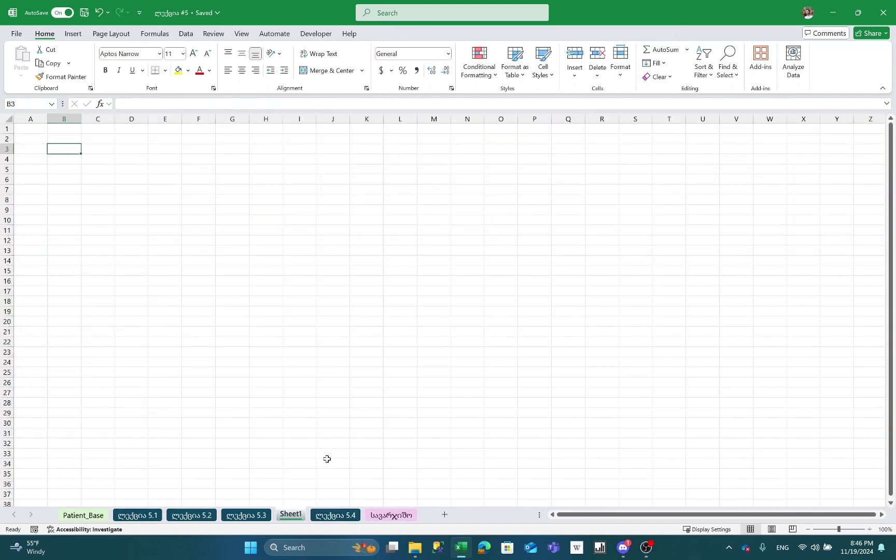
type("Giorgi")
key("Return")
type("Dato")
key("Return")
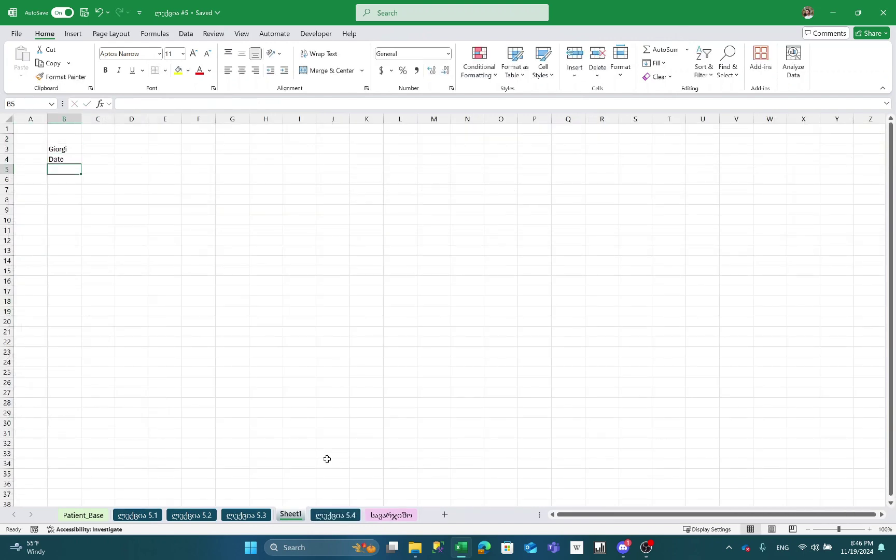
type("Nika")
key("Return")
scroll(326, 459, "up", 10)
key("Up")
key("Up")
key("Up")
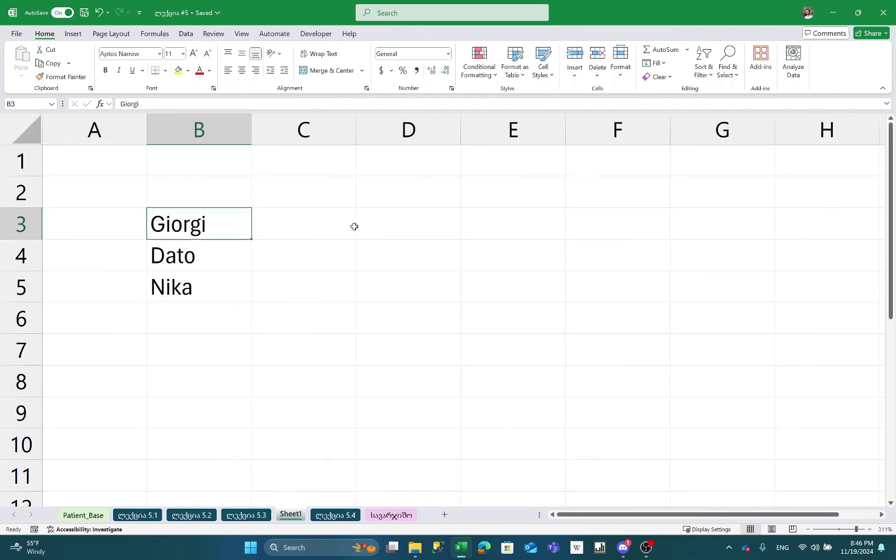
- Enter =TRANSPOSE(B3:B5) in D3 to lay the names across D3:F3
left_click(397, 214)
type("=TRAN")
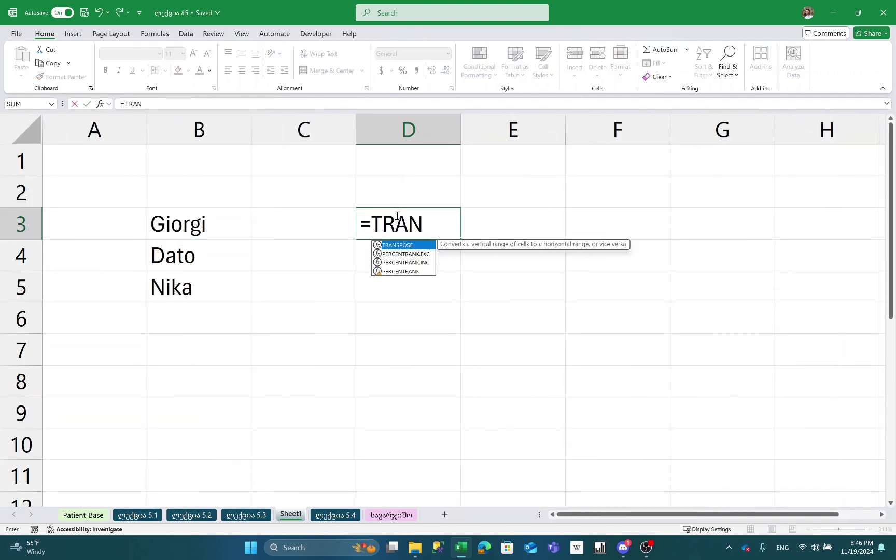
key("Tab")
left_click_drag(148, 226, 177, 290)
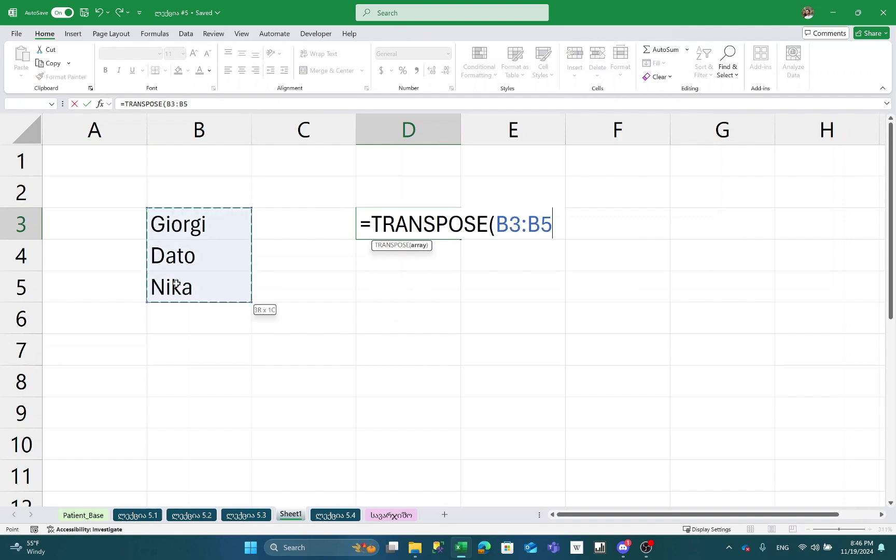
type(")")
key("ctrl+shift+Return")
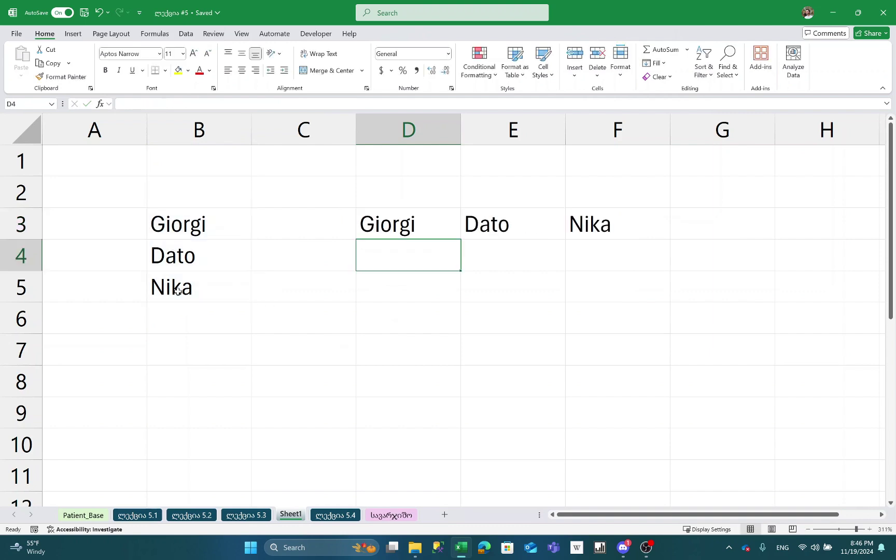
- Type Jan, Feb and Mar across D7:F7
key("Down")
key("Down")
key("Down")
key("Down")
type("Jan")
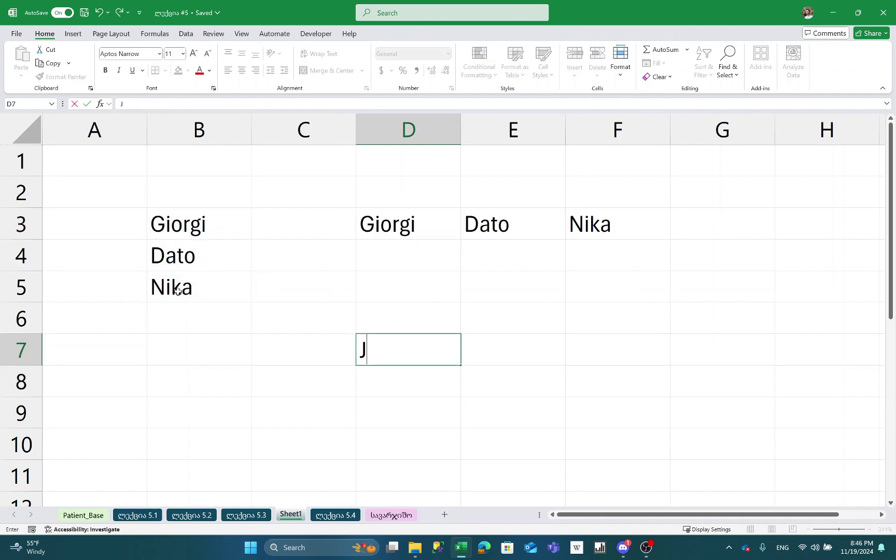
key("Tab")
type("Feb")
key("Tab")
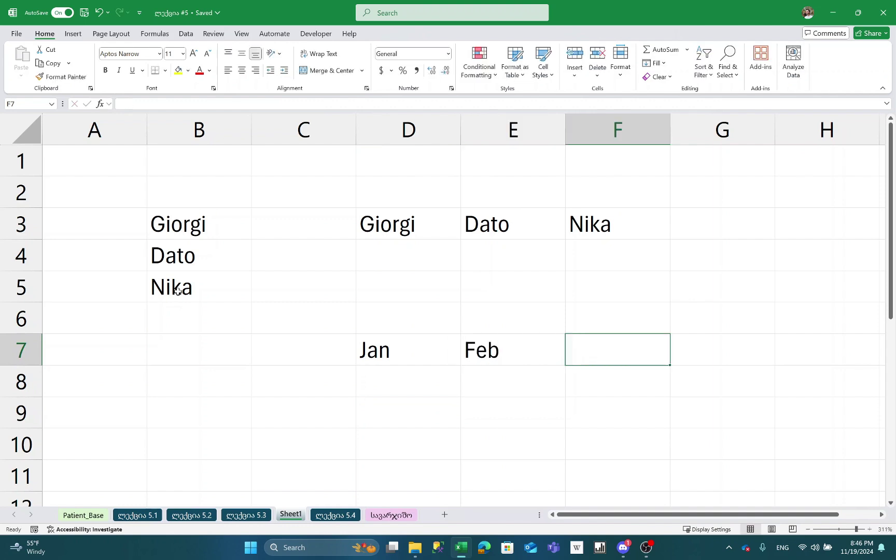
type("Mar")
key("Return")
- Enter =TRANSPOSE(D7:F7) in C8 so the months run down C8:C10
key("Down")
key("Down")
key("Left")
key("Up")
key("Up")
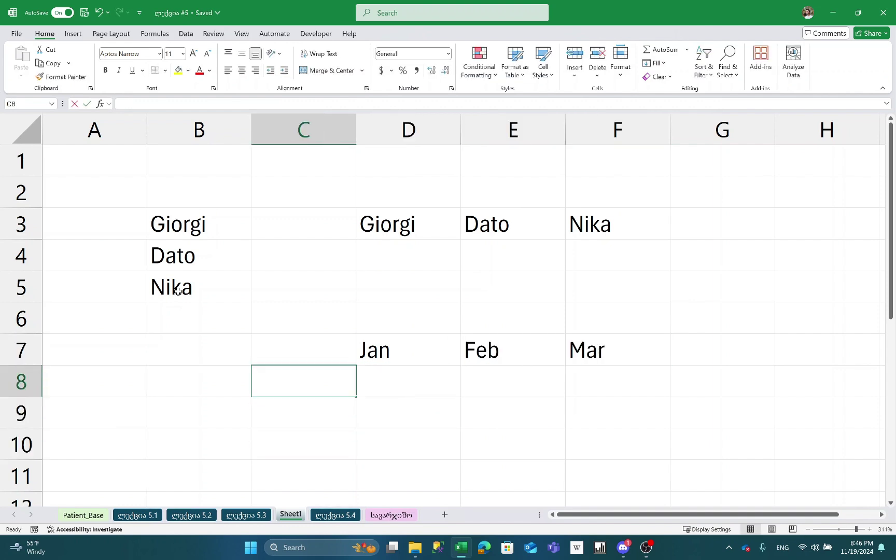
type("=TRA")
key("Tab")
type("D7:F7")
key("ctrl+Return")
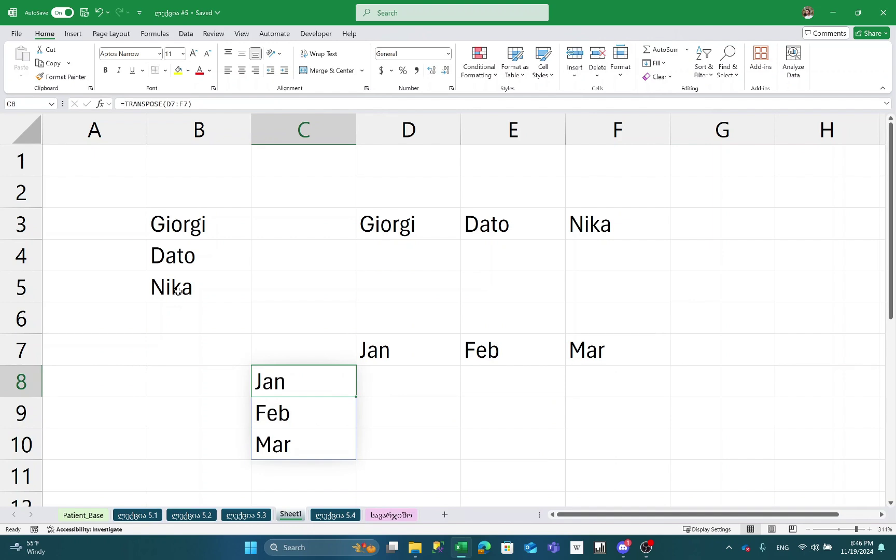
key("F2")
key("Escape")
- Return to the ლექცია 5.4 sheet and move up toward the TEXTJOIN row
key("ctrl+Page_Down")
key("ctrl+Up")
key("ctrl+Up")
key("ctrl+Up")
key("ctrl+Up")
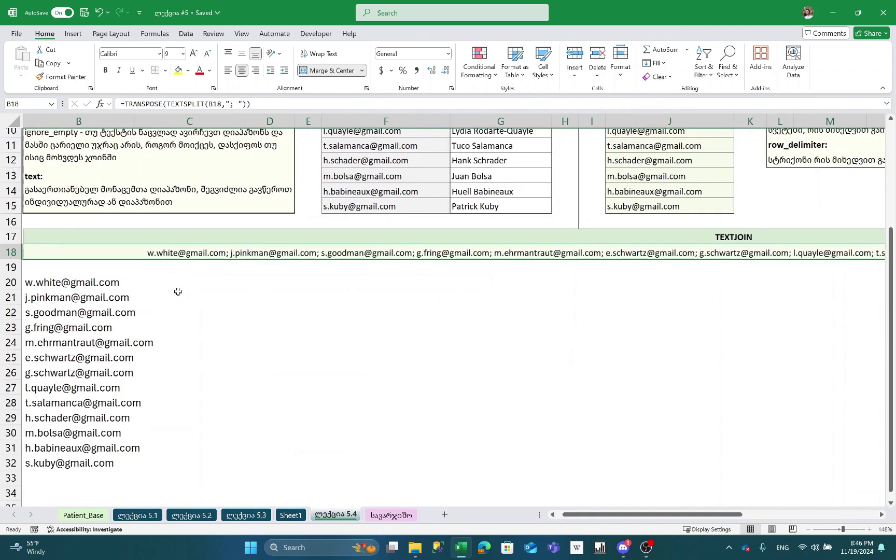
key("ctrl+Up")
key("ctrl+Down")
key("ctrl+Down")
key("ctrl+Down")
key("ctrl+Down")
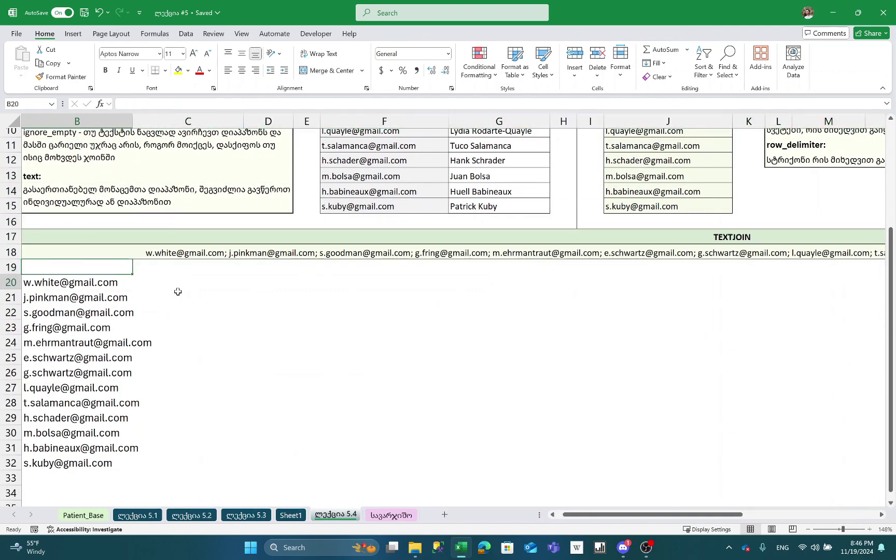
key("ctrl+Up")
key("ctrl+Up")
key("ctrl+Up")
key("ctrl+Up")
- Move to J3 under the Email header and review its existing TRANSPOSE formula
key("ctrl+Right")
key("Right")
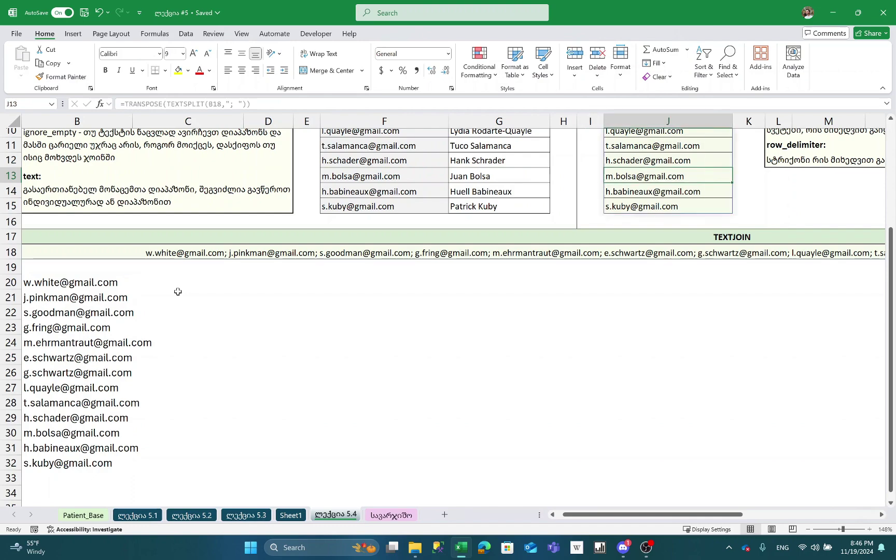
key("ctrl+Up")
key("Down")
key("Right")
key("Right")
key("Left")
key("Left")
key("Down")
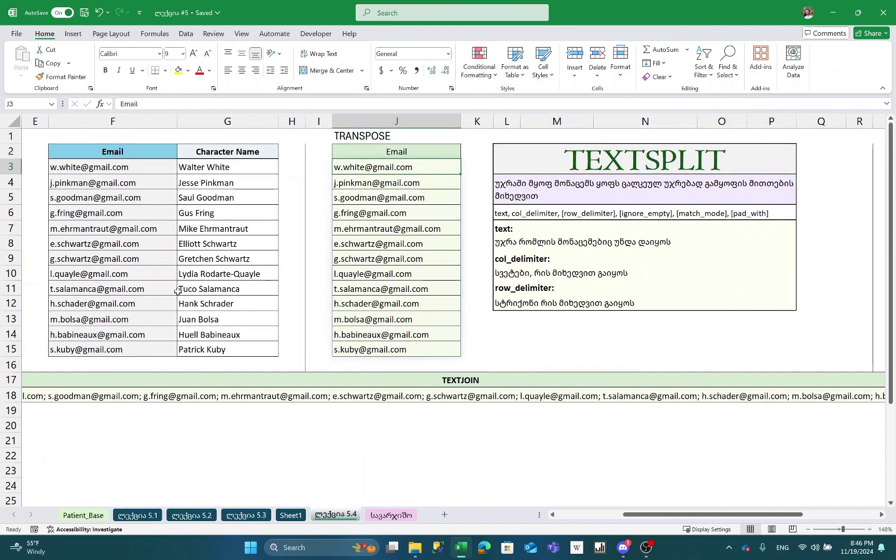
key("Left")
key("Left")
key("Left")
key("Left")
key("Left")
key("Right")
key("ctrl+shift+Down")
key("Right")
key("Right")
key("Right")
key("Right")
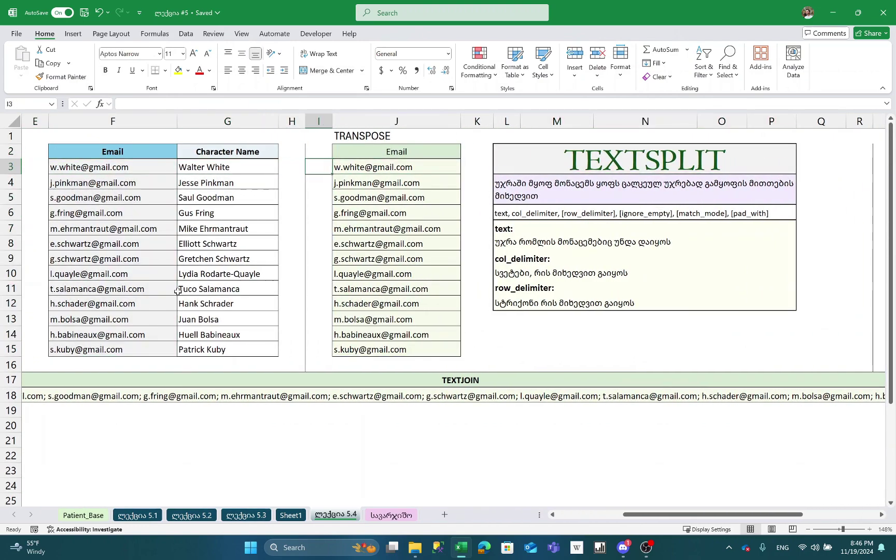
key("F2")
key("Escape")
- Replace J3 with =TRANSPOSE(TEXTSPLIT(B18,"; ")) and accept Excel's suggested correction
key("Delete")
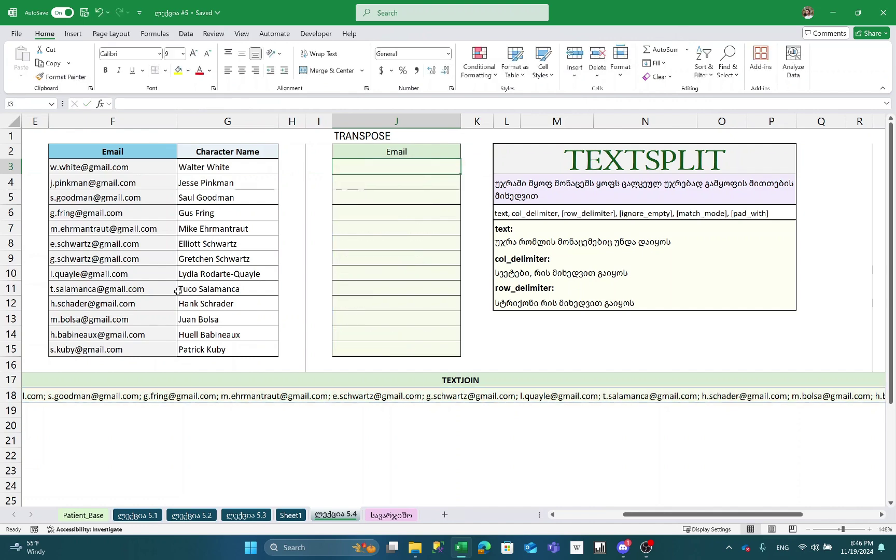
type("=TRANSPOSE(")
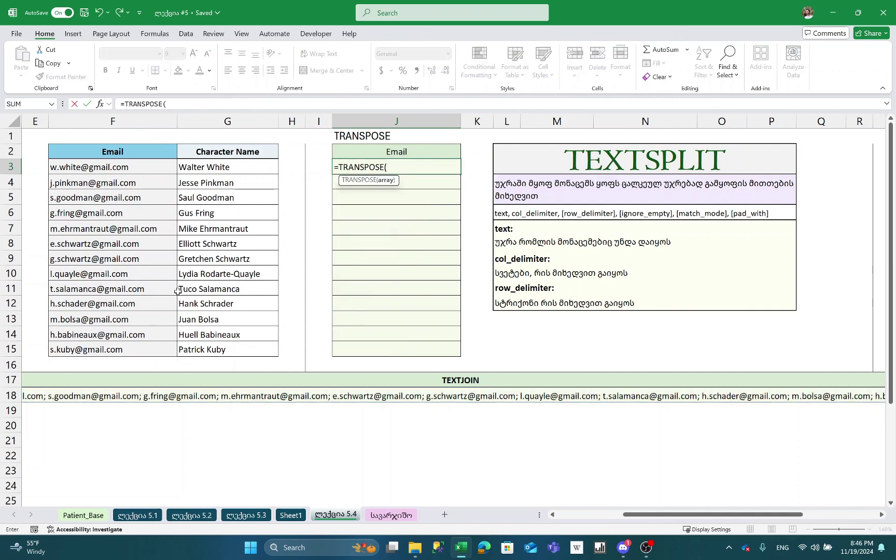
type("TEXTSPLIT(")
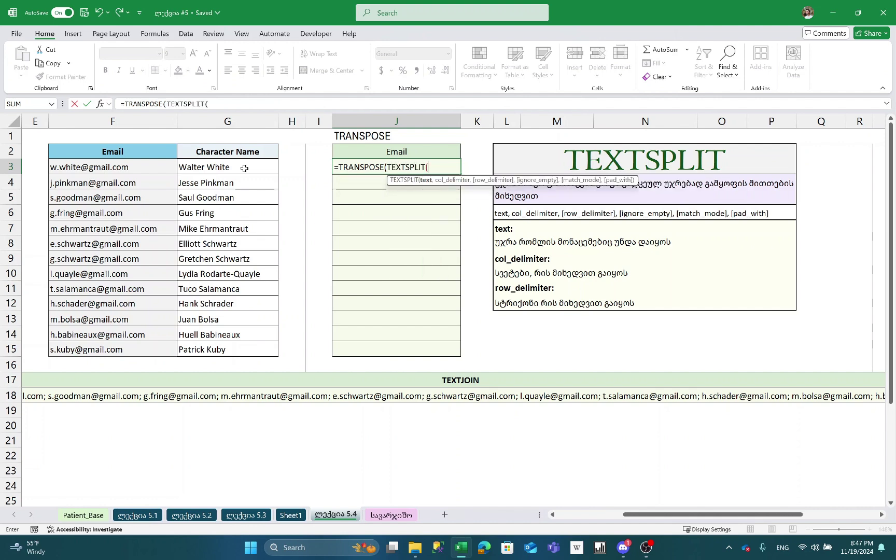
left_click(146, 399)
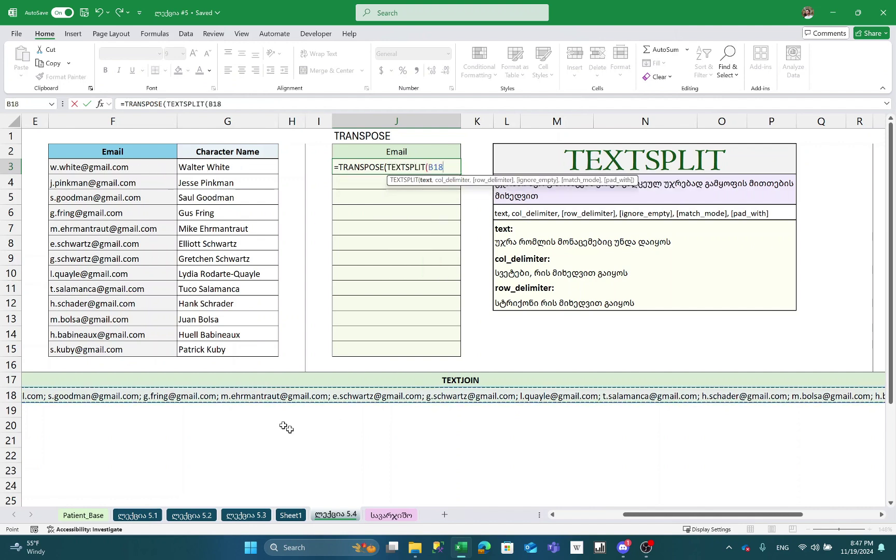
type(",")
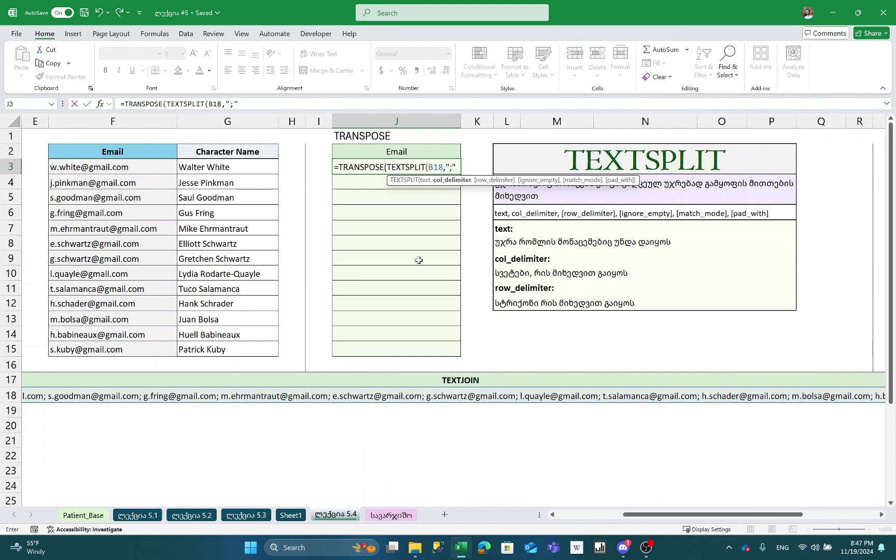
type("\"; \")")
key("Return")
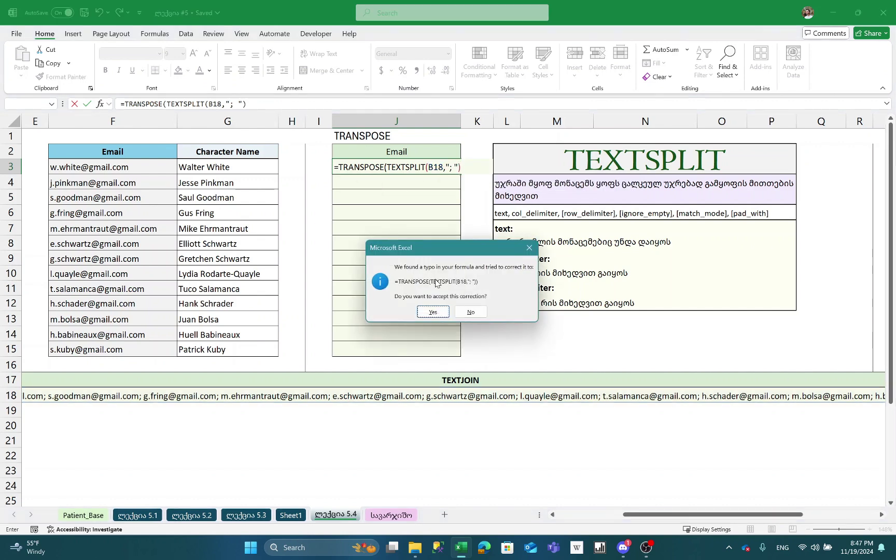
left_click(434, 312)
left_click(433, 312)
- Edit J3 and begin selecting the TRANSPOSE function name
key("F2")
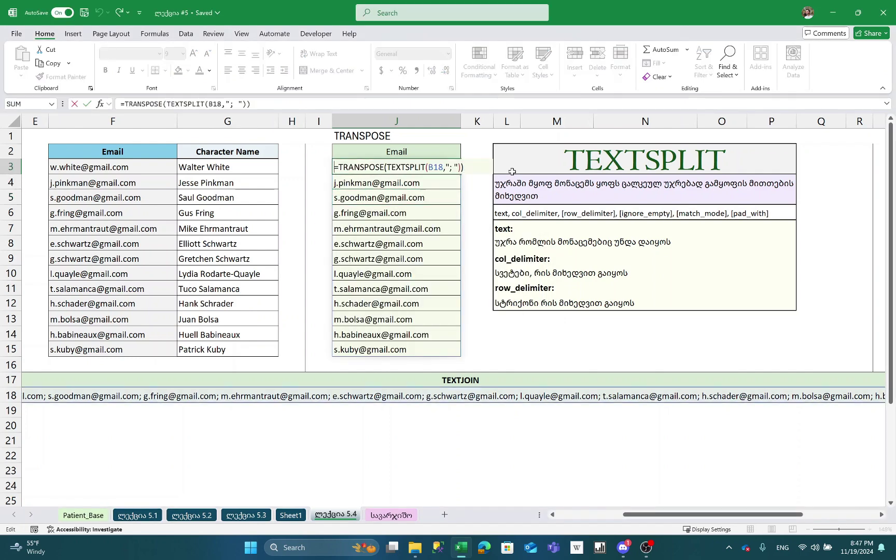
key("Home")
key("Right")
key("shift+Right")
key("shift+Right")
key("shift+Right")
key("shift+Right")
key("shift+Right")
key("shift+Right")
key("shift+Right")
- Delete TRANSPOSE from J3, leaving =TEXTSPLIT(B18,"; ")
key("shift+Right")
key("shift+Right")
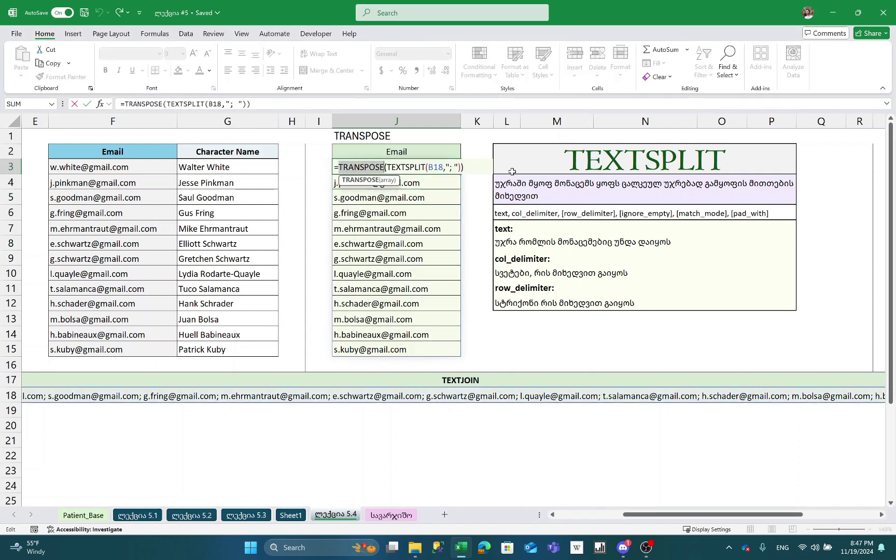
key("shift+Right")
key("BackSpace")
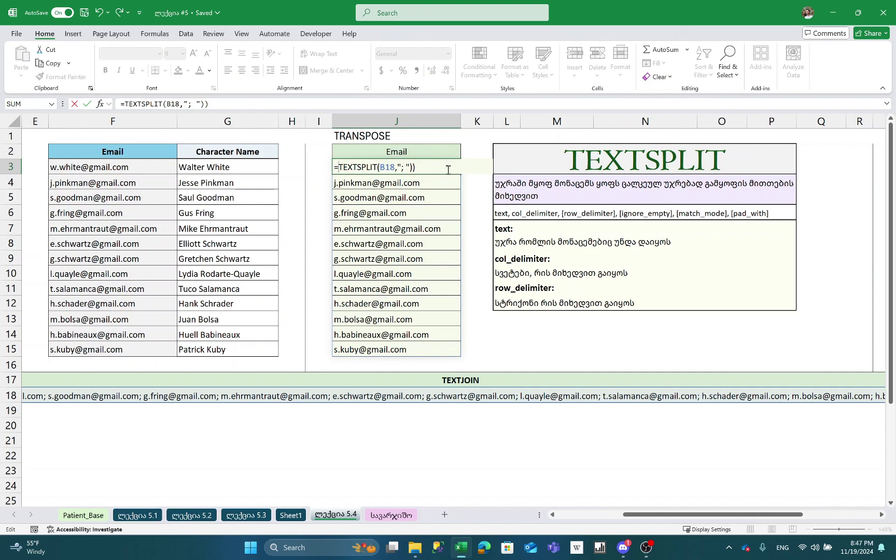
key("Return")
key("Up")
key("F2")
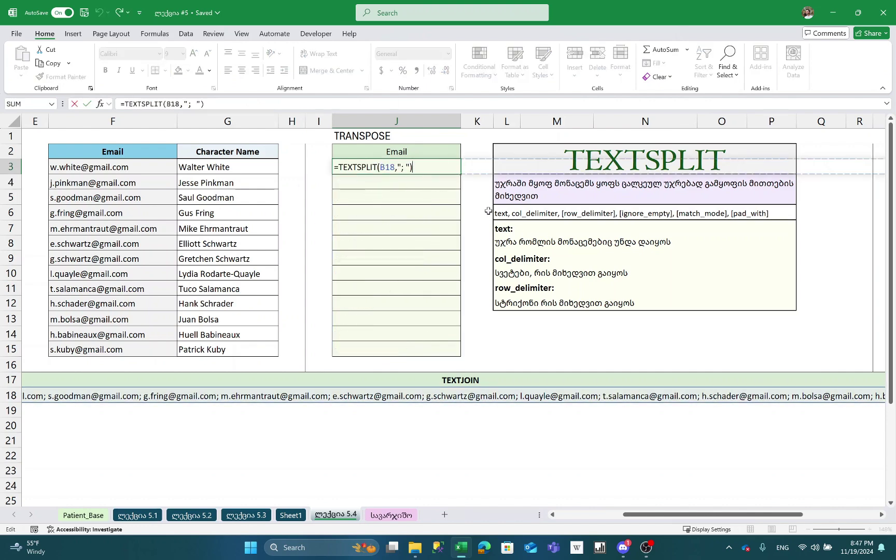
key("Escape")
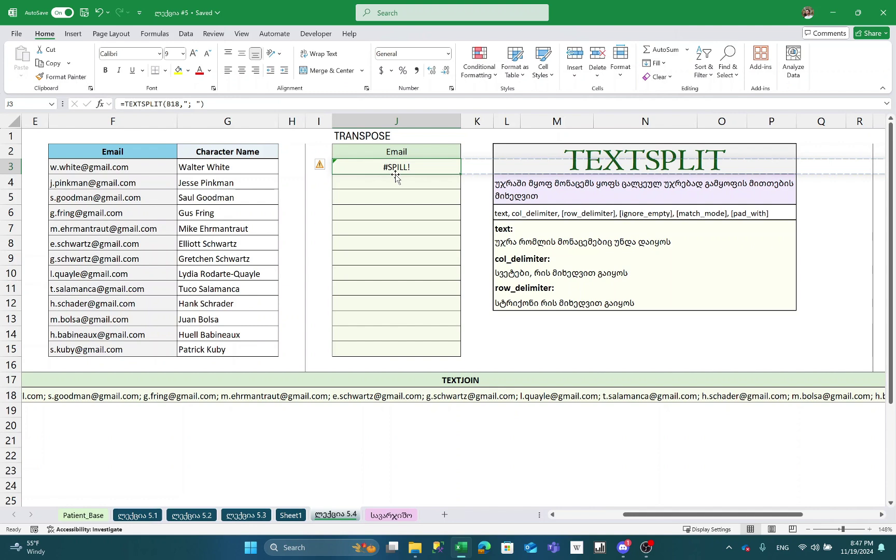
- Re-commit J3's TEXTSPLIT formula and inspect the resulting #SPILL! error along the row
double_click(367, 167)
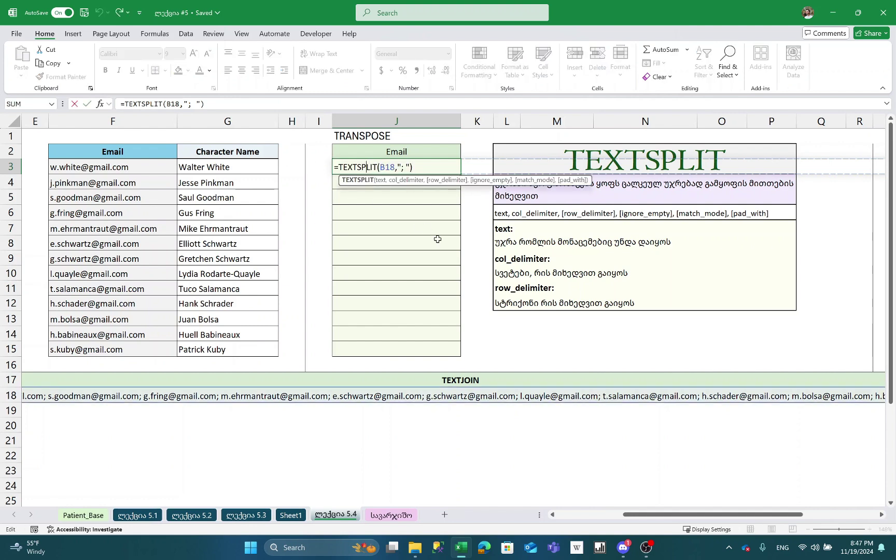
key("Return")
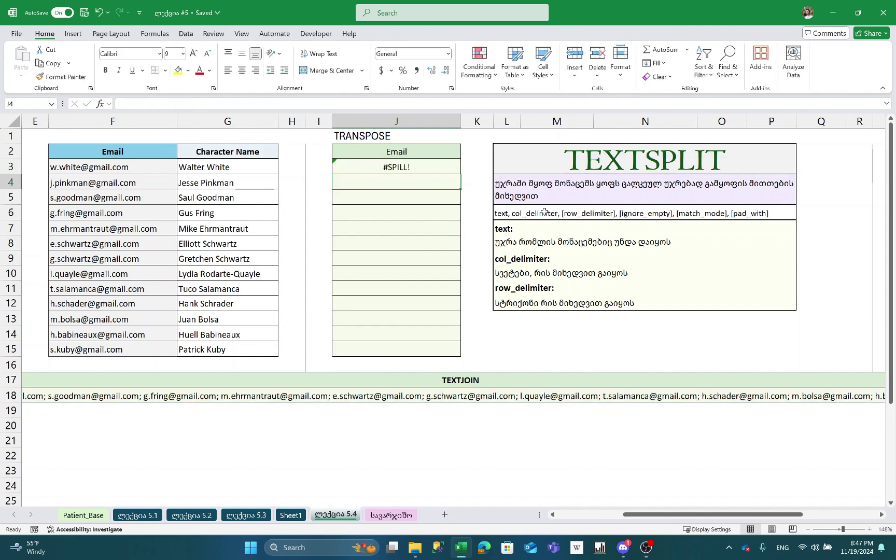
key("Up")
key("Right")
key("Right")
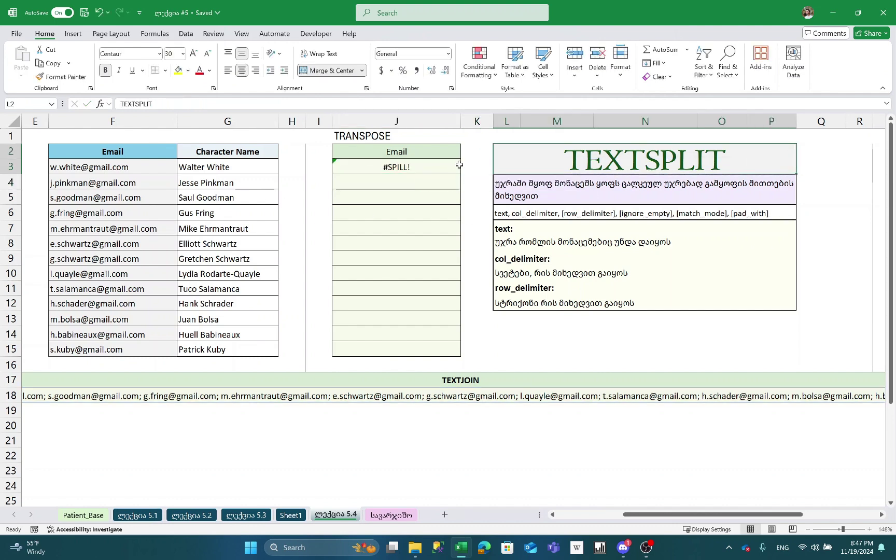
left_click(446, 167)
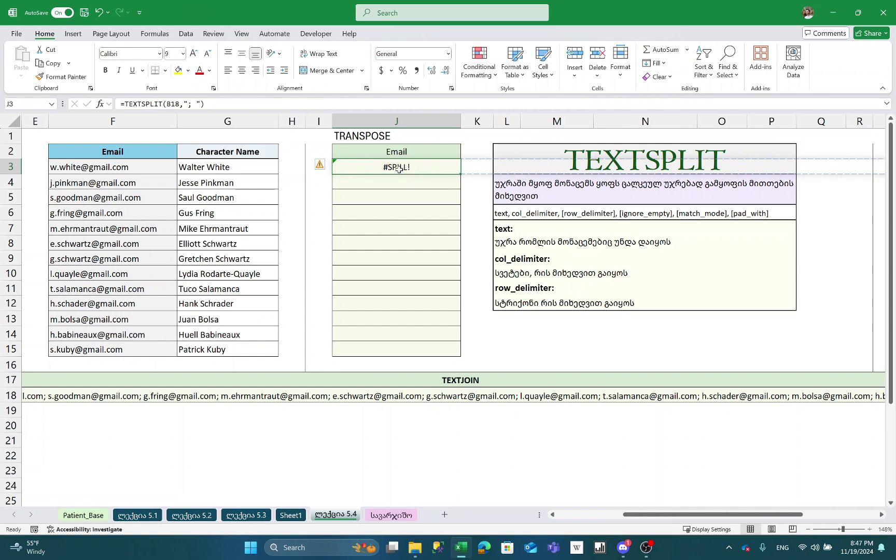
scroll(488, 163, "right", 3)
scroll(489, 163, "right", 4)
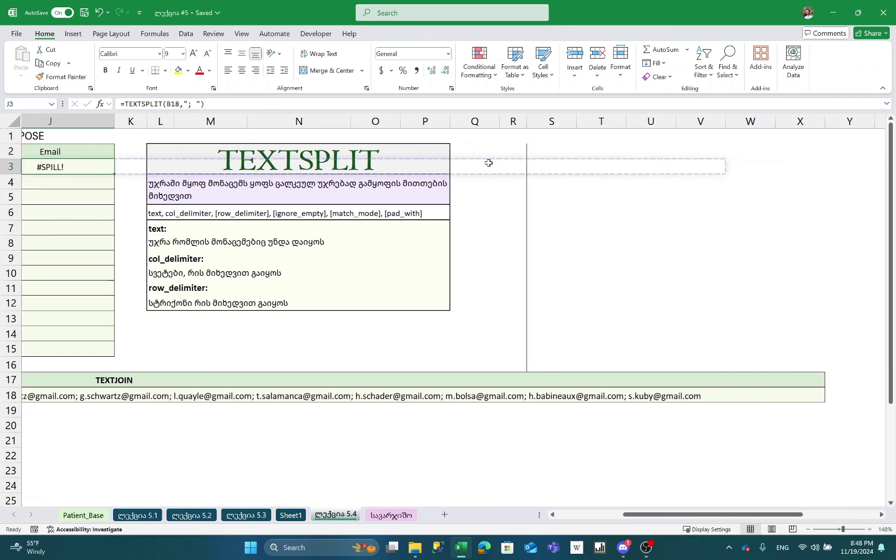
scroll(700, 164, "left", 1)
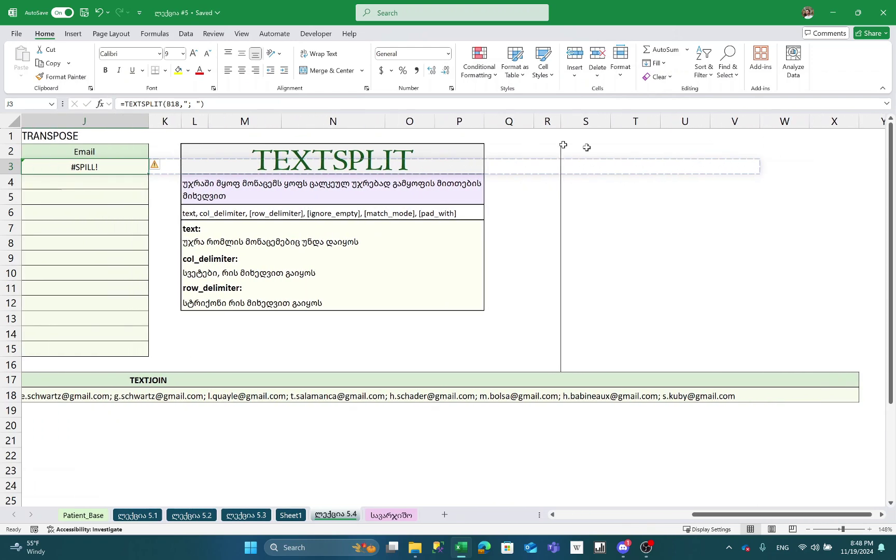
scroll(586, 148, "left", 2)
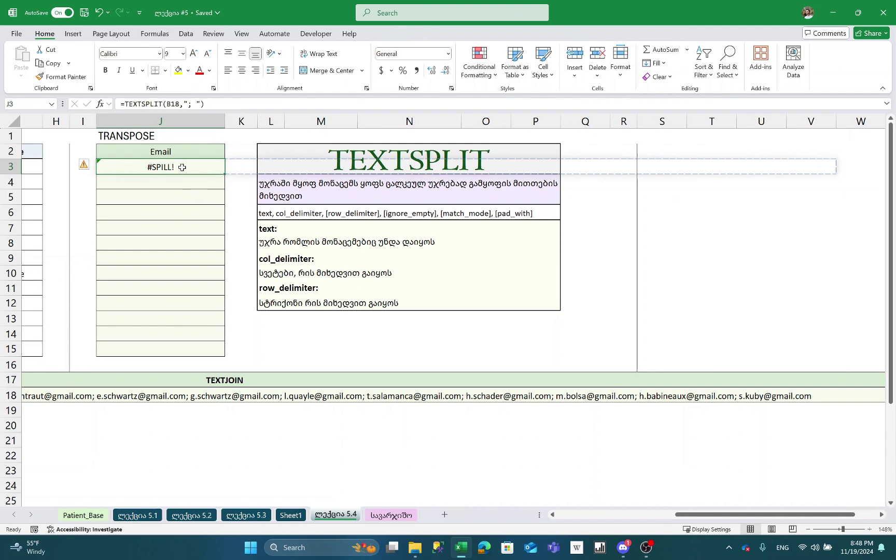
- Wrap J3's TEXTSPLIT of B18 back in TRANSPOSE so the emails spill down column J
double_click(183, 167)
left_click(105, 167)
type("TRAN")
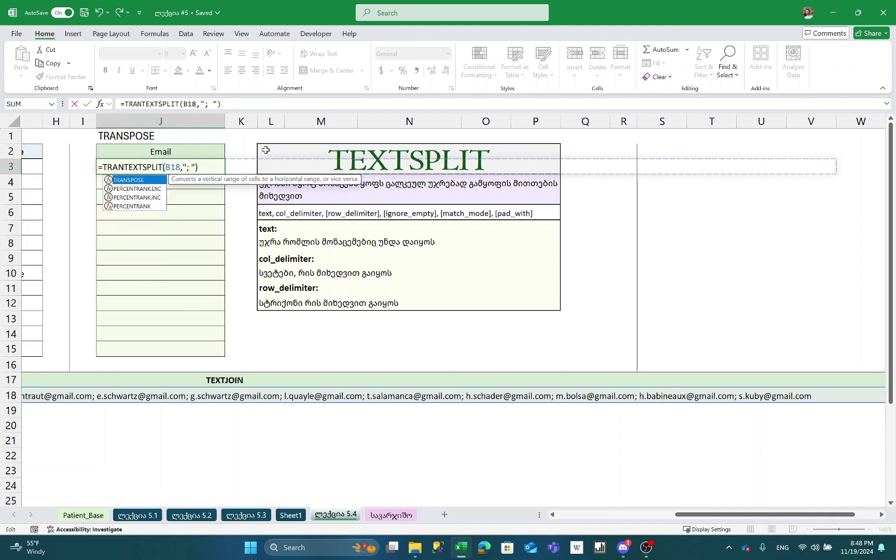
key("Tab")
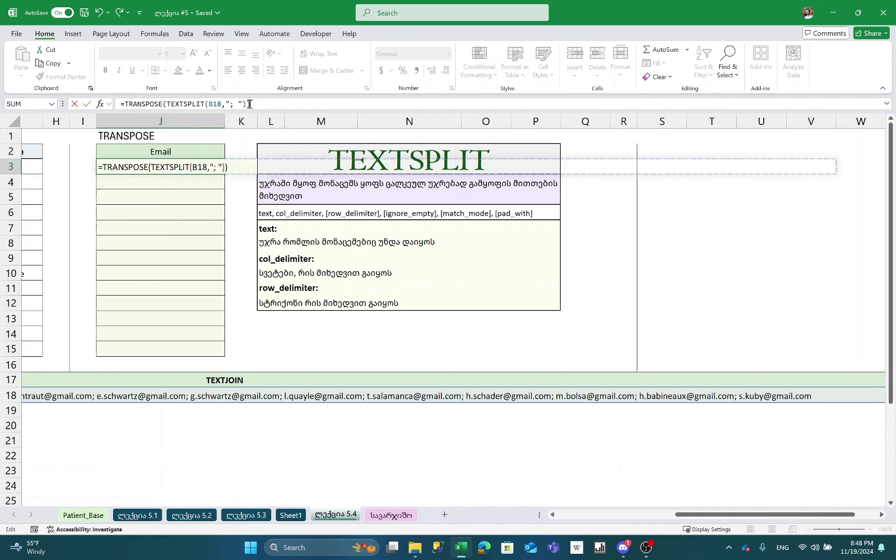
key("Return")
- Make an entry in J8 inside the spilled range so J3 shows #SPILL!
left_click(138, 165)
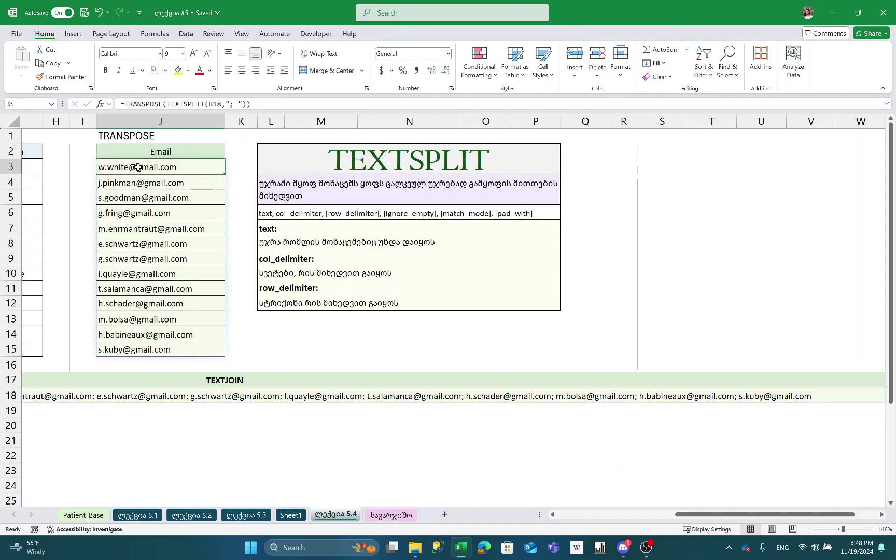
left_click(138, 301)
left_click(137, 243)
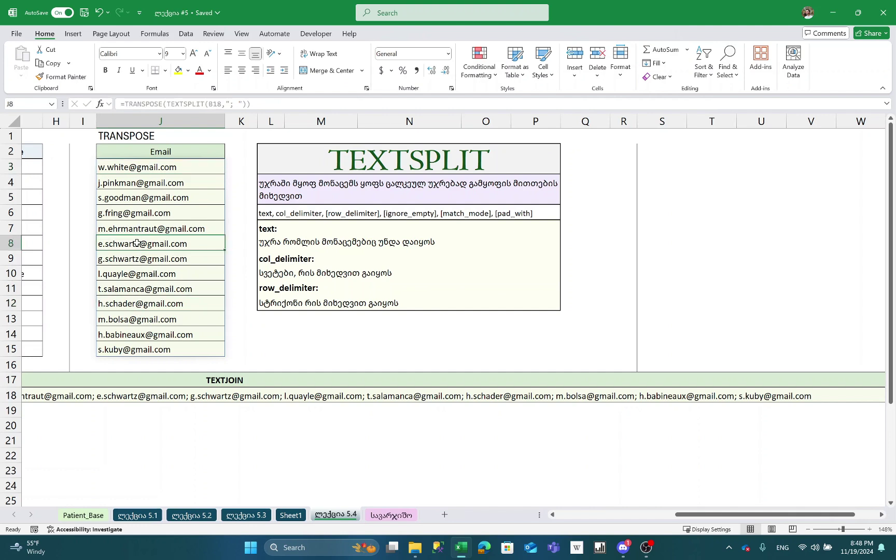
key("BackSpace")
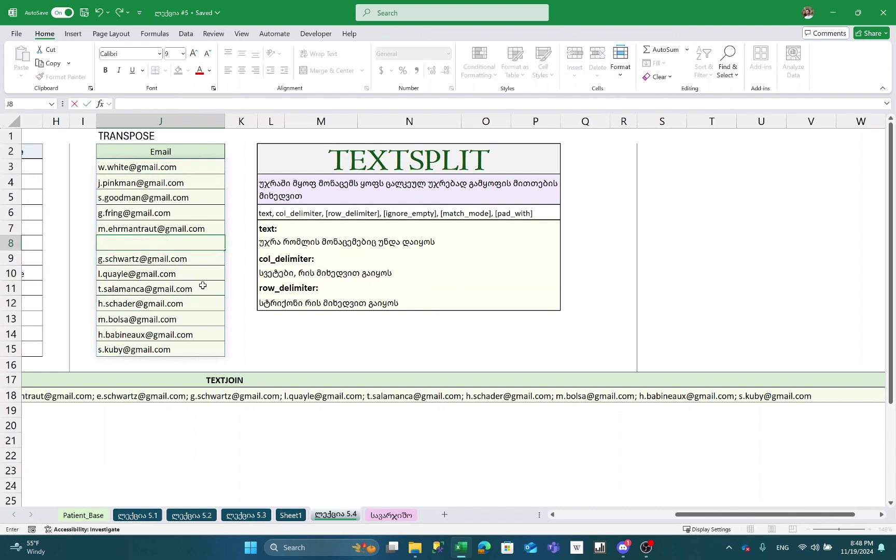
key("Return")
key("Up")
key("Up")
key("Up")
key("Up")
key("Up")
key("Up")
key("F2")
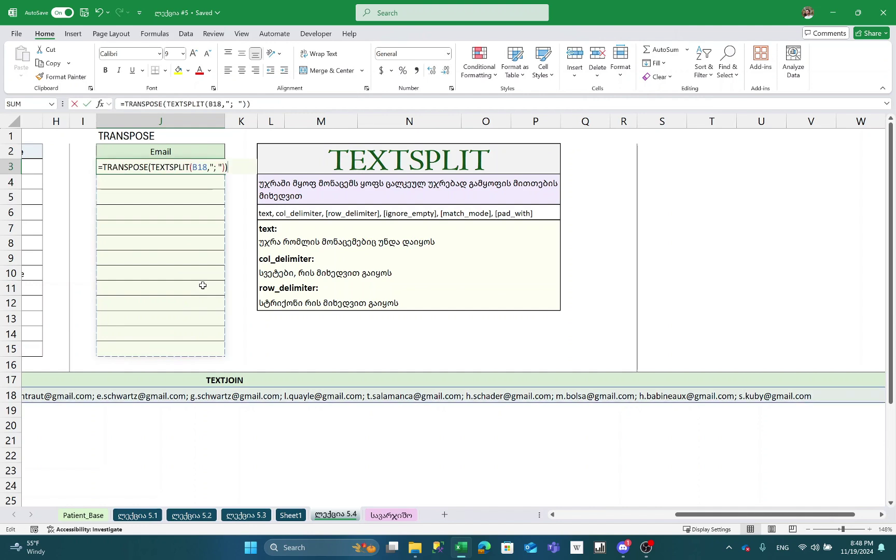
key("Escape")
- Undo the J8 entry, then type 'asfasfa' into J8 to bring back #SPILL!
left_click(134, 182)
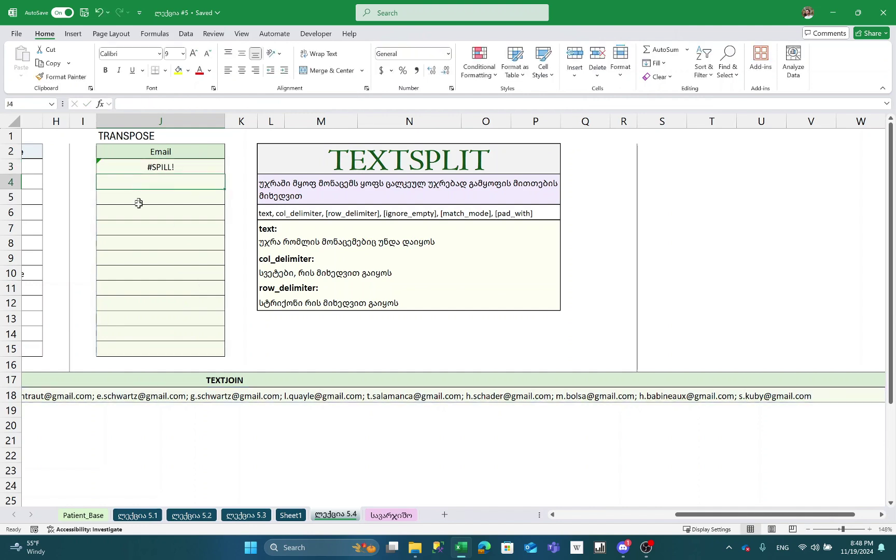
key("ctrl+z")
left_click(128, 241)
type("asfasfa")
key("Return")
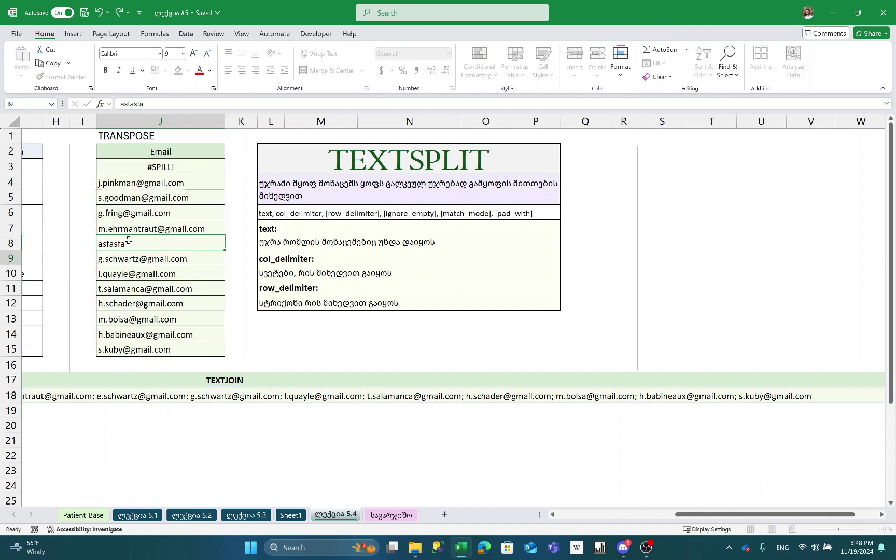
key("Up")
key("Up")
key("Up")
key("Up")
key("Up")
key("Up")
key("Up")
key("Down")
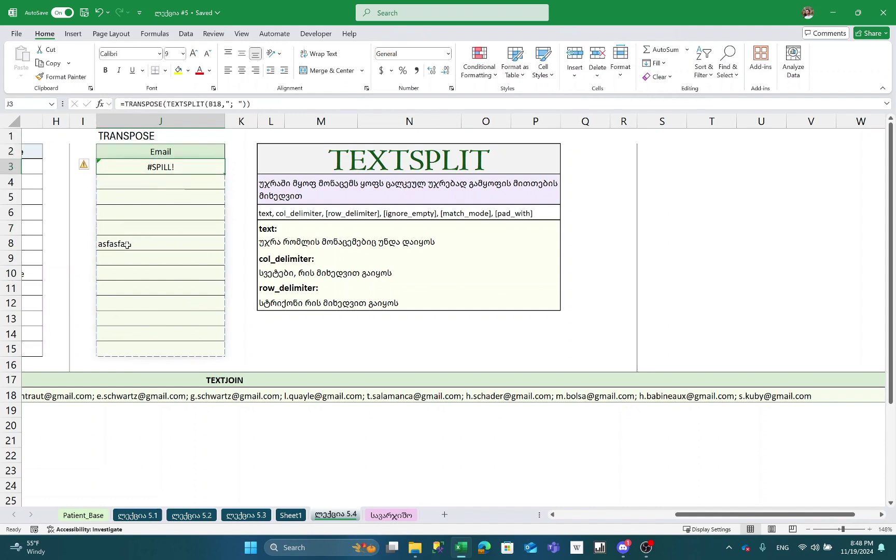
- Clear J4:J15 so the emails spill down from J3 again
key("Down")
key("shift+Down")
key("shift+Down")
key("shift+Down")
key("shift+Down")
key("shift+Down")
key("shift+Down")
key("shift+Down")
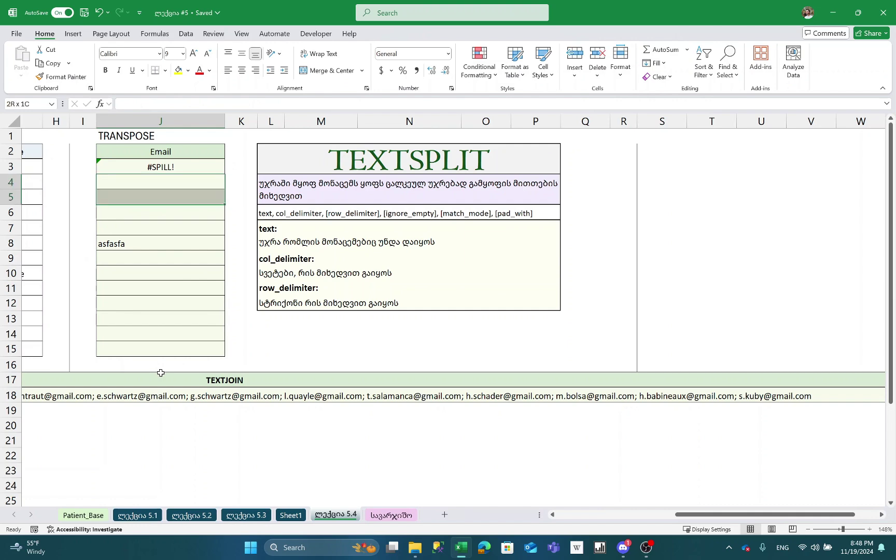
key("shift+Down")
key("shift+Down")
key("shift+Down")
key("shift+Down")
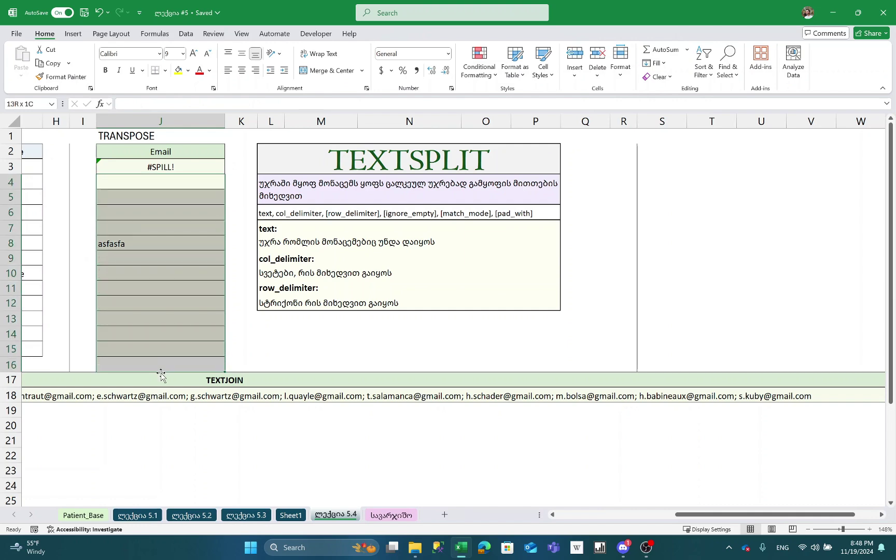
key("Delete")
key("Left")
key("Left")
key("Left")
key("Up")
key("Up")
key("Left")
key("Left")
key("Left")
key("Left")
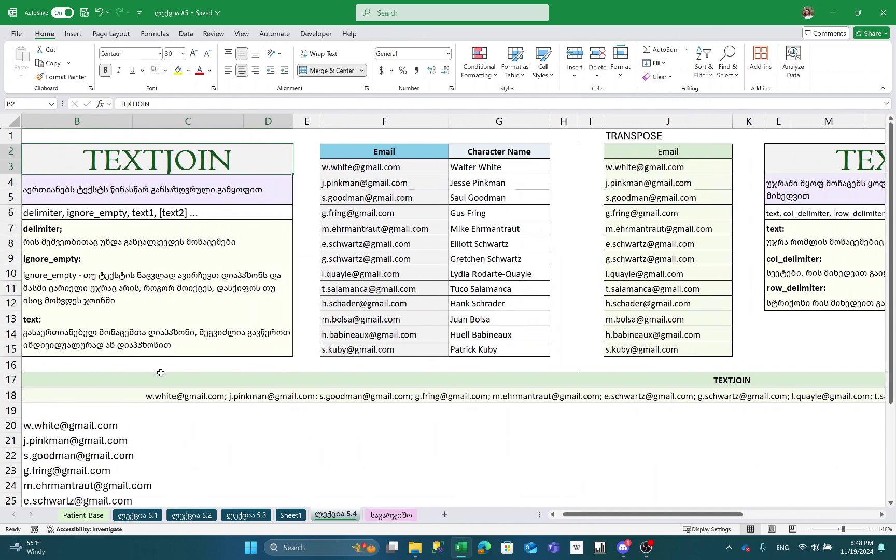
- Browse the ლექცია 5.4 sheet's email table and TEXTJOIN area down to B21
key("Right")
key("Down")
key("Down")
key("Down")
key("Down")
key("Down")
key("Down")
key("Down")
scroll(161, 373, "right", 1)
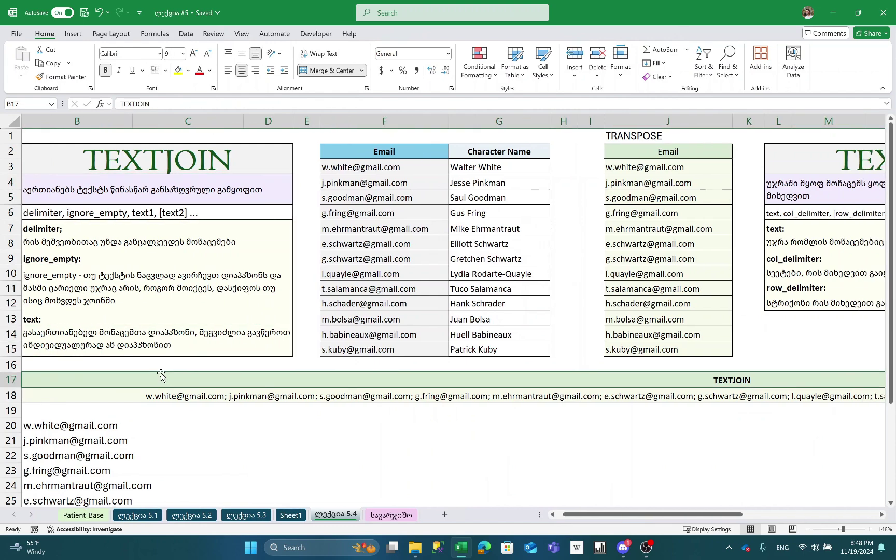
key("Down")
scroll(160, 373, "down", 2)
key("Up")
key("Up")
key("Up")
key("Up")
key("Up")
key("Up")
key("Up")
key("Up")
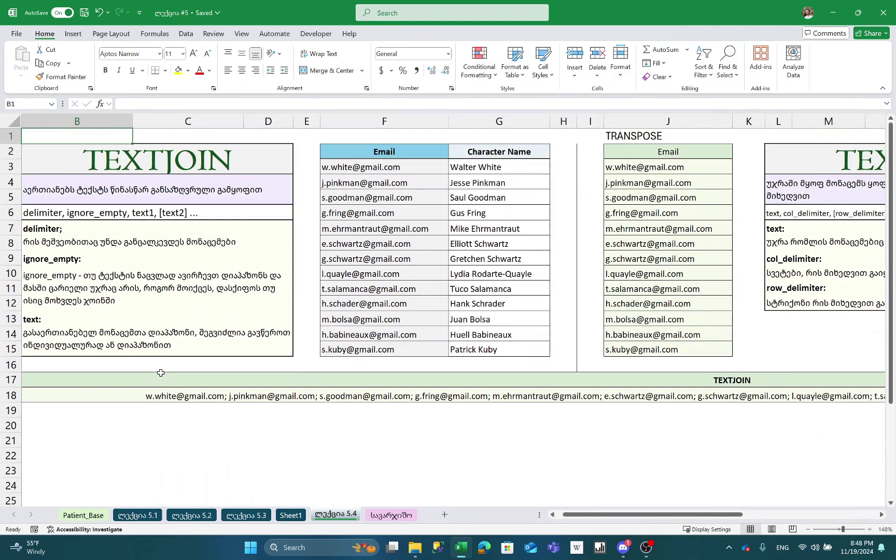
key("Right")
key("Right")
key("Down")
key("Down")
key("Down")
key("Down")
key("Down")
key("Down")
key("Down")
key("Down")
key("Down")
key("Down")
key("Down")
key("Down")
key("Down")
key("Down")
key("Down")
key("Down")
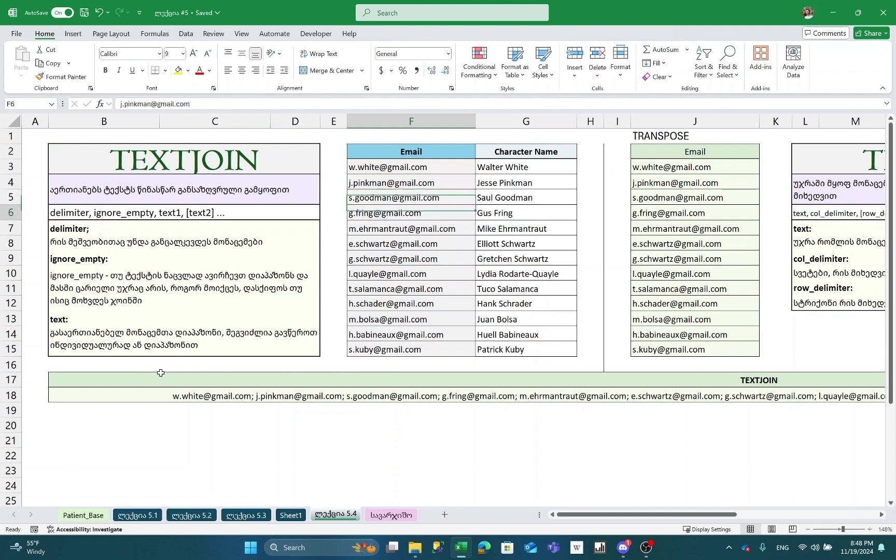
key("Left")
key("Down")
key("Right")
key("Down")
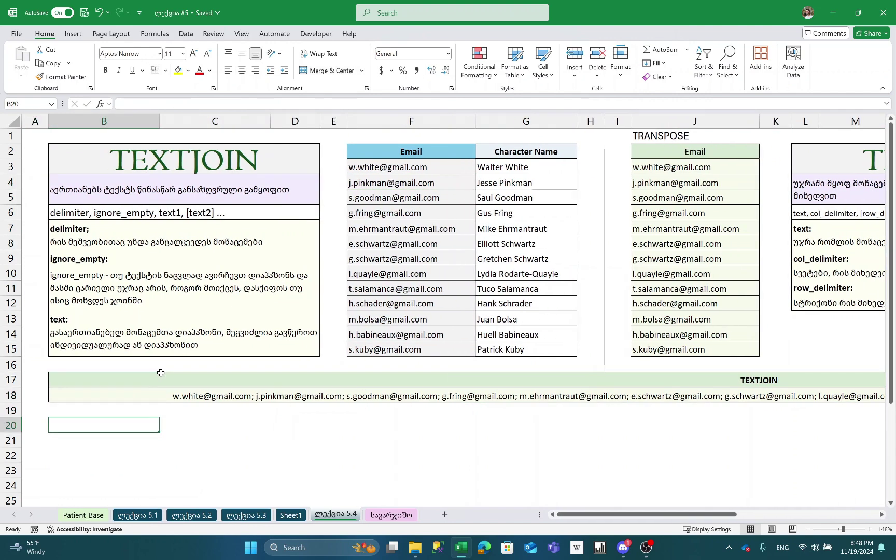
key("ctrl+Page_Down")
key("ctrl+Page_Up")
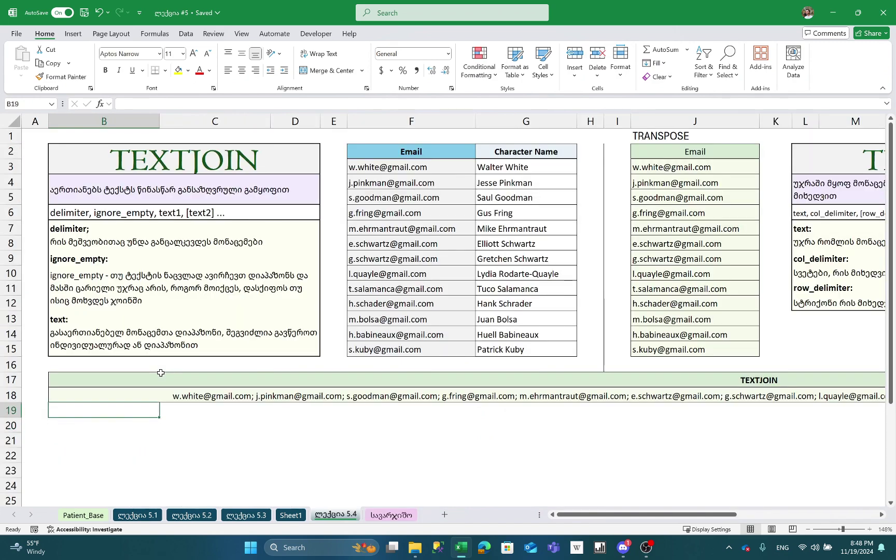
key("Down")
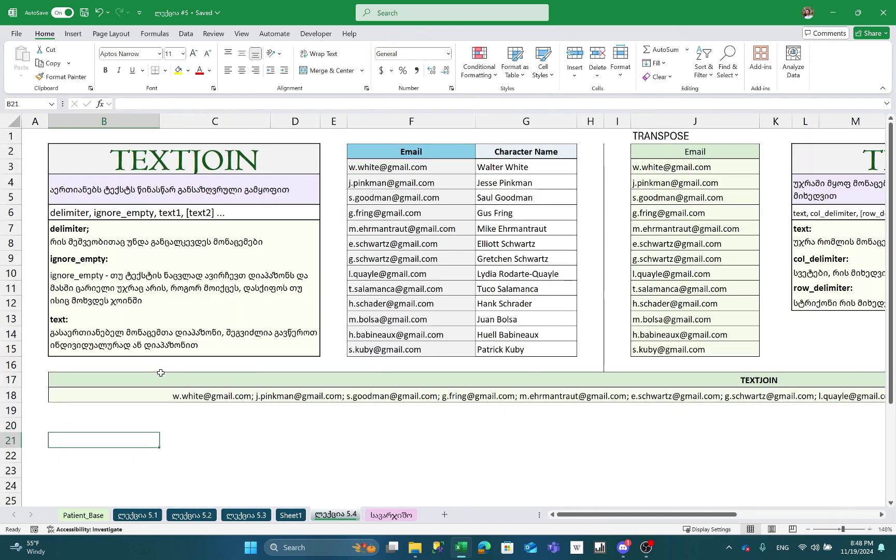
- Start a TEXTSPLIT formula and a 'first' entry in B21, then abandon both
type("=TRX")
key("BackSpace")
key("BackSpace")
type("E")
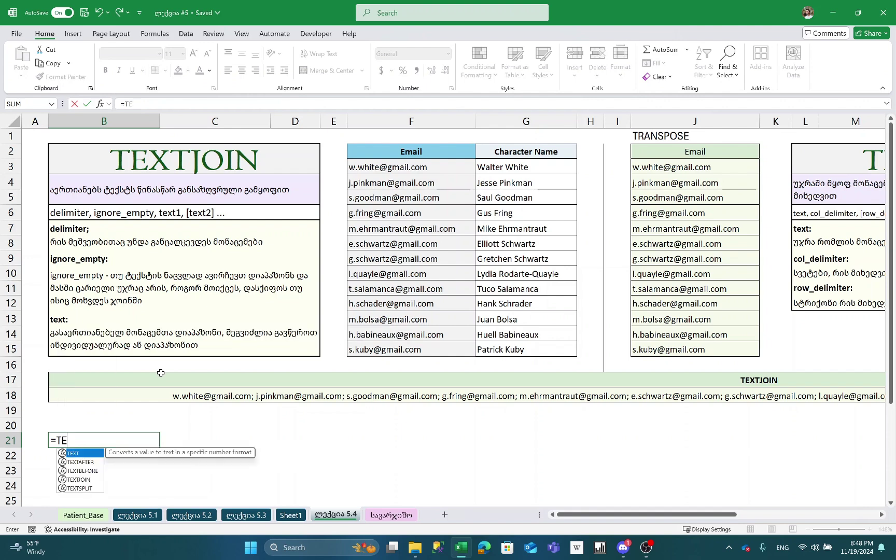
type("XTS")
key("Tab")
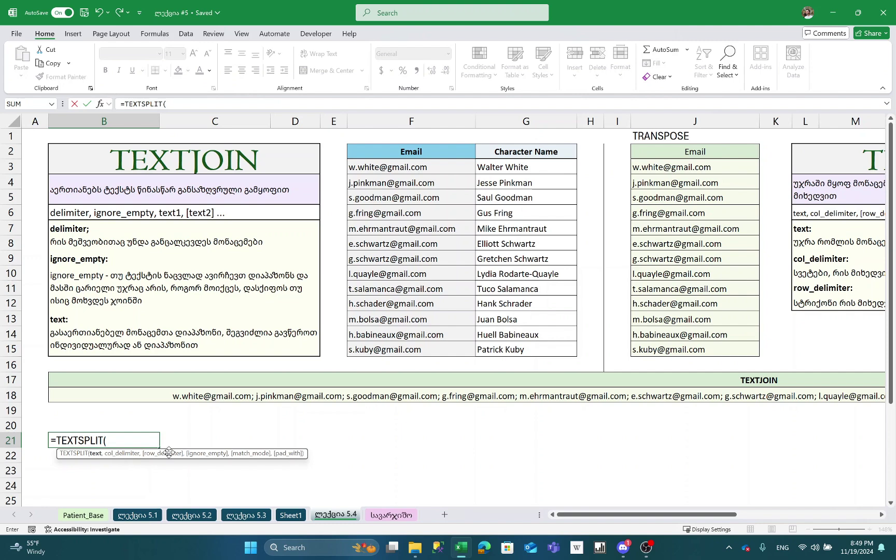
key("Escape")
key("Right")
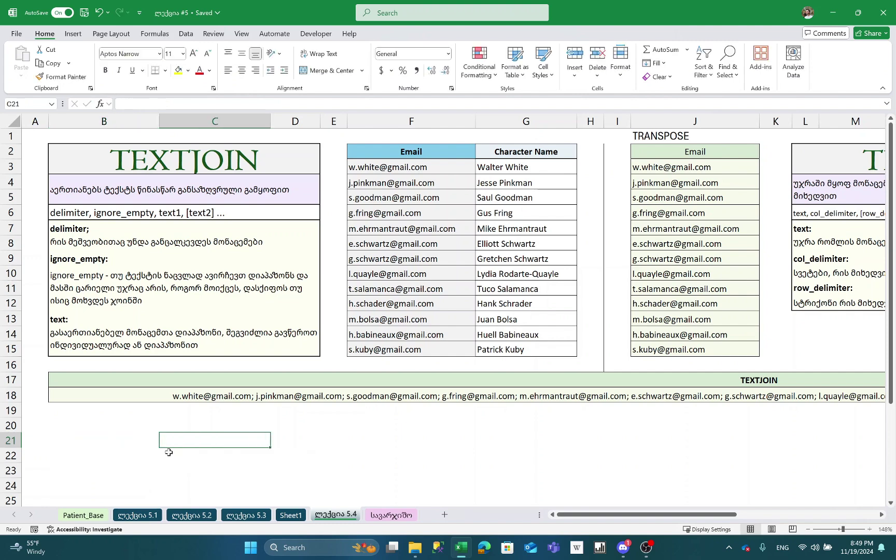
key("Left")
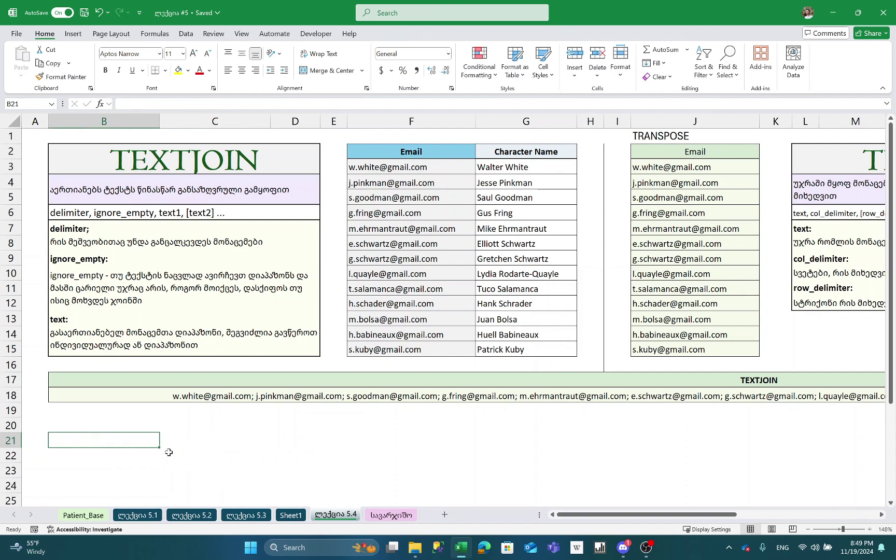
type("first")
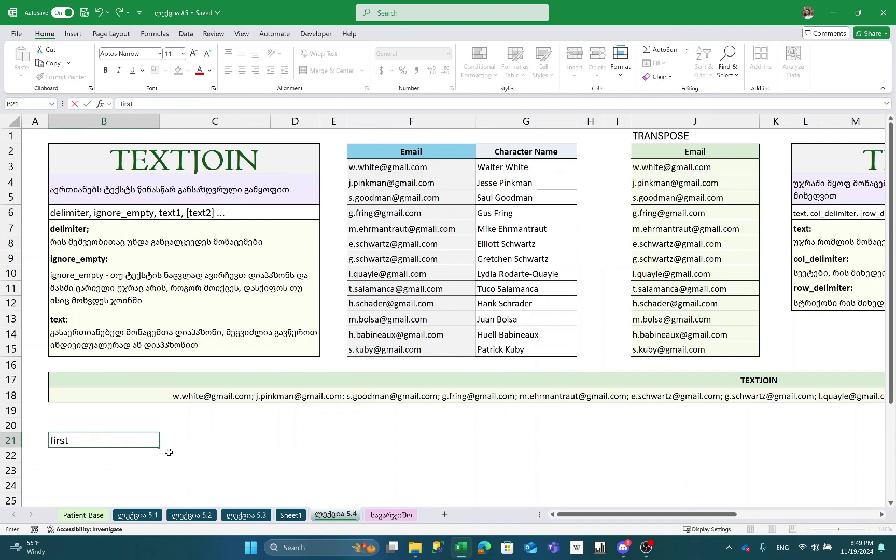
key("Escape")
type("F")
key("Escape")
- Insert a new blank worksheet, Sheet2, with Shift+F11 and zoom in on it
key("alt+Tab")
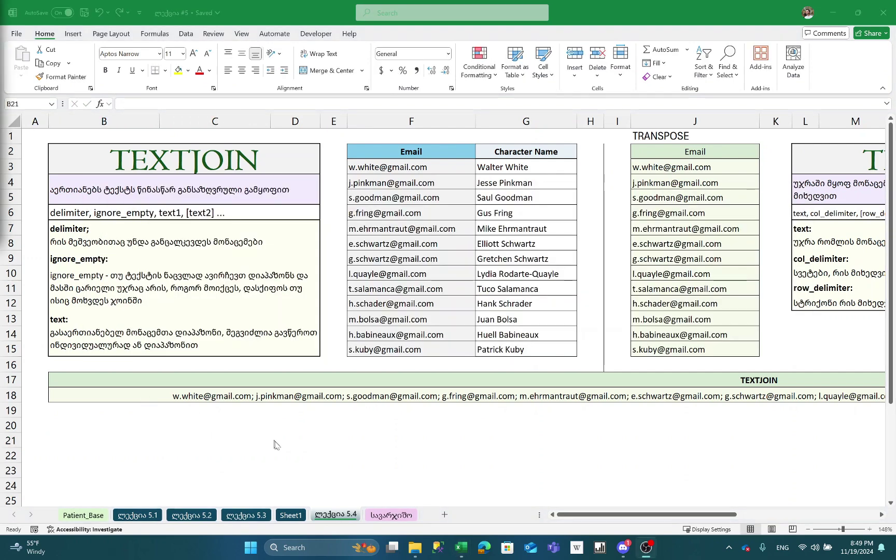
key("alt+Tab")
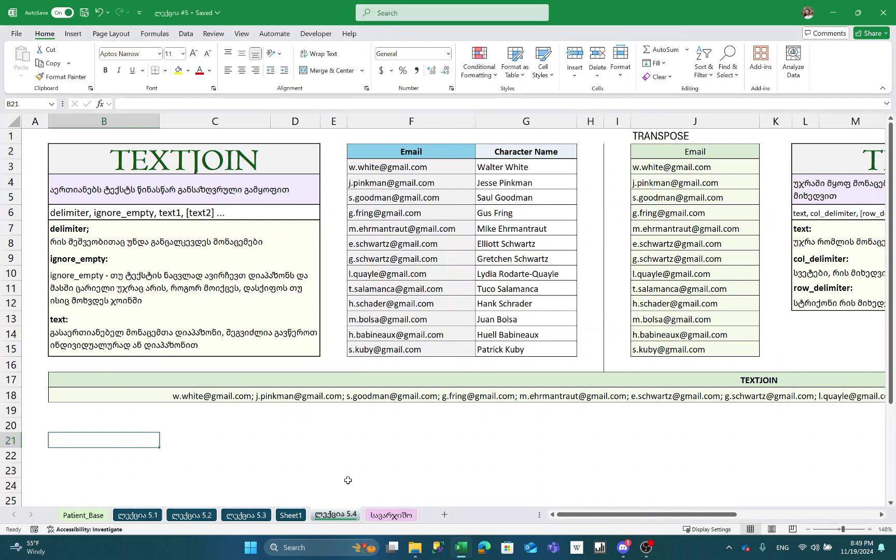
key("shift+F11")
scroll(171, 314, "up", 4, "ctrl")
scroll(171, 314, "up", 4)
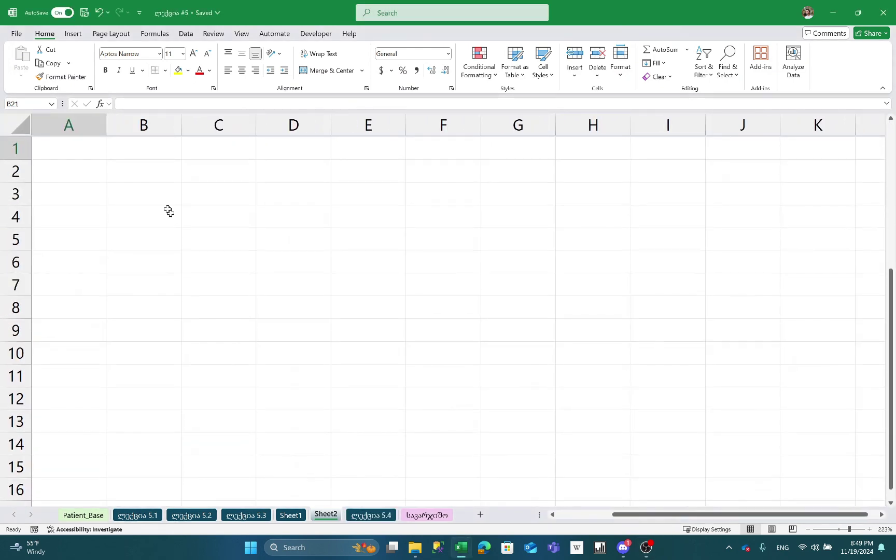
left_click(160, 166)
left_click(173, 165)
type("Fi")
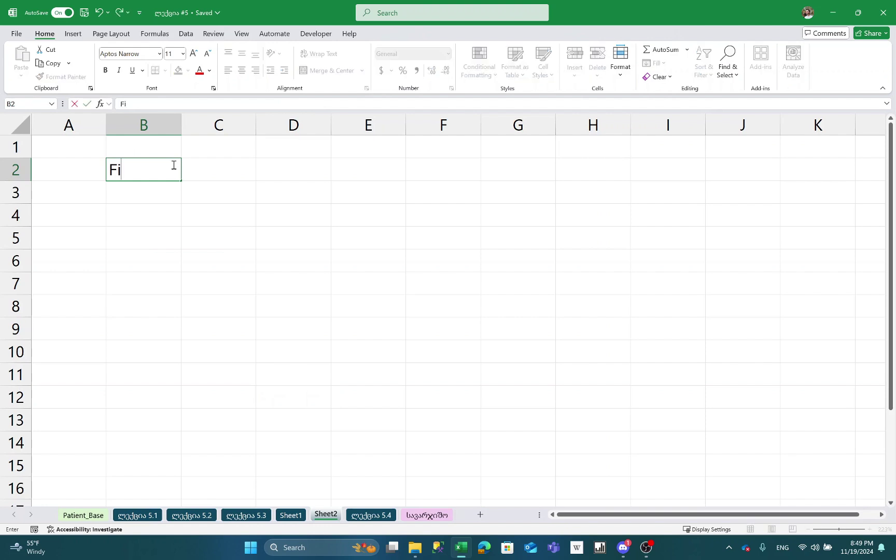
type("rst_Name, Last")
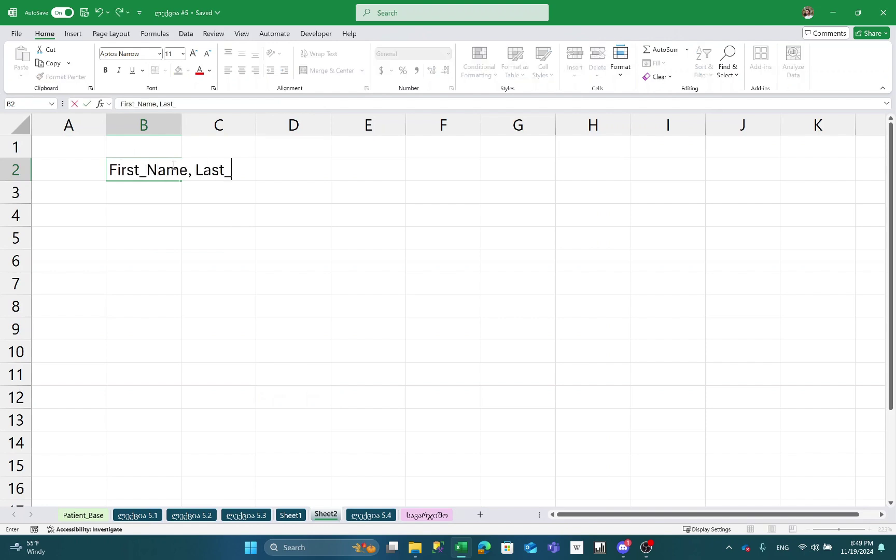
type("_name")
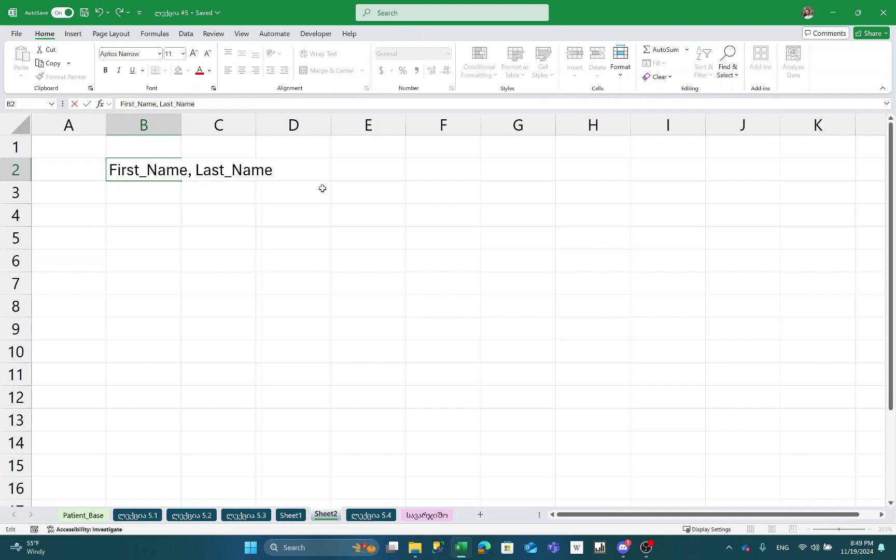
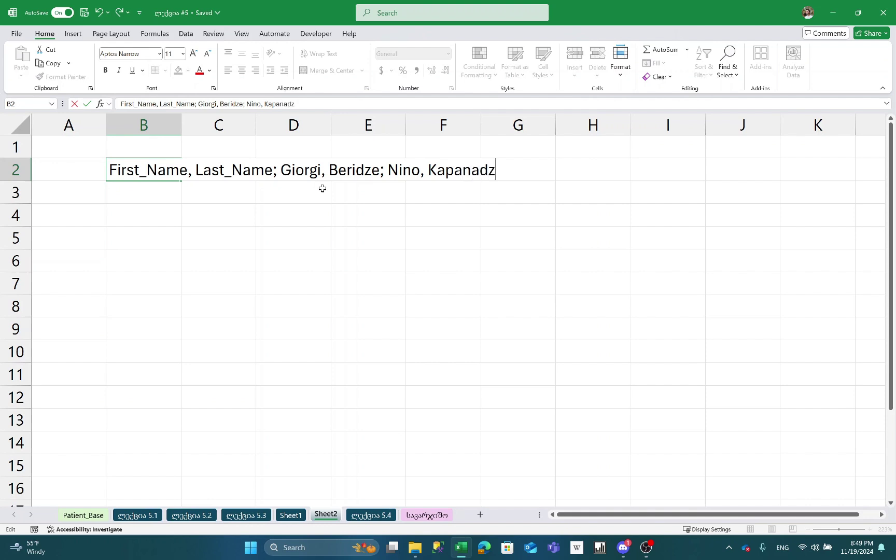
key("Return")
- Reselect B2 and review its full name string in the formula bar
key("Up")
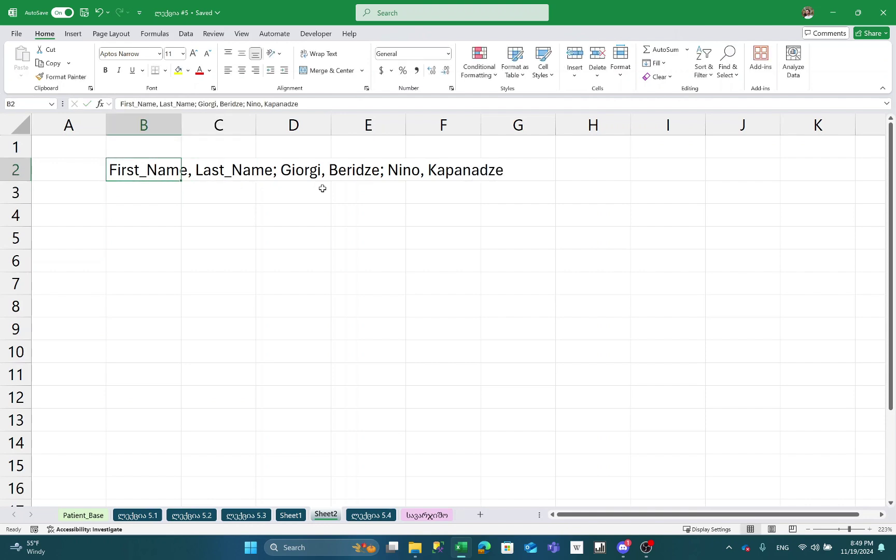
left_click(137, 101)
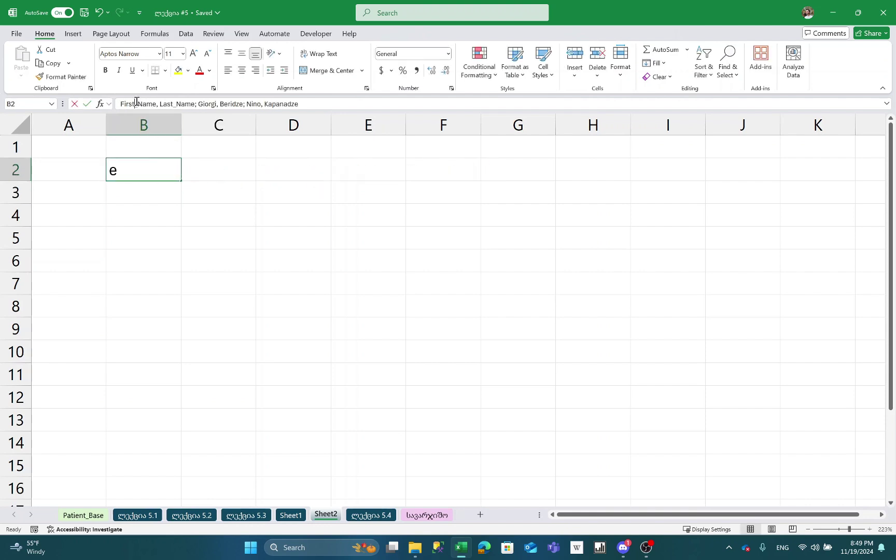
left_click(193, 101)
key("Return")
key("Up")
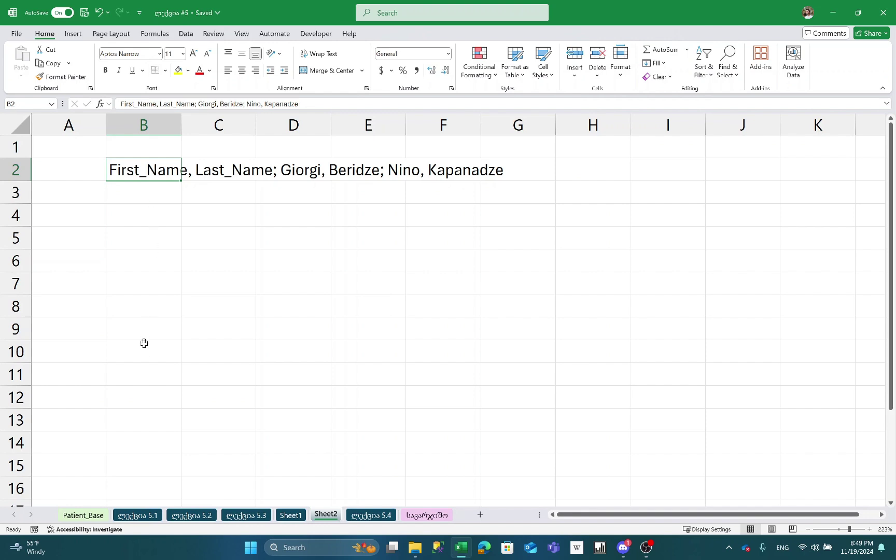
left_click(135, 221)
type("=")
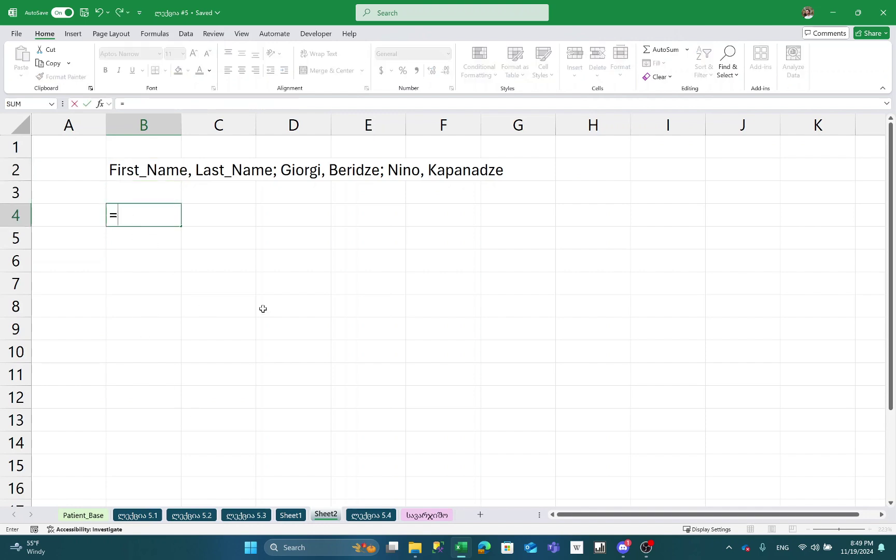
type("TEXTSPL")
key("Tab")
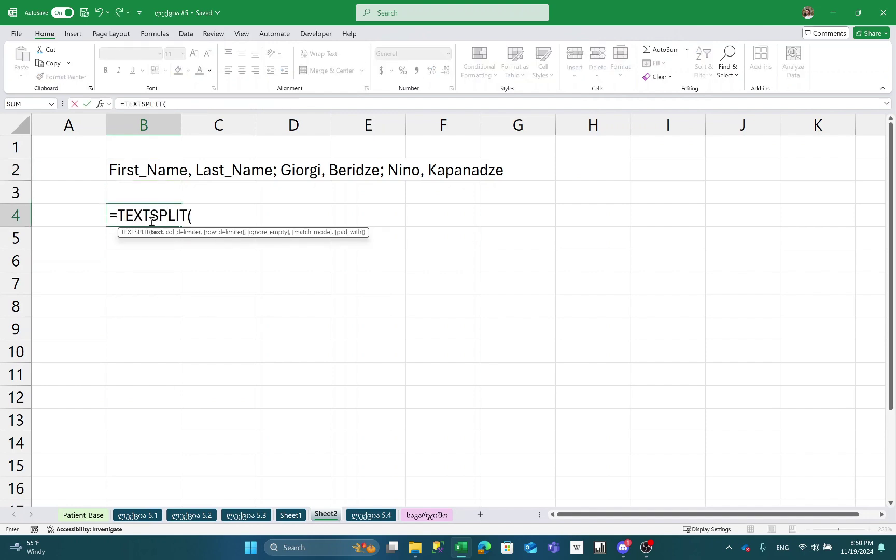
left_click(131, 169)
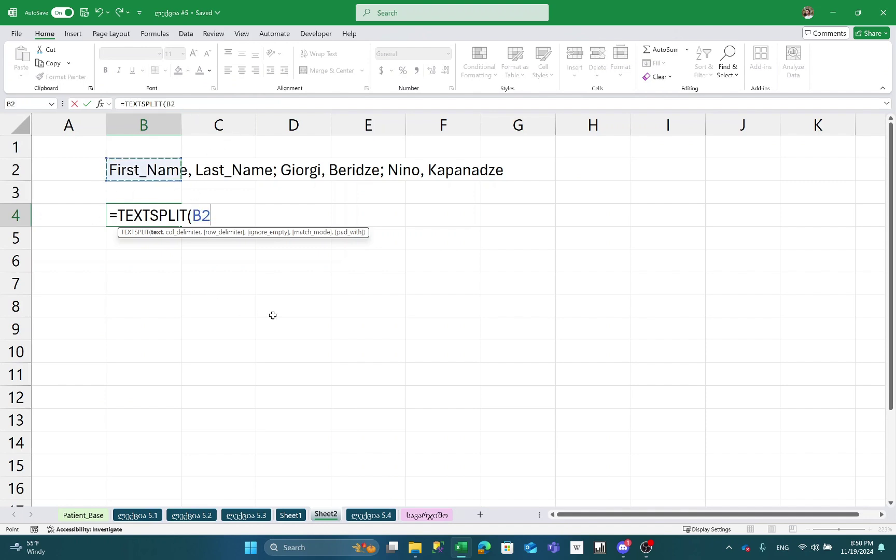
type(",\",")
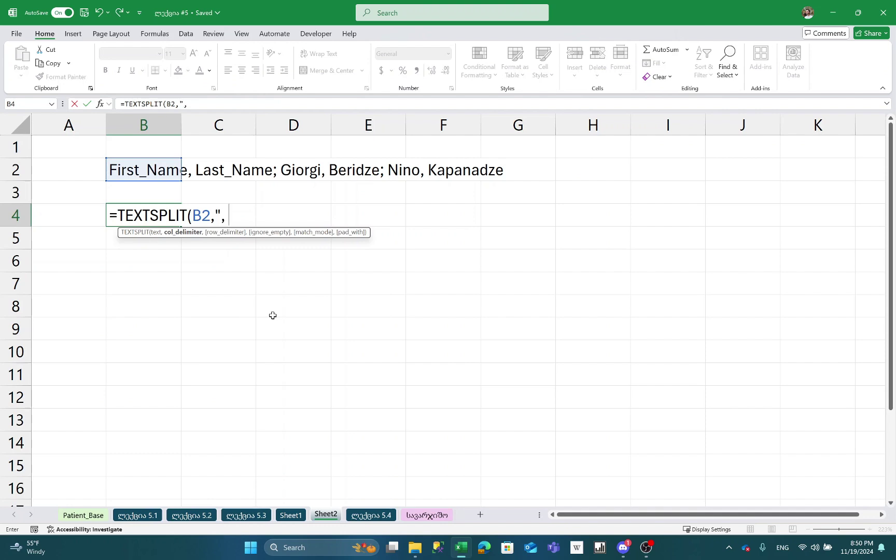
type(" \",")
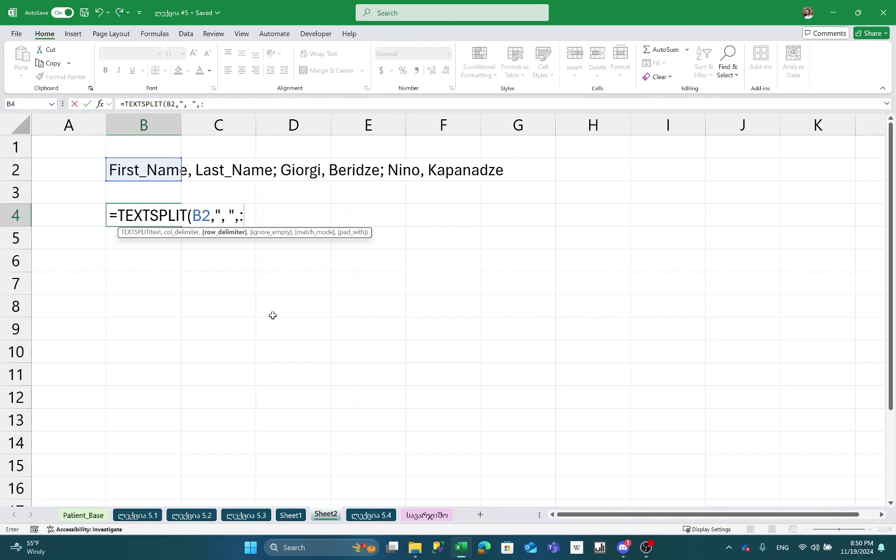
type("\";\")")
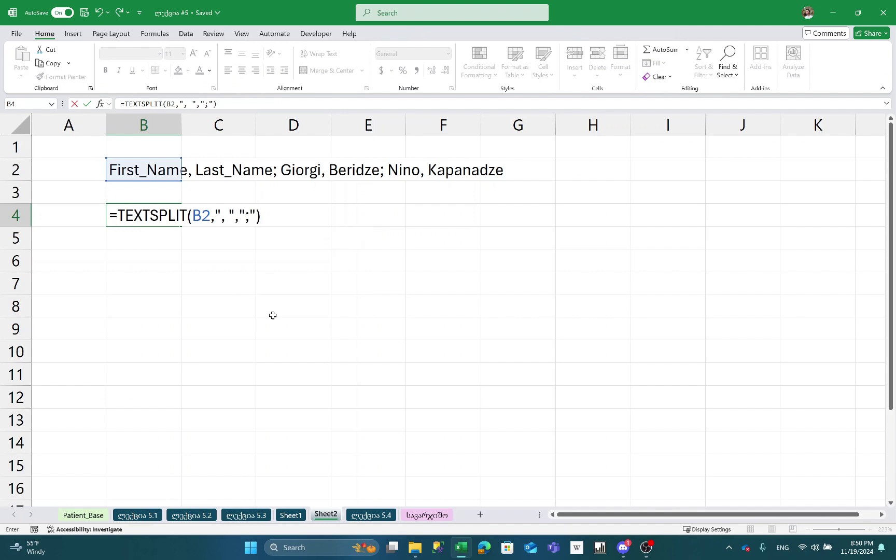
key("Return")
key("Up")
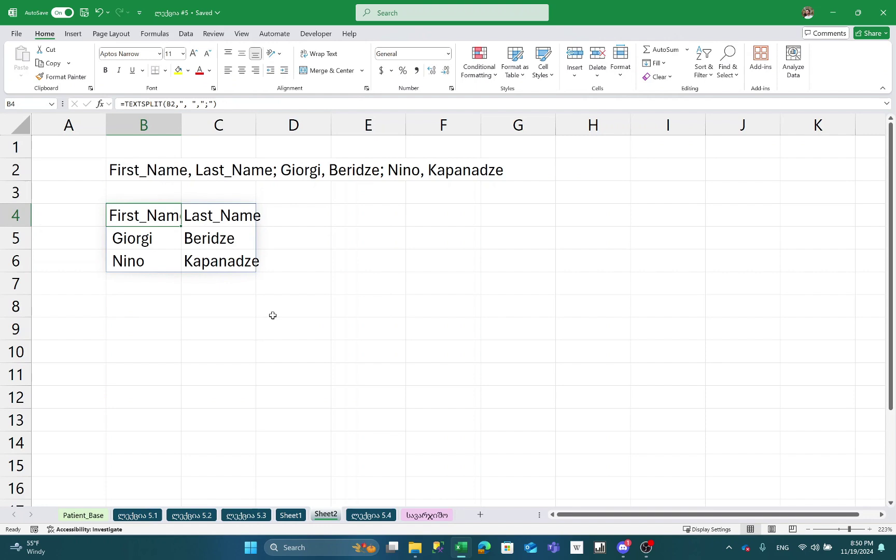
key("F2")
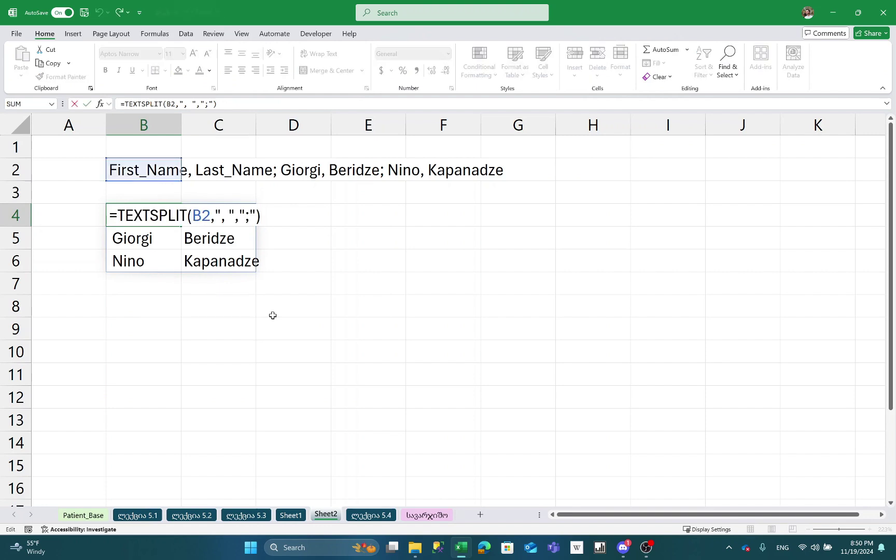
key("Escape")
key("Up")
key("Up")
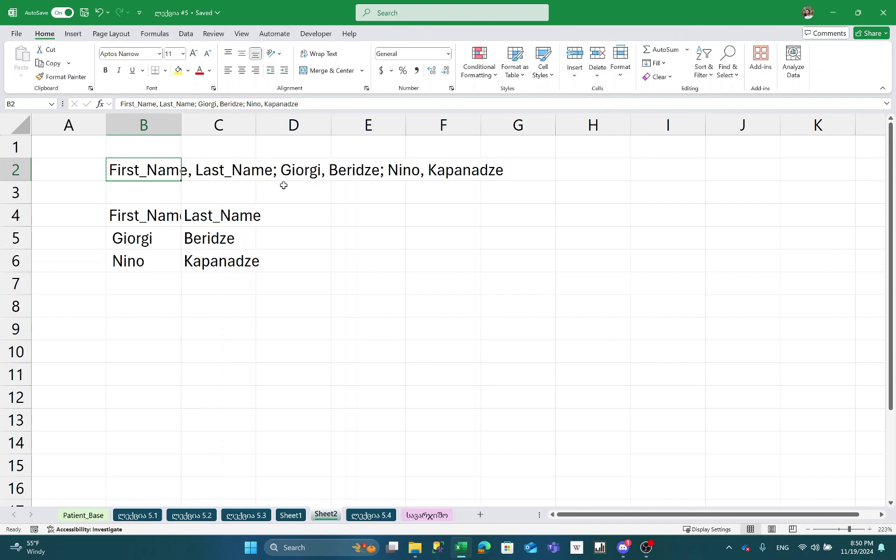
left_click(133, 214)
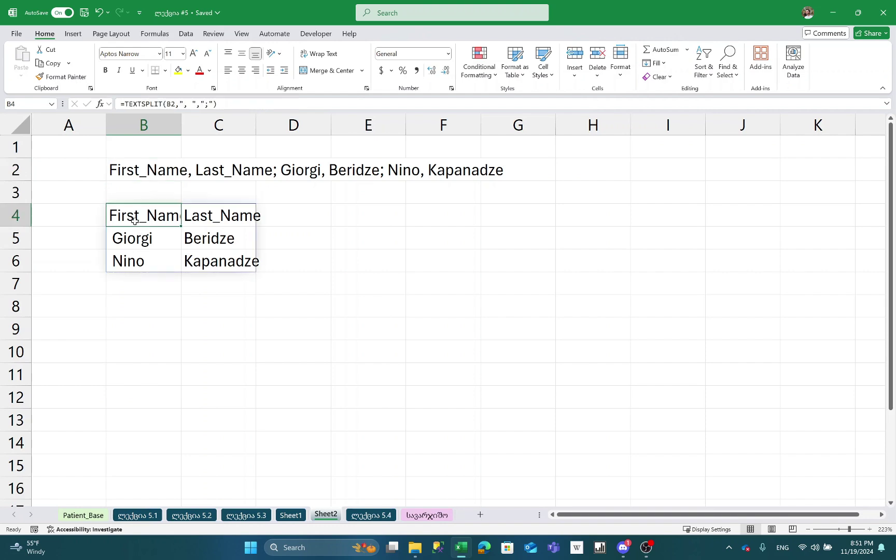
key("F2")
key("Left")
key("Left")
key("Return")
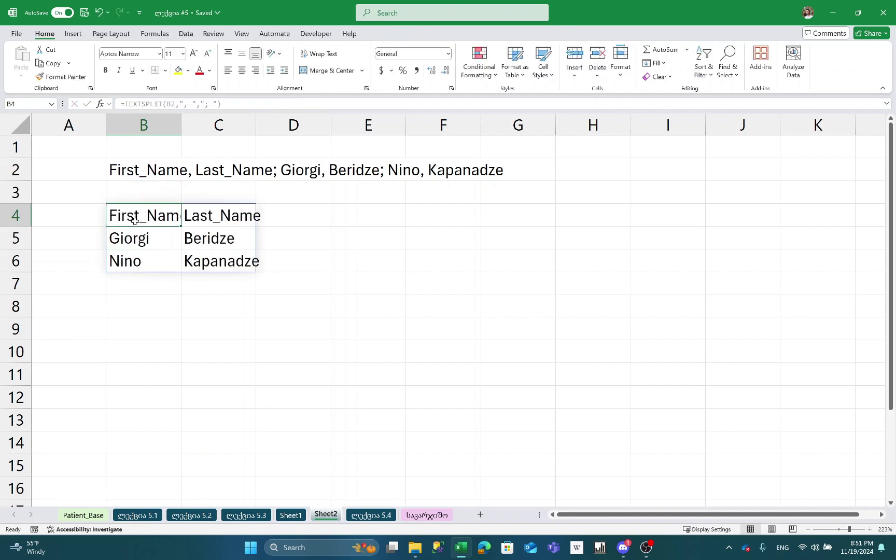
key("Up")
key("Up")
key("Up")
key("F2")
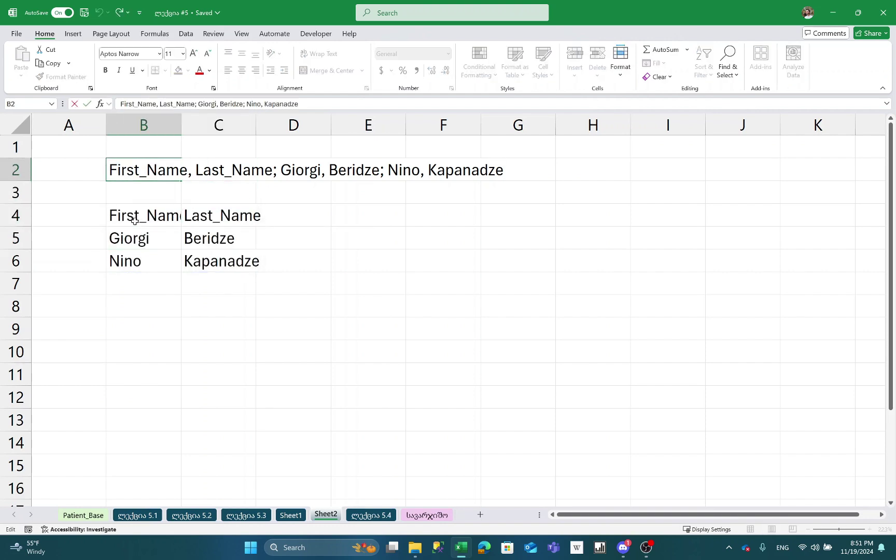
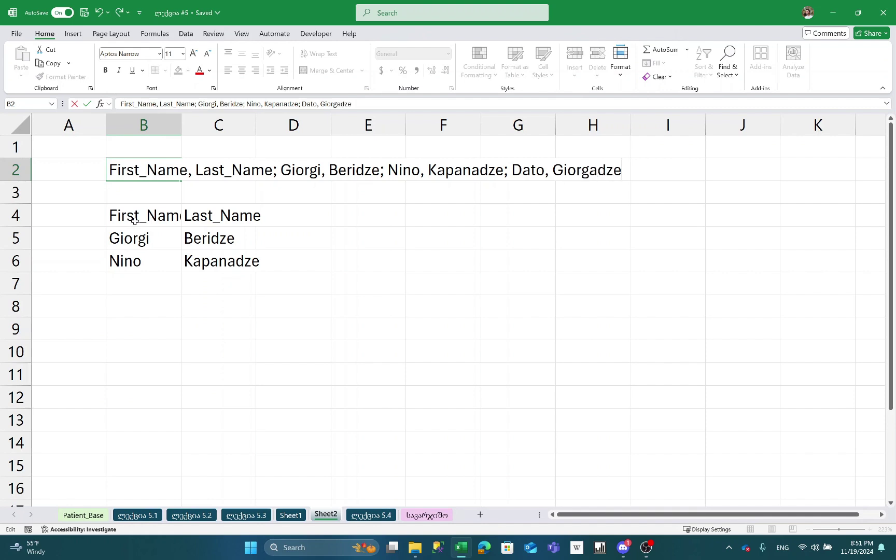
key("ctrl+Return")
- Recheck the B4 TEXTSPLIT formula, leaving it unchanged
left_click(135, 221)
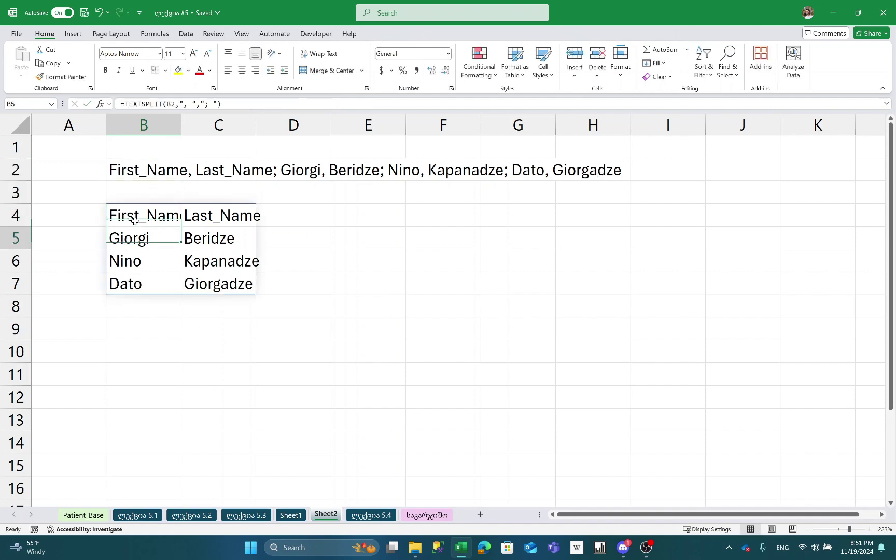
key("F2")
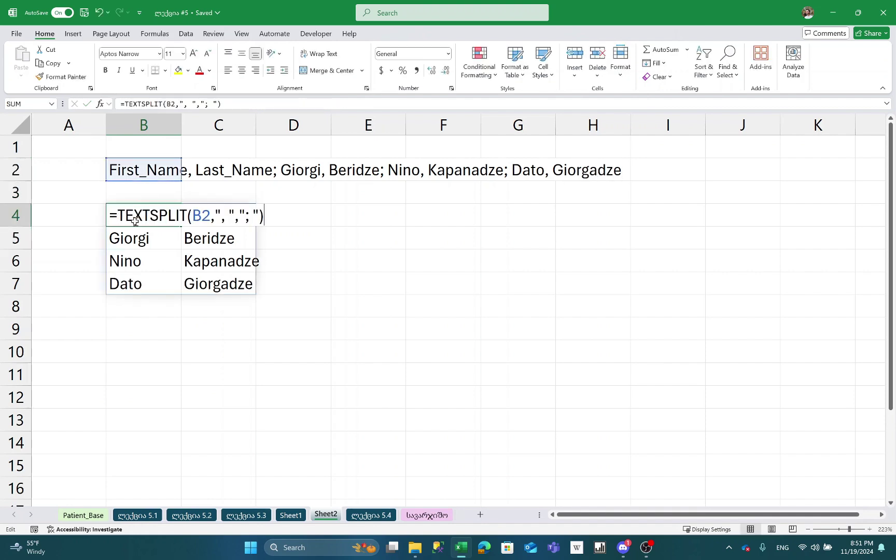
key("Return")
key("ctrl+z")
key("F2")
key("ctrl+Return")
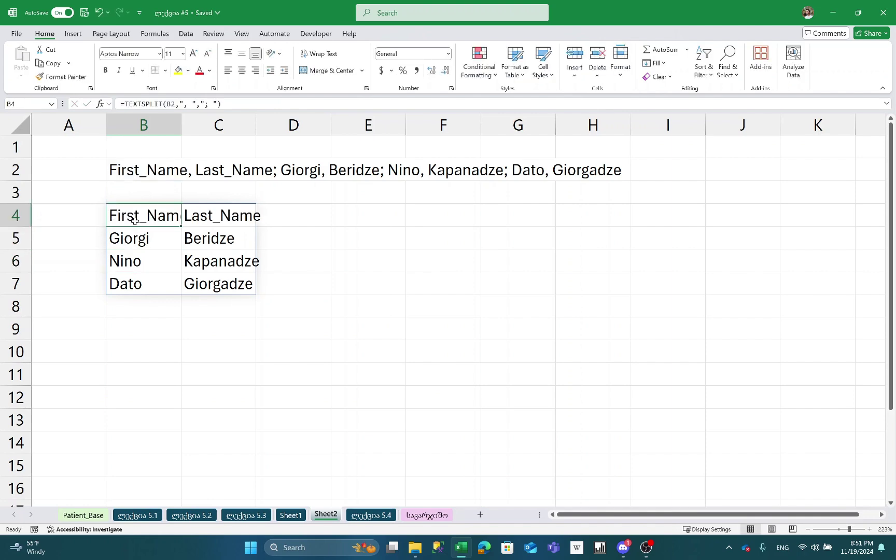
- Autofit columns B:C to the name table B4:C7, then switch to the სავარჯიშო sheet
key("ctrl+shift+Right")
key("ctrl+shift+Down")
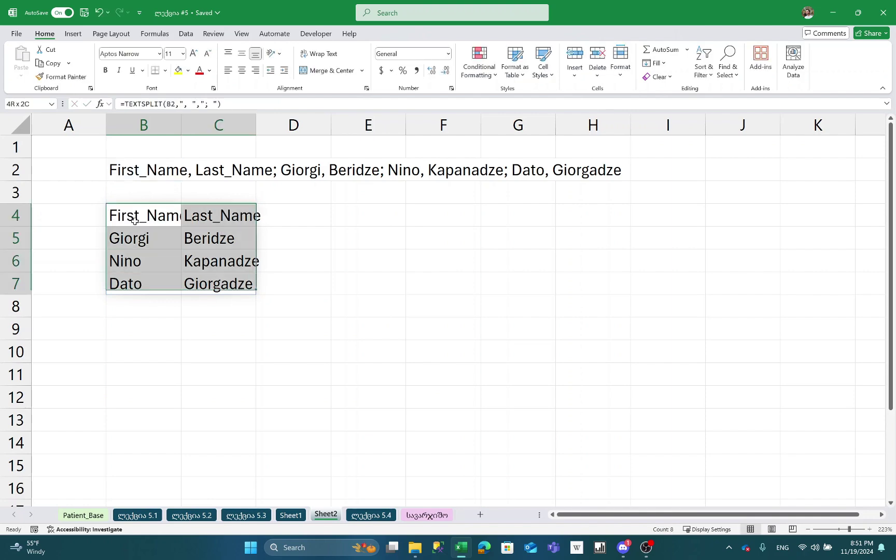
key("alt+h")
key("o")
key("i")
key("ctrl+Page_Down")
key("ctrl+Page_Down")
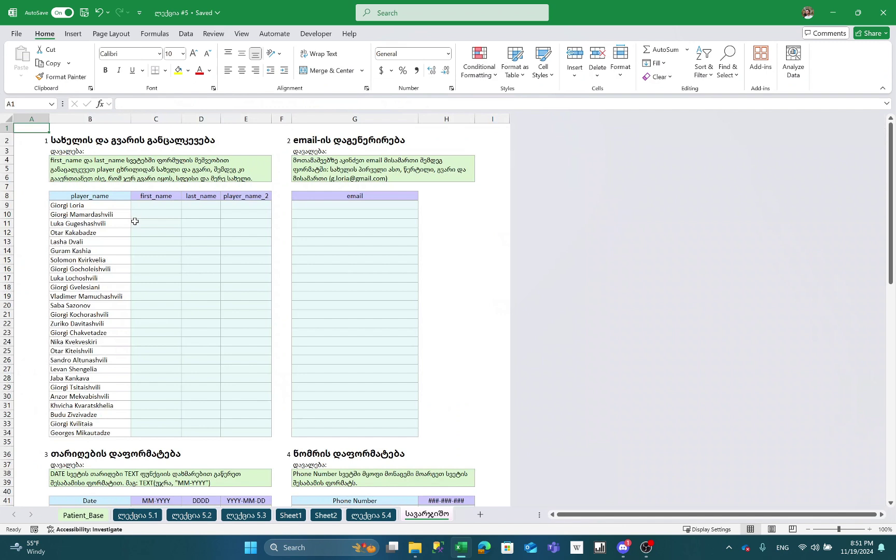
key("Right")
key("Right")
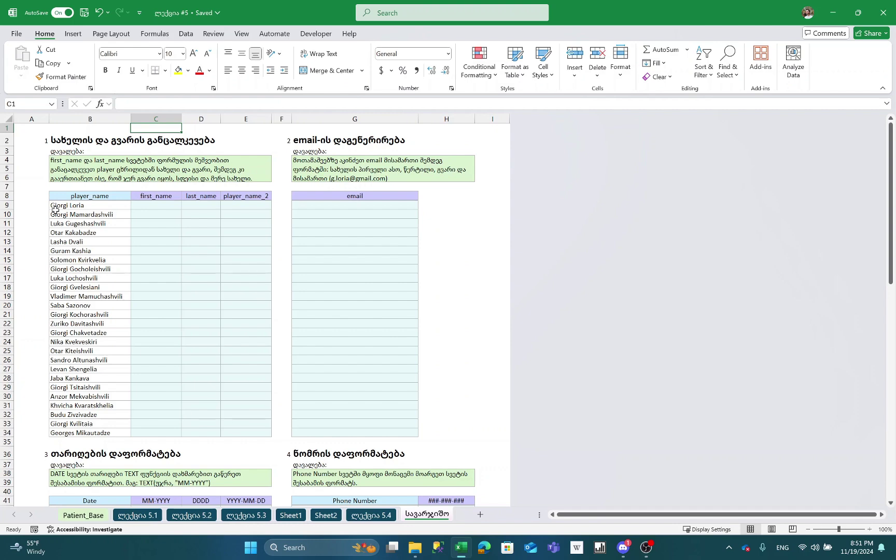
left_click(147, 215)
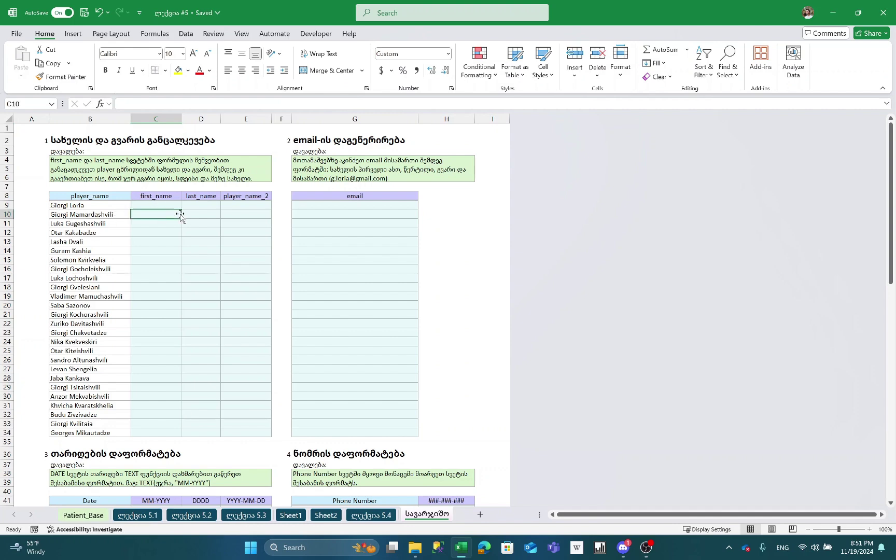
scroll(159, 210, "up", 2, "ctrl")
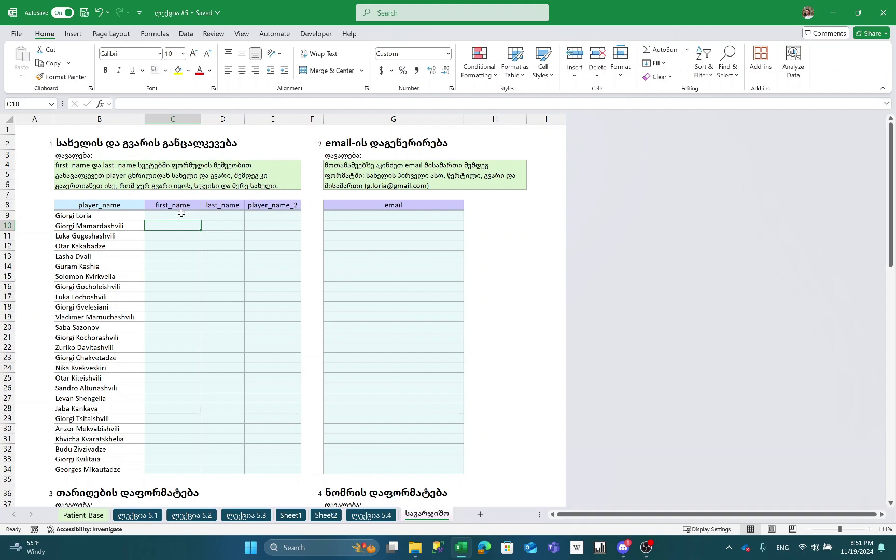
left_click(181, 214)
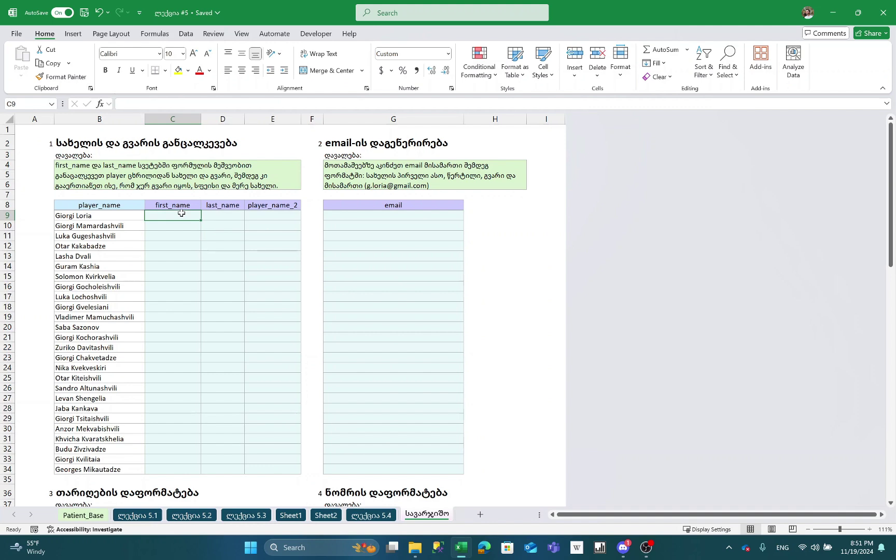
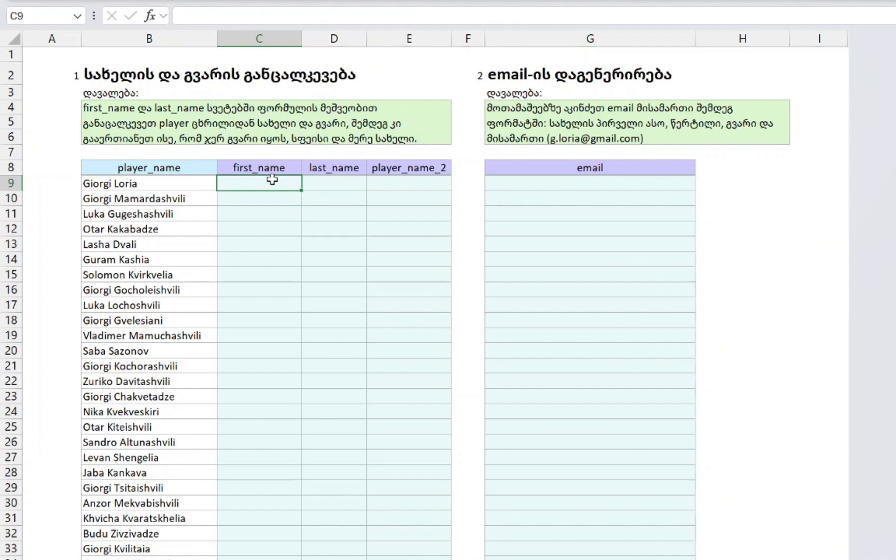
- Enter a trial first-name formula =LEFT(B9,6) in C9
type("=LEFT(")
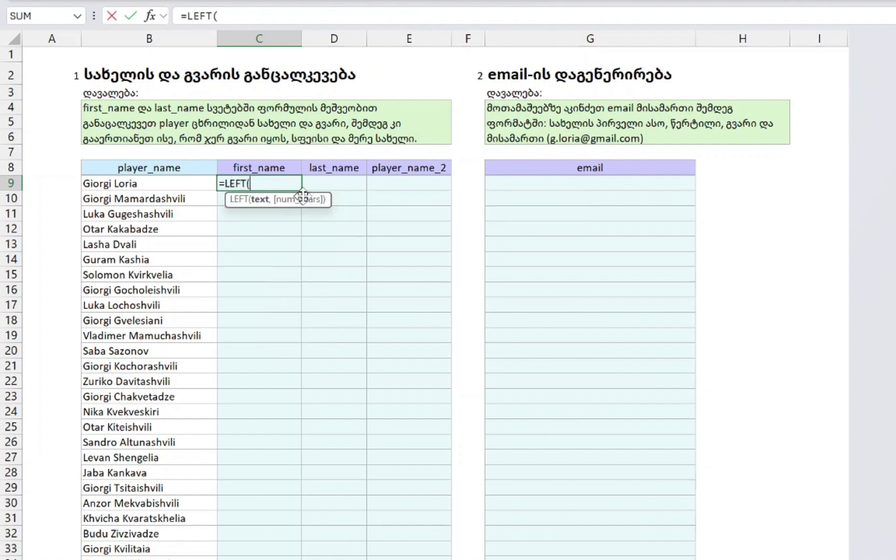
left_click(113, 184)
type(",")
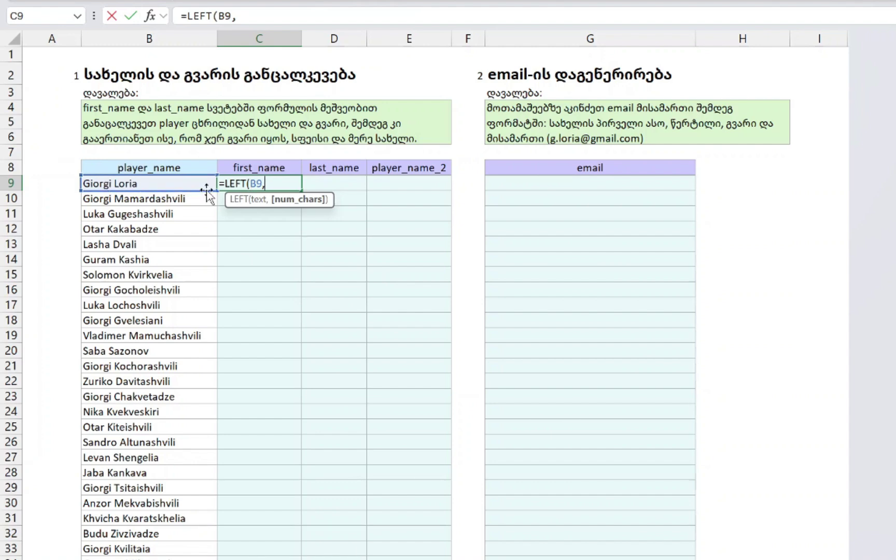
type("6")
key("Return")
- Try filling it down to row 23, undo, then strip the fixed count 6 from C9
key("Up")
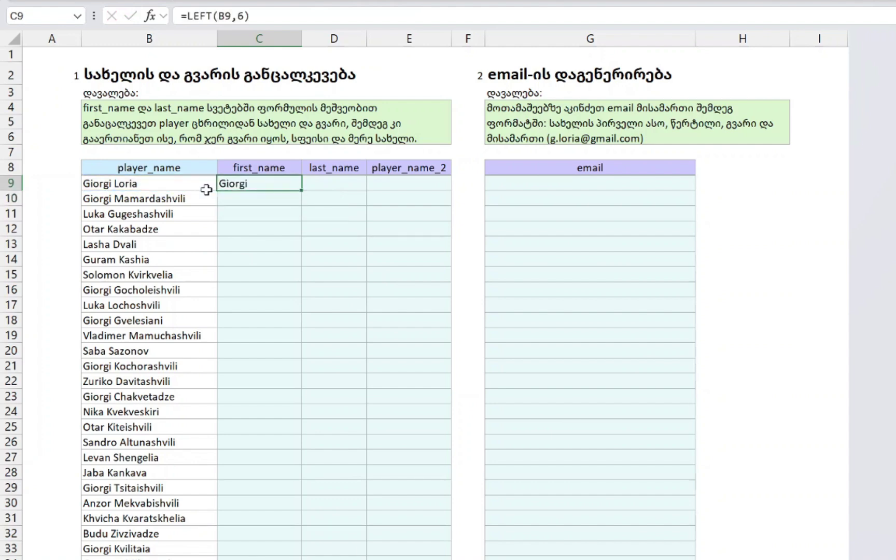
left_click_drag(302, 191, 298, 398)
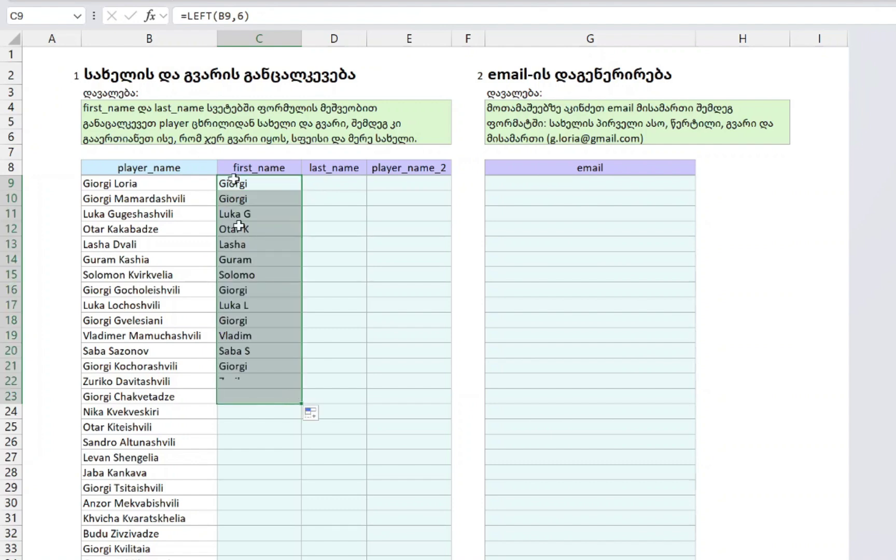
key("ctrl+z")
key("F2")
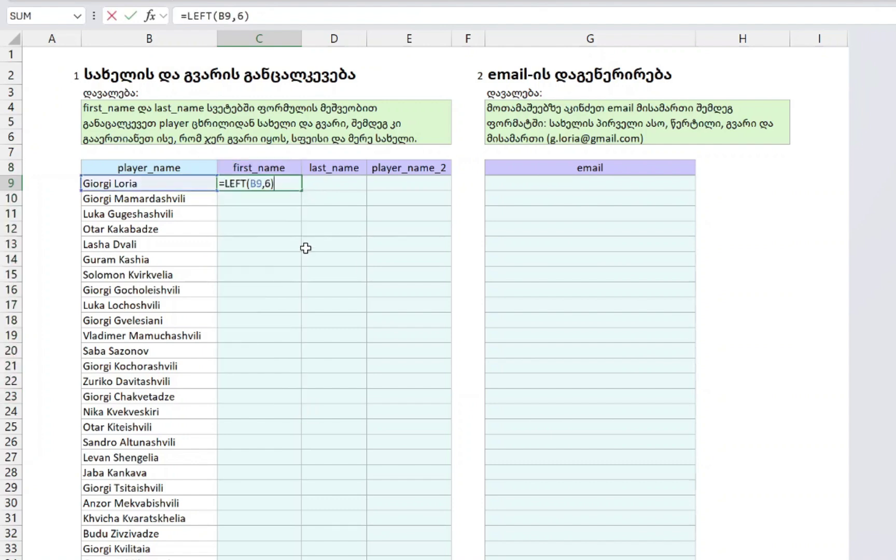
key("BackSpace")
key("BackSpace")
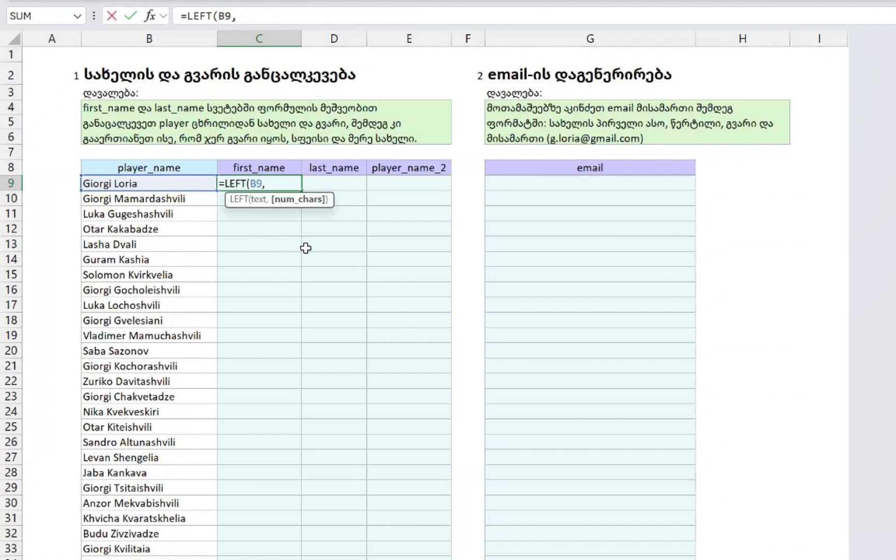
- Complete C9 as =LEFT(B9,FIND(" ",B9)-1), checking the FIND part's value
type("FIND(")
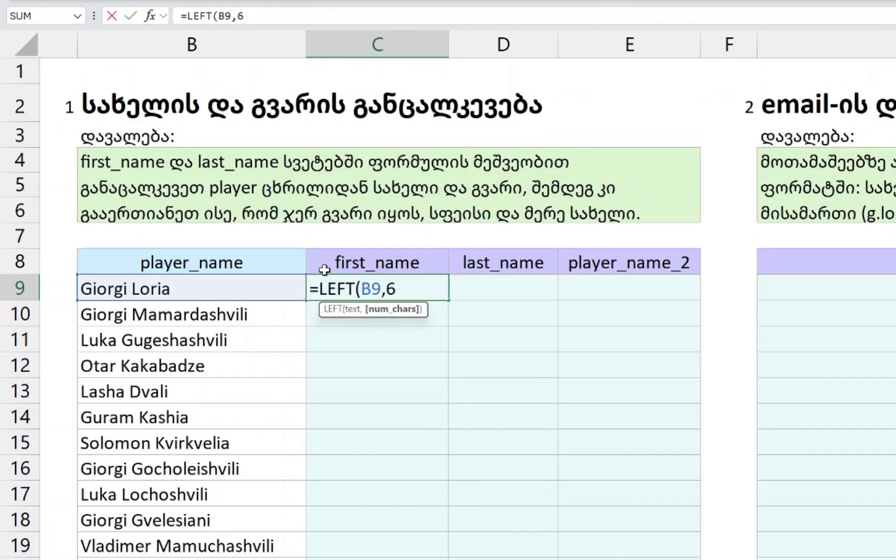
key("BackSpace")
type("FIND(")
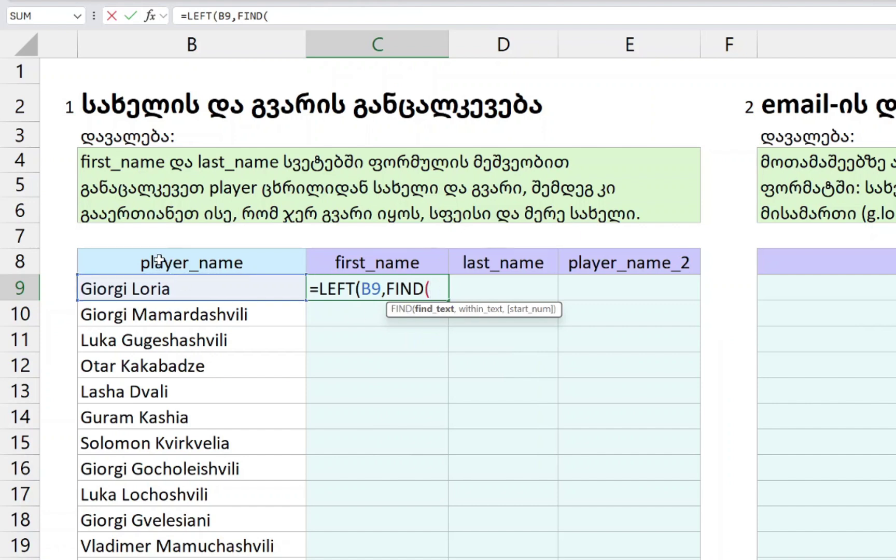
type("\" \",")
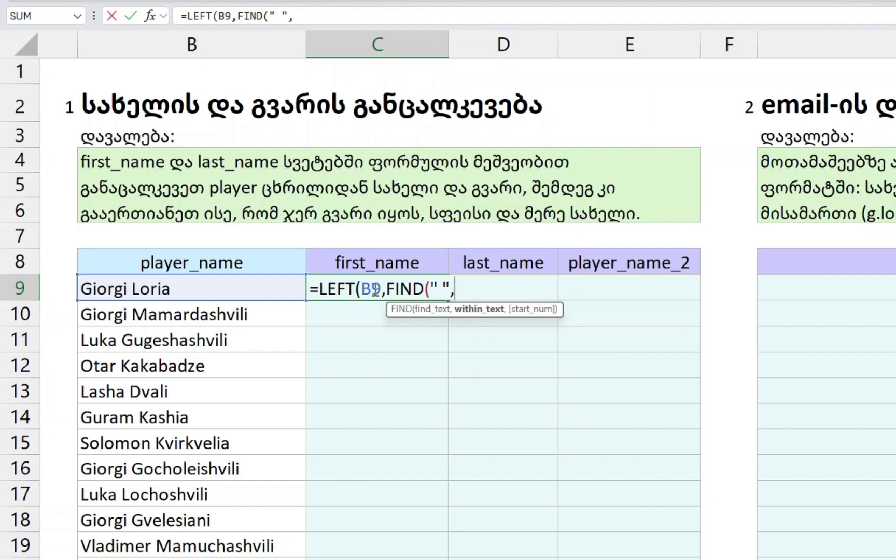
left_click_drag(389, 291, 491, 299)
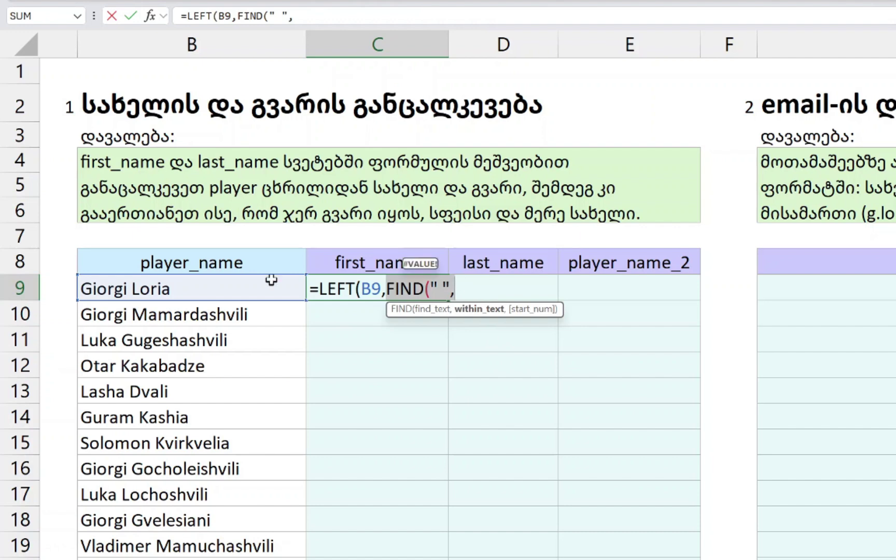
left_click(477, 288)
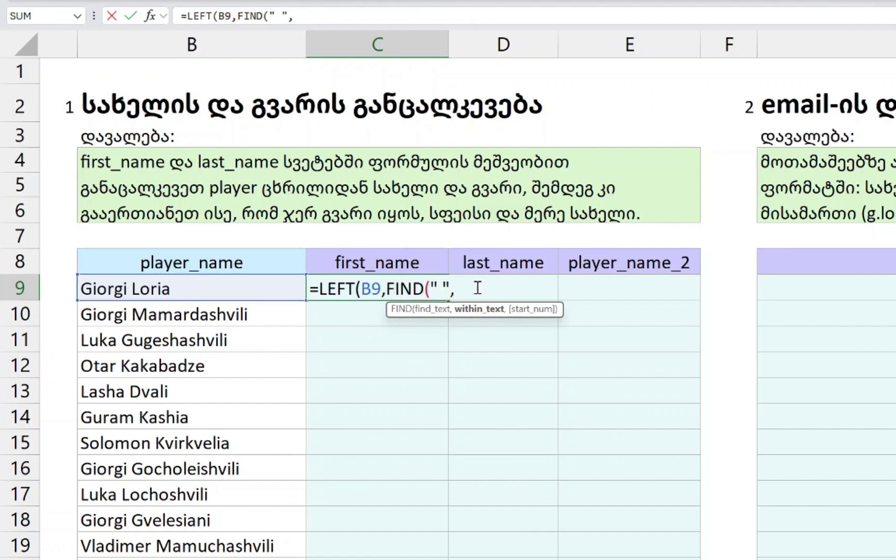
left_click(179, 288)
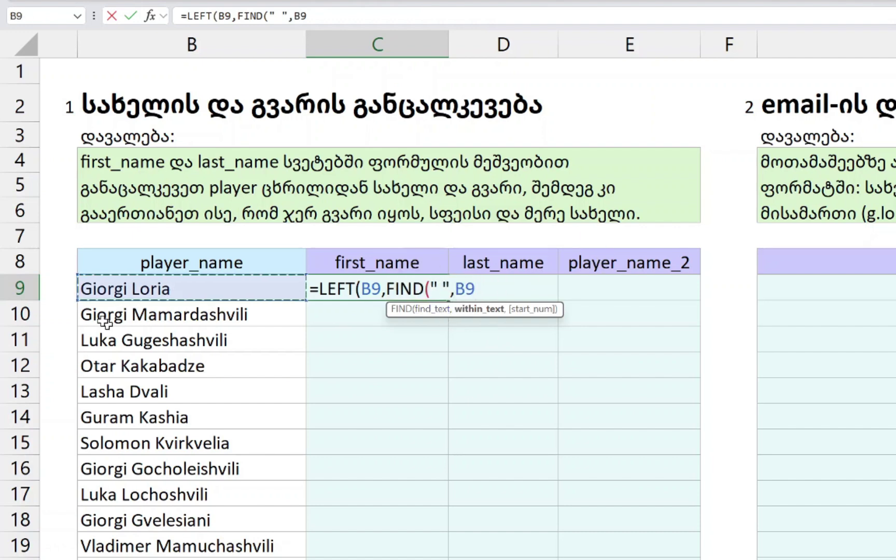
type(")")
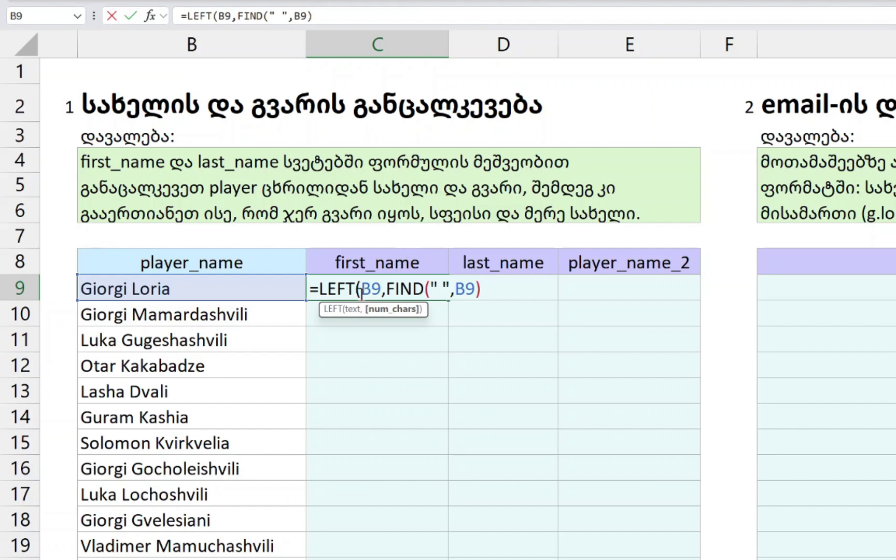
left_click_drag(362, 289, 492, 300)
left_click(491, 300)
type("-1")
left_click_drag(483, 289, 383, 289)
key("Return")
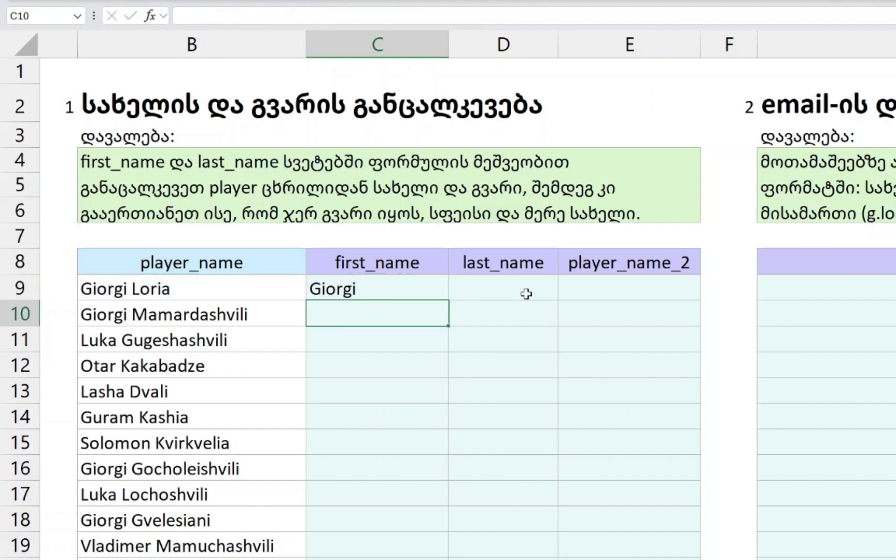
- Fill the first-name formula down C9:C34 and move to last_name cell D9
key("Left")
key("ctrl+Down")
key("Right")
key("ctrl+shift+Up")
key("ctrl+d")
key("ctrl+Up")
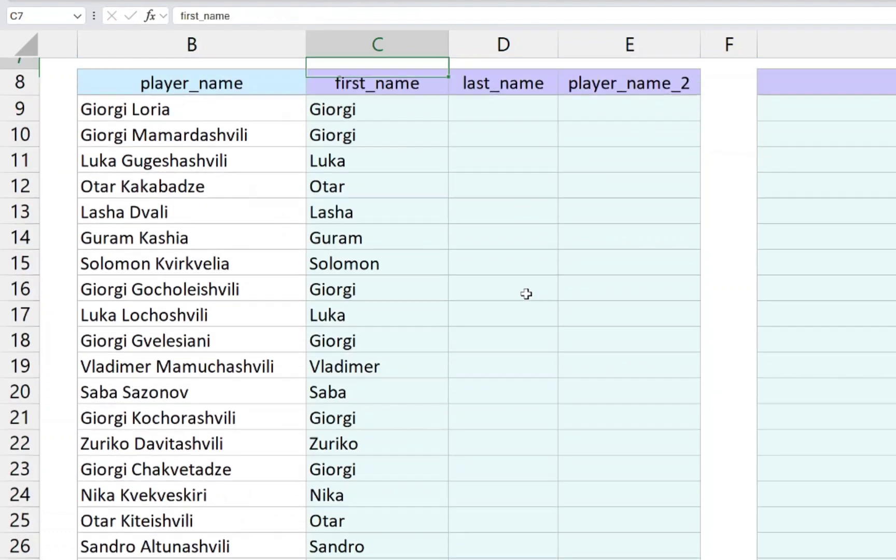
key("ctrl+Up")
key("Down")
key("Down")
key("Down")
key("Down")
key("Down")
key("Down")
key("Down")
key("Down")
key("Down")
key("ctrl+Up")
key("Down")
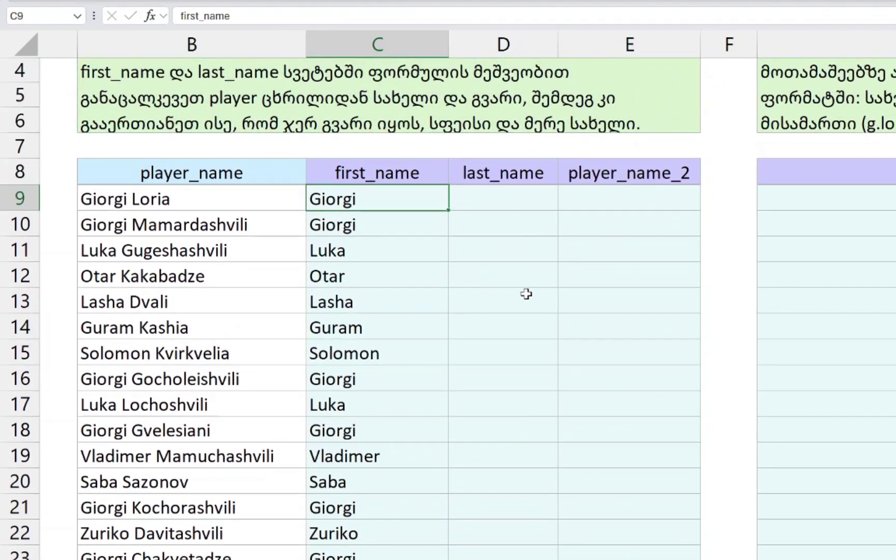
key("Right")
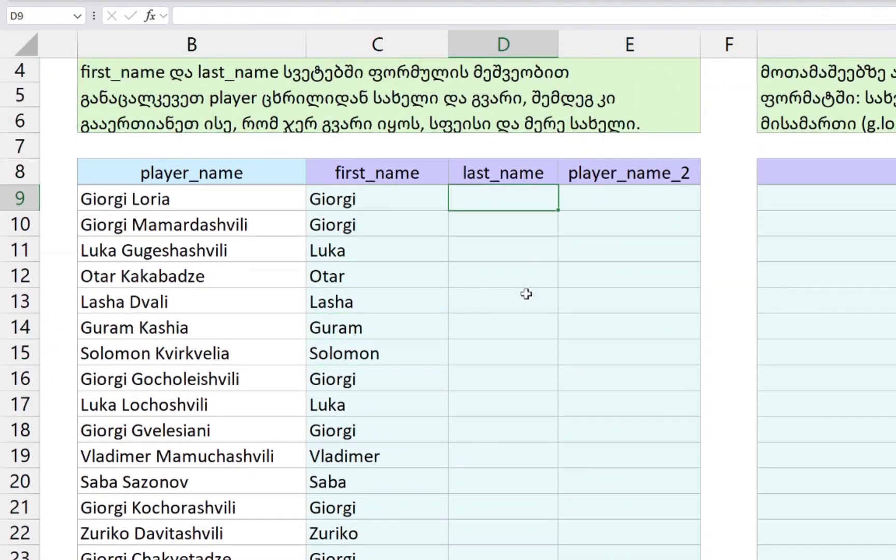
- Write the surname formula =RIGHT(B9,LEN(B9)-FIND(" ",B9)) in D9
type("=L")
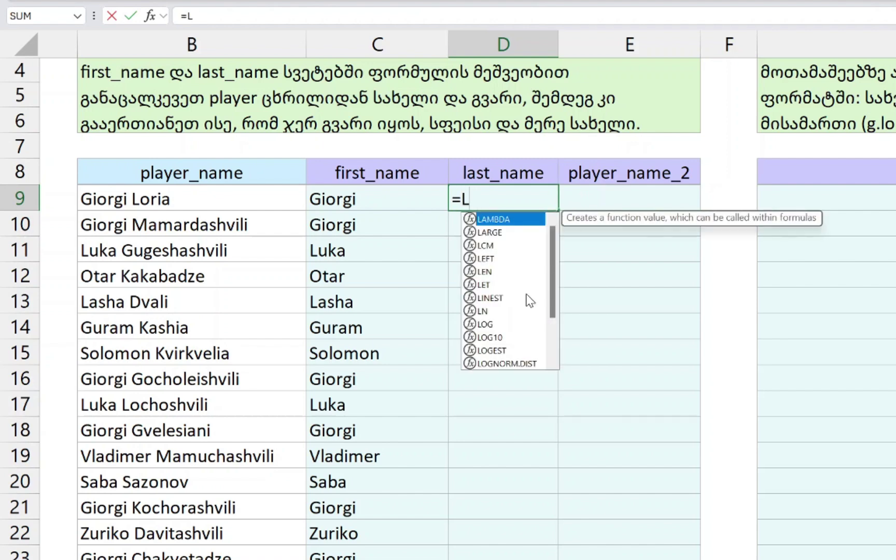
key("BackSpace")
type("RIGHT(")
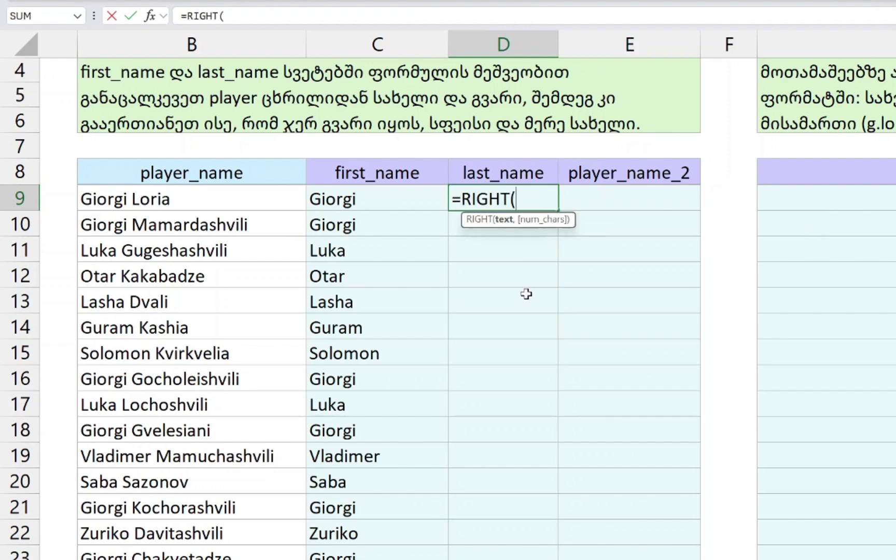
left_click(222, 192)
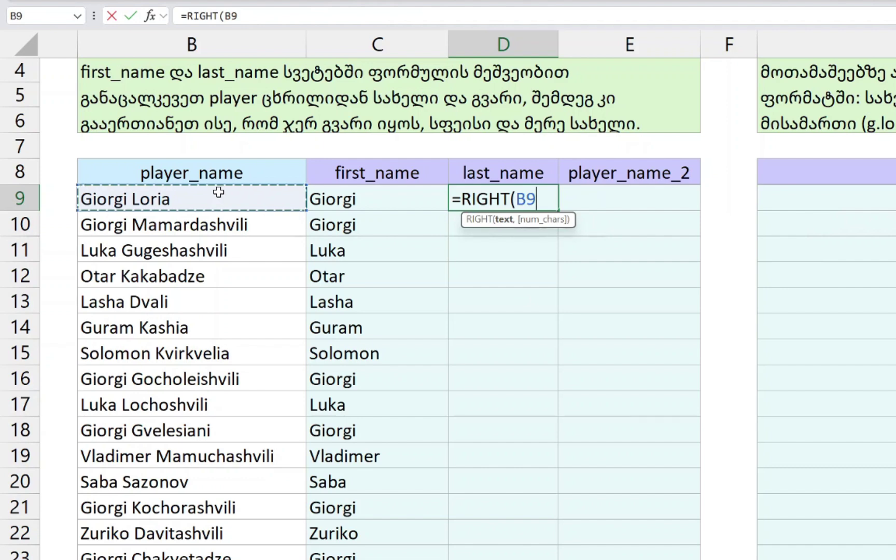
type(",")
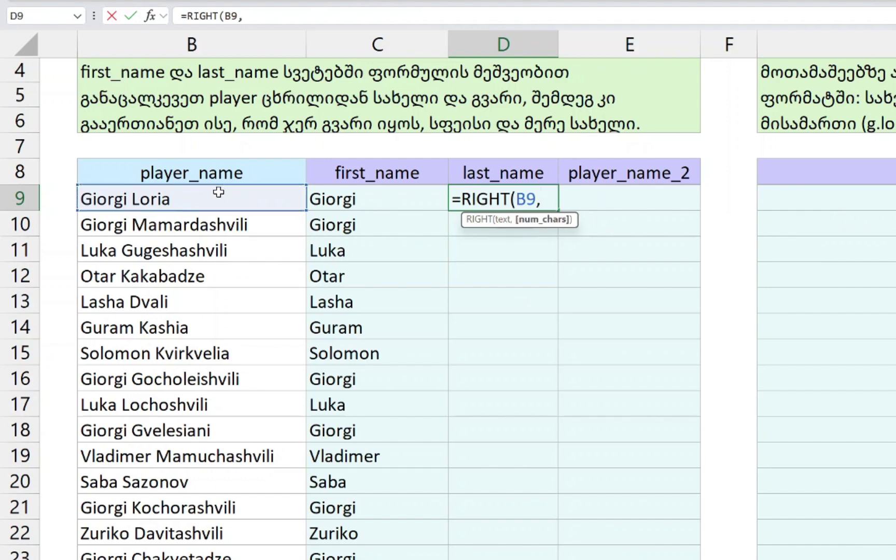
type("LEN(")
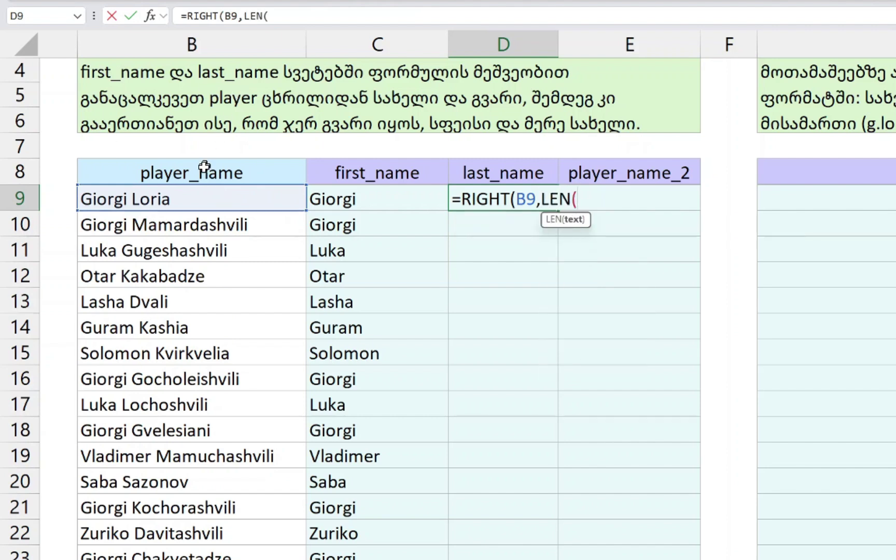
left_click(176, 198)
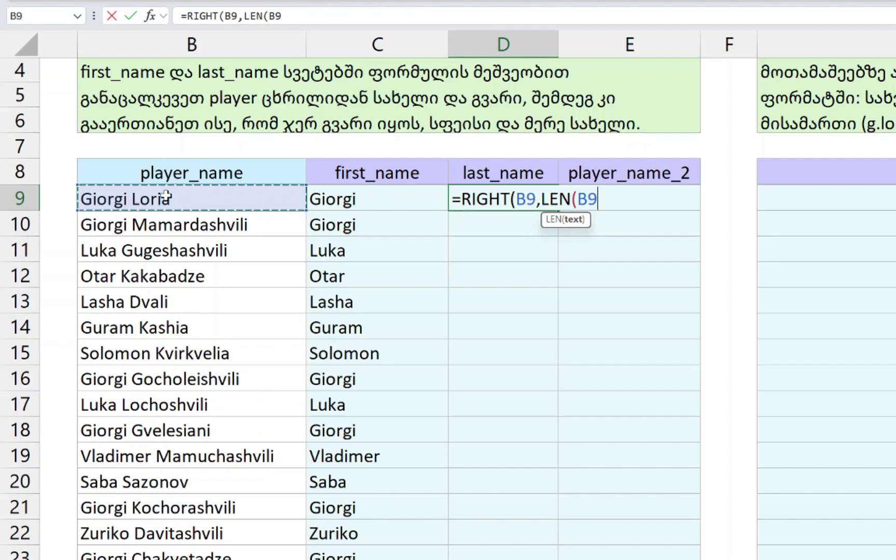
type(")")
left_click_drag(541, 200, 606, 200)
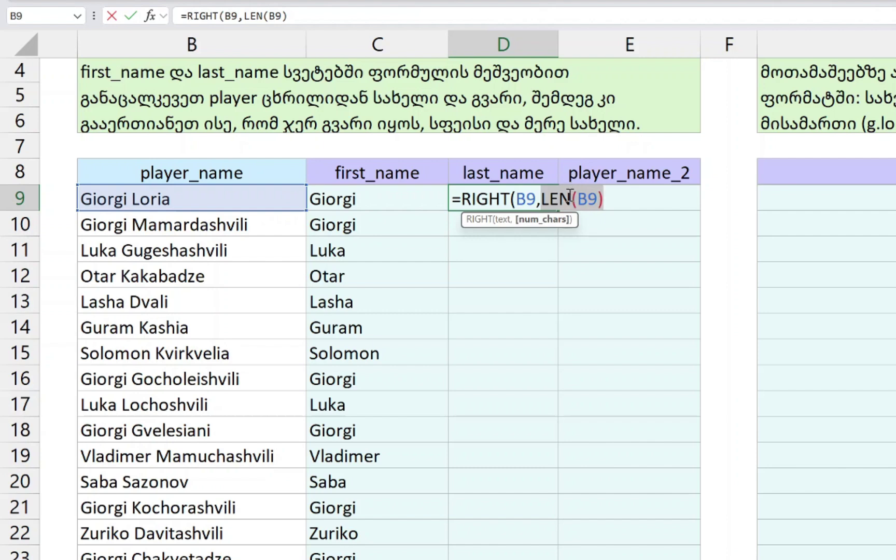
left_click(621, 199)
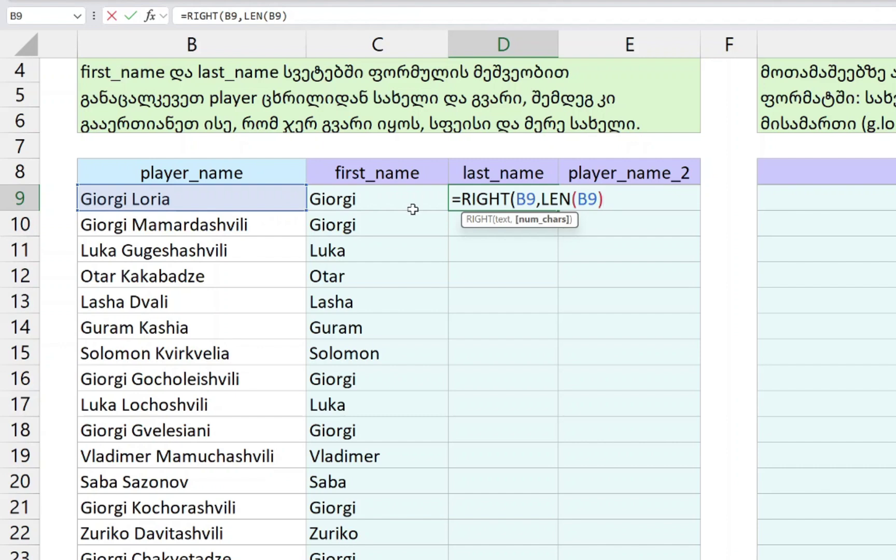
type("-FIND(")
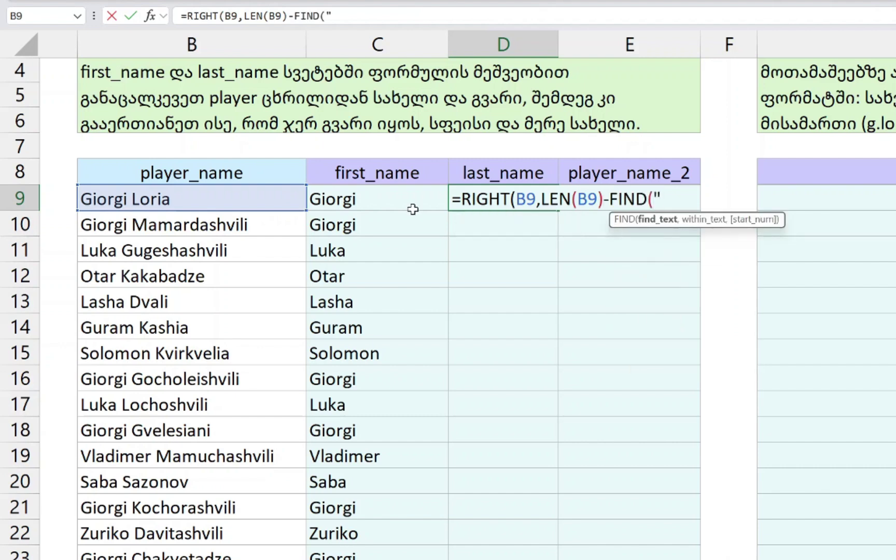
type("\" \",")
key("Left")
key("Left")
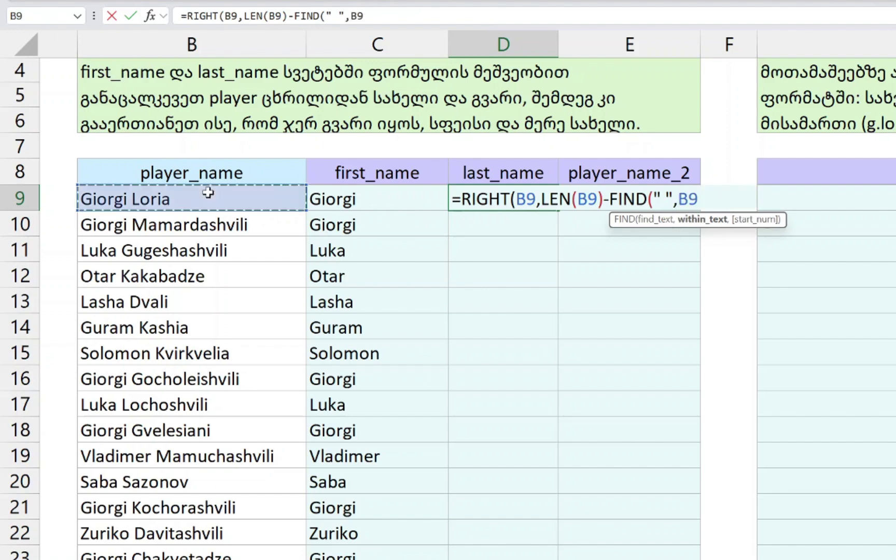
type(")-1)")
- Fill the surname formula down D9:D34 and move to player_name_2 cell E9
left_click(394, 221)
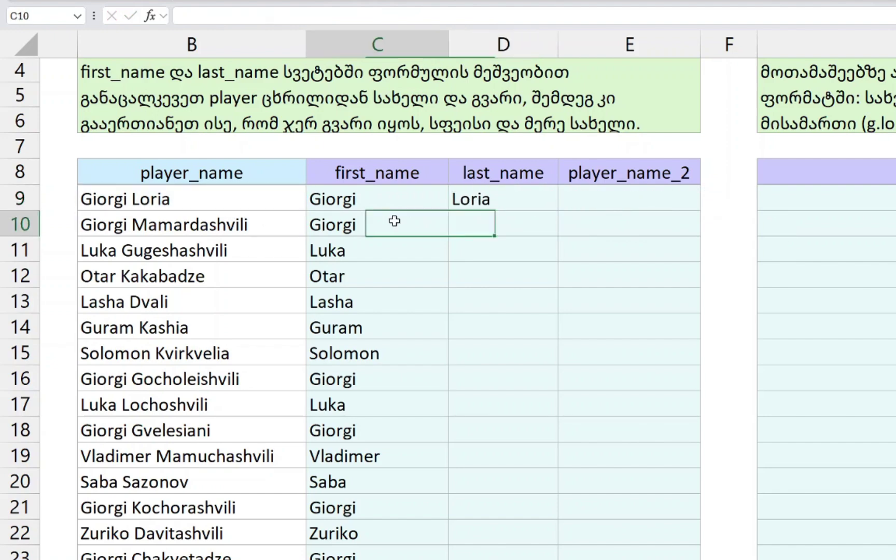
key("ctrl+shift+Down")
key("Right")
key("ctrl+shift+Up")
key("ctrl+d")
key("ctrl+Up")
key("Down")
key("Down")
key("Down")
key("Down")
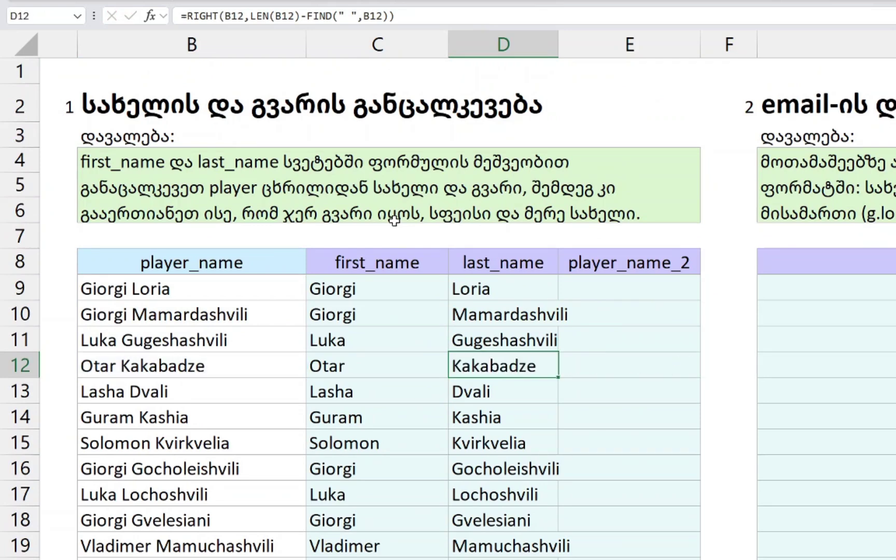
key("ctrl+Up")
key("Right")
key("Down")
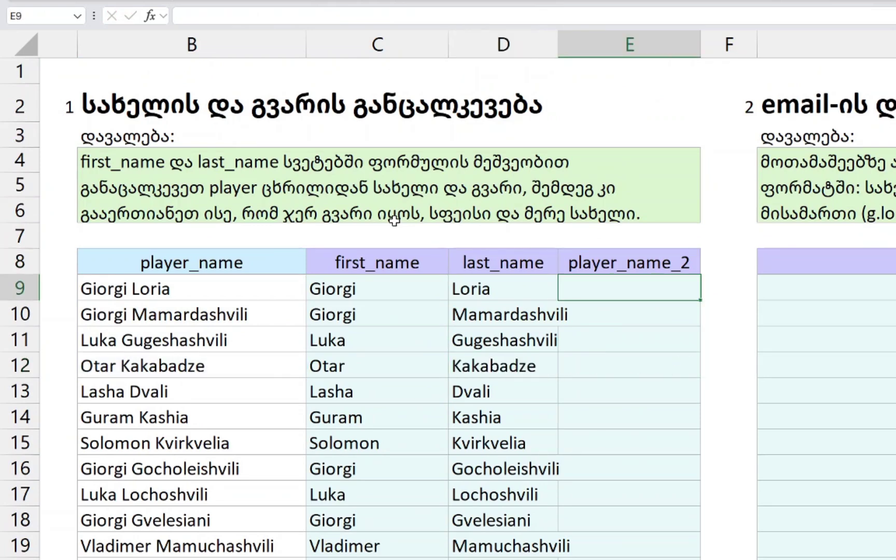
- Enter a trial joined-name formula =CONCAT(D9," ",C9) in E9
left_click(288, 203)
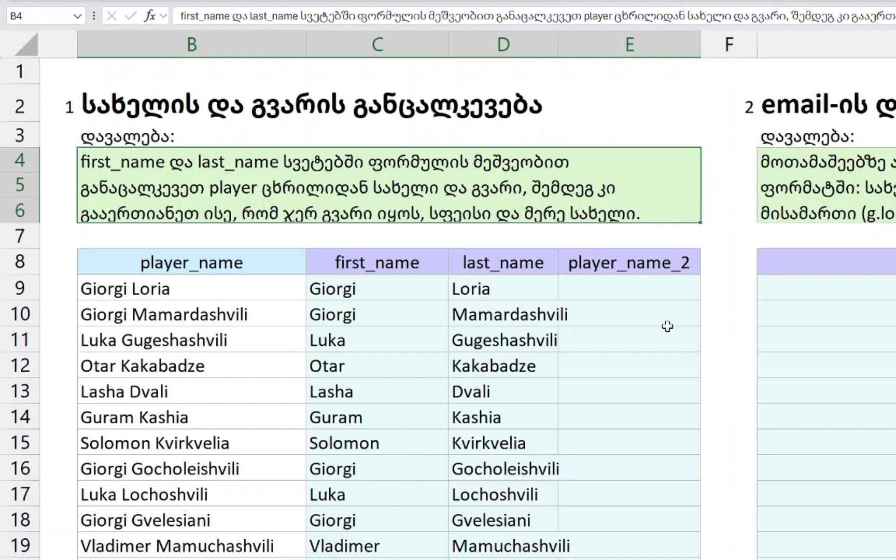
left_click(653, 283)
type("=CONCAT(")
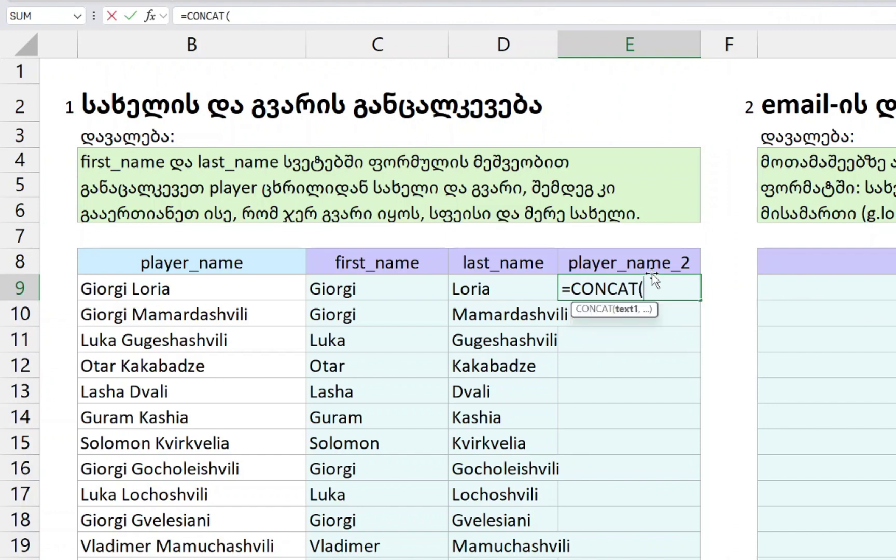
key("Left")
type(",")
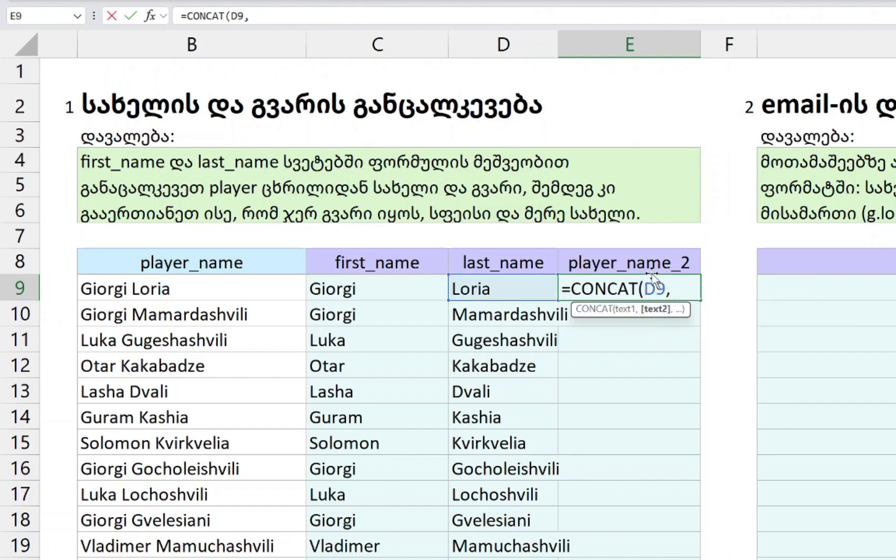
type("\" \",")
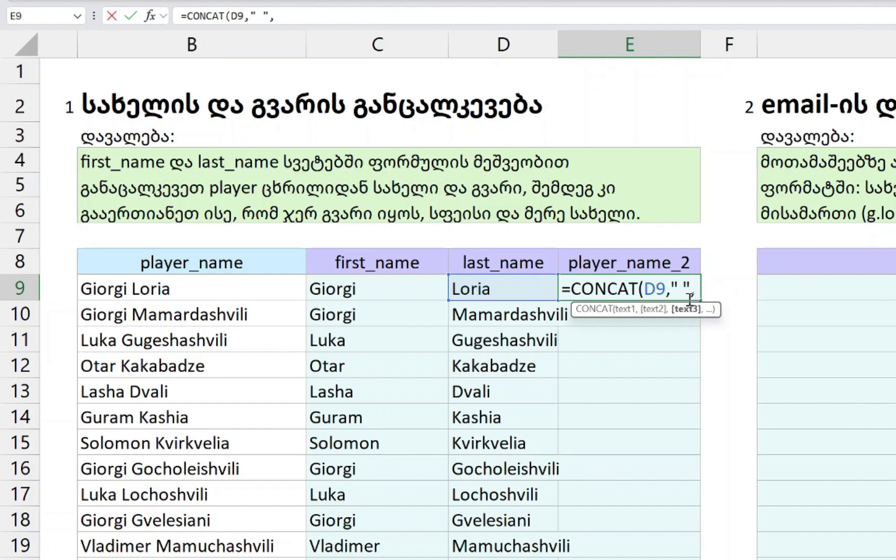
key("Left")
key("Left")
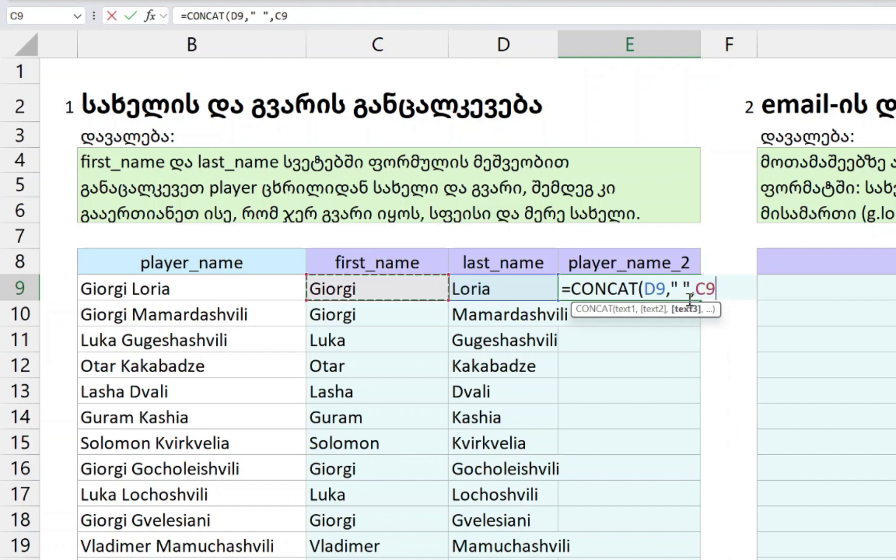
type(")")
key("Return")
- Fill the CONCAT formula down player_name_2, then clear E9:E34 again
scroll(689, 300, "down", 3)
key("Right")
key("ctrl+shift+Up")
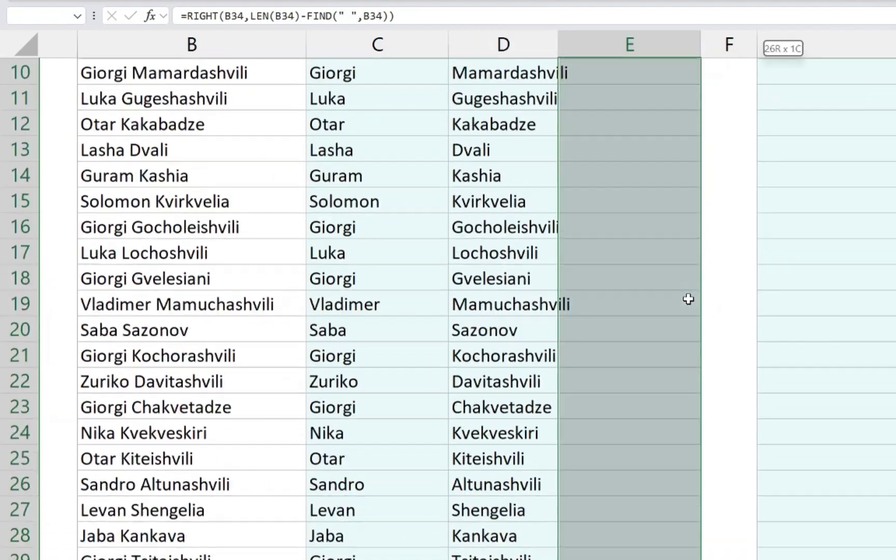
key("ctrl+d")
key("ctrl+Up")
key("ctrl+Up")
key("Down")
key("Down")
key("Down")
key("Down")
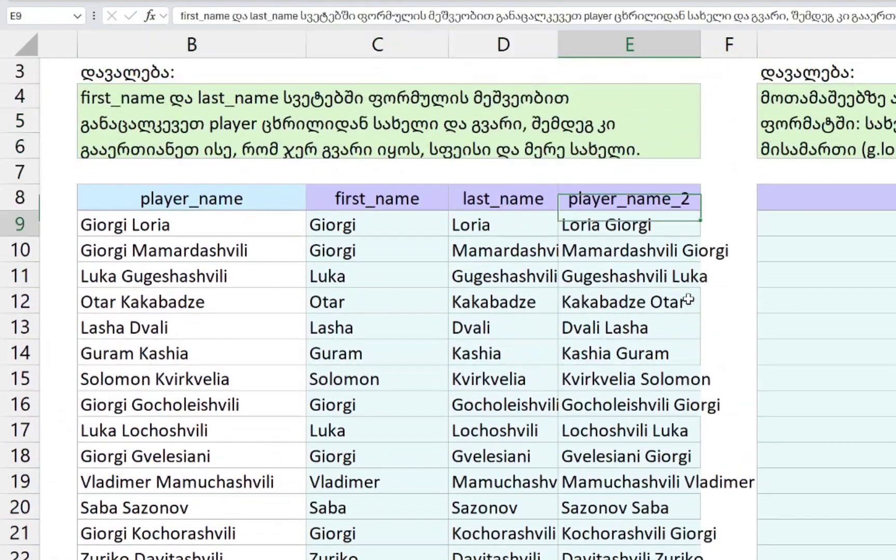
key("Up")
key("ctrl+shift+Down")
key("Delete")
- Autofit the last_name column width with Alt+H,O,I and return to E9
key("Up")
key("Up")
key("Up")
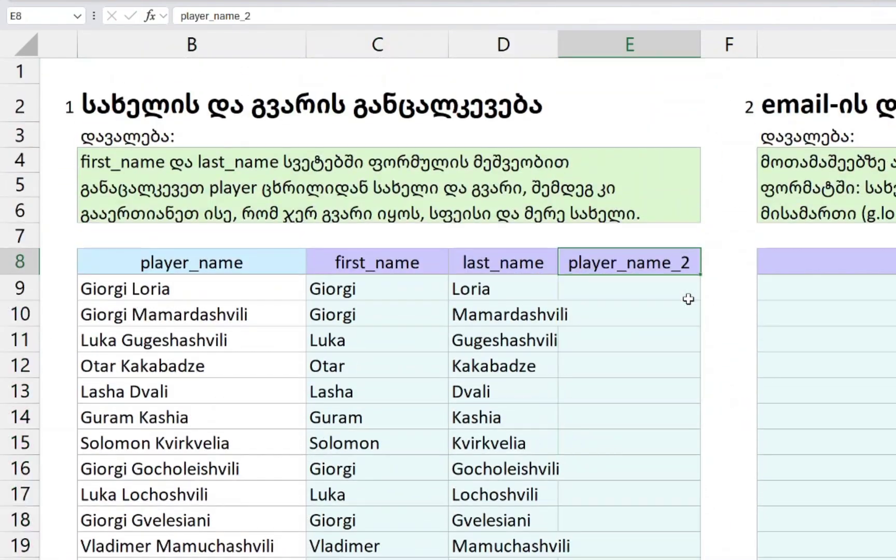
key("Left")
key("Down")
key("Right")
key("Right")
key("Down")
key("Right")
key("ctrl+shift+Down")
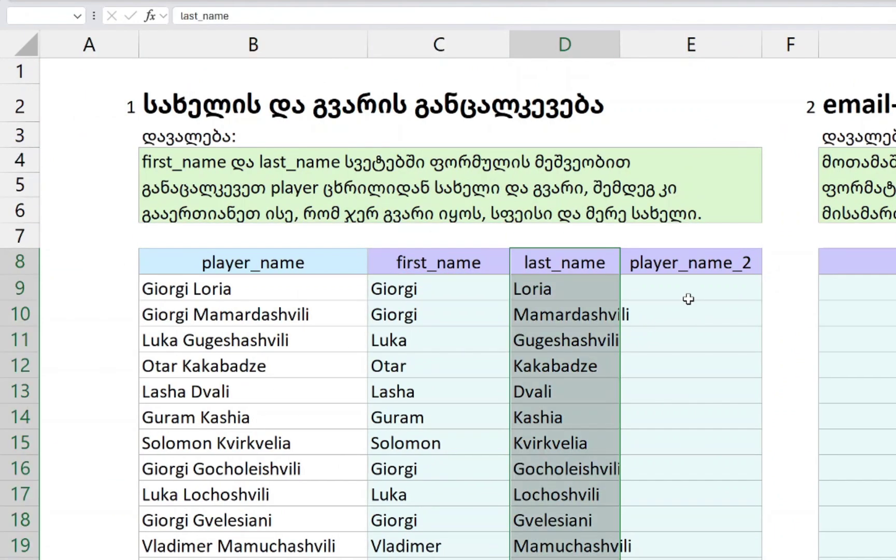
key("alt+h")
key("o")
key("i")
key("ctrl+BackSpace")
key("Up")
key("Up")
key("Up")
key("Up")
key("Right")
key("ctrl+Down")
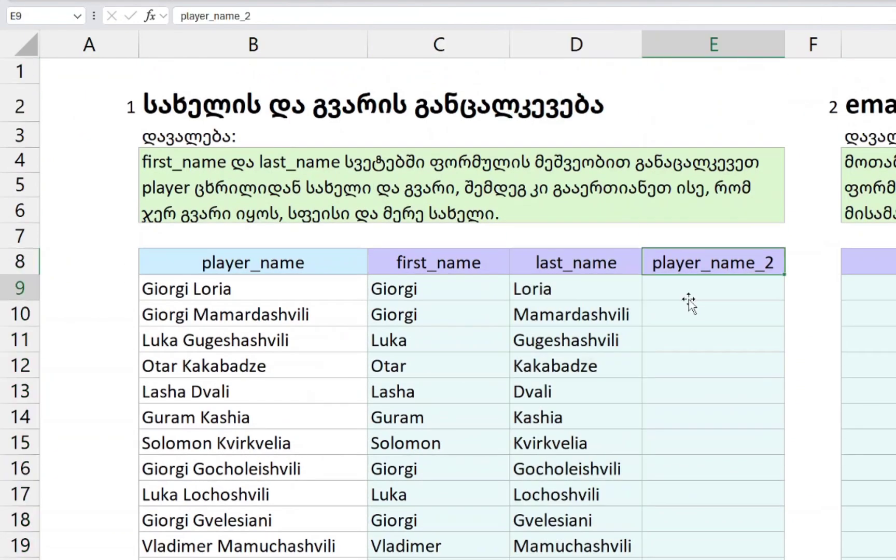
key("Down")
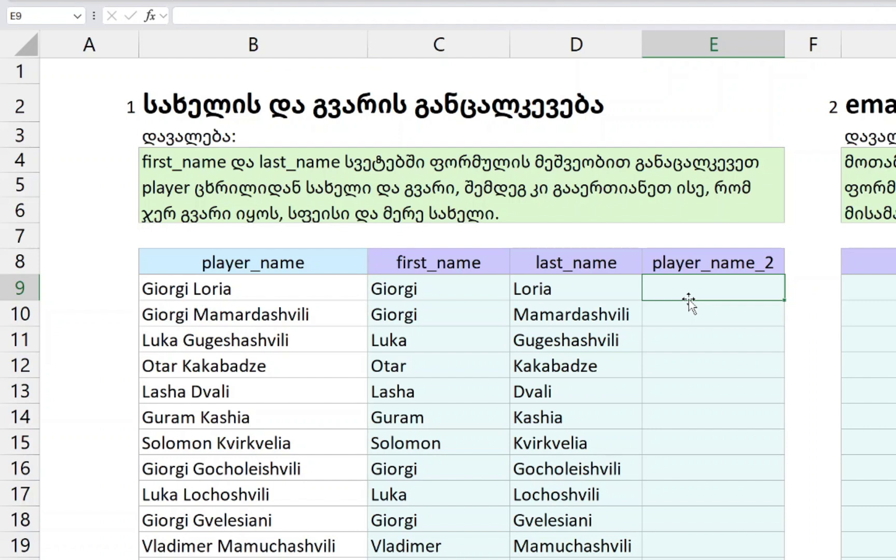
- Enter =D9&" "&C9 in E9 to join surname, space and first name
type("=")
key("Left")
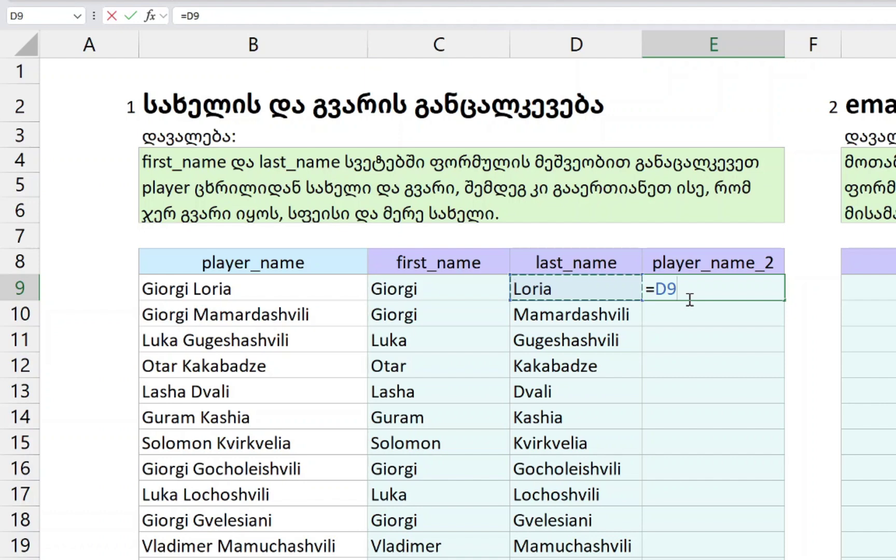
type("&")
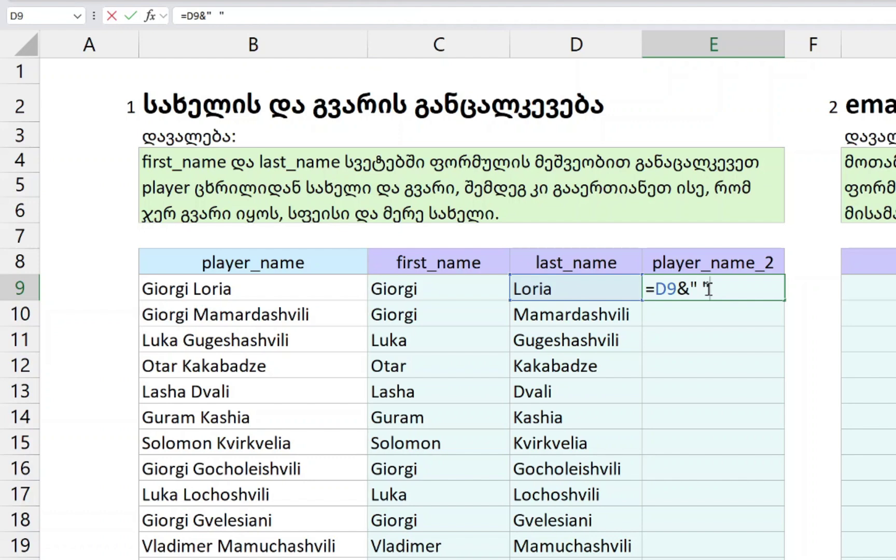
type("&")
left_click(410, 289)
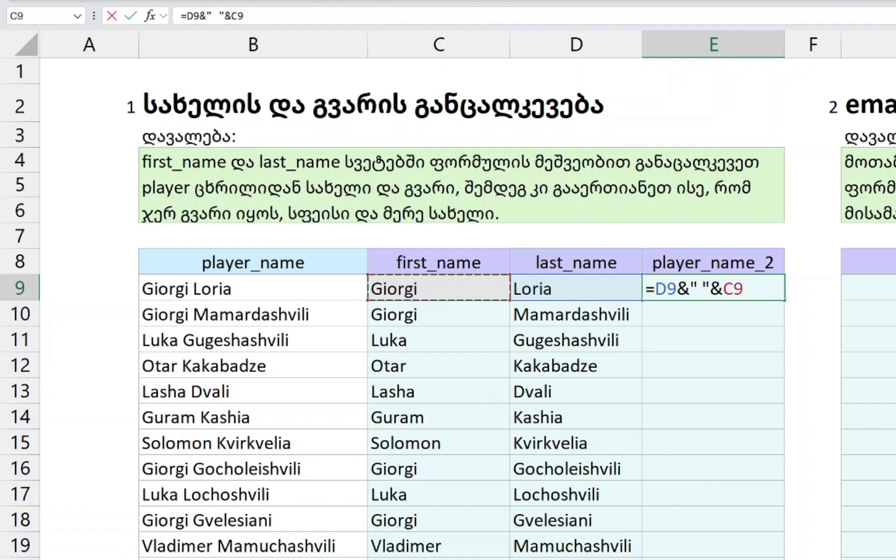
key("Return")
- Fill the joined-name formula down E9:E34
key("Left")
key("ctrl+Down")
key("Right")
key("ctrl+shift+Up")
key("ctrl+d")
key("ctrl+Up")
key("ctrl+Up")
key("Down")
key("Down")
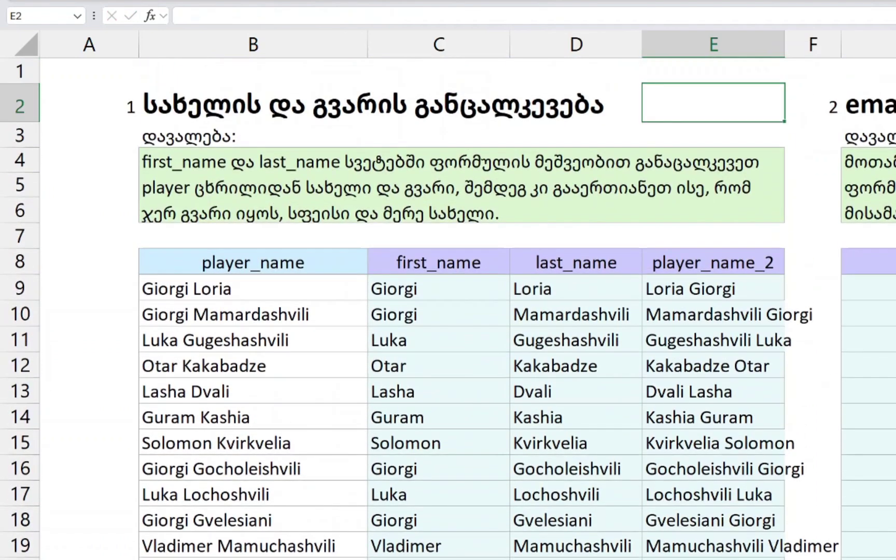
key("Down")
key("Down")
key("Down")
key("Down")
key("Down")
key("Up")
- Review the E9 formula without changing it
key("F2")
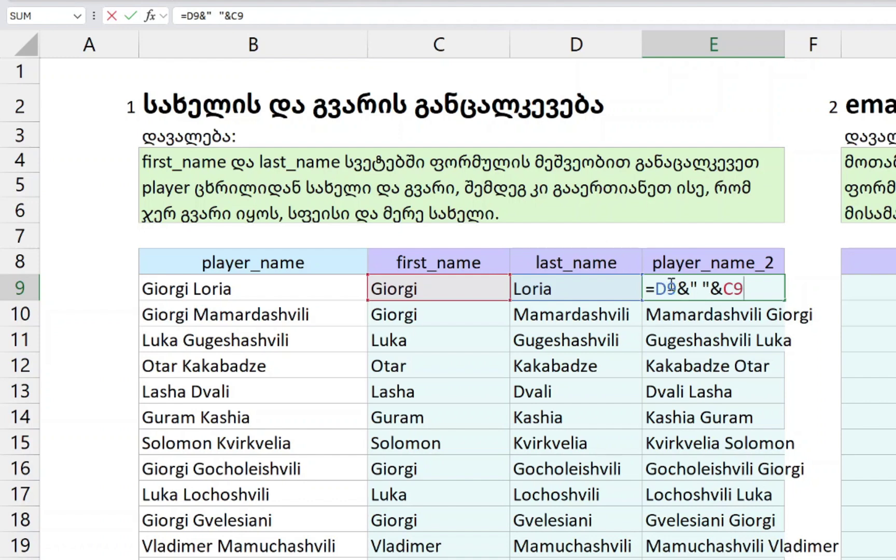
key("ctrl+Return")
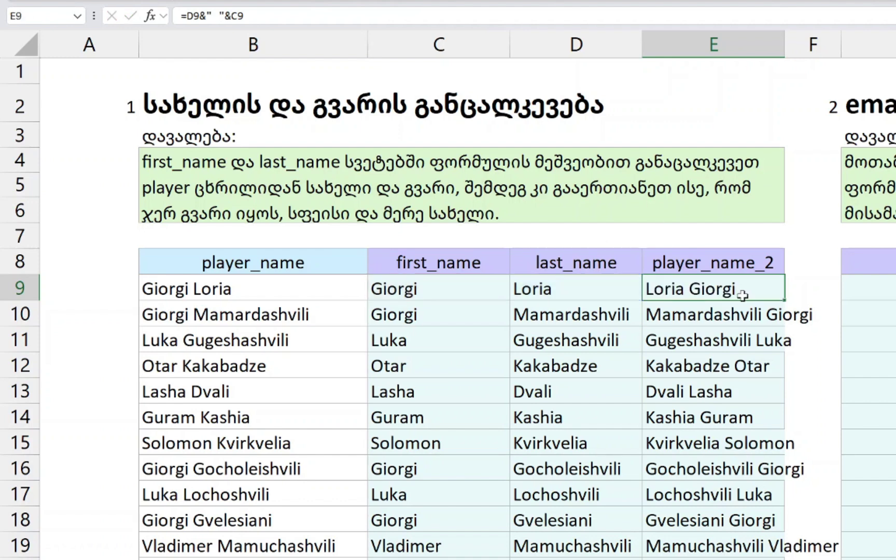
scroll(828, 317, "down", 2)
scroll(831, 319, "up", 1)
scroll(830, 319, "up", 1)
- Start a CONCAT formula in the first email cell G9, consulting the example email formula on sheet ლექცია 5.1
left_click(882, 262)
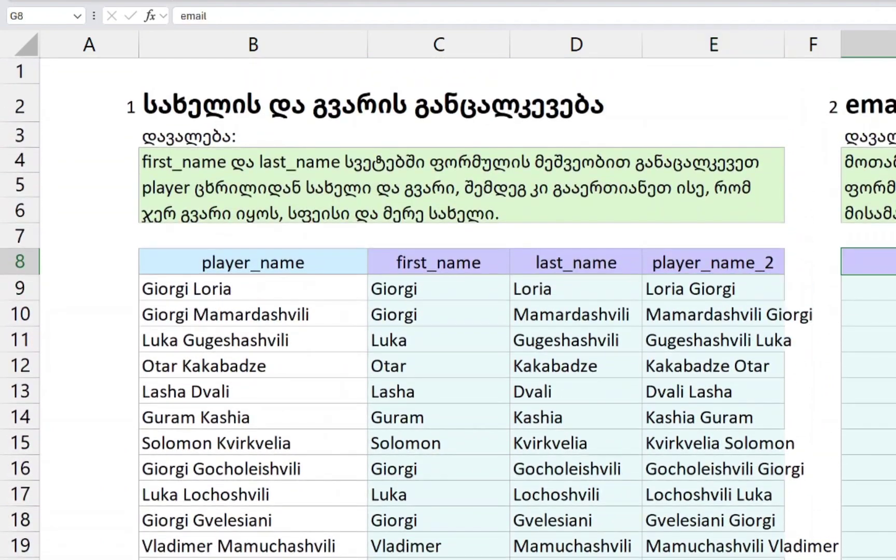
scroll(882, 263, "right", 1)
key("Down")
type("=")
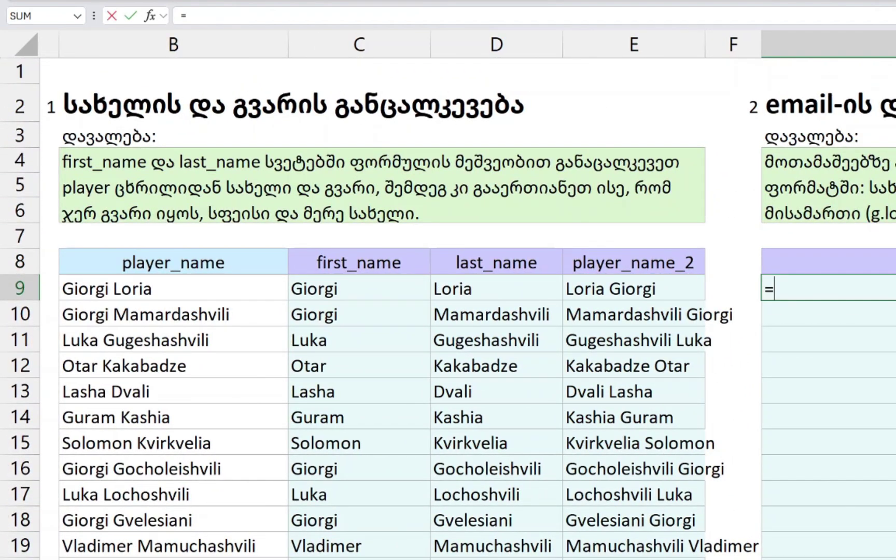
type("CONC")
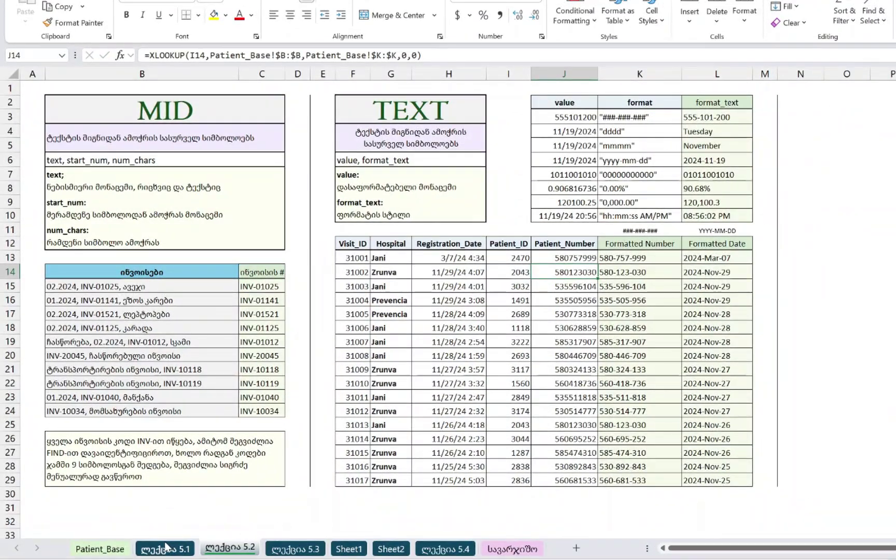
left_click(166, 550)
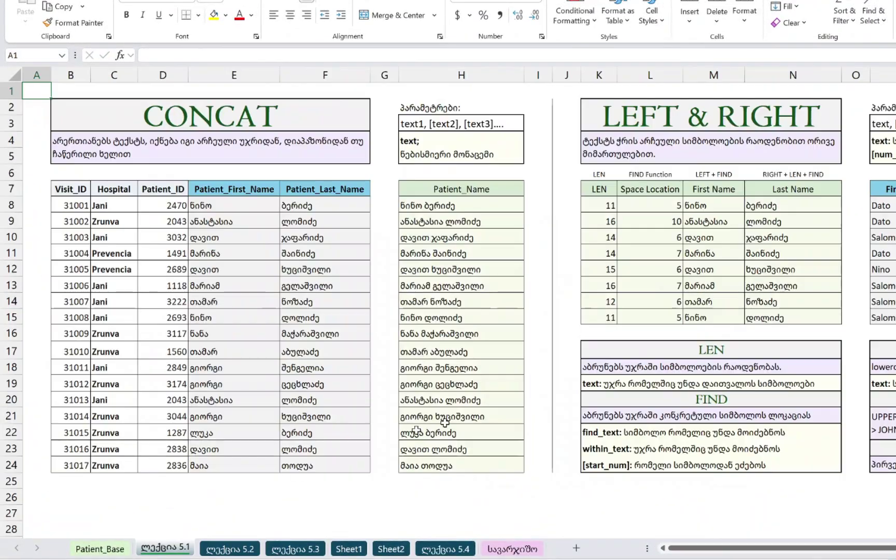
scroll(809, 324, "right", 5)
double_click(797, 203)
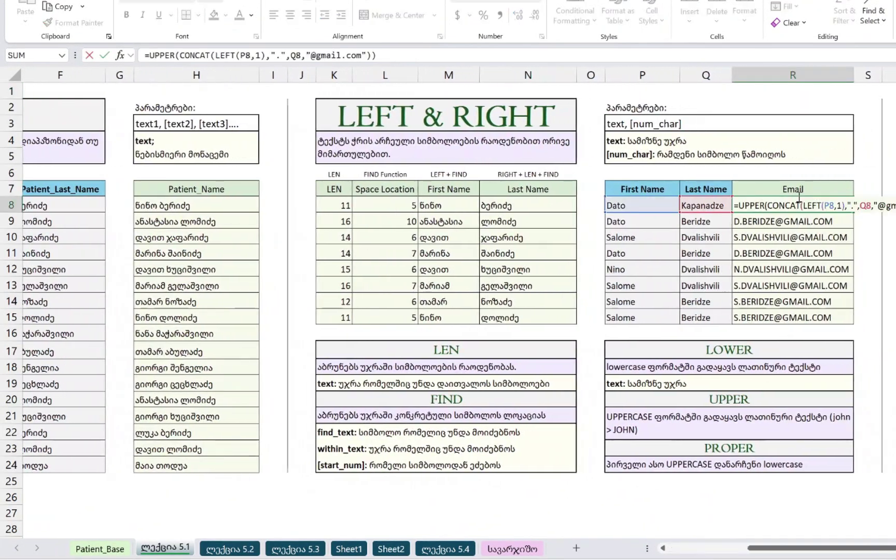
key("Escape")
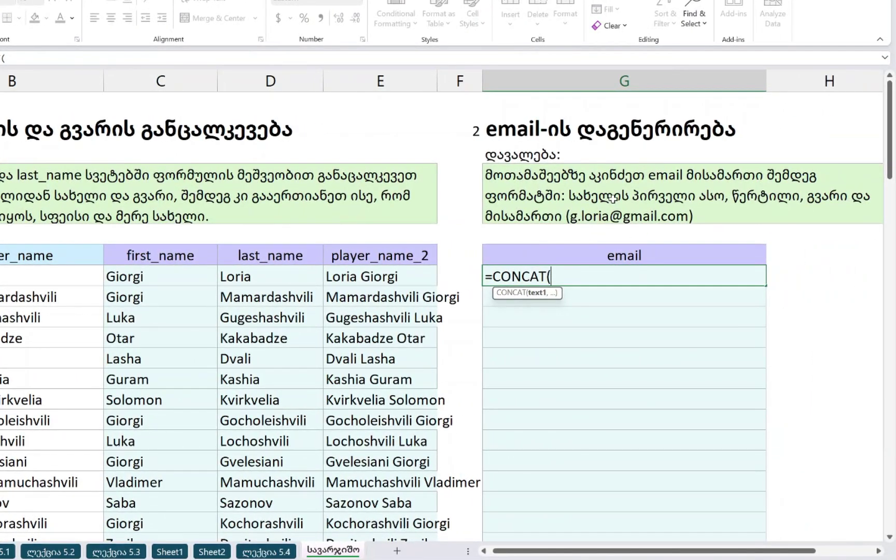
type("LEFT(")
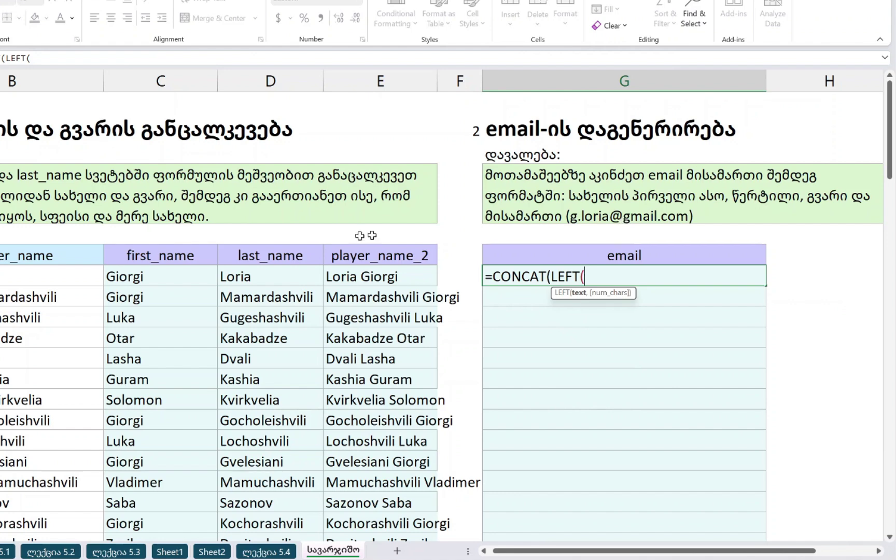
left_click(127, 275)
type(")")
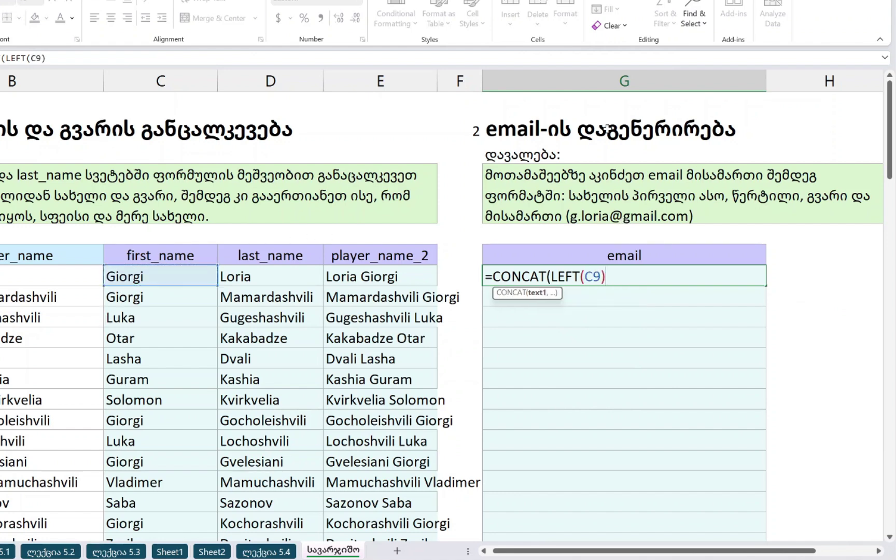
key("BackSpace")
type(",1")
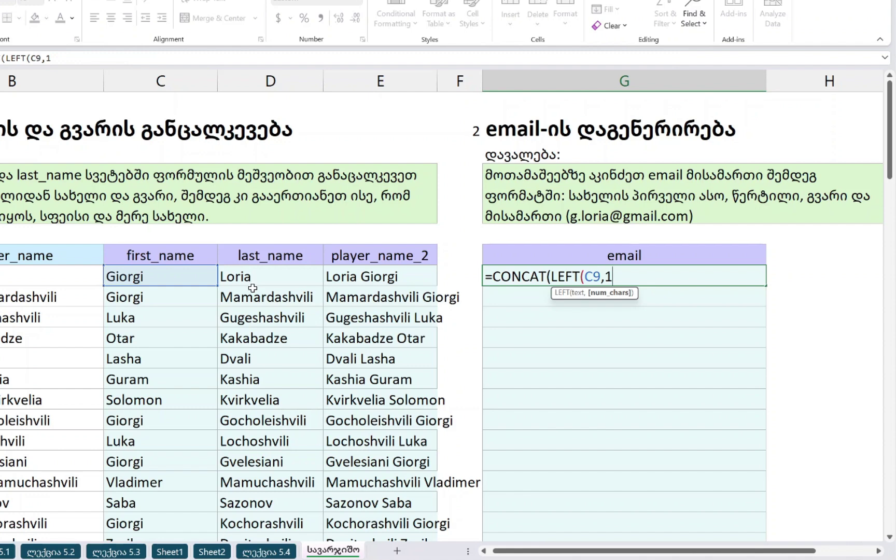
type(")")
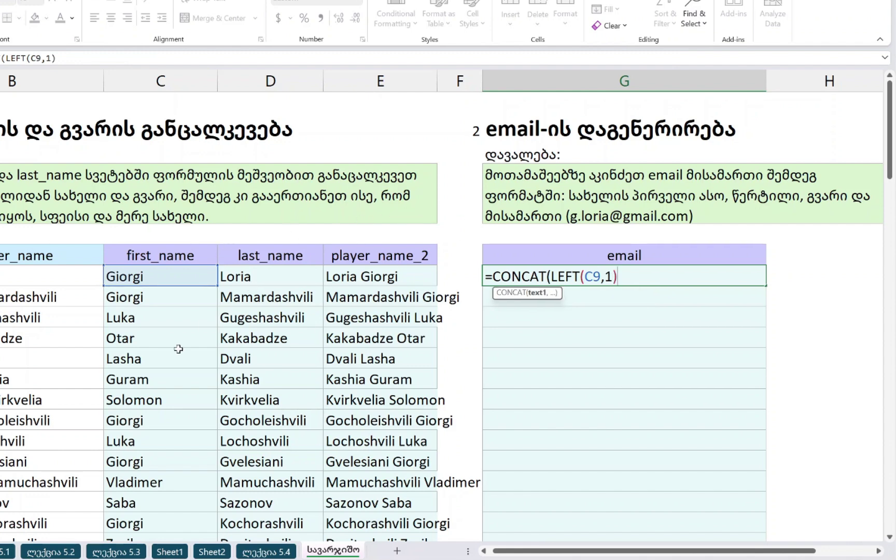
type(",\".")
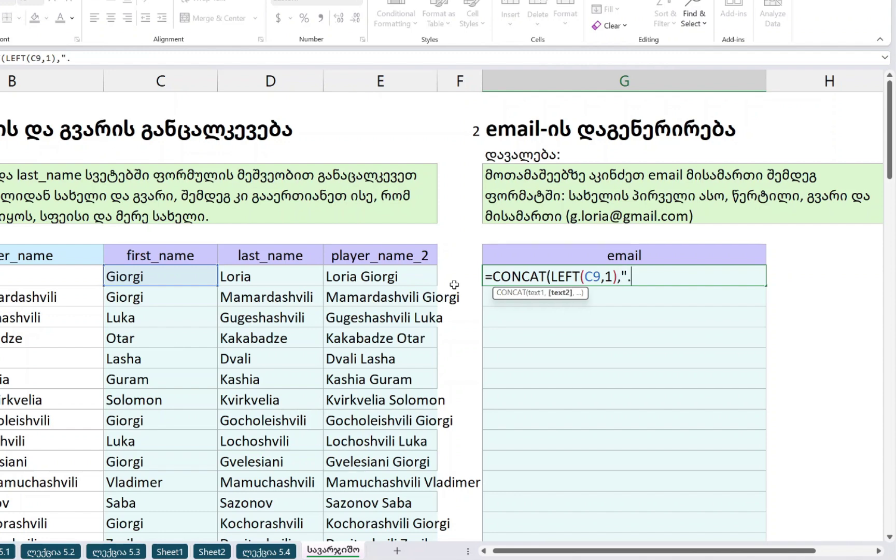
type("\",")
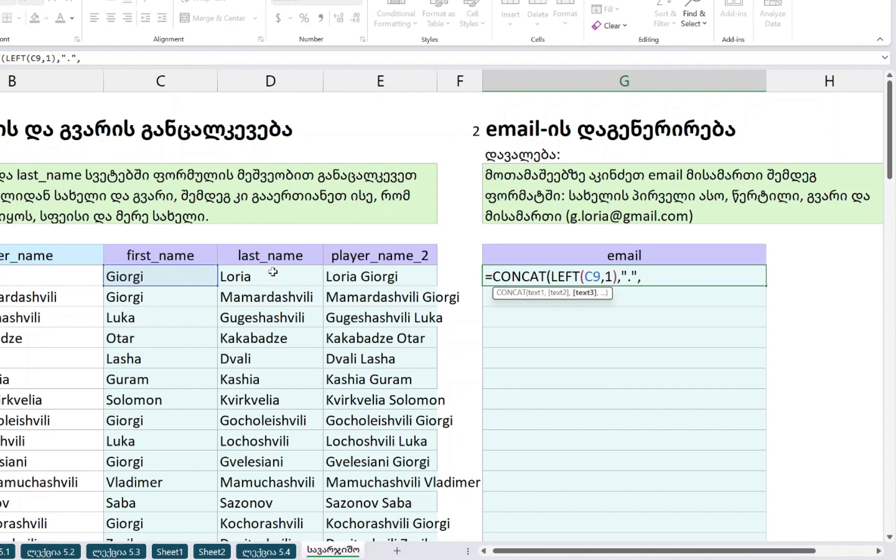
left_click(273, 271)
type(",")
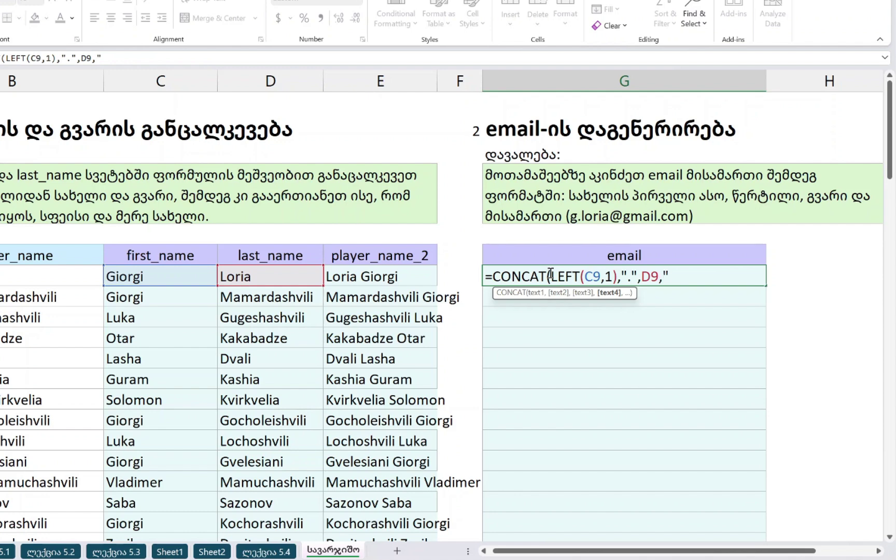
type("\"@gmail")
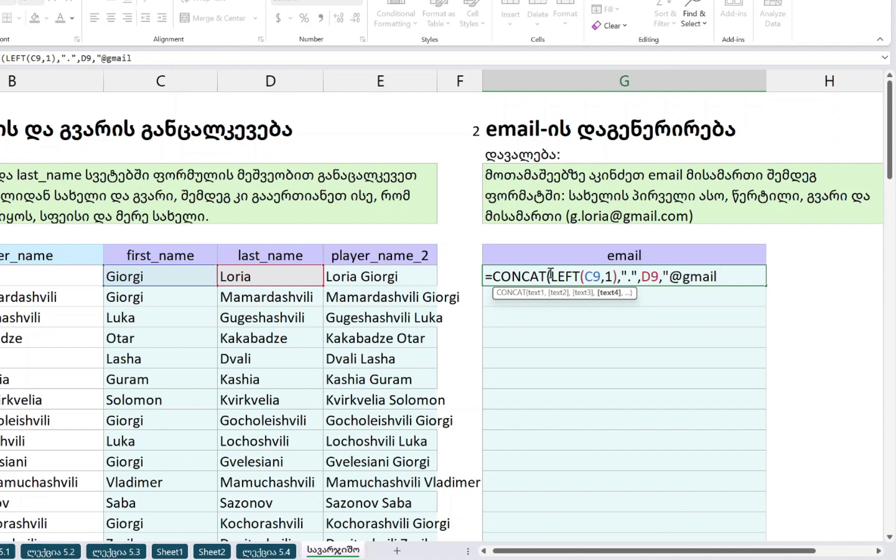
type(".com\"")
key("Return")
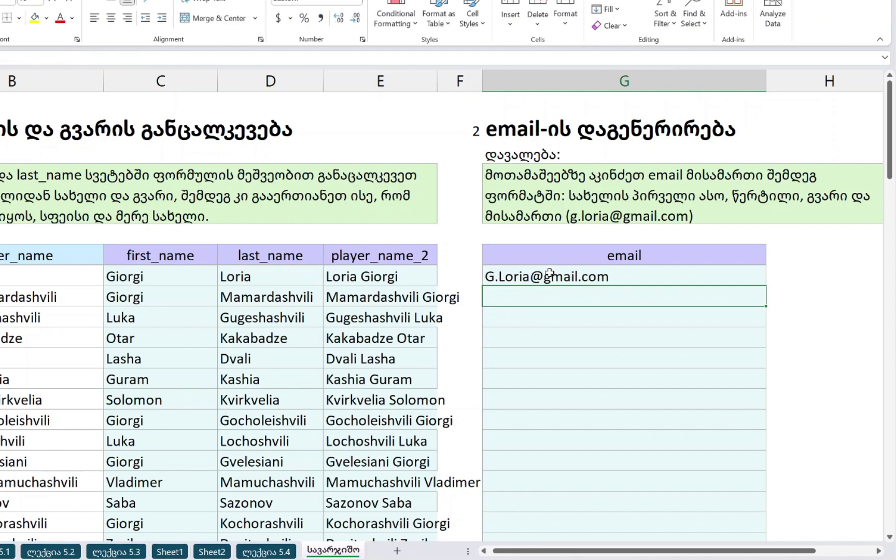
key("Up")
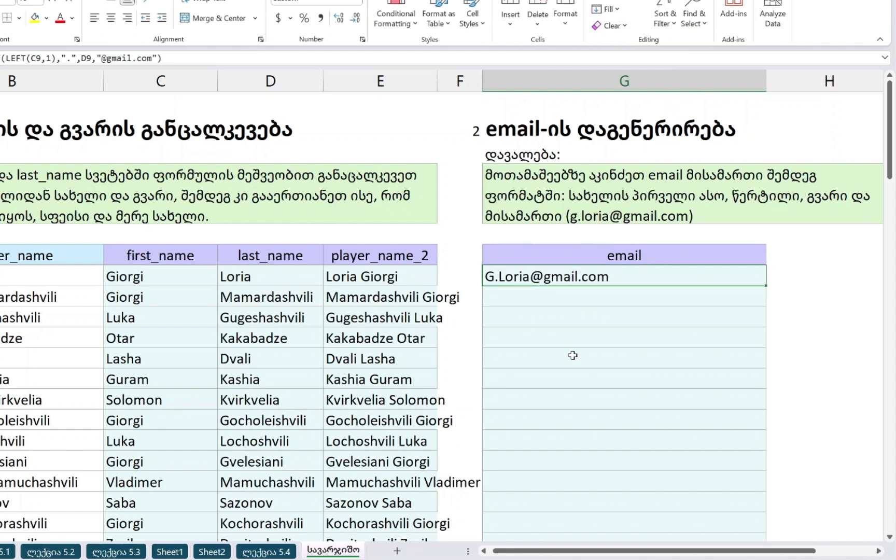
key("F2")
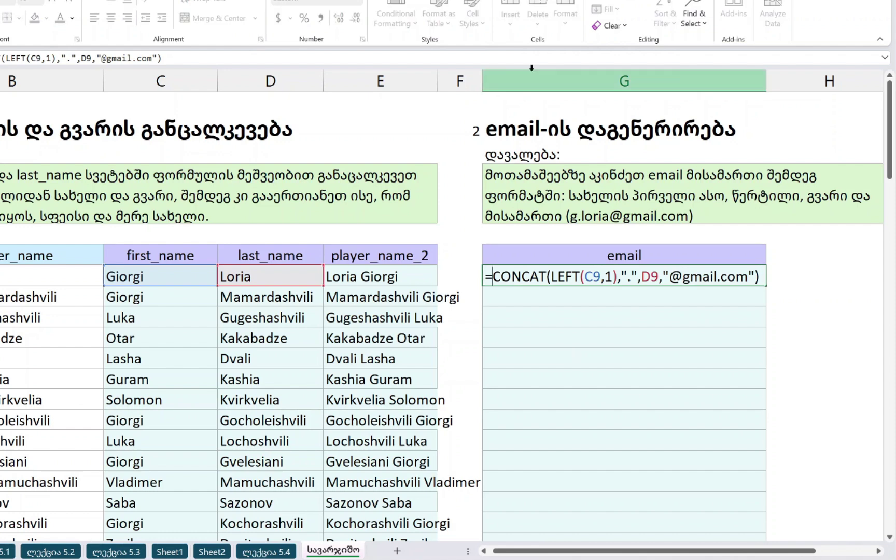
type("LOWER(")
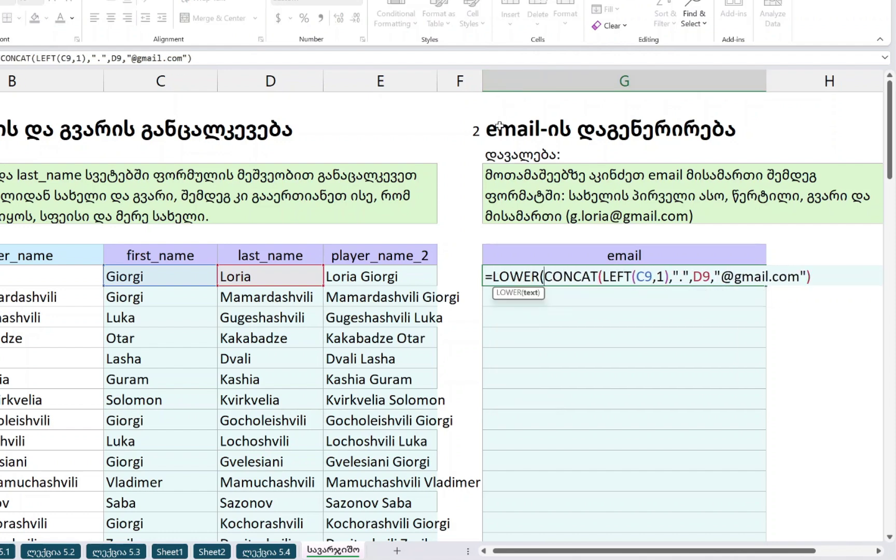
type(")")
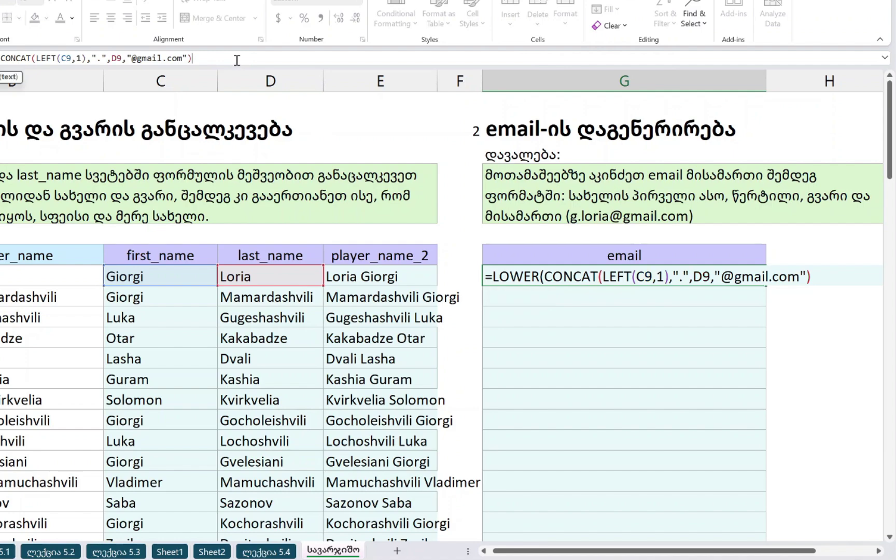
key("Return")
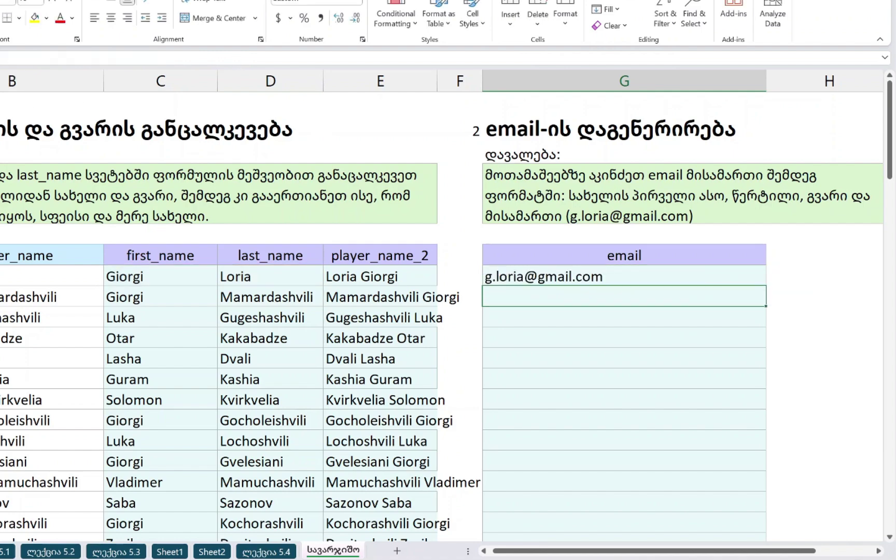
- Review the LOWER and UPPER function descriptions on the text-function notes sheet
left_click(6, 552)
scroll(840, 340, "right", 2)
left_click(770, 357)
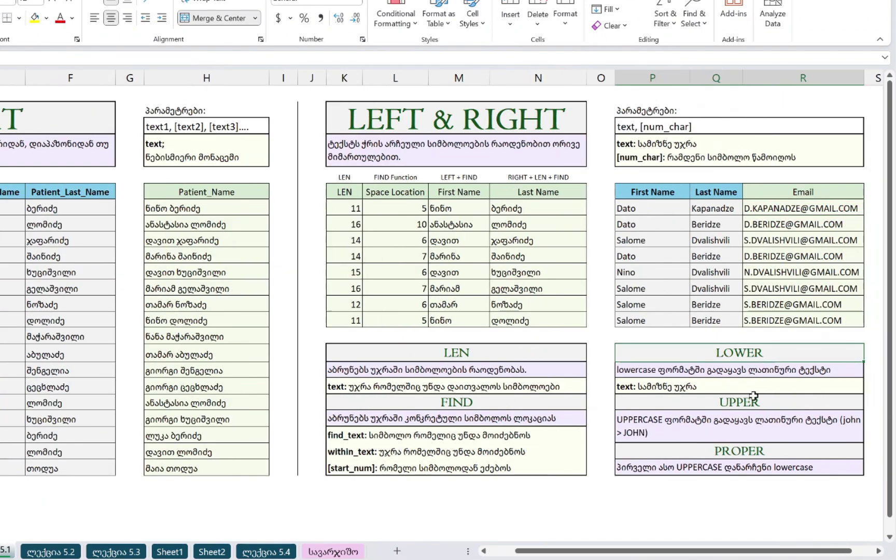
left_click(753, 397)
scroll(664, 396, "left", 1)
left_click(333, 551)
- Fill the lowercase email formula down G9:G34 for every player
key("Left")
key("Left")
key("ctrl+Down")
key("Right")
key("Right")
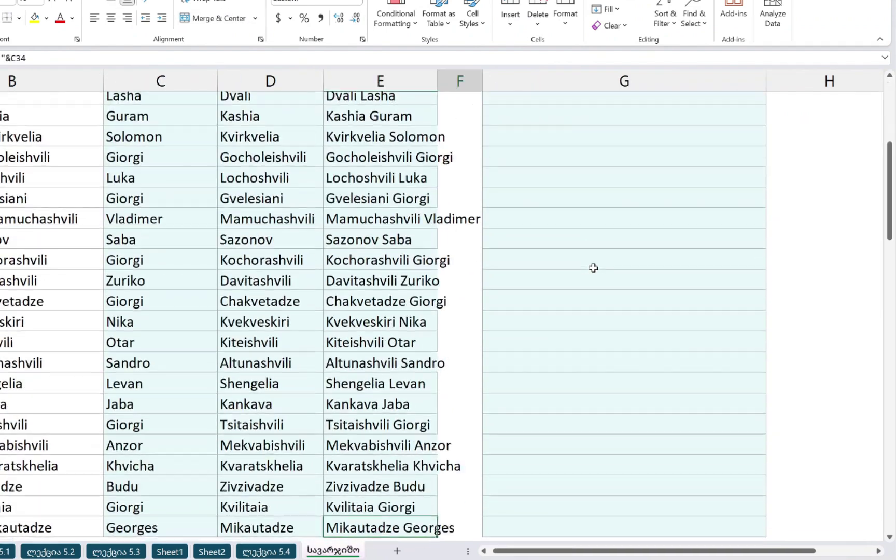
key("ctrl+shift+Up")
key("ctrl+d")
key("ctrl+Up")
key("ctrl+Up")
scroll(593, 268, "up", 1)
key("Down")
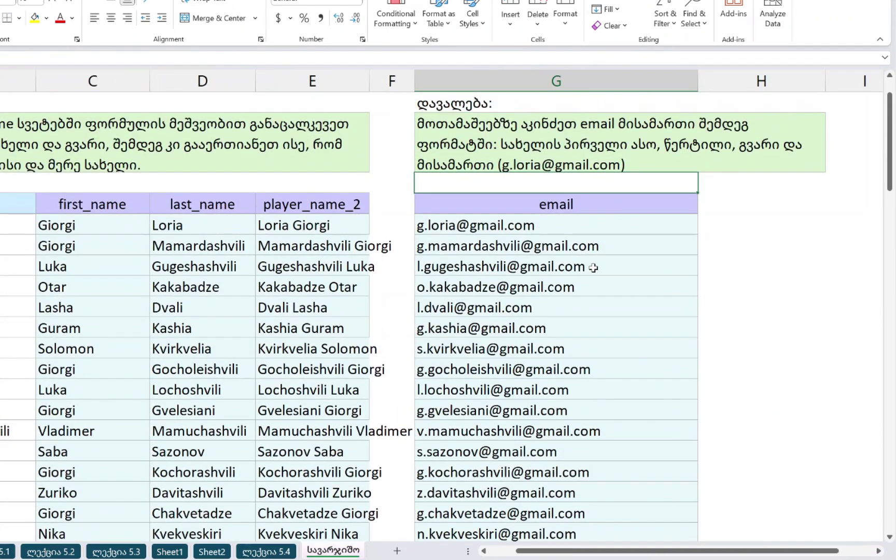
scroll(440, 244, "down", 1)
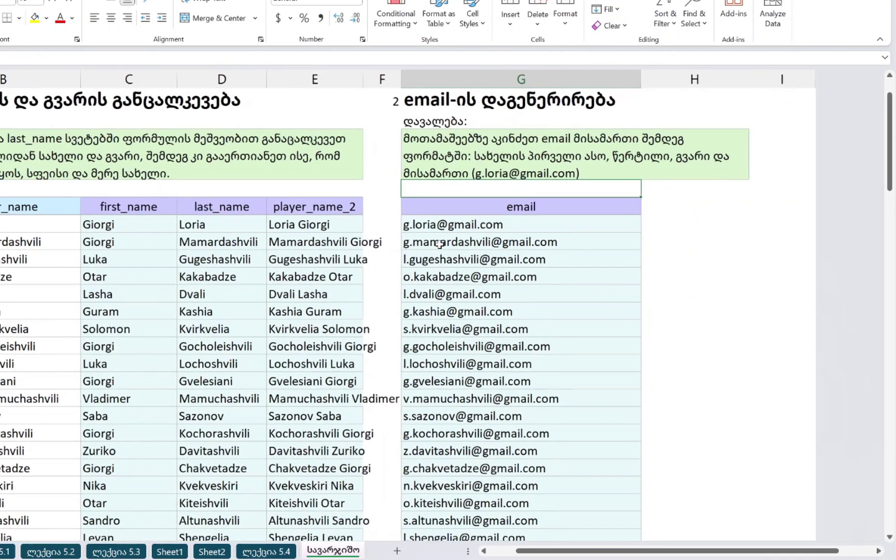
scroll(440, 244, "down", 10)
- Enter =TEXT(B42,"MM-YYYY") in C42 to show the date as month-year, like 11-2024
left_click(121, 252)
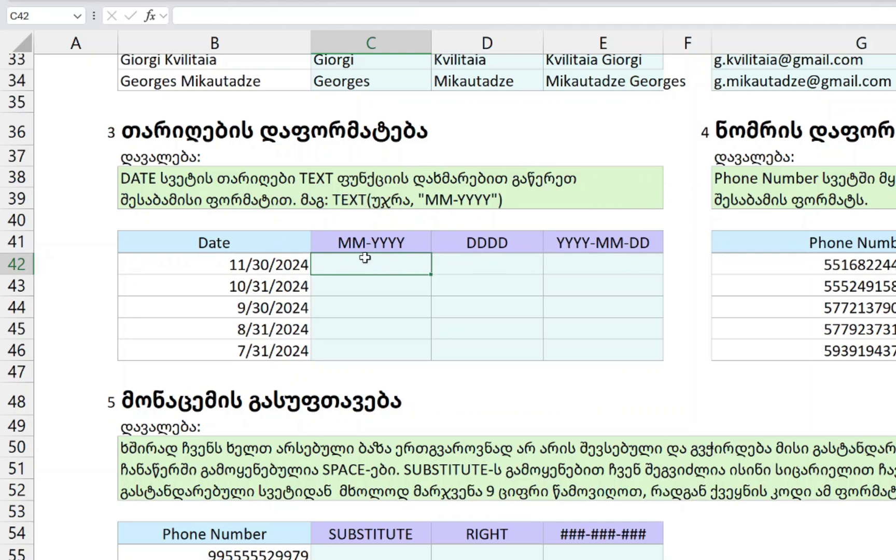
type("=TEXT(")
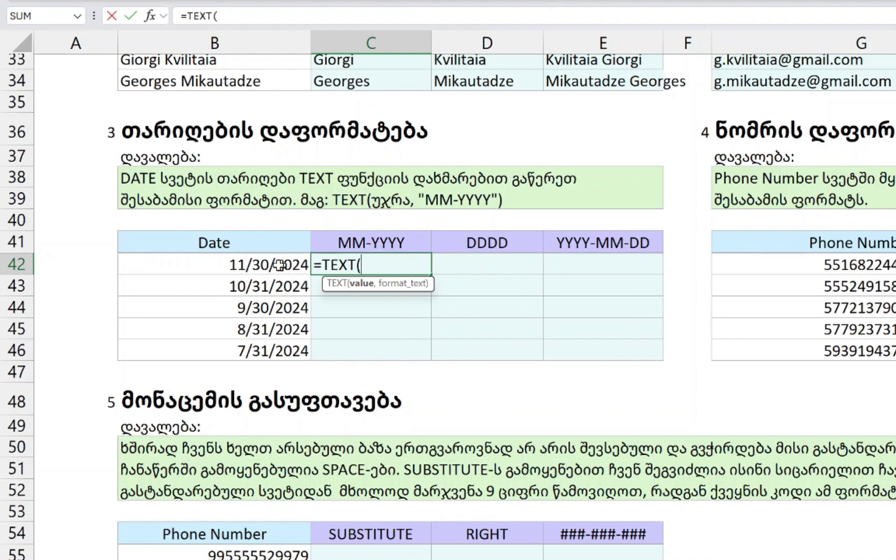
left_click(239, 266)
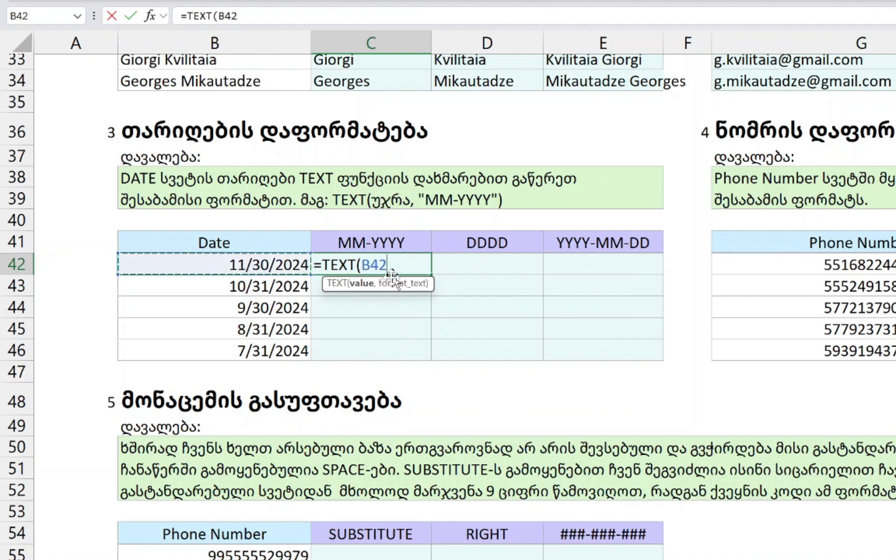
type(",")
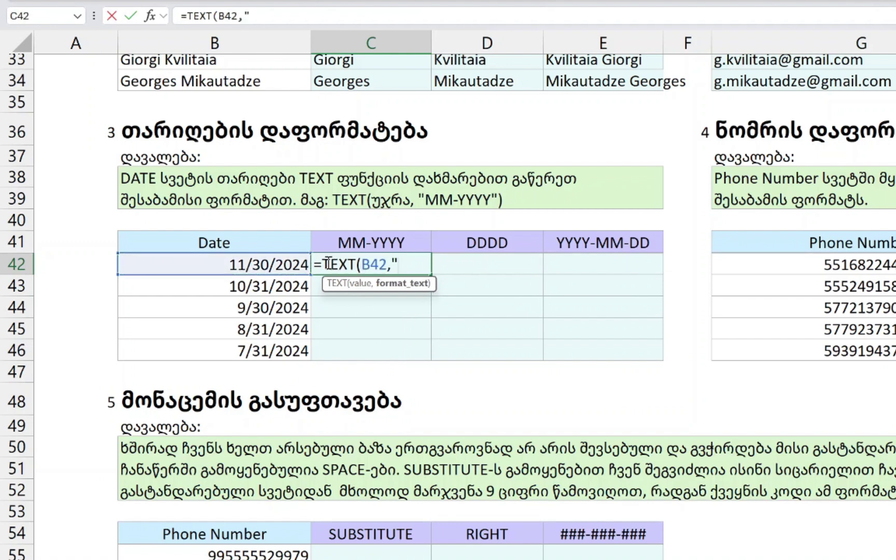
type("\"MM-YYYY")
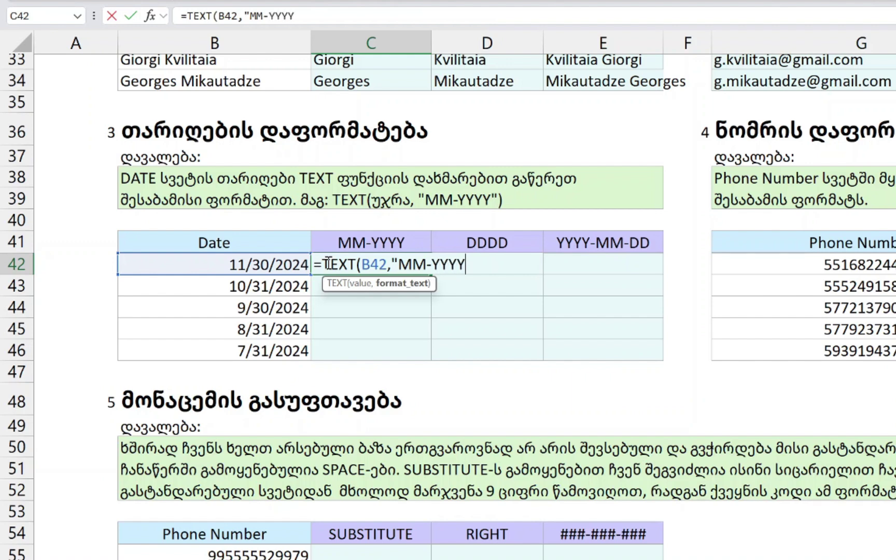
key("Return")
key("Down")
key("Down")
key("Down")
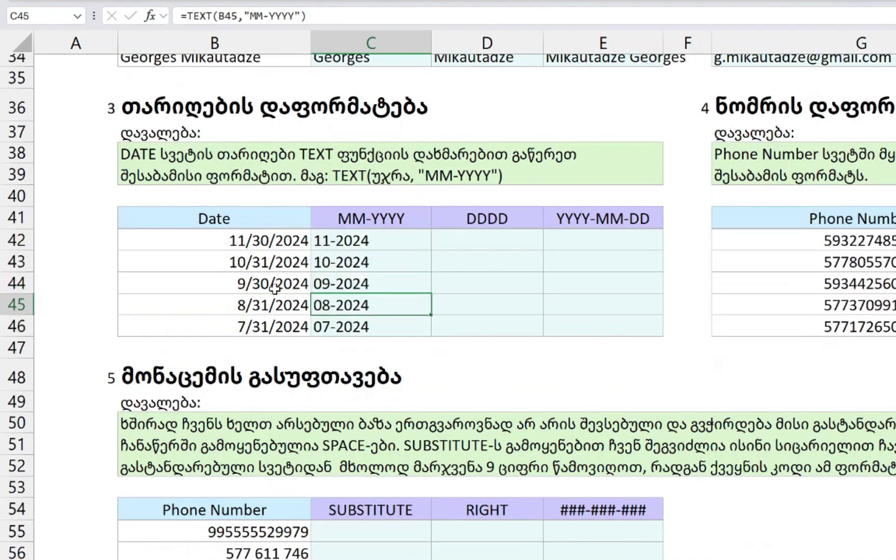
key("Up")
key("Up")
key("Up")
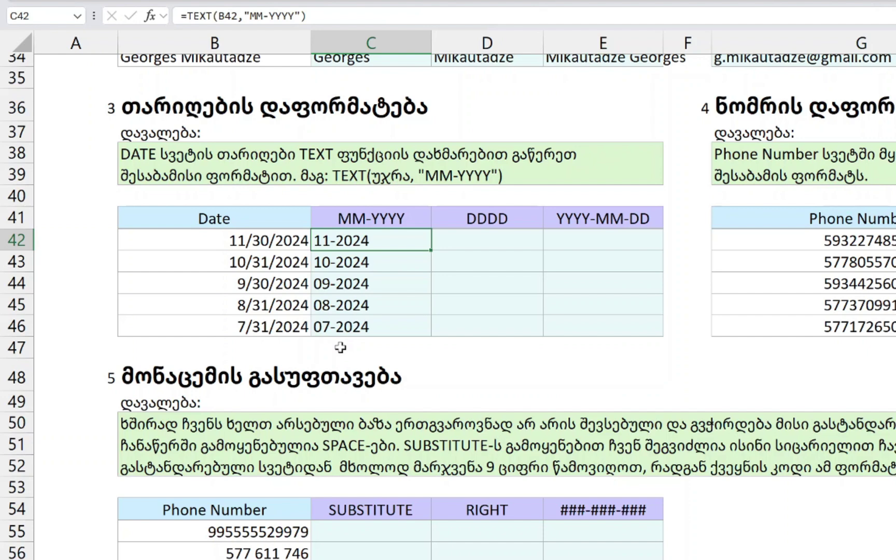
key("F2")
key("Tab")
key("Left")
key("F2")
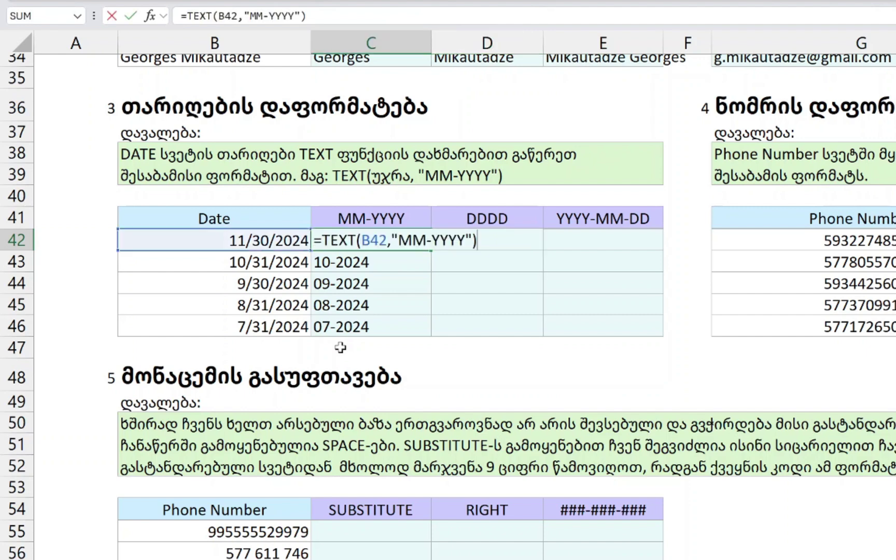
key("Left")
key("Left")
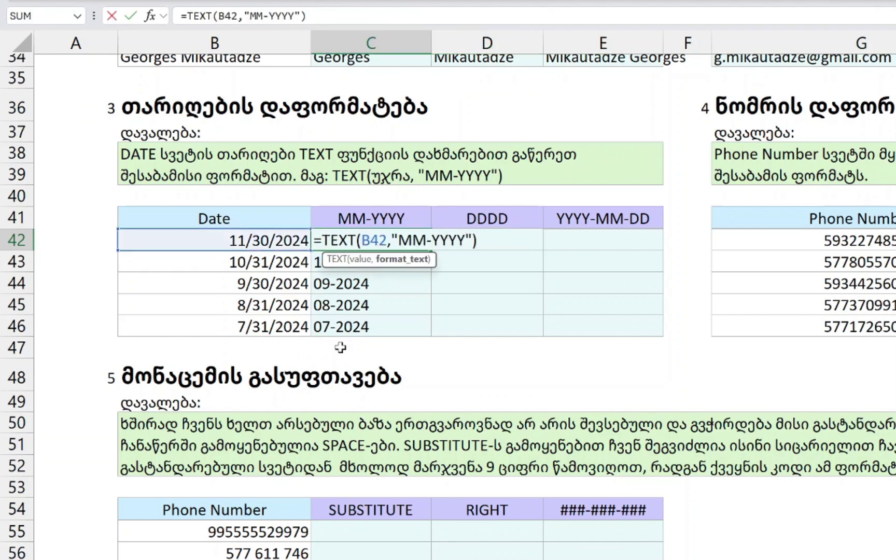
type("M")
key("shift+Return")
key("Down")
key("F2")
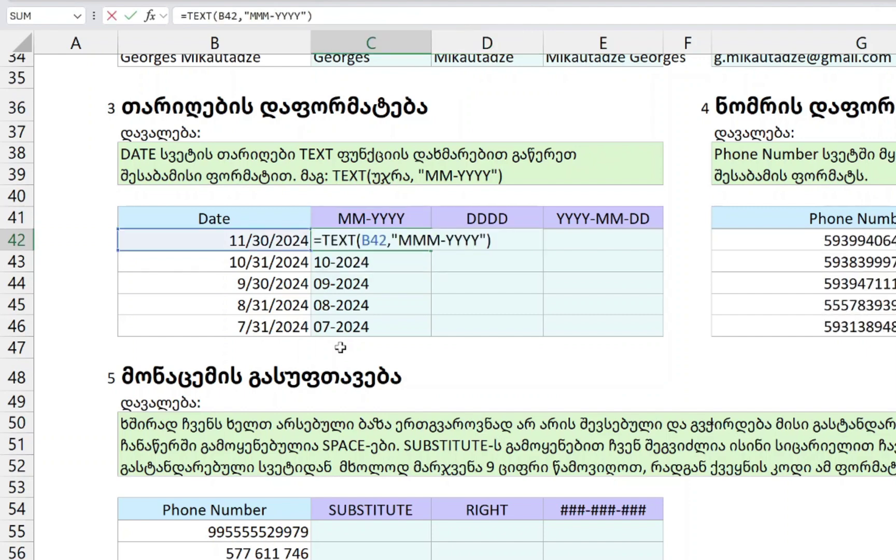
key("Left")
key("Left")
type("M")
key("Return")
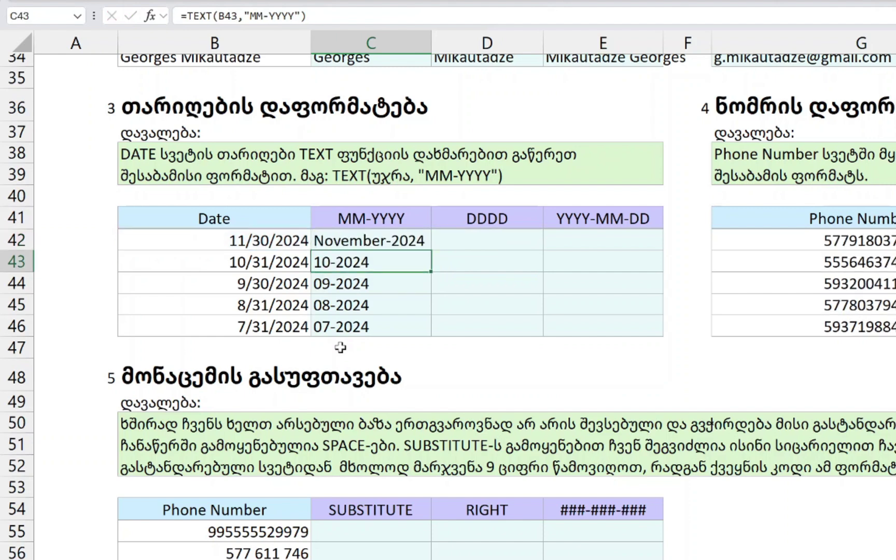
key("Up")
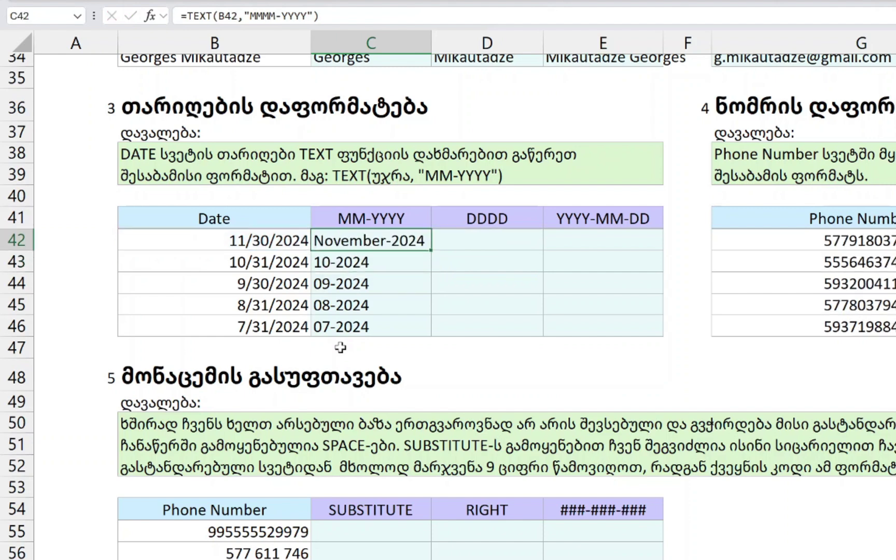
key("ctrl+z")
key("ctrl+z")
key("F2")
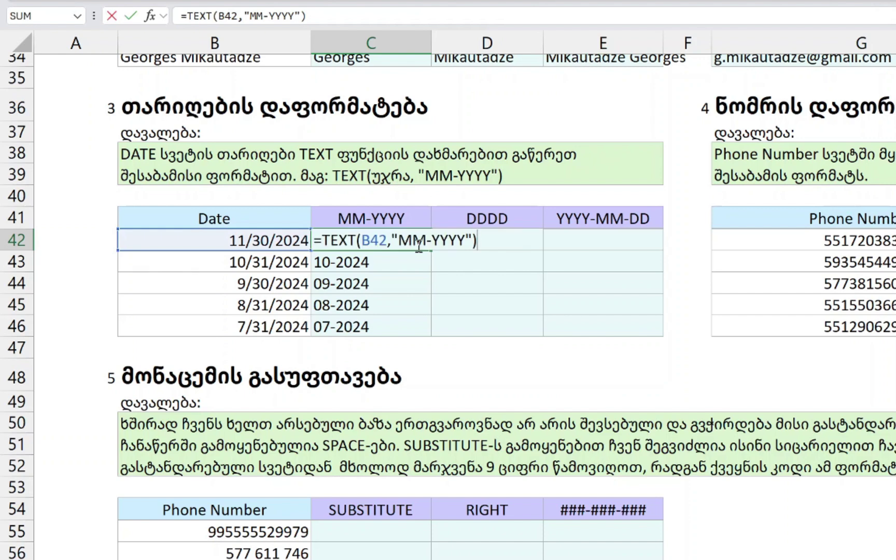
key("ctrl+Return")
- Enter =TEXT(B42,"DDDD") in D42 to show the weekday, Saturday
key("Right")
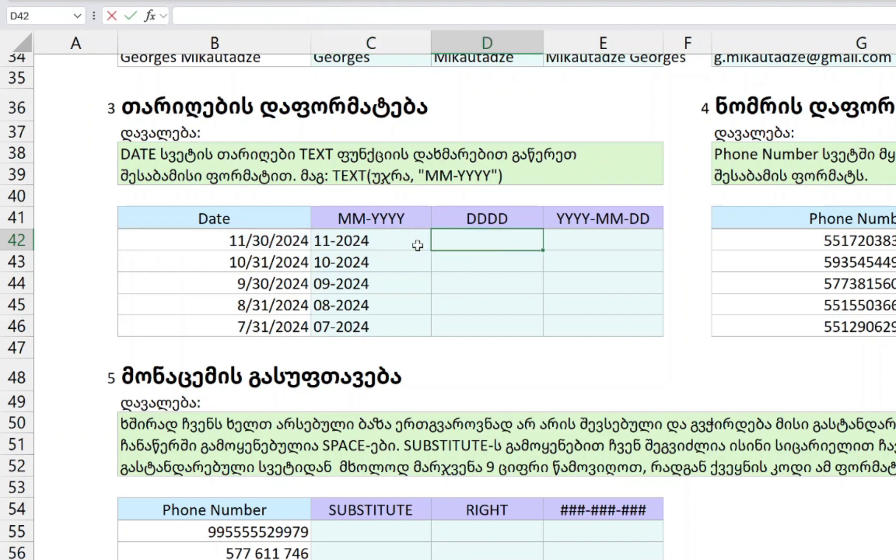
type("=TEXT(")
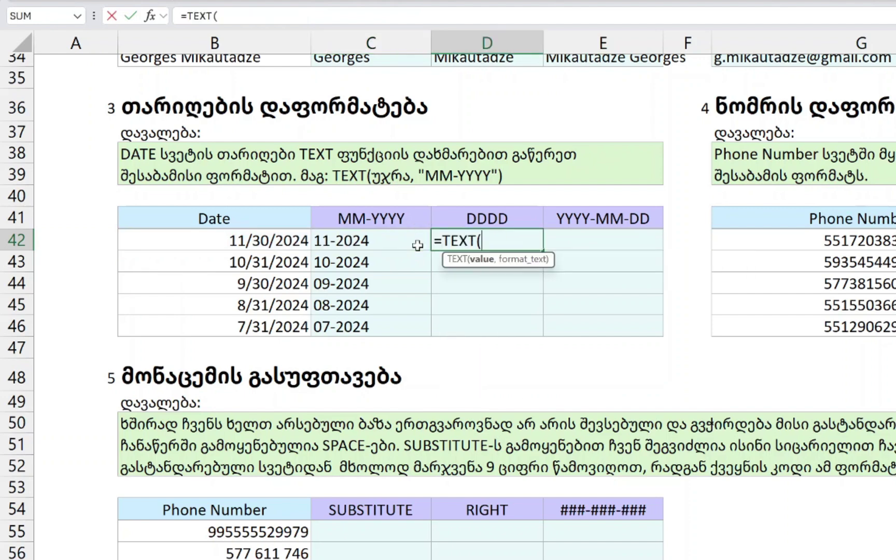
left_click(253, 243)
type(",\"D")
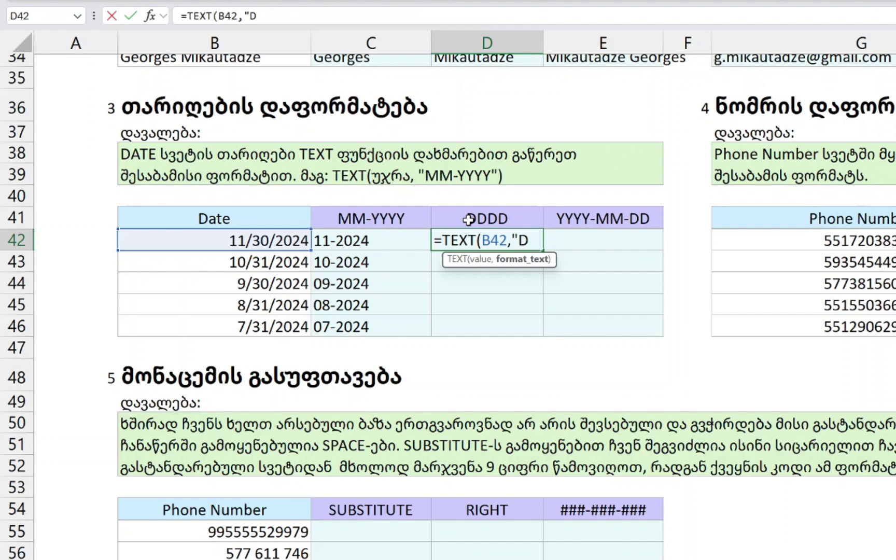
type("DDD\")")
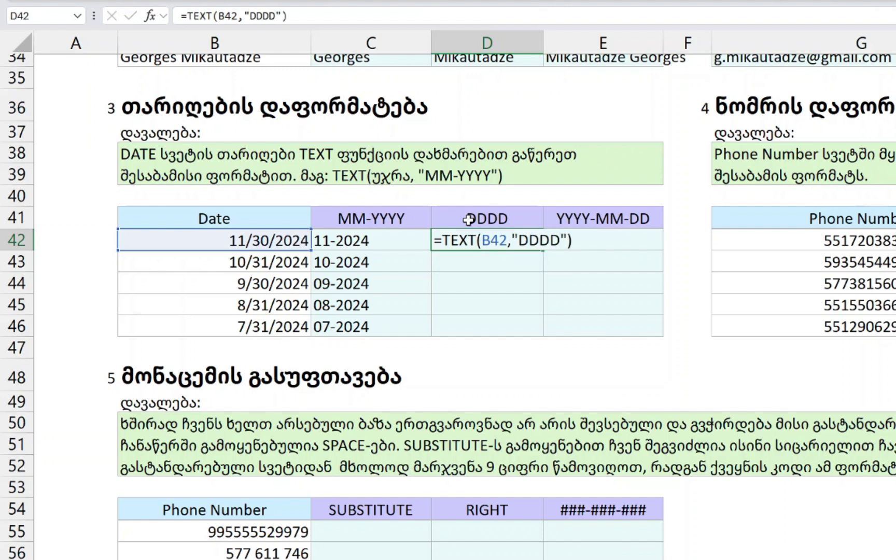
key("Return")
- Fill the weekday formula down D42:D46
left_click(375, 237)
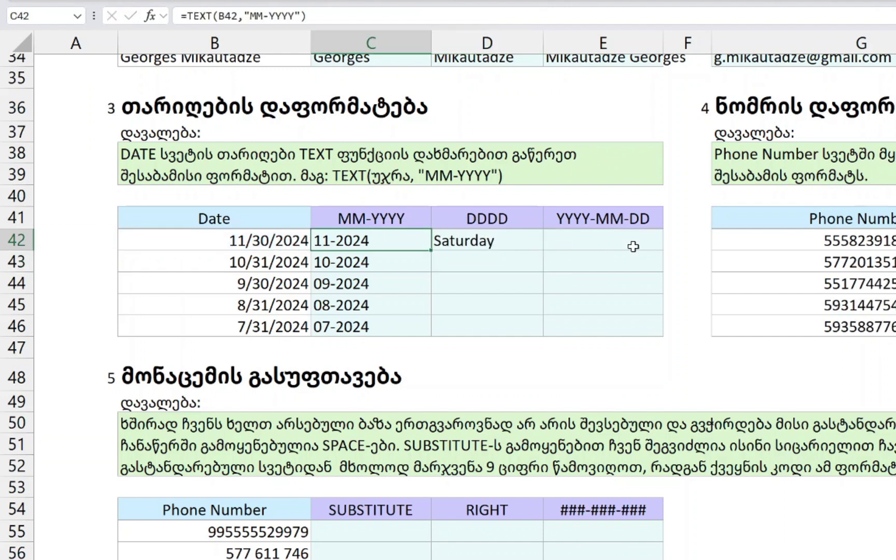
key("ctrl+Down")
key("Right")
key("ctrl+shift+Up")
key("ctrl+d")
key("ctrl+Up")
- Check the weekday formulas and results, Saturday through Wednesday
key("Down")
key("Down")
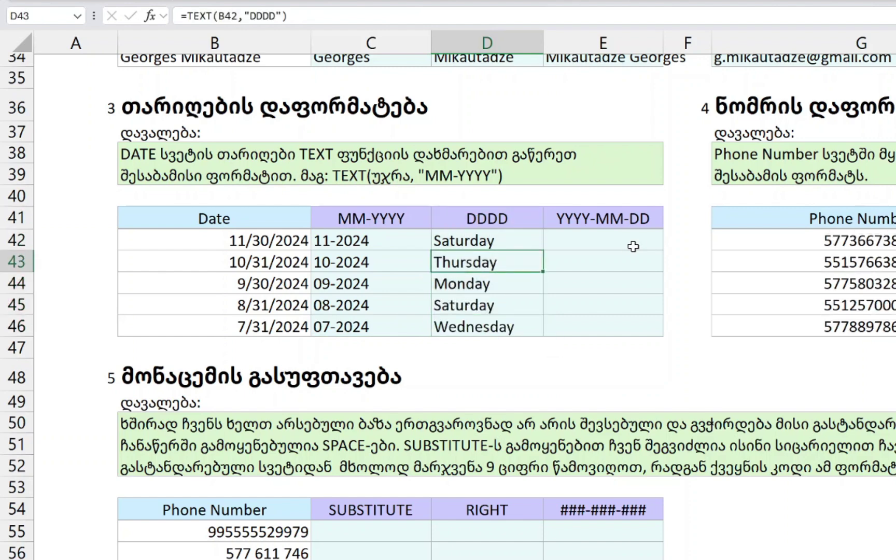
key("Up")
key("F2")
key("Escape")
key("Down")
key("Down")
key("F2")
key("Escape")
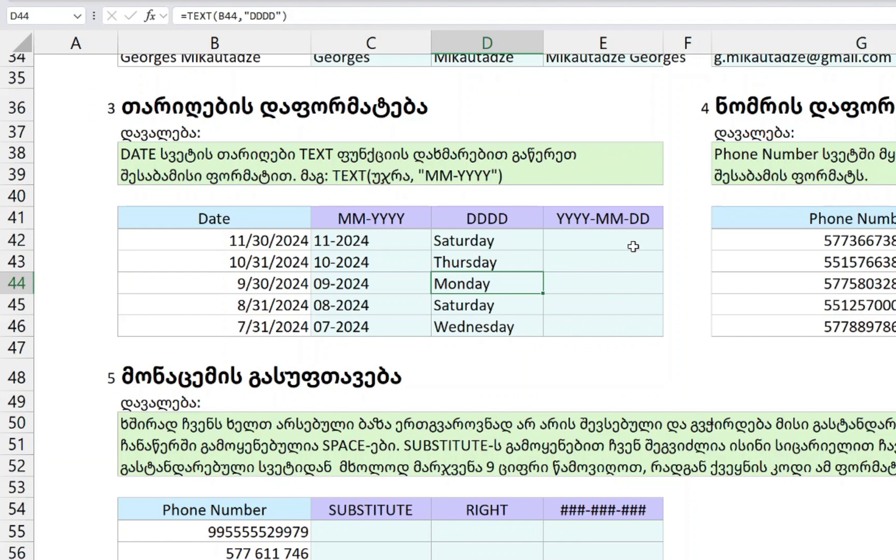
left_click(634, 246)
- Enter =TEXT(B42,"YYYY-MM-DD") in E42 and fill down, giving 2024-11-30 to 2024-07-31
type("=TEXT(")
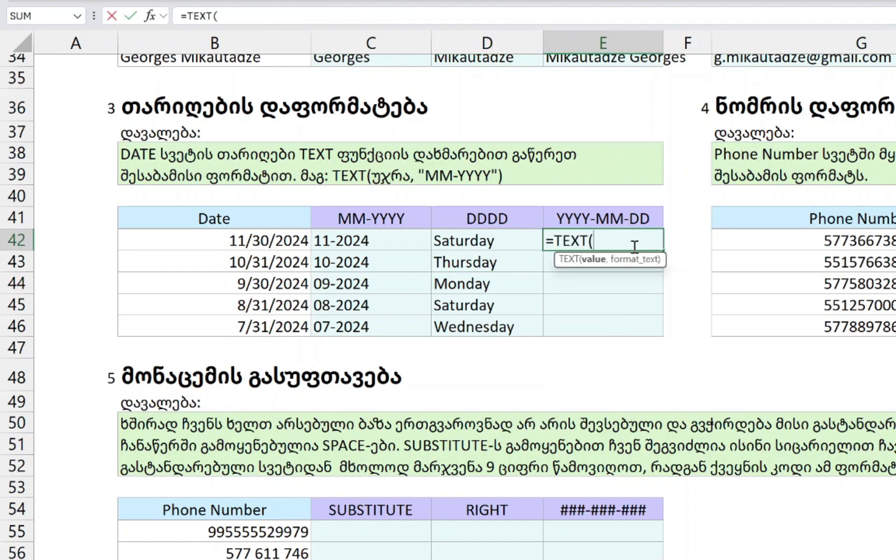
left_click(256, 242)
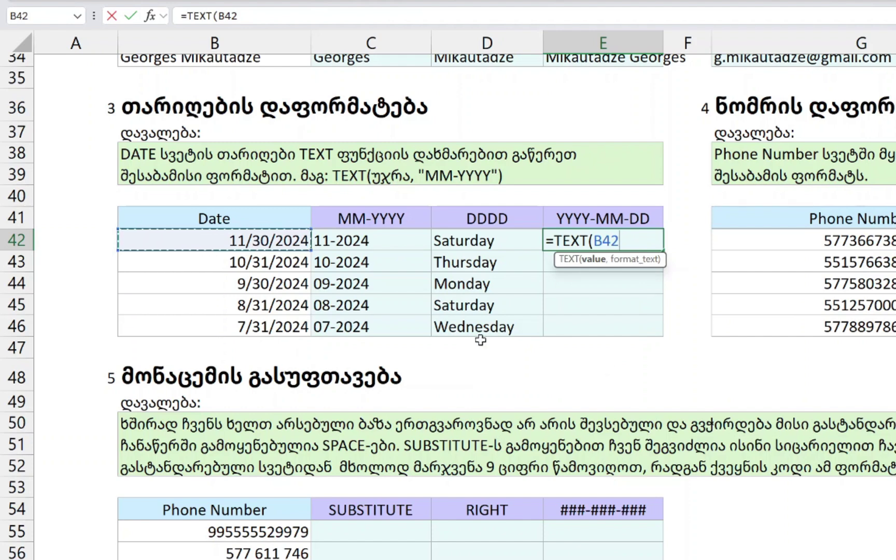
type(",\"")
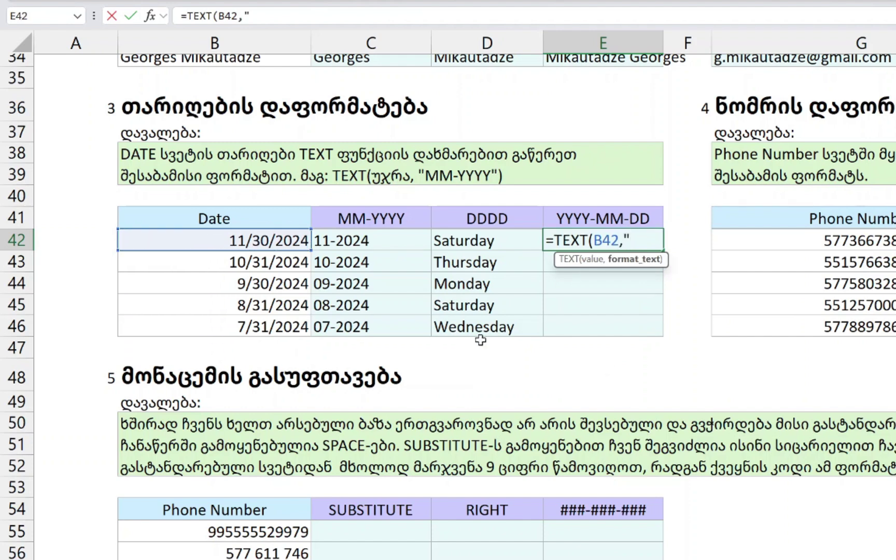
type("YYYY-MM")
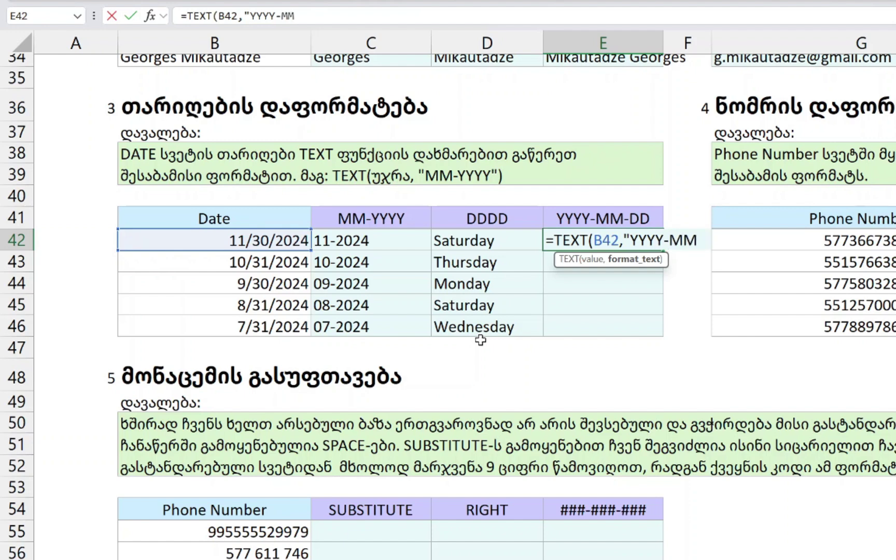
type("-DD\")")
key("Return")
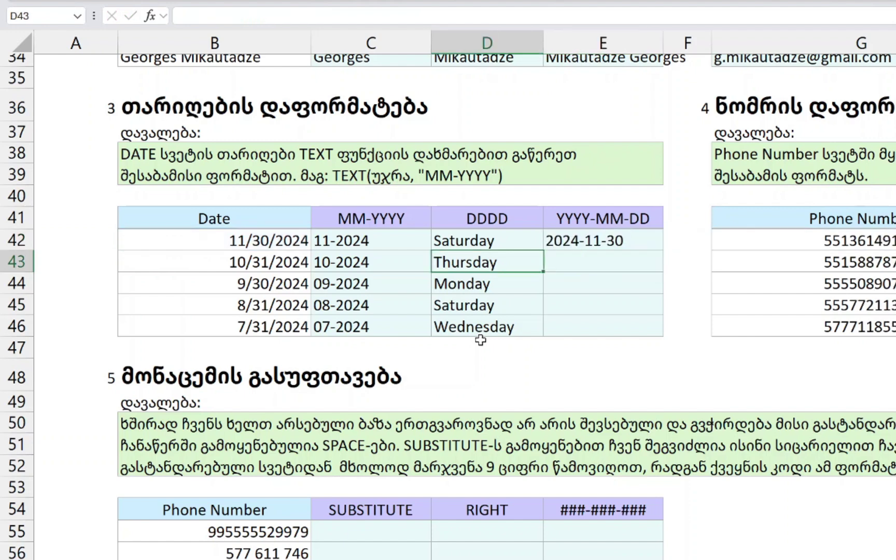
key("ctrl+Down")
key("Right")
key("ctrl+shift+Up")
key("ctrl+d")
left_click(882, 240)
- Enter =TEXT(G42,"###-###-###") in H42 beside the first phone number
scroll(793, 221, "up", 1)
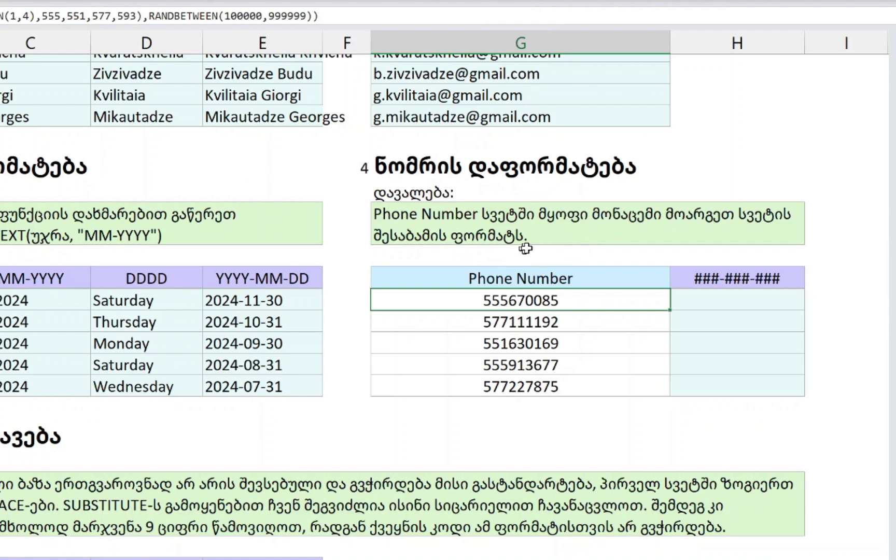
left_click(716, 299)
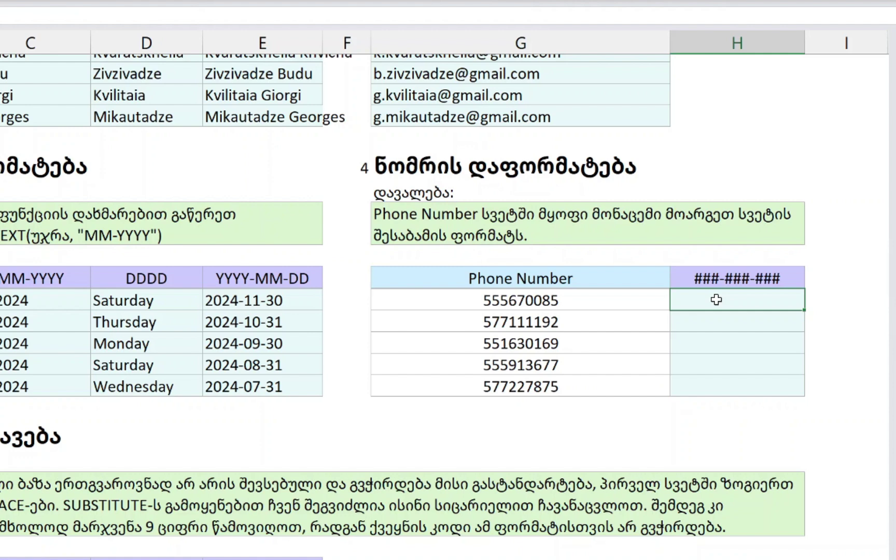
type("=TEXT(")
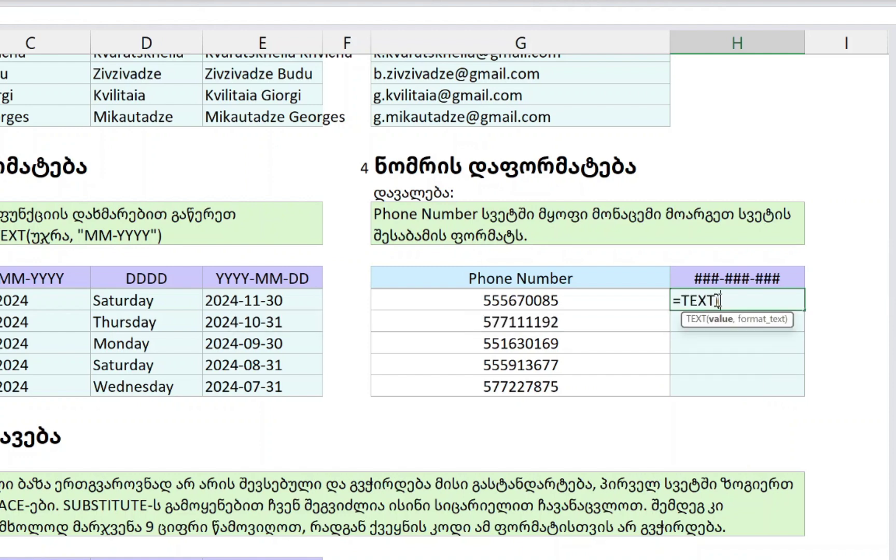
left_click(545, 300)
type(",")
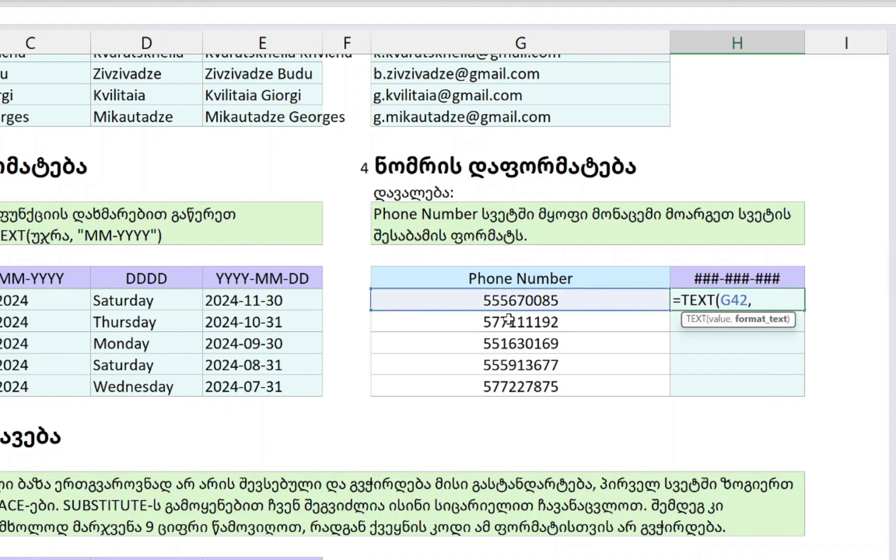
type("\"")
type("###")
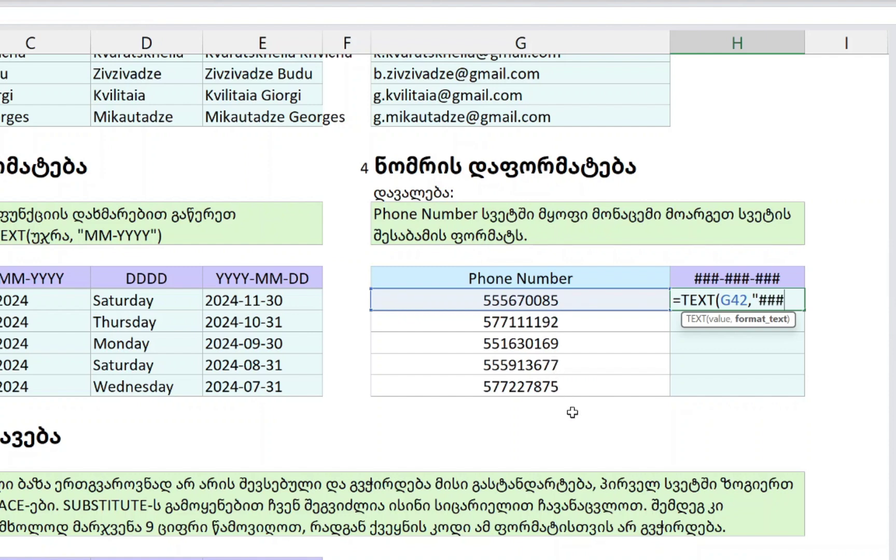
type("-###")
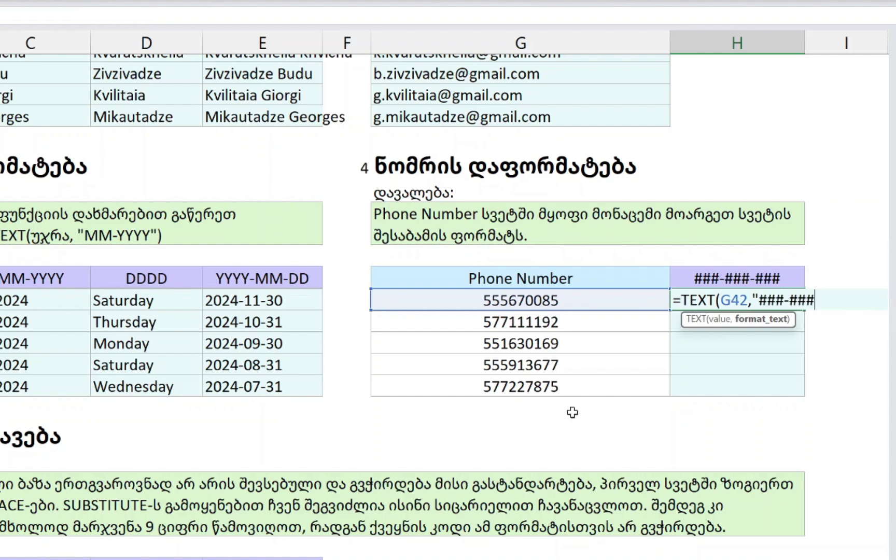
type("-###\")")
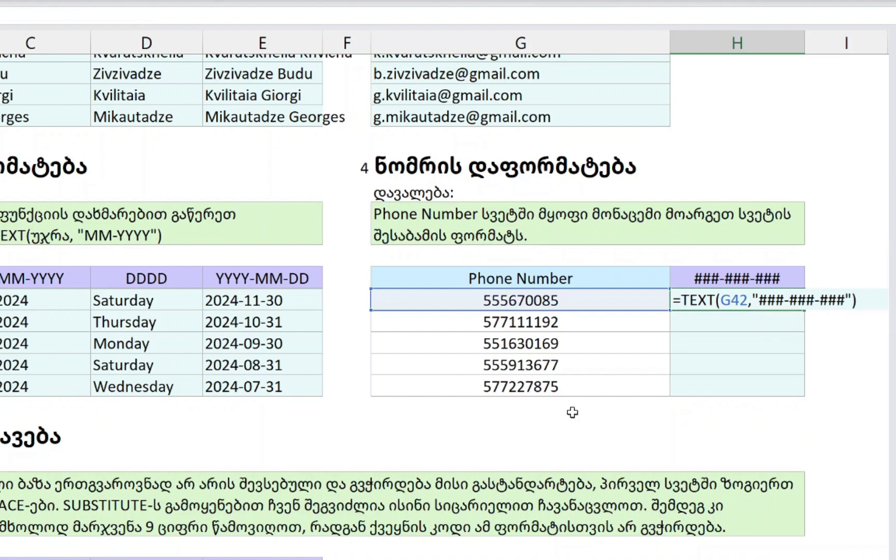
key("Return")
- Fill the phone format formula down to H46 and check the dash-separated results
key("Left")
key("ctrl+Down")
key("Right")
key("ctrl+shift+Up")
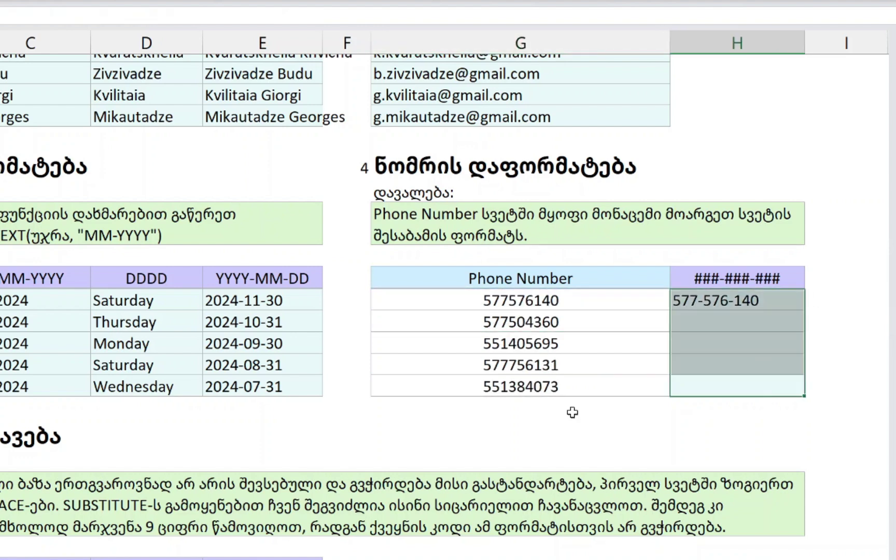
key("ctrl+d")
key("ctrl+Up")
key("Down")
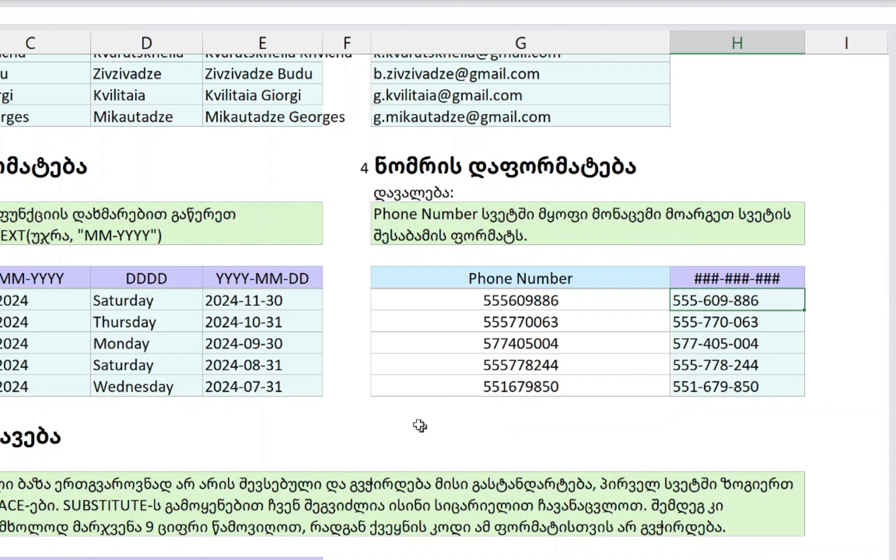
left_click(735, 345)
key("Down")
key("Down")
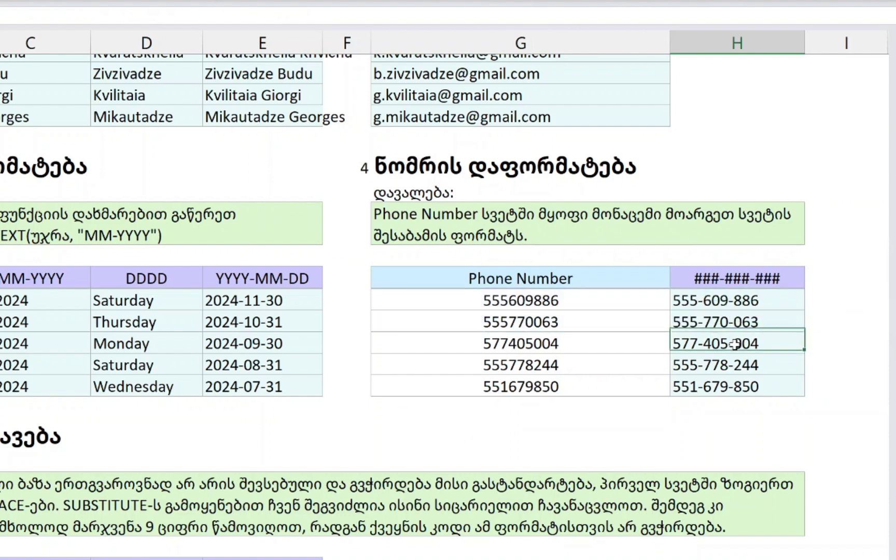
key("Up")
key("Up")
key("Up")
- Try a space-separated pattern instead of hyphens, fill it down, then undo it
key("F2")
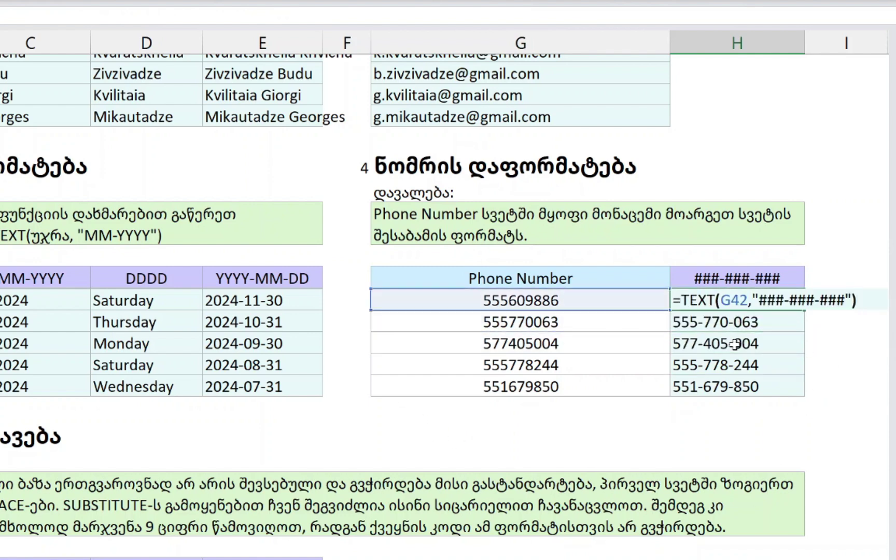
key("Left")
key("Left")
key("Left")
key("Left")
key("Left")
key("BackSpace")
key("Left")
key("Left")
key("Left")
key("Left")
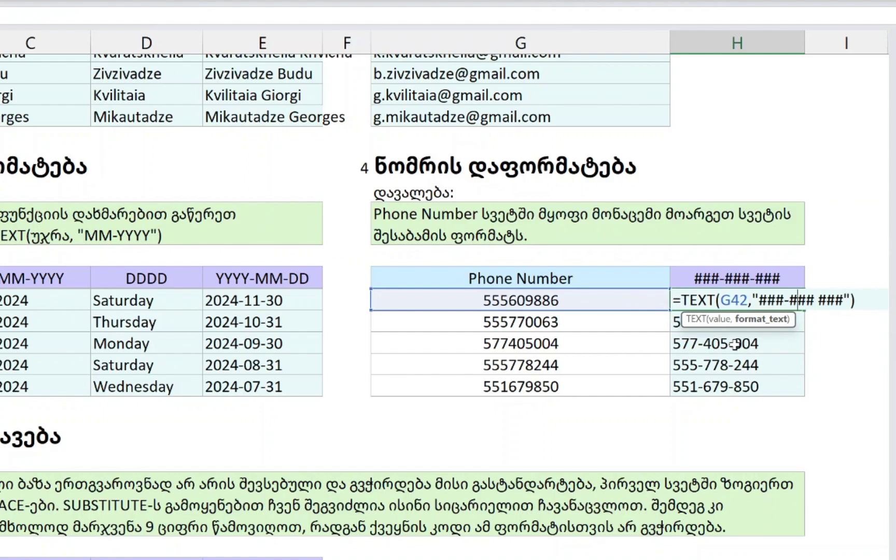
key("shift+Left")
key("ctrl+Return")
key("ctrl+shift+Down")
key("ctrl+d")
key("Right")
key("Left")
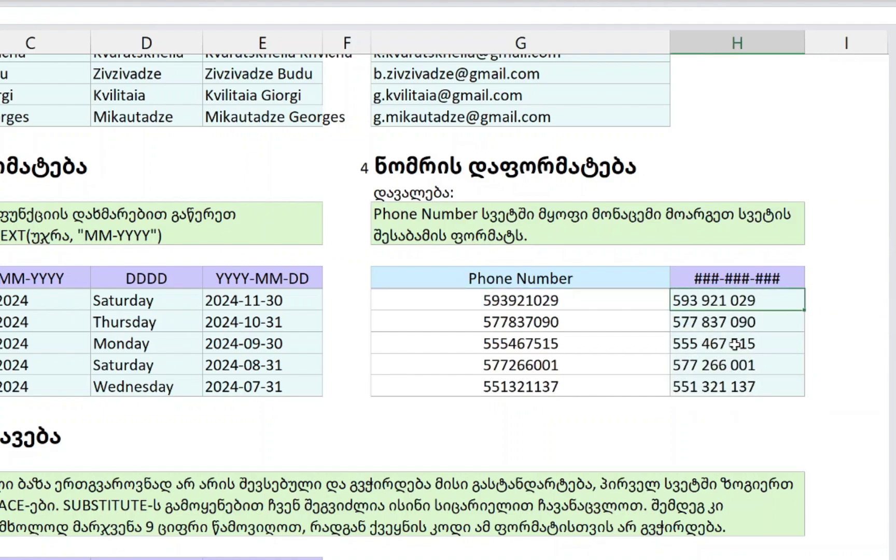
key("ctrl+z")
key("ctrl+z")
key("Down")
scroll(552, 286, "down", 6)
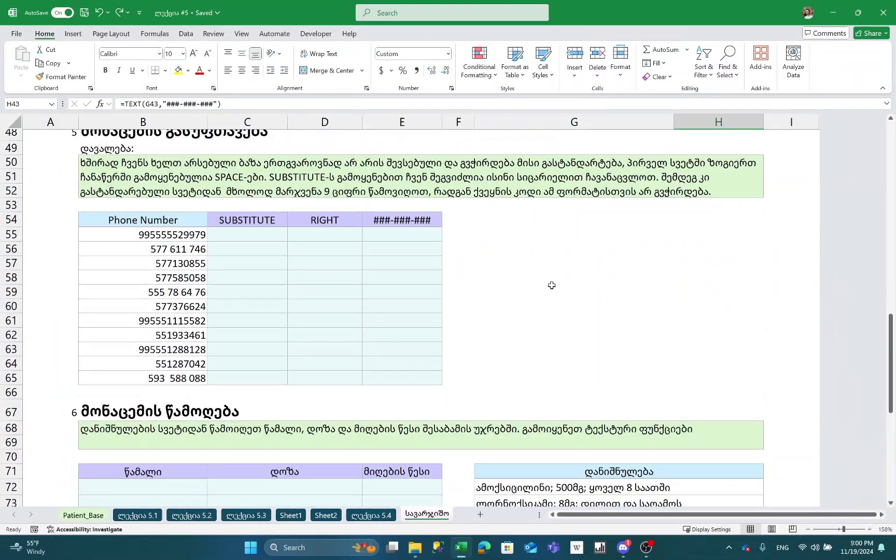
scroll(551, 285, "up", 1)
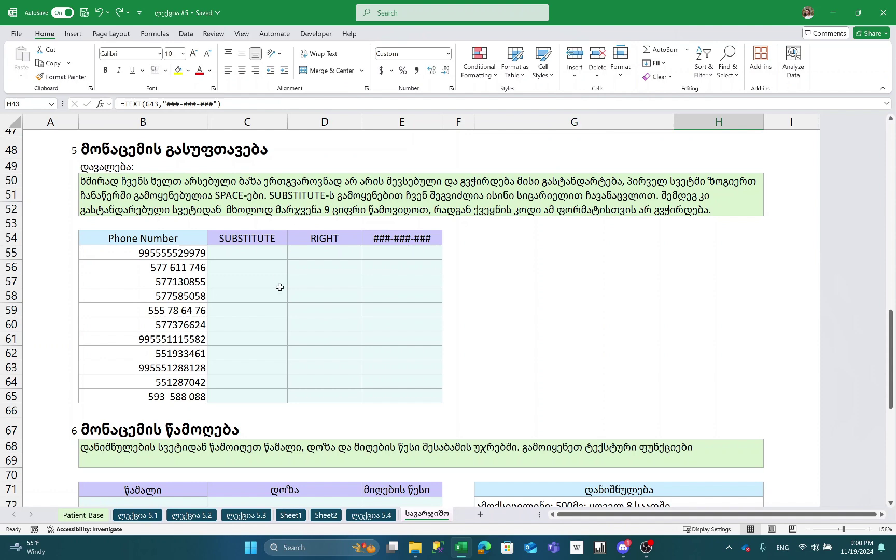
left_click(196, 257)
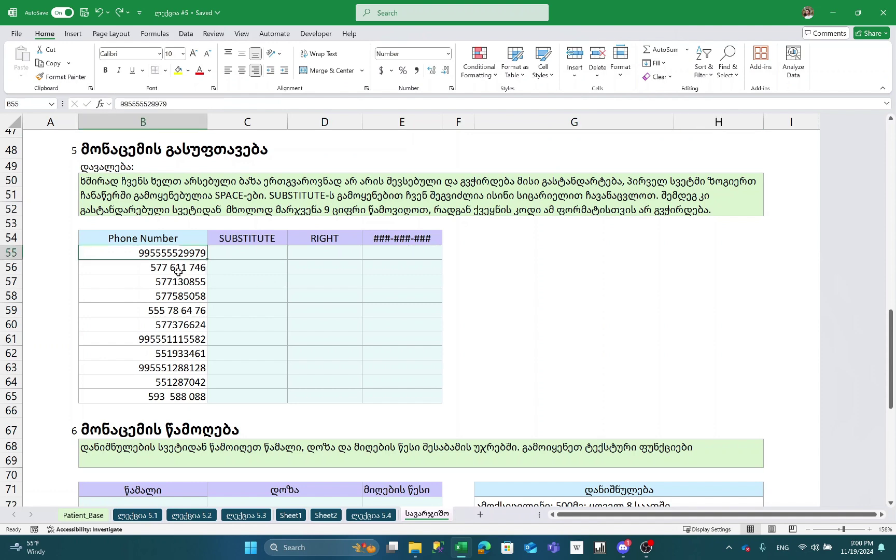
left_click(177, 268)
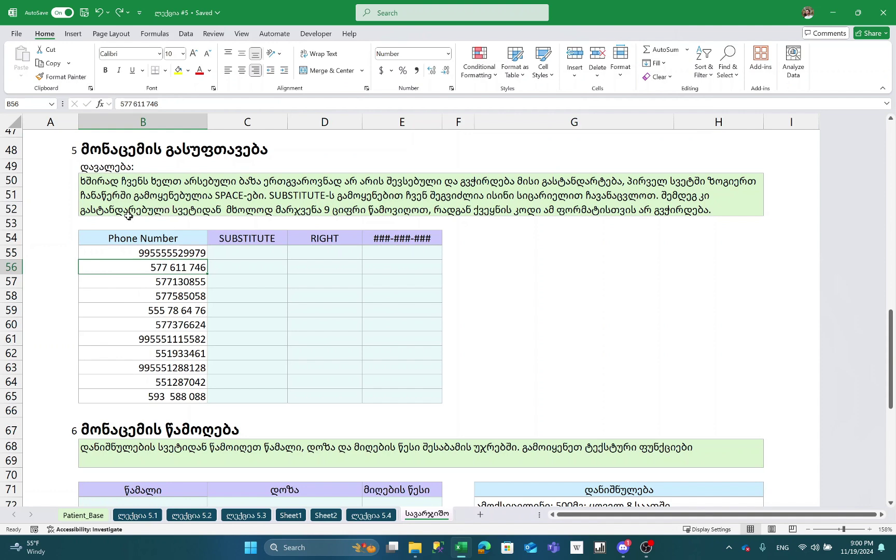
left_click(114, 202)
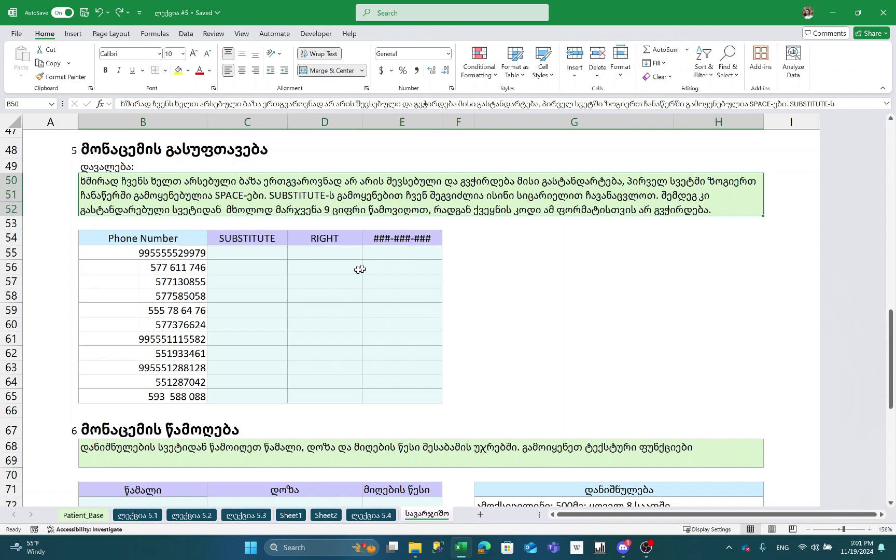
- Enter =SUBSTITUTE(B55," ","") in C55 to strip spaces from the first phone number
left_click(269, 259)
type("=SUBSTITUTE(")
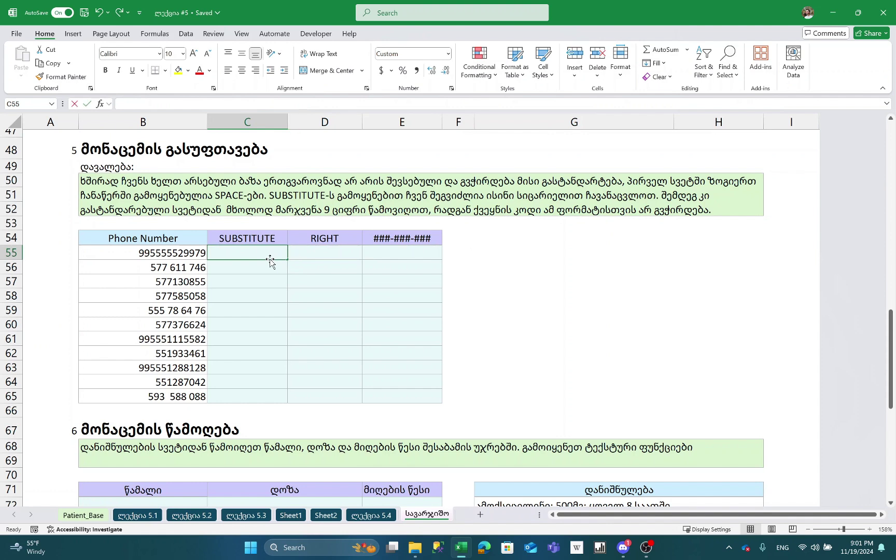
left_click(175, 256)
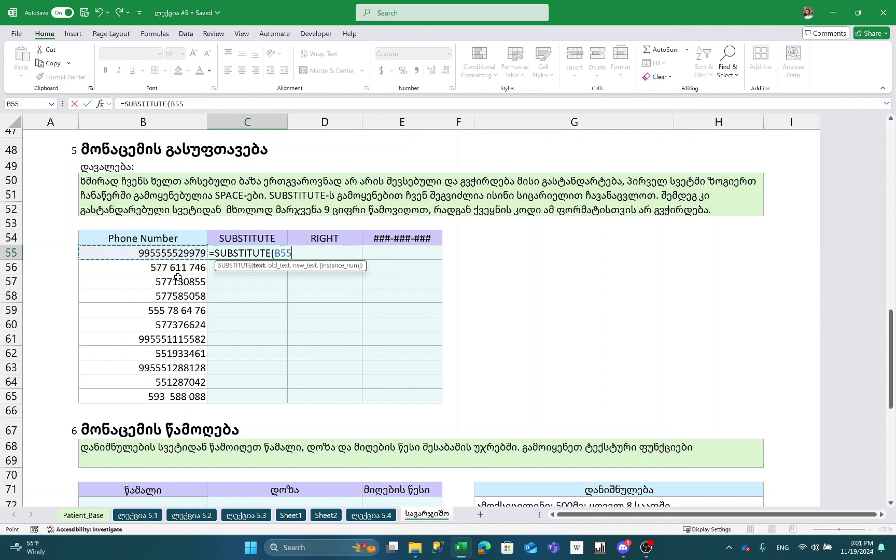
type(",")
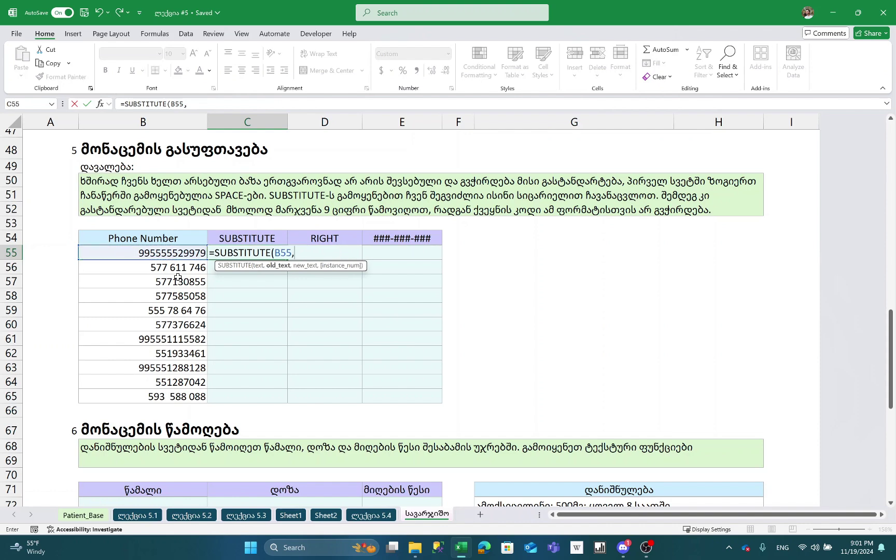
type("\" \",")
type(")")
key("Return")
- Fill the space-removal formula down to C65 and check the last result
key("Left")
key("ctrl+Down")
key("Right")
key("ctrl+shift+Up")
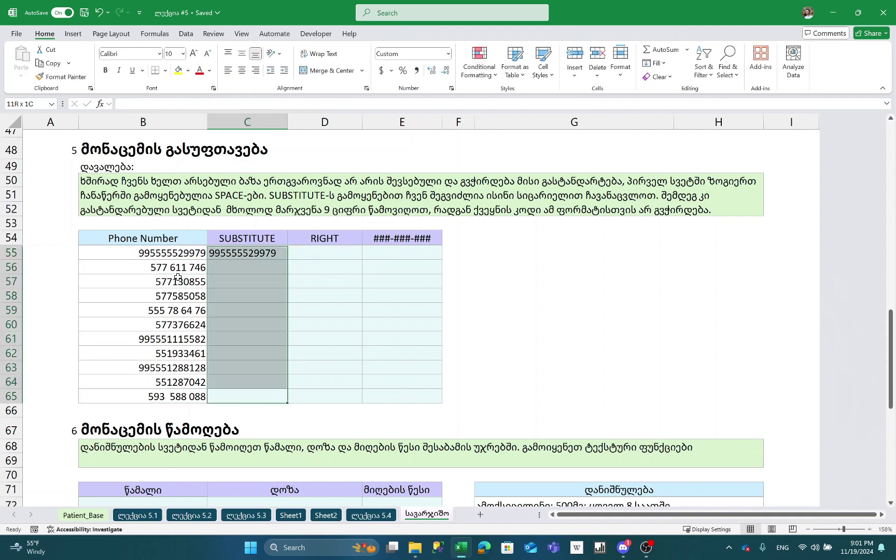
key("ctrl+d")
key("Down")
key("Down")
key("Down")
key("Down")
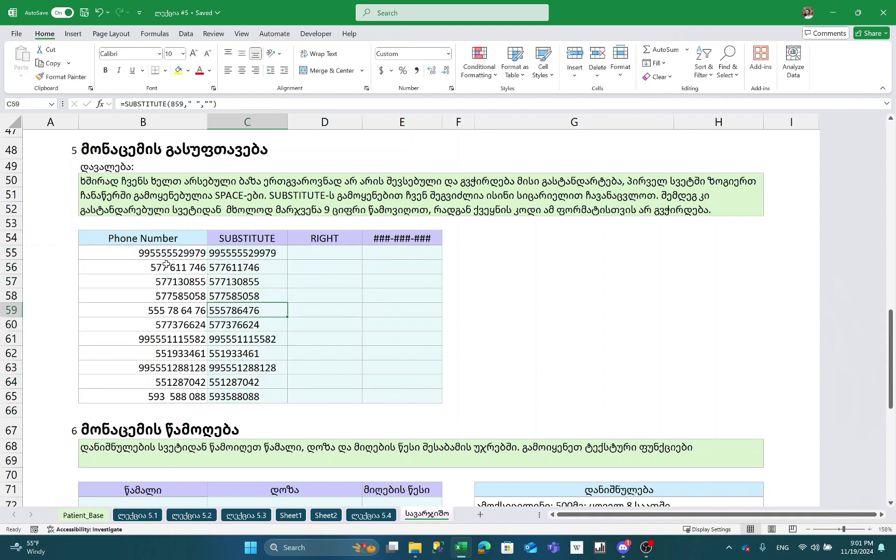
key("ctrl+Down")
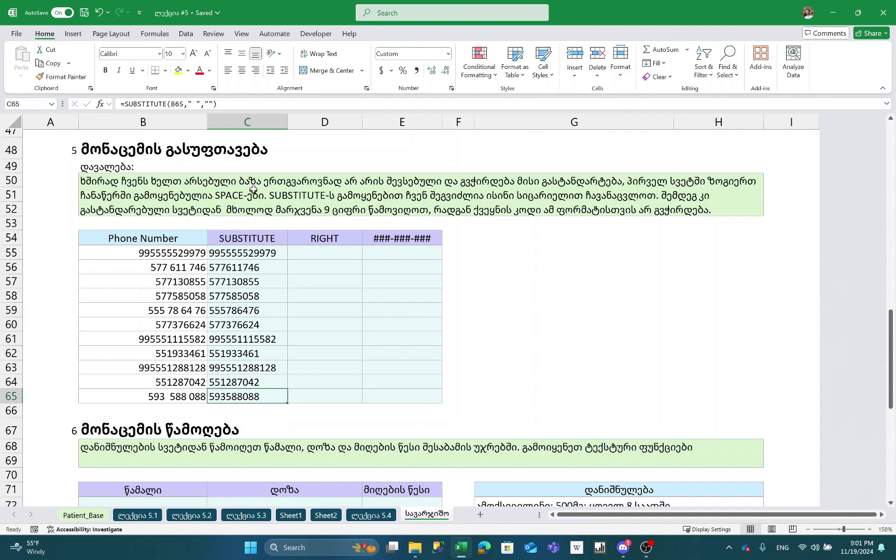
- Enter =RIGHT(C55,9) in D55 to keep the last nine digits
left_click(341, 252)
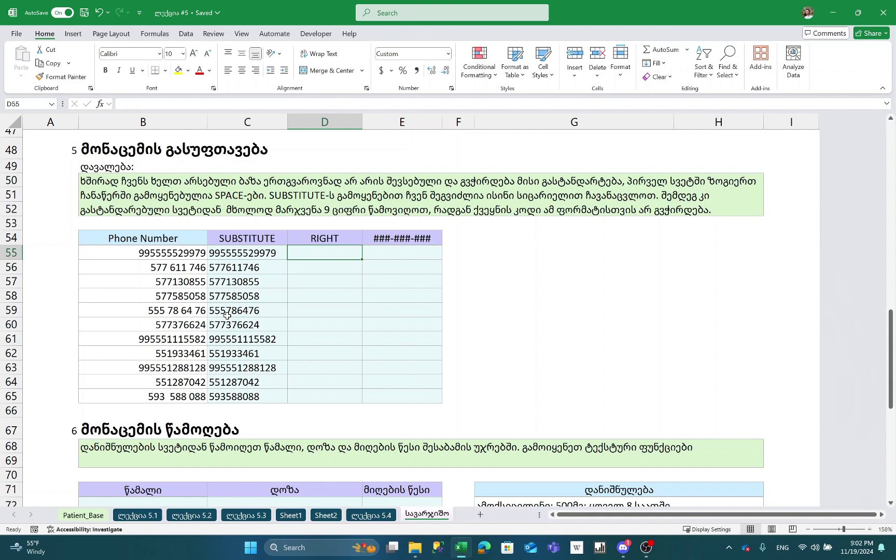
type("=")
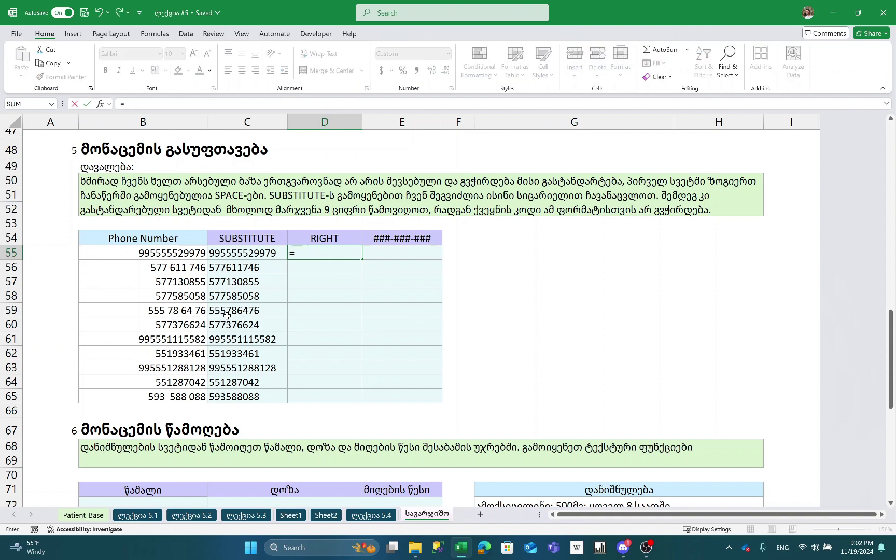
type("RIGHT(")
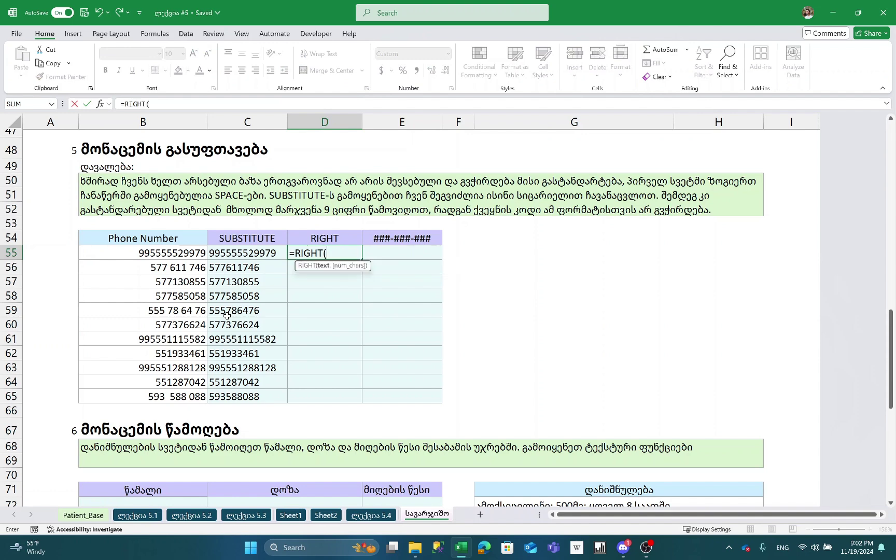
left_click(230, 253)
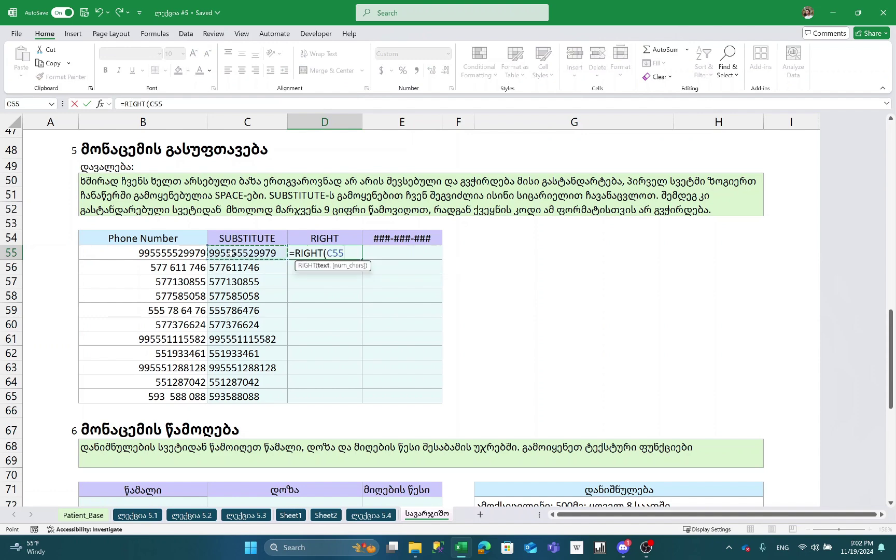
type(",9(")
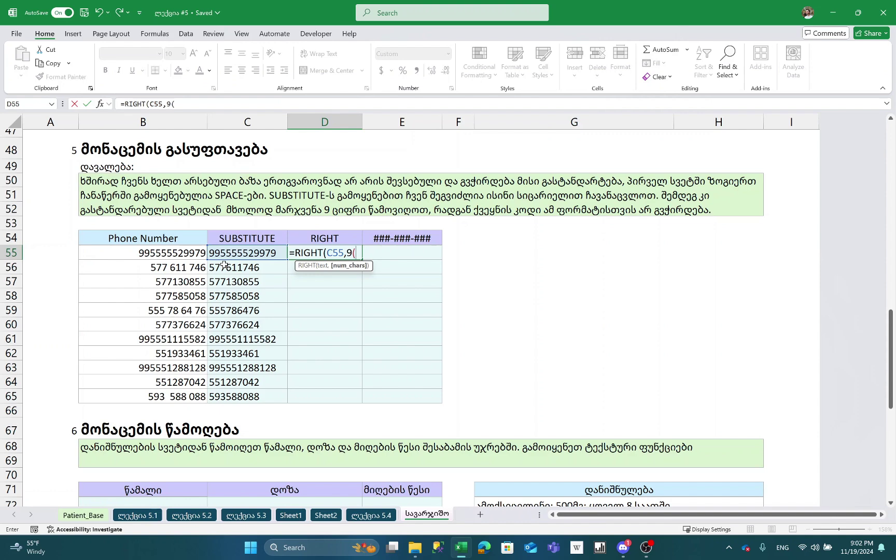
key("BackSpace")
type(")")
key("Return")
- Fill the RIGHT formula down D55:D65
key("Left")
key("ctrl+Down")
key("Right")
key("ctrl+shift+Up")
key("ctrl+d")
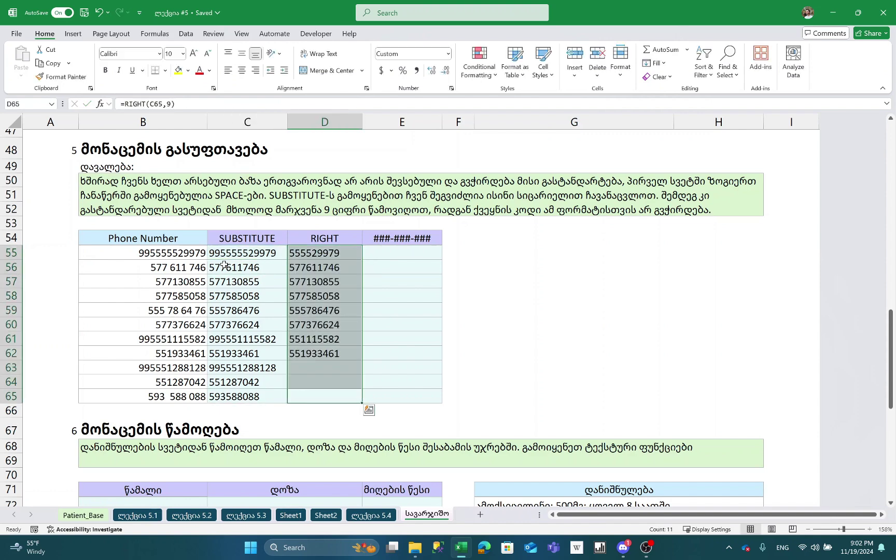
- Compare the RIGHT results with the cleaned and original phone numbers
key("Up")
key("Up")
key("Up")
key("Up")
key("Up")
key("Up")
key("Up")
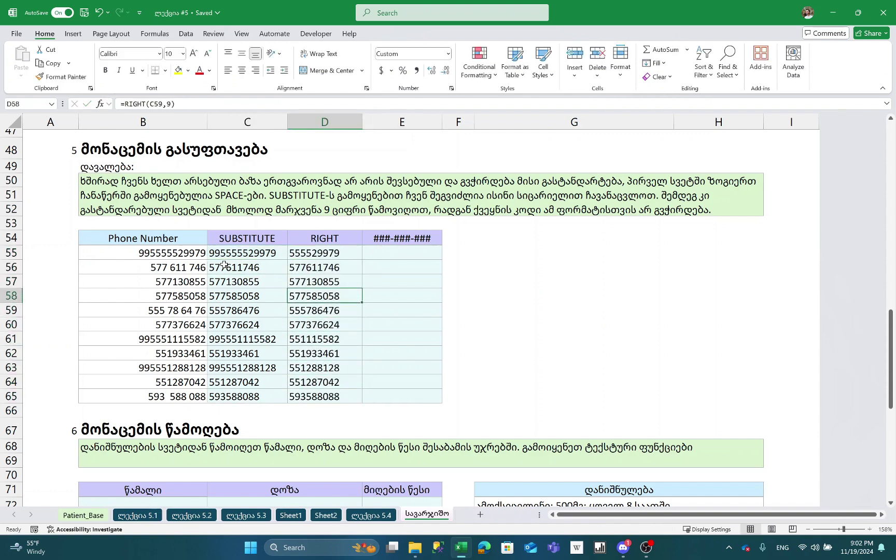
key("Up")
key("Up")
key("Up")
key("Down")
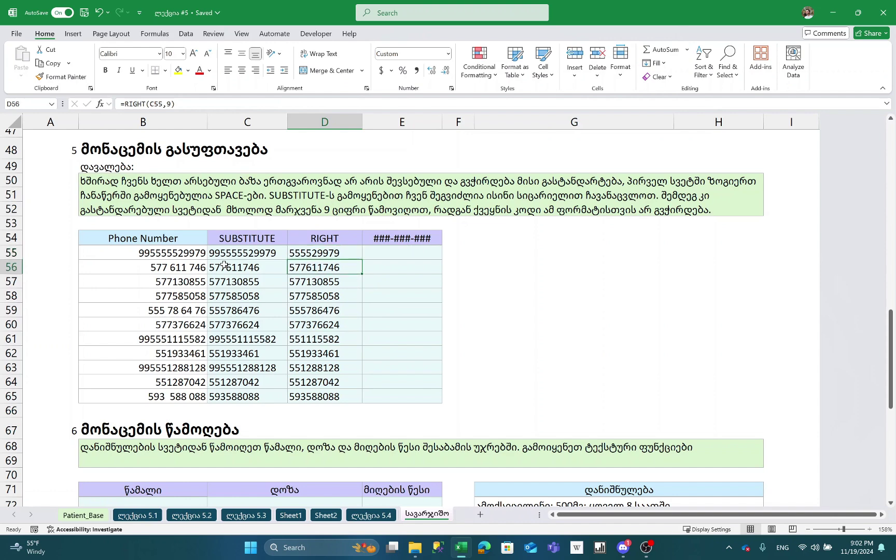
key("Left")
key("Left")
key("Right")
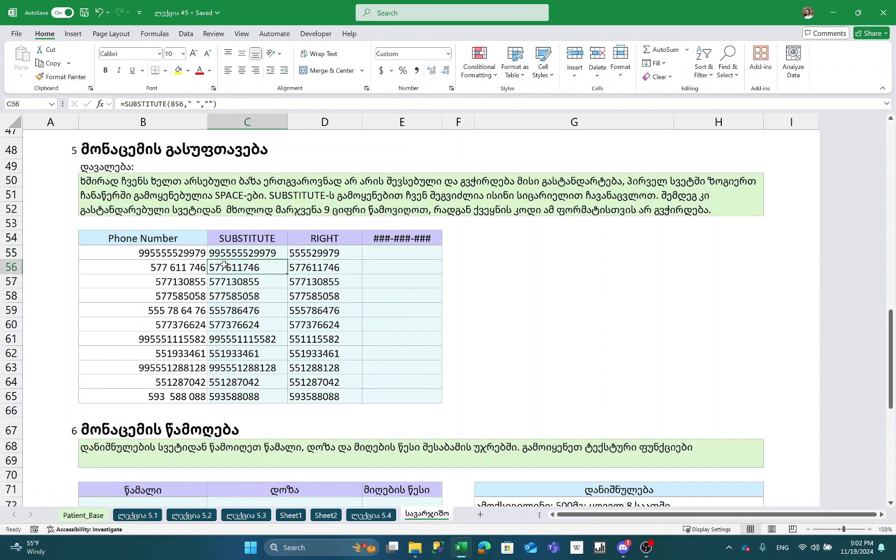
key("Up")
key("Right")
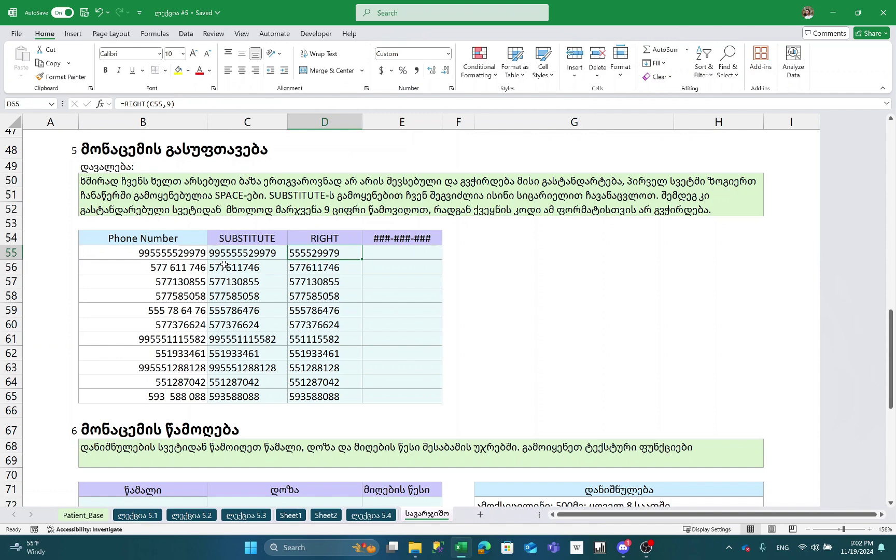
key("Right")
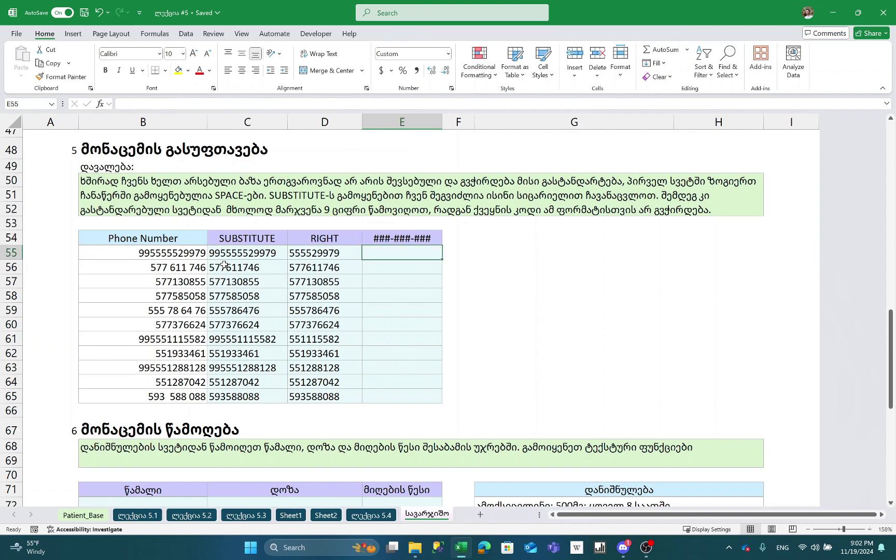
- Enter =TEXT(D55,"###-###-###") in E55 and fill it down through E65
type("=")
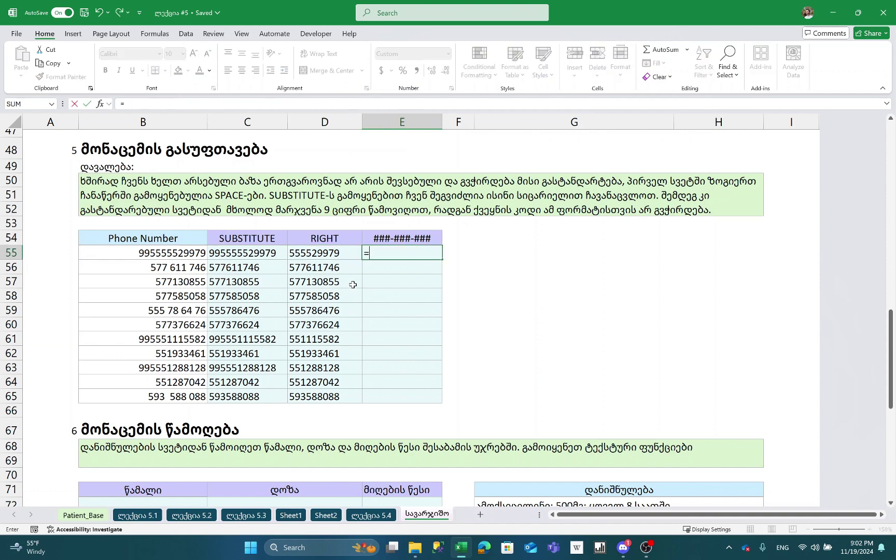
type("TEXT(")
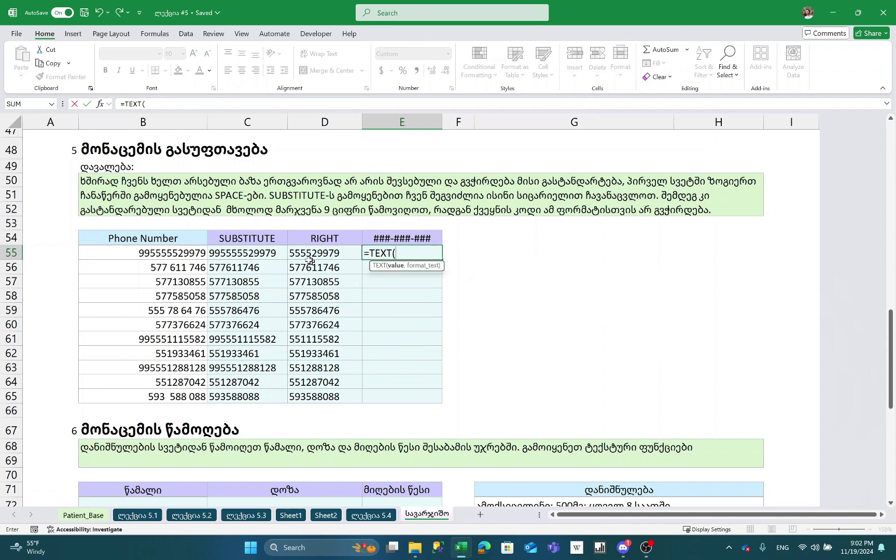
left_click(298, 251)
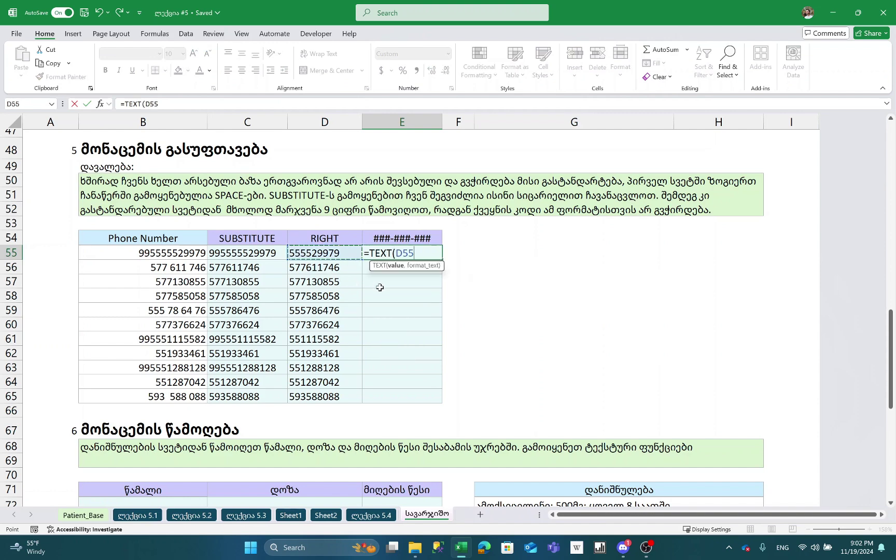
type(",\"###")
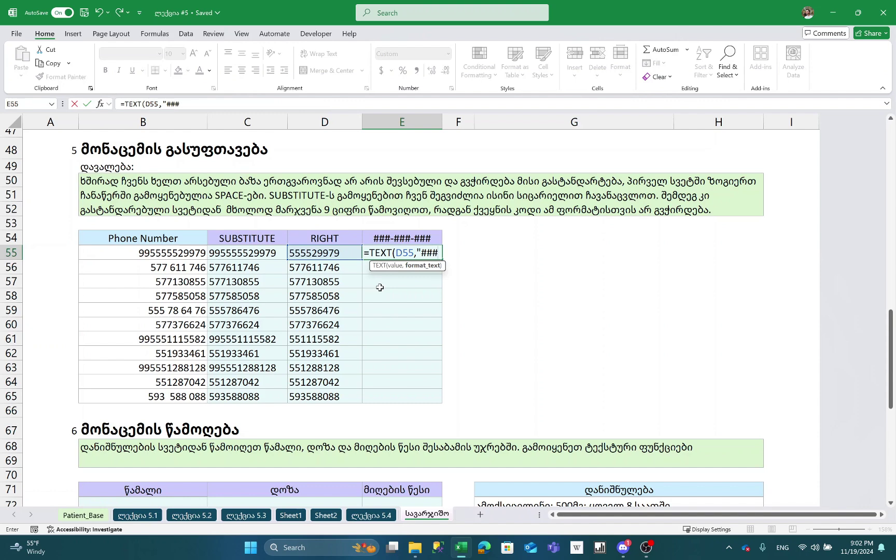
type("-###-")
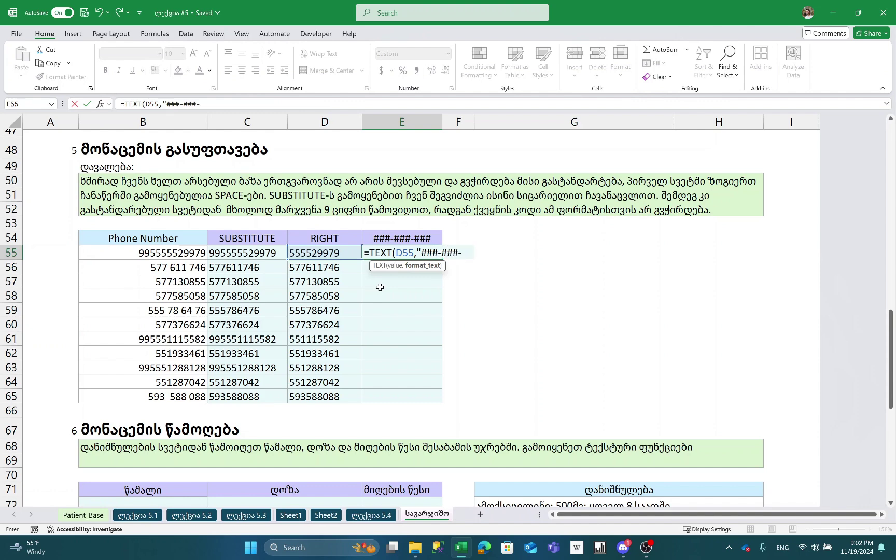
type("###\")")
key("Return")
key("Left")
key("ctrl+Down")
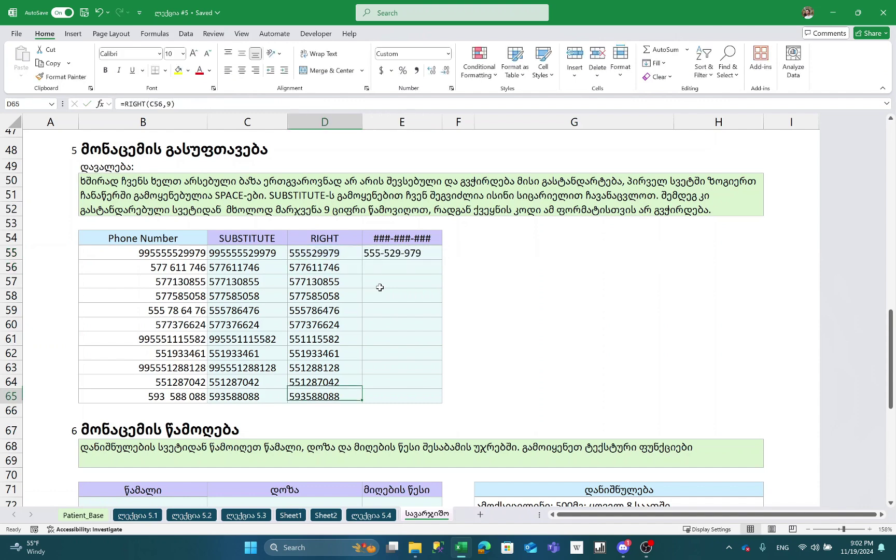
key("Right")
key("ctrl+shift+Up")
key("ctrl+d")
left_click(418, 340)
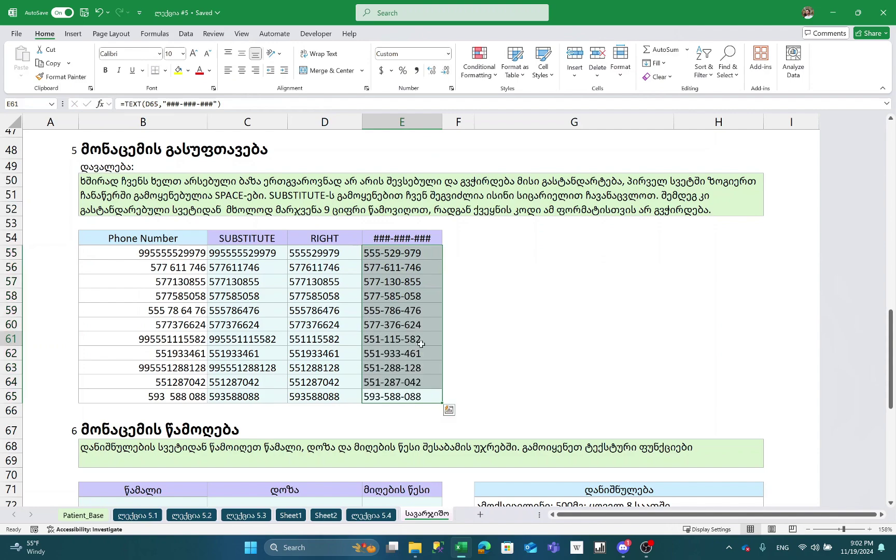
- Compare with the earlier example's formatted phone numbers in G42:G46
scroll(309, 389, "up", 3)
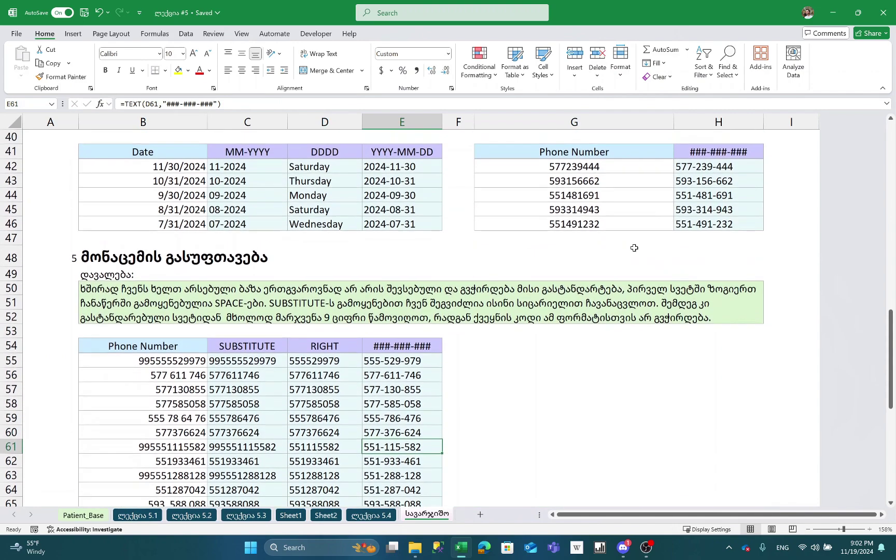
left_click(622, 293)
left_click(726, 173)
left_click_drag(628, 173, 621, 227)
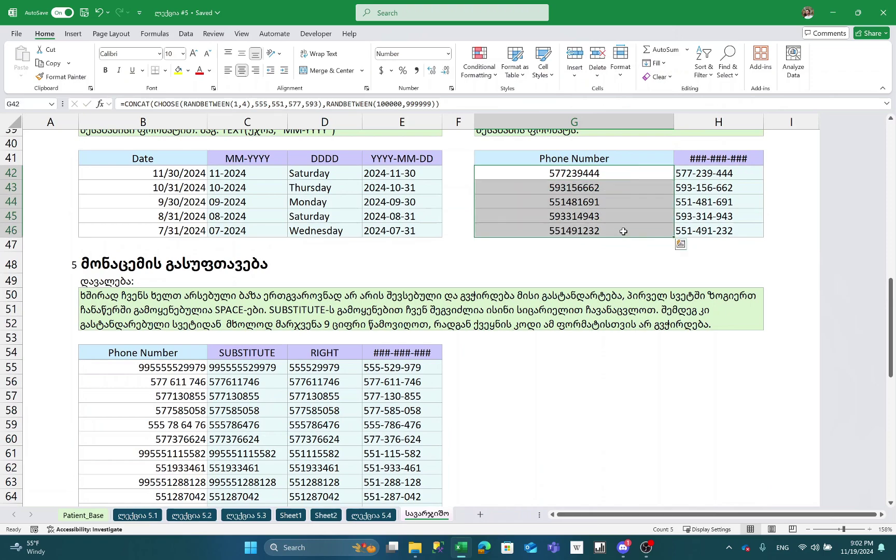
scroll(550, 263, "down", 4)
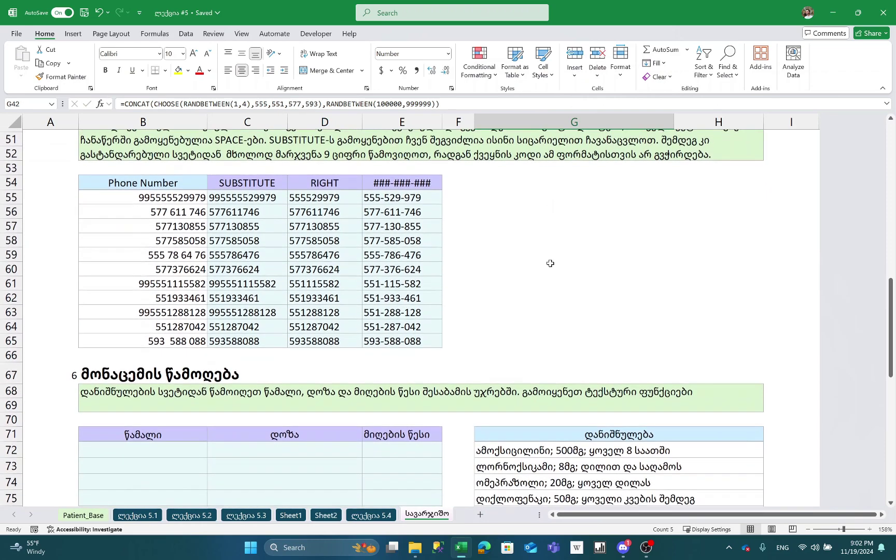
- Select the original phone numbers for rows 55 to 65
left_click(169, 193)
key("ctrl+Down")
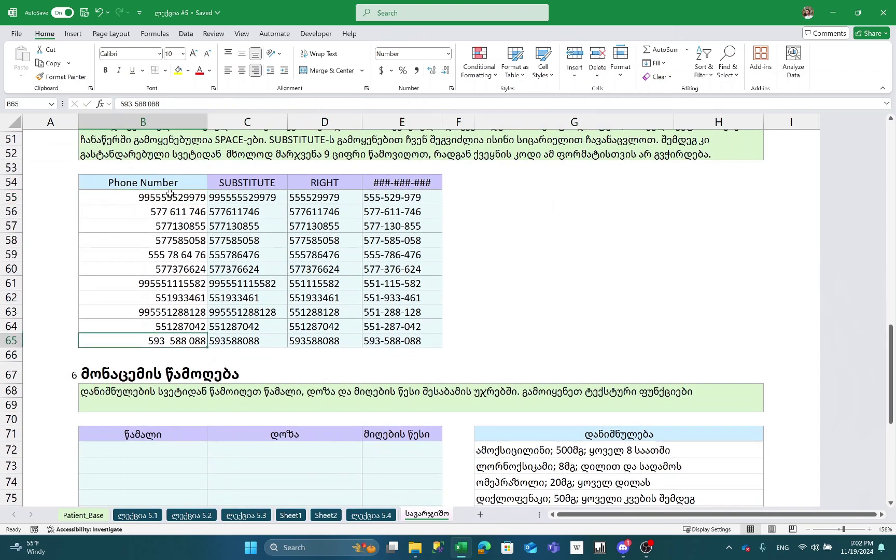
key("ctrl+shift+Up")
key("shift+Down")
key("Right")
- Review the SUBSTITUTE and RIGHT formulas in row 65 and the TEXT formula in E55
key("F2")
key("Escape")
key("Right")
key("F2")
key("Escape")
key("Up")
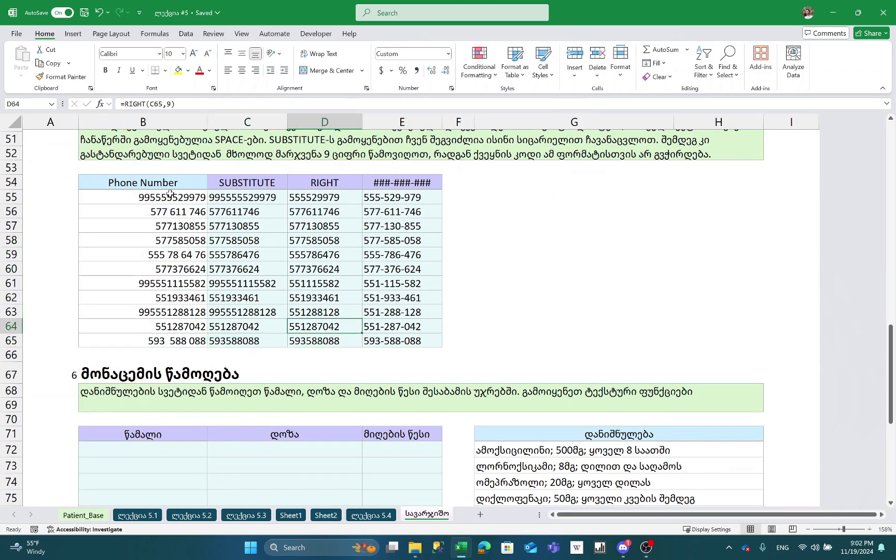
key("Right")
key("ctrl+Up")
key("Down")
key("F2")
key("Escape")
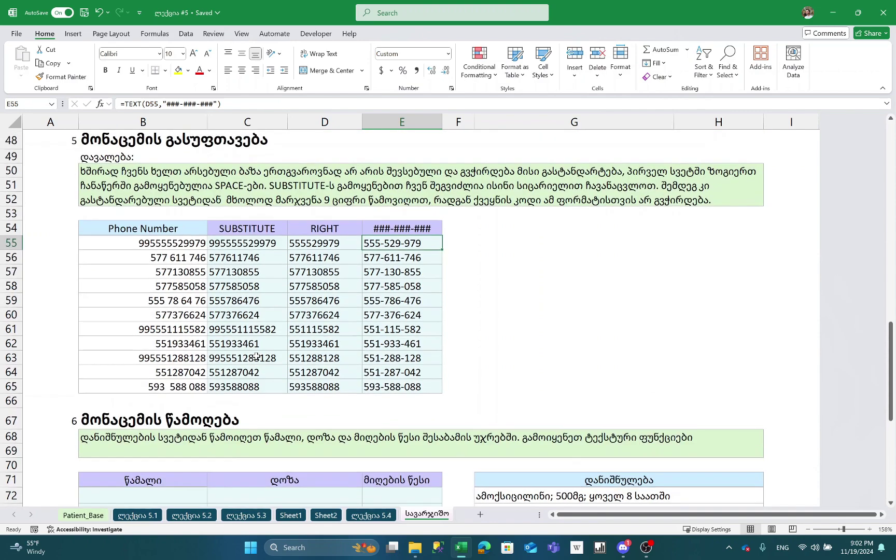
scroll(256, 356, "up", 1)
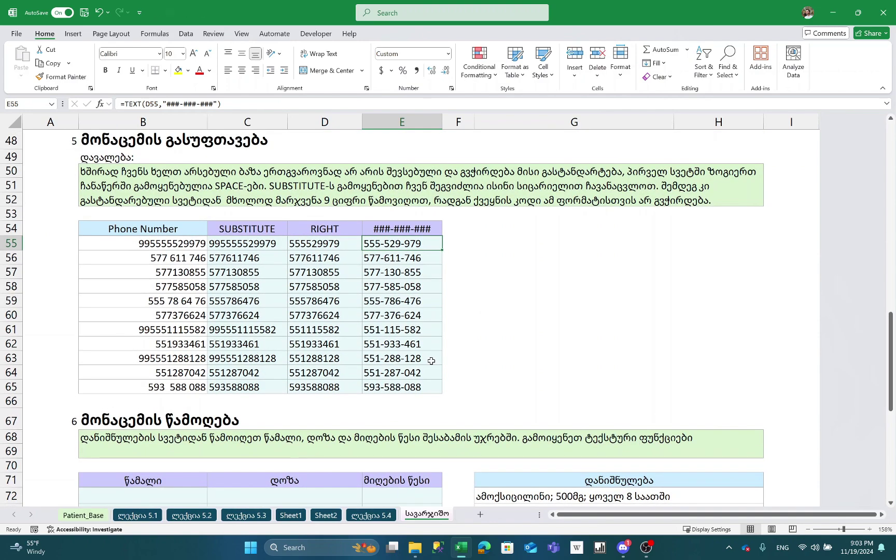
scroll(431, 361, "down", 2)
scroll(475, 382, "down", 3)
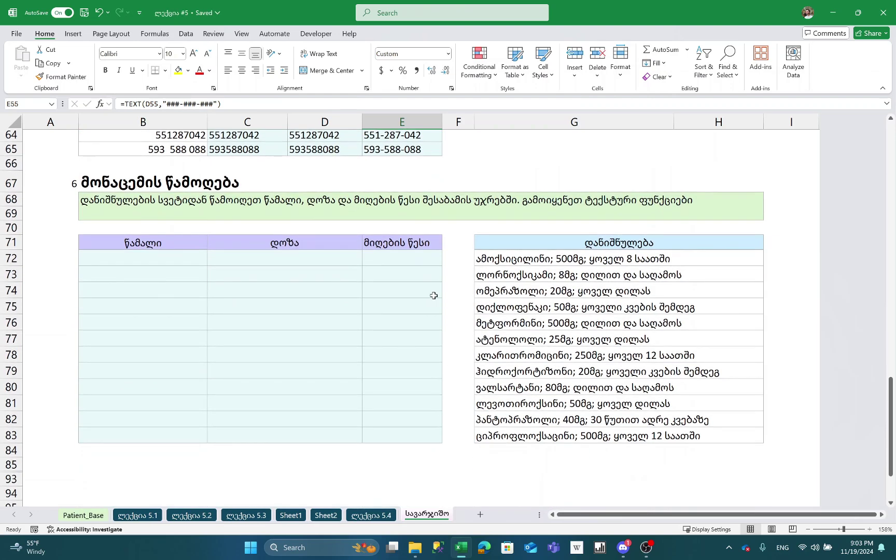
scroll(451, 227, "up", 1)
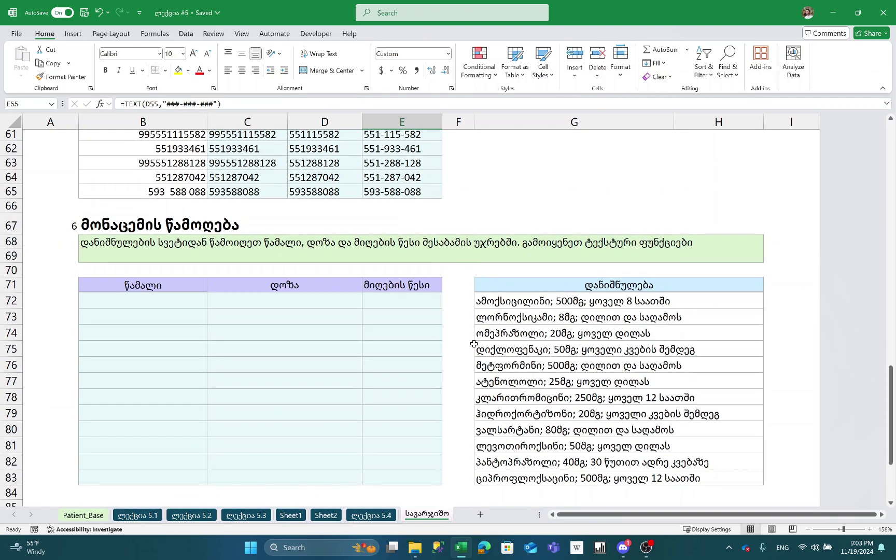
left_click(455, 288)
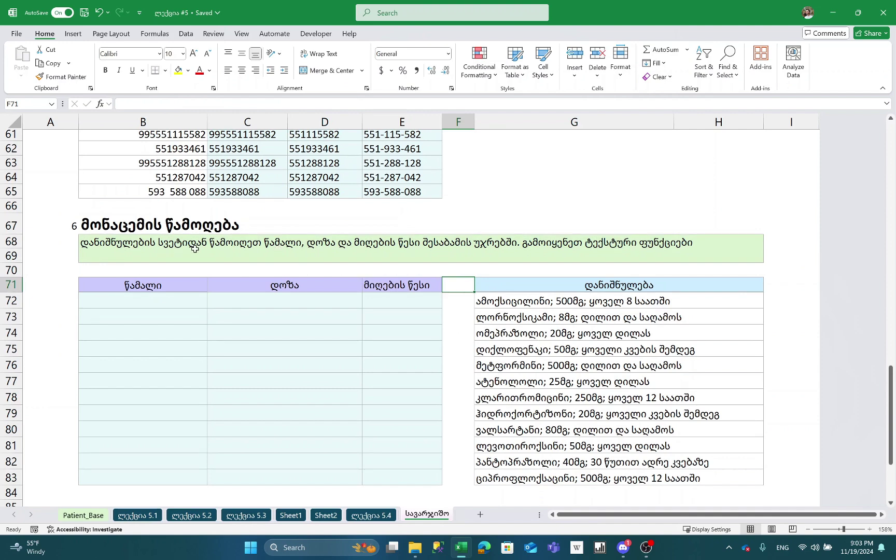
- Enter =TEXTBEFORE(G72,";") in B72 to get the first drug name
left_click(187, 299)
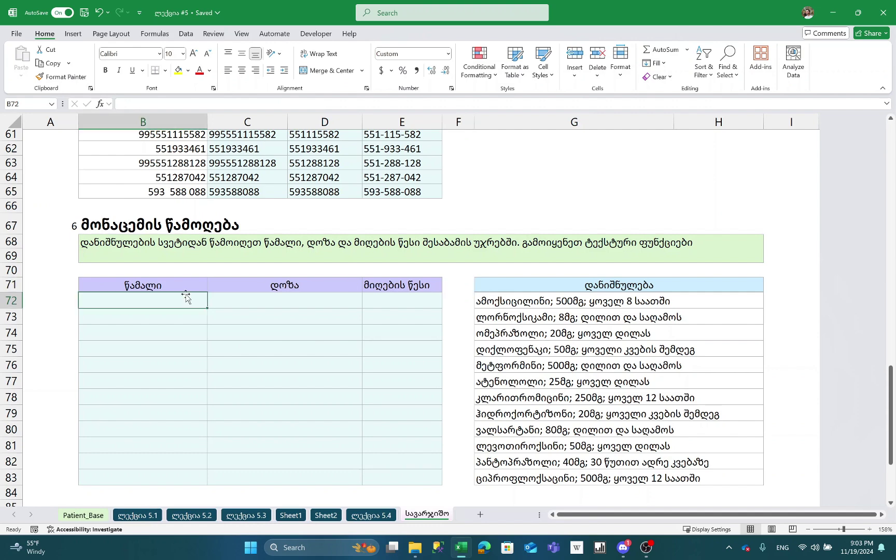
type("=TEXT")
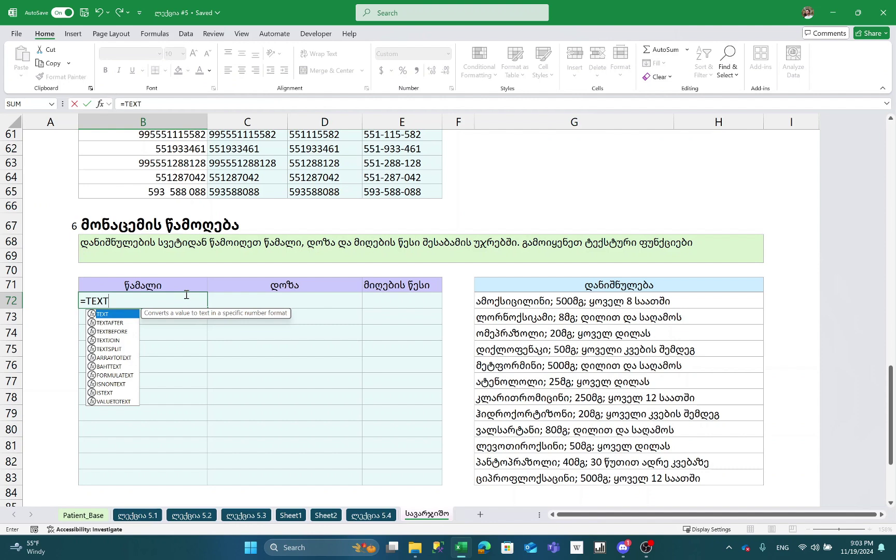
type("BEF")
key("Tab")
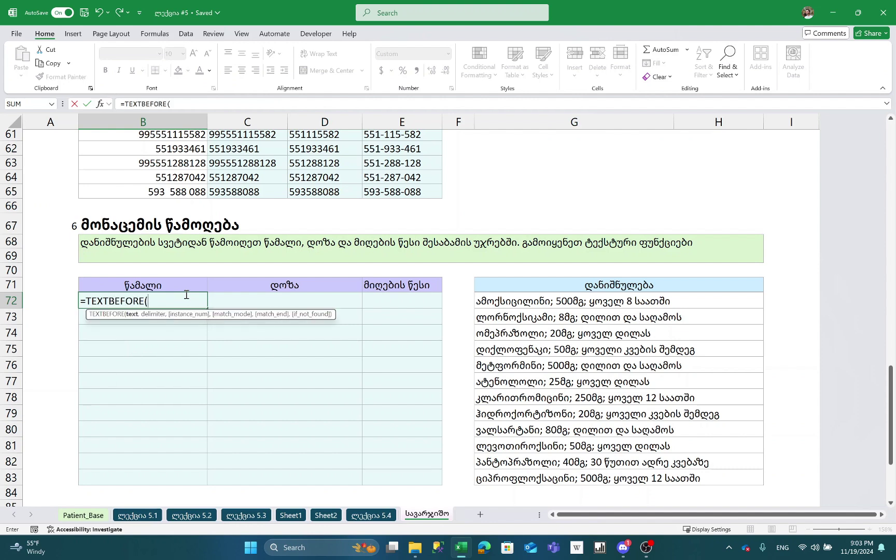
left_click(517, 301)
type(",")
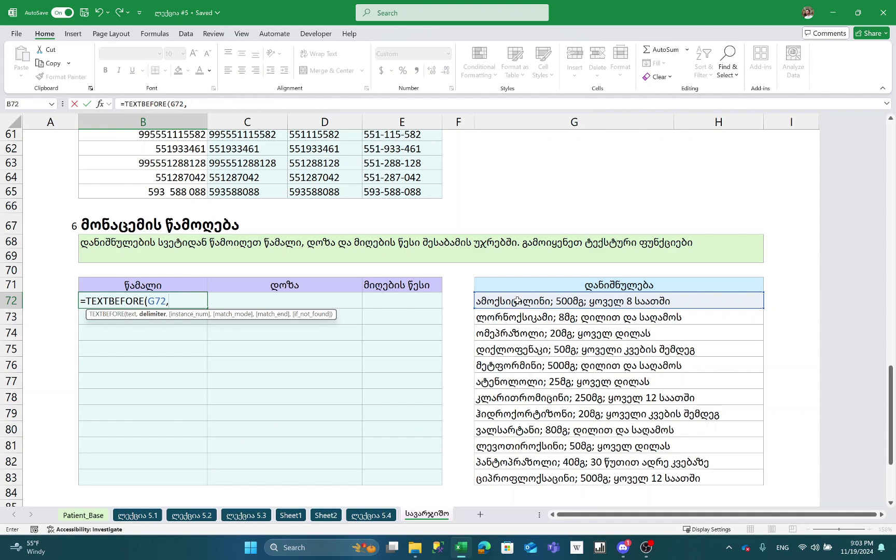
type(";")
key("BackSpace")
key("BackSpace")
type("\";\")")
key("ctrl+Return")
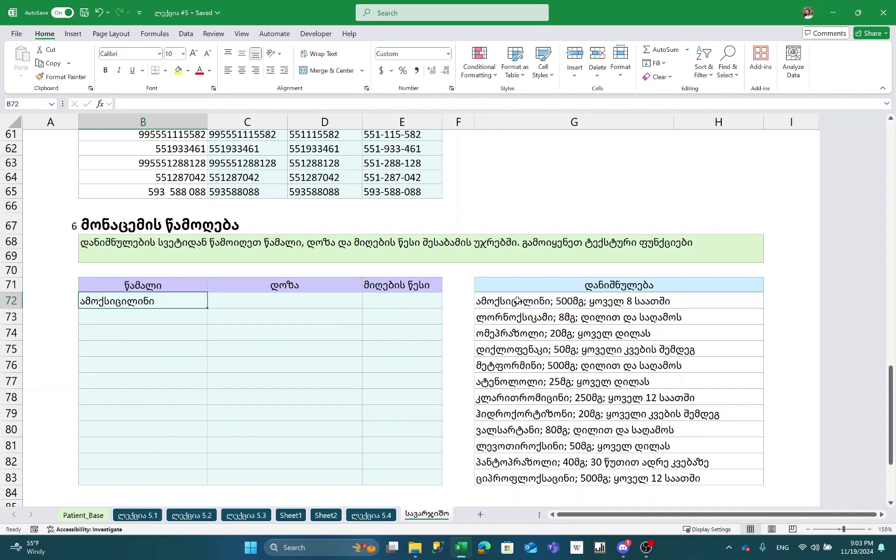
- Fill the drug-name formula down to B83 and check B72's formula
key("shift+Down")
key("shift+Down")
key("shift+Down")
key("shift+Down")
key("shift+Down")
key("shift+Down")
key("shift+Down")
key("shift+Down")
key("shift+Down")
key("shift+Down")
key("shift+Down")
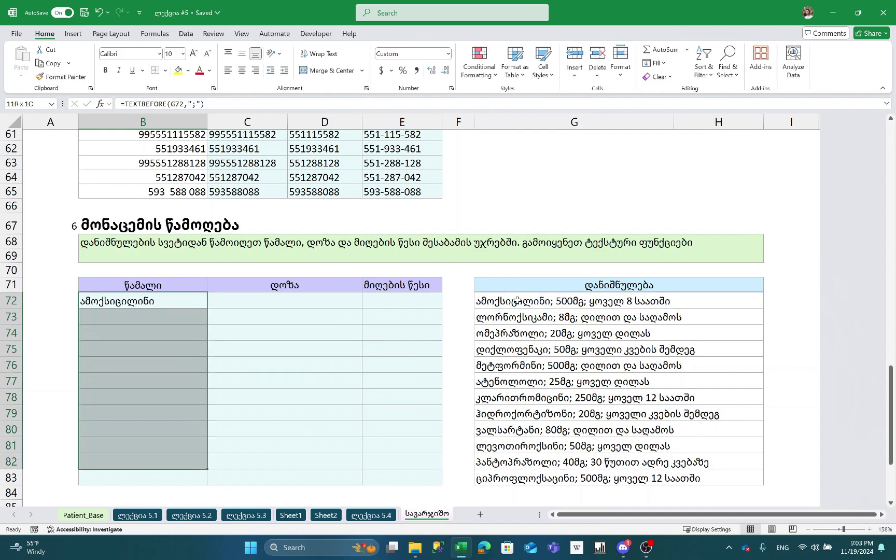
key("ctrl+d")
key("Up")
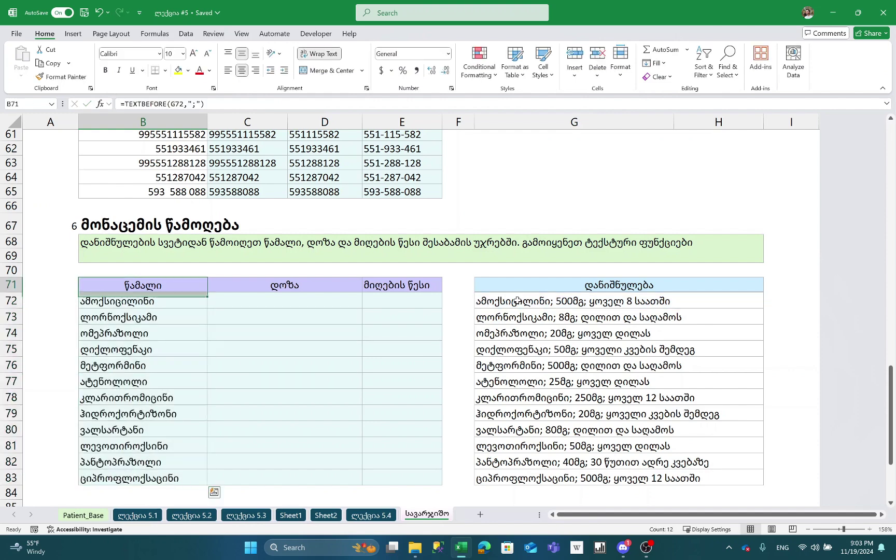
key("Down")
key("F2")
key("Escape")
key("Right")
- Start the dose formula in C72 with =TEXTBEFORE(G72,"; ")
type("=TEXT")
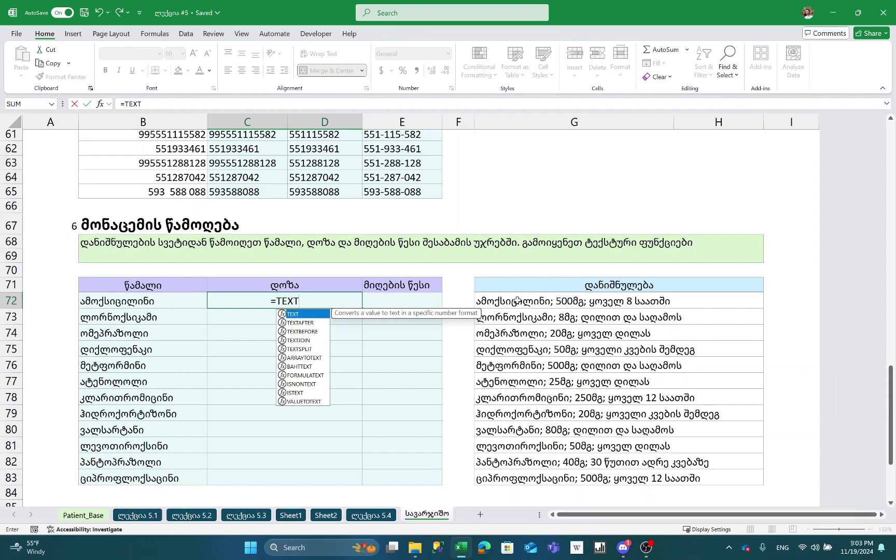
type("BEFORE(")
left_click(517, 301)
type(",")
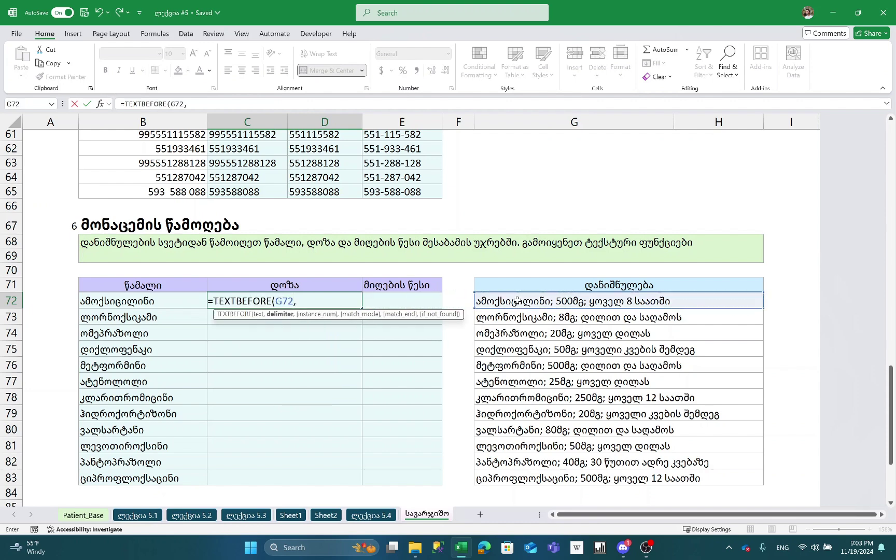
type("\"; \",")
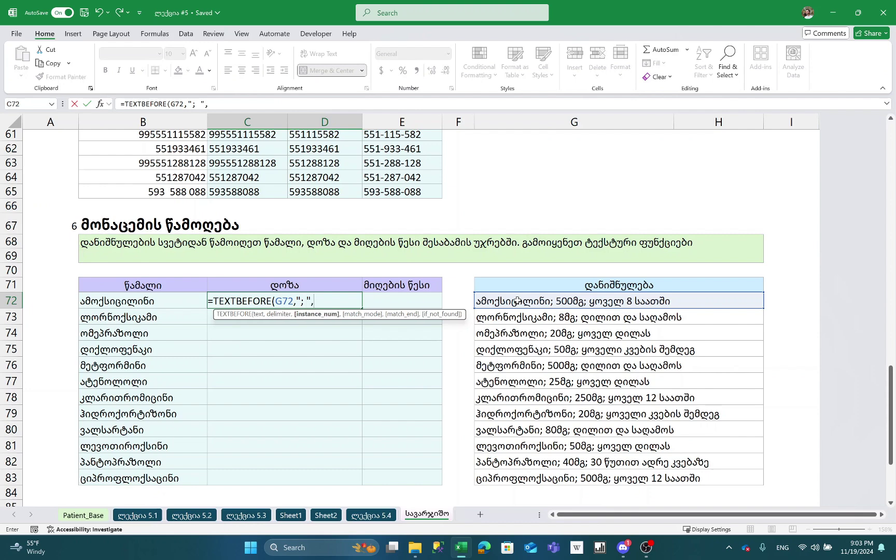
key("BackSpace")
type(")")
left_click(591, 319)
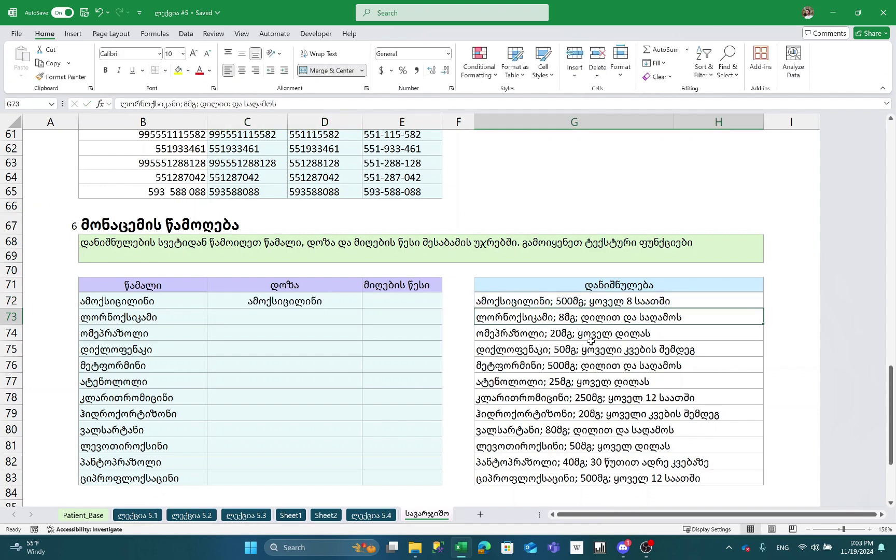
key("Up")
- Revise C72 to =TEXTBEFORE(G72,"; ",2) to cut at the second separator
key("Left")
key("Left")
key("Left")
key("F2")
key("BackSpace")
key("BackSpace")
key("BackSpace")
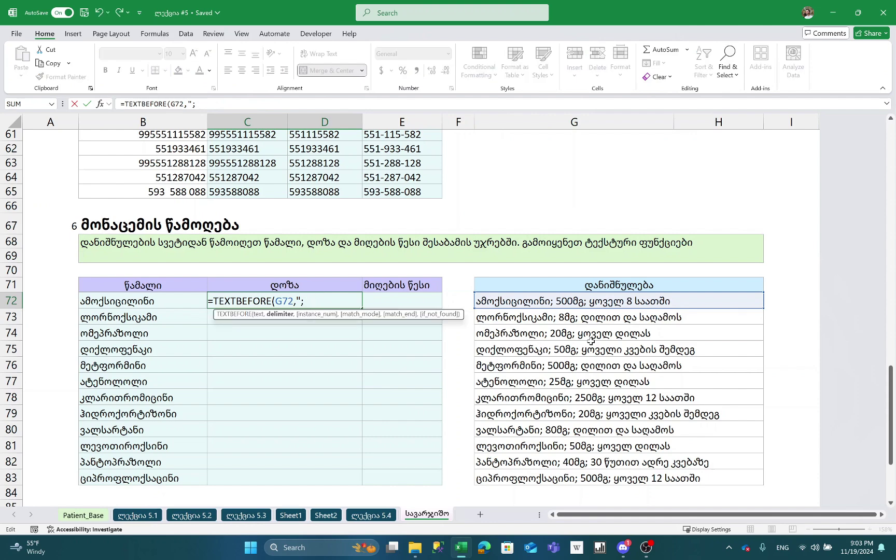
type("\",2")
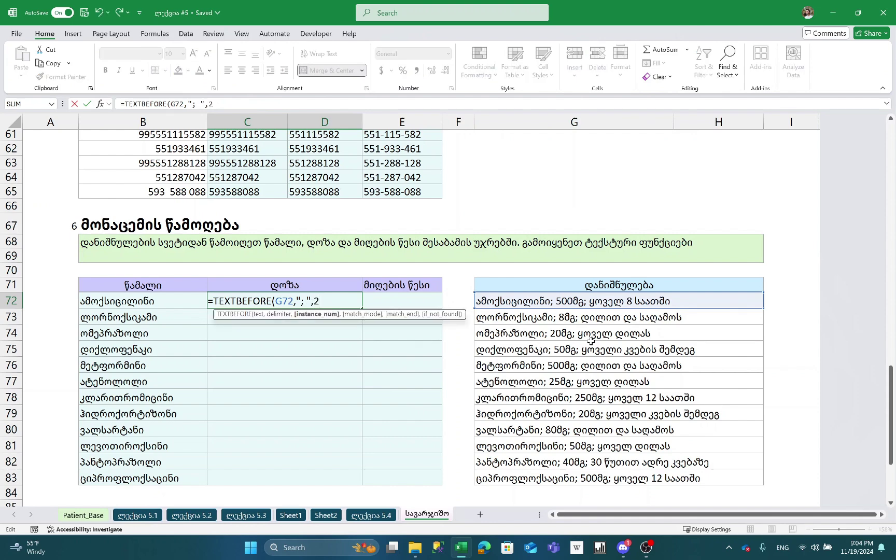
type(")")
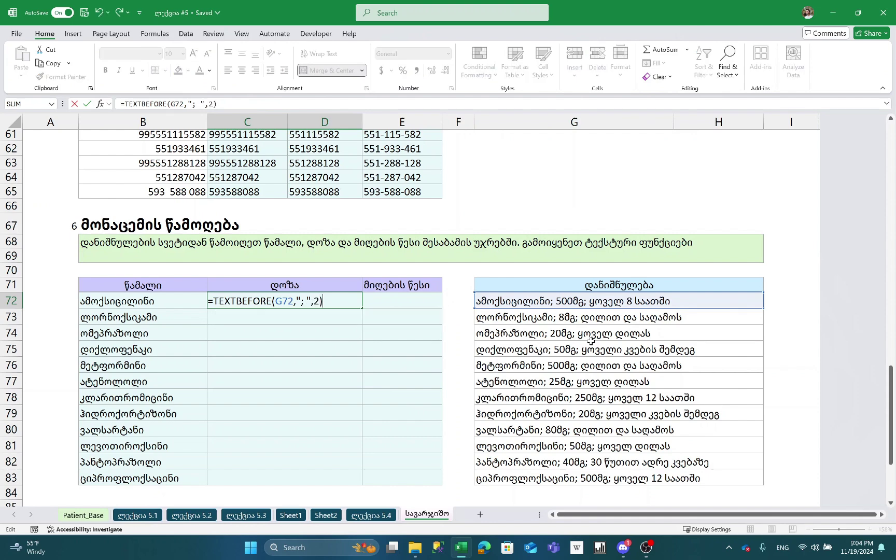
key("Return")
key("Up")
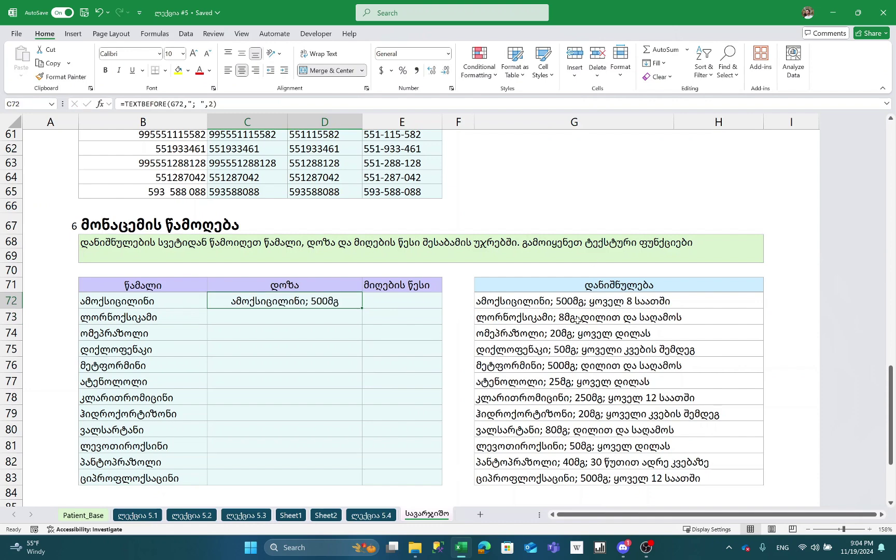
key("F2")
key("Return")
key("Up")
- Wrap it as =TEXTAFTER(TEXTBEFORE(G72,"; ",2),"; ") so only the dose remains
double_click(295, 296)
key("Home")
key("Right")
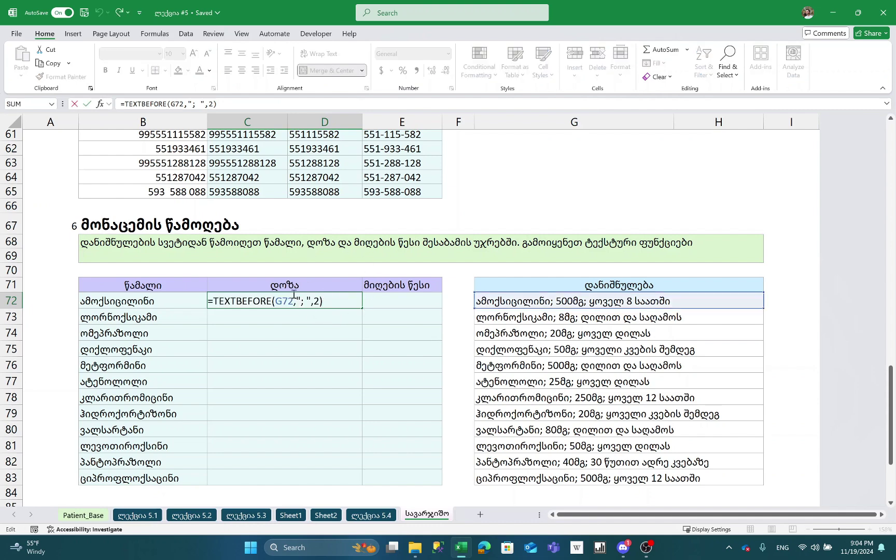
type("TEXTAFTER(")
key("End")
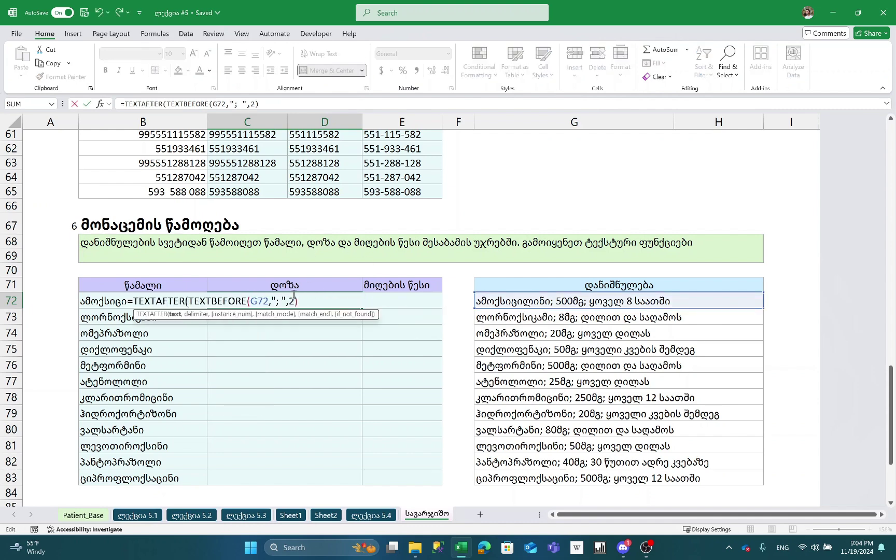
type(",\"; \")")
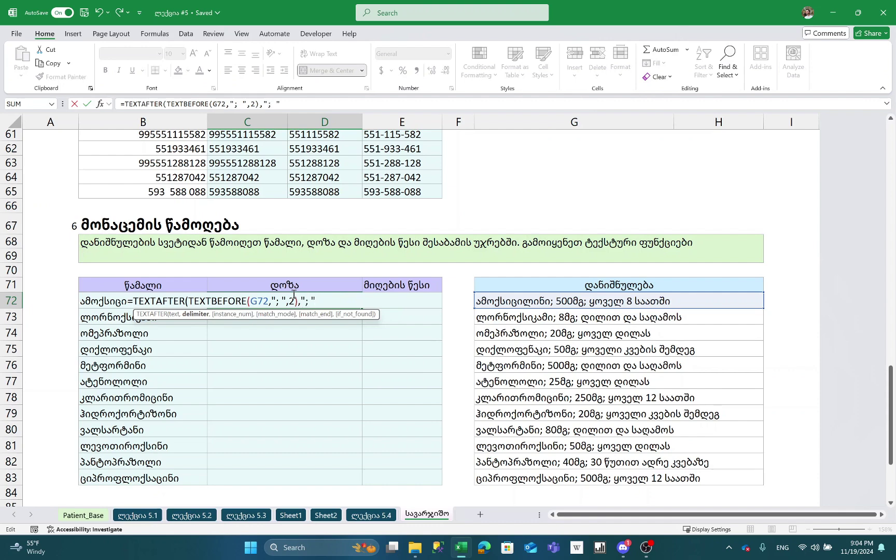
key("Return")
double_click(291, 295)
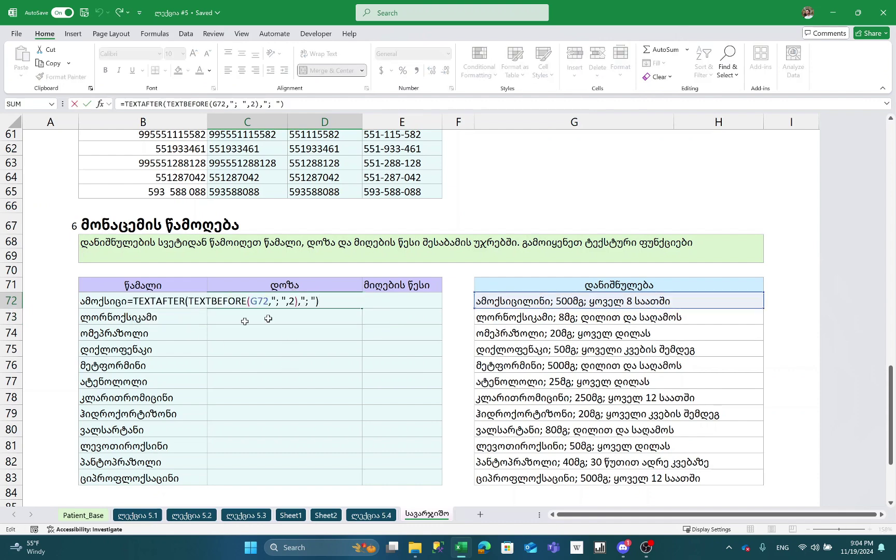
key("Escape")
- Fill the dose formula down from C72 to C83
key("Left")
key("ctrl+Down")
key("Right")
key("ctrl+shift+Up")
key("ctrl+d")
key("ctrl+Up")
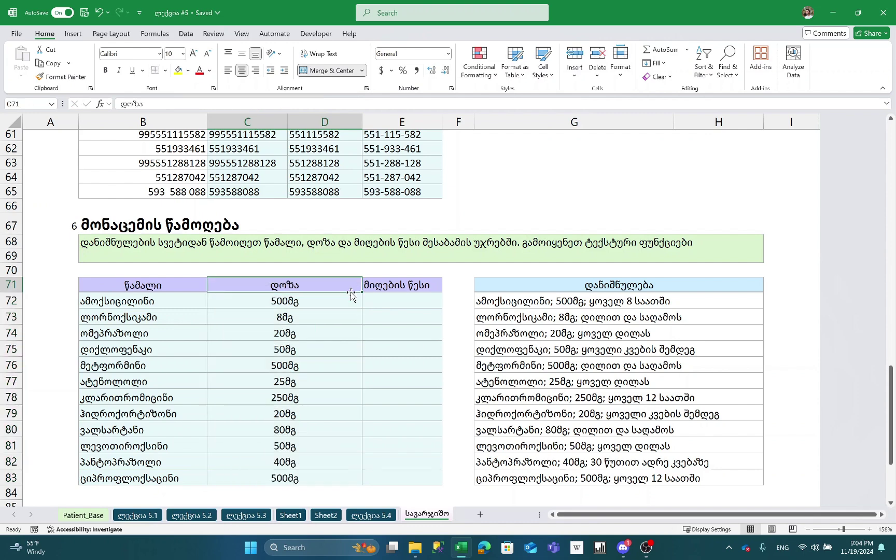
key("Right")
key("Down")
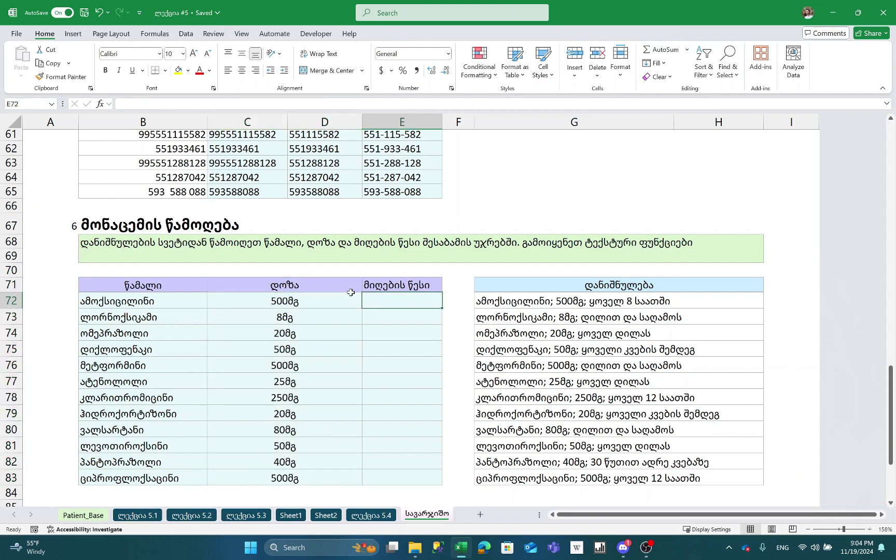
- Enter =TEXTAFTER(G72,"; ",2) in E72 for the dosing rule
type("=TEXTA")
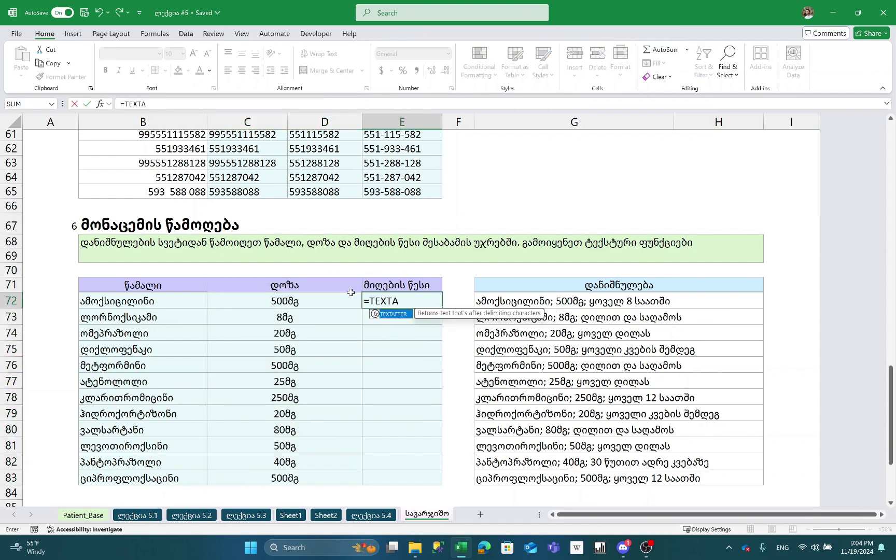
key("Tab")
key("Right")
key("Right")
type(",")
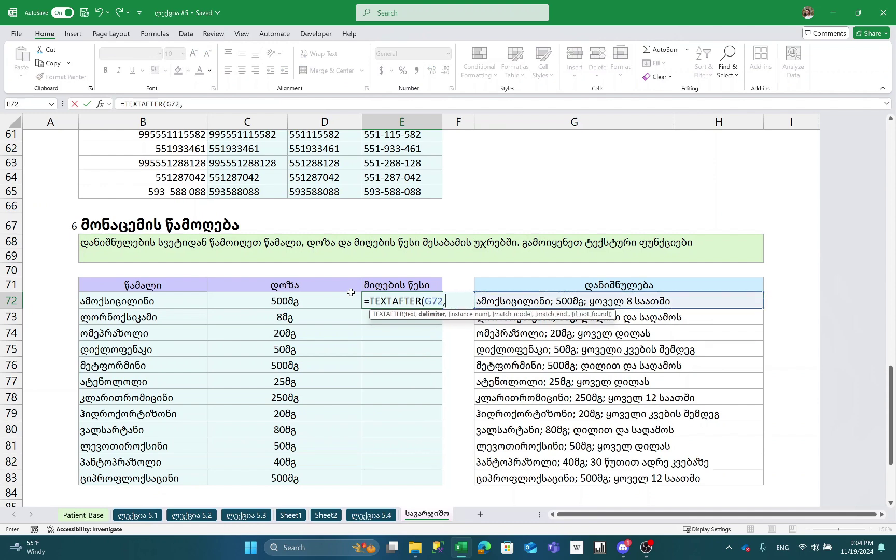
type("\"; \",2)")
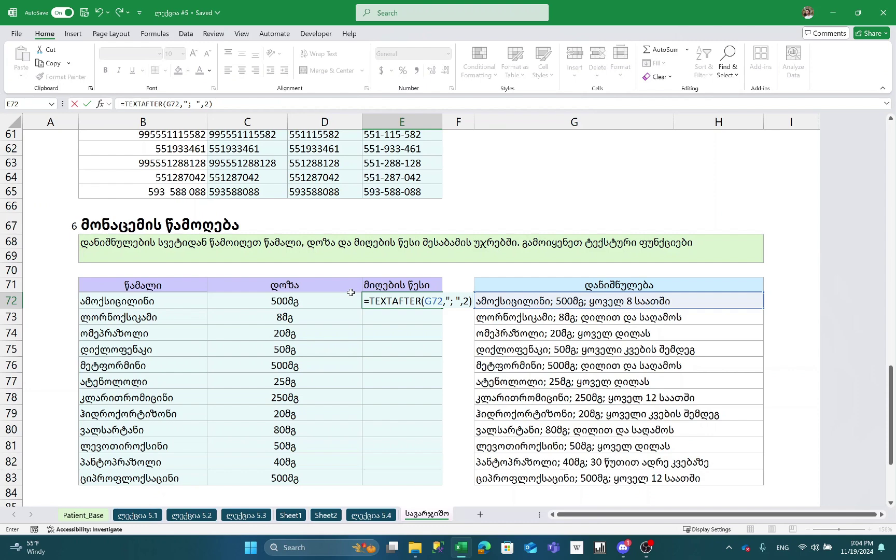
key("Return")
- Fill the dosing-rule formula down from E72 to E83
key("Right")
key("Right")
key("Left")
key("Left")
key("Left")
key("ctrl+Down")
key("Right")
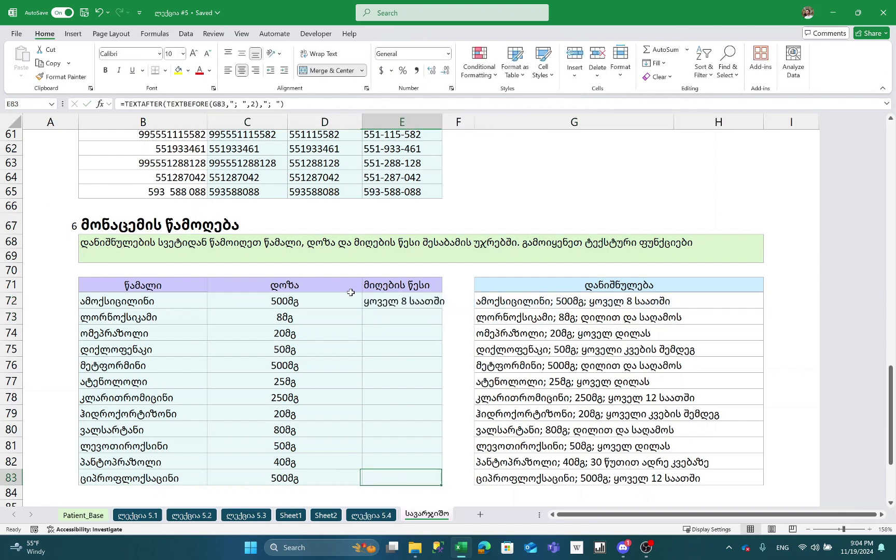
key("ctrl+shift+Up")
key("ctrl+d")
- AutoFit column E's width so rules like ყოველ 8 საათში fit, then compare with G72
key("alt+h")
key("o")
key("i")
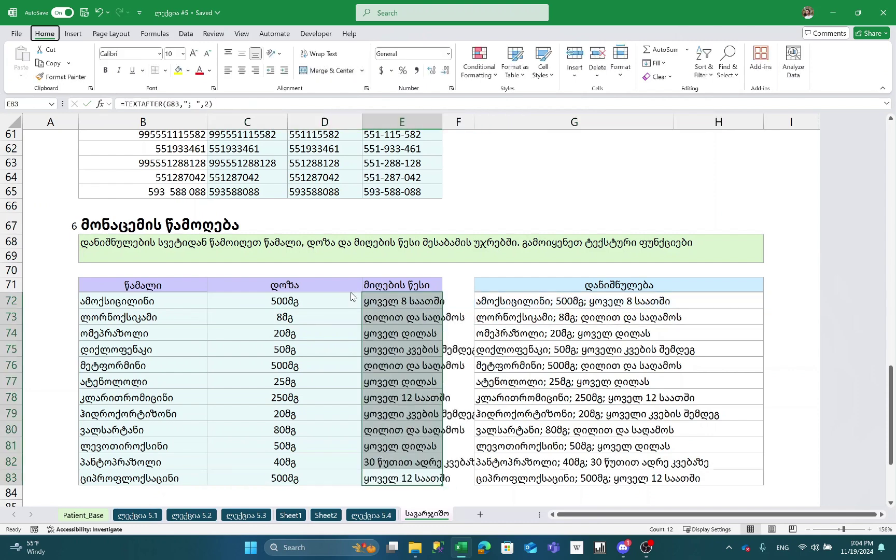
key("Up")
key("ctrl+Up")
key("Down")
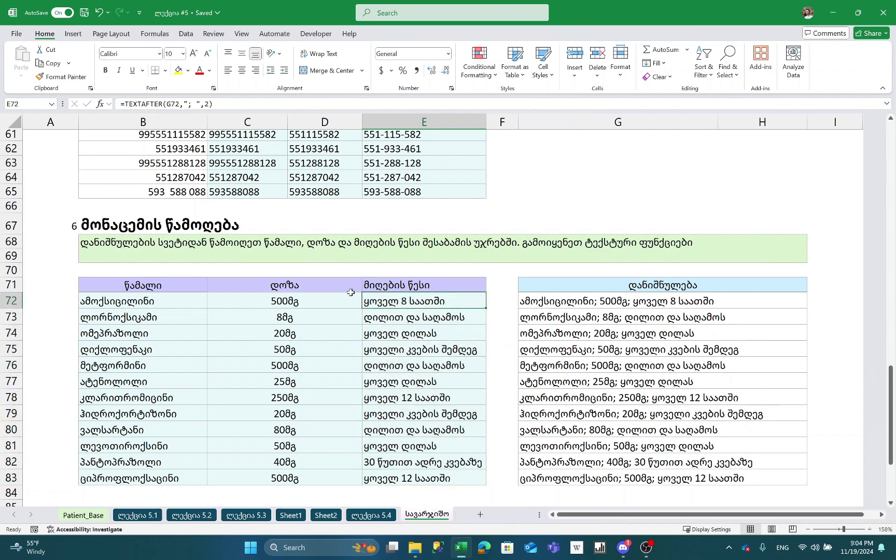
left_click(566, 304)
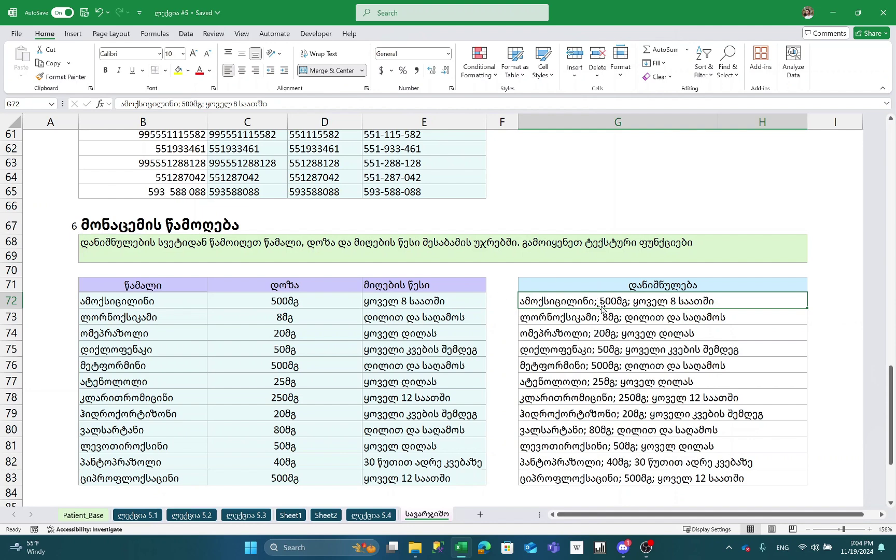